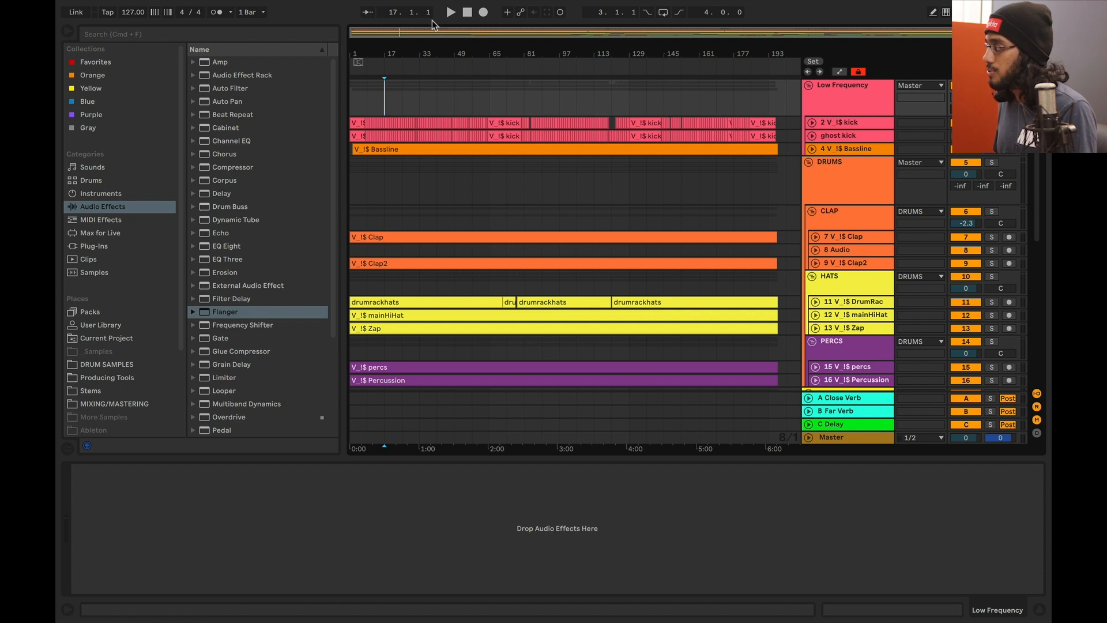
# Play the arrangement from the start, jumping ahead through the opening sections to bars 33 and 65.
pyautogui.moveTo(398, 2)
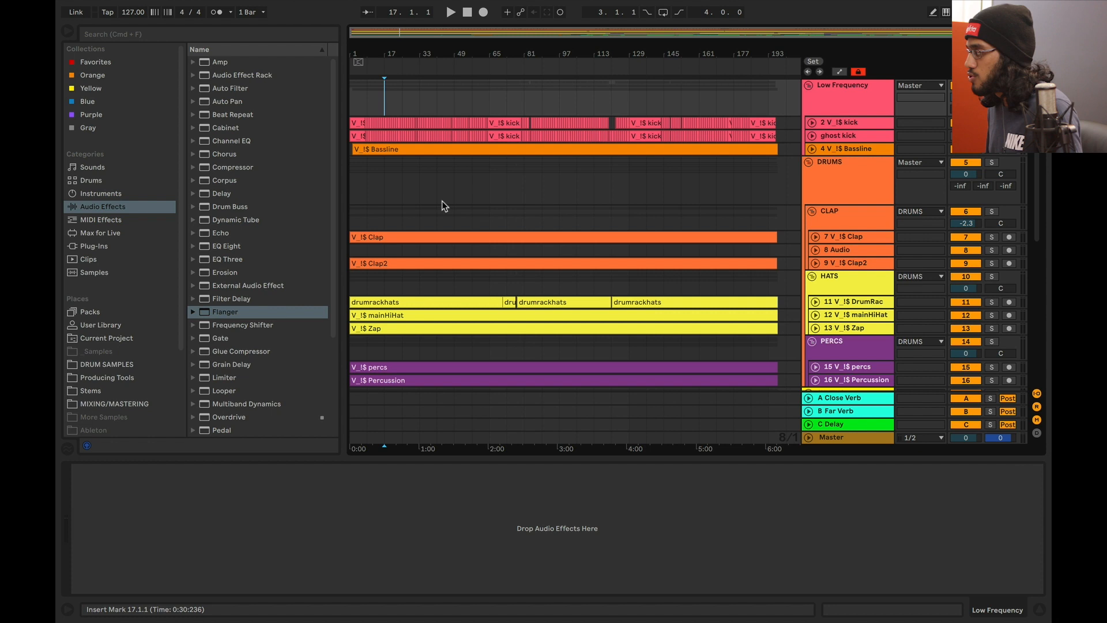
pyautogui.click(353, 102)
pyautogui.press('space')
pyautogui.click(402, 102)
pyautogui.click(410, 97)
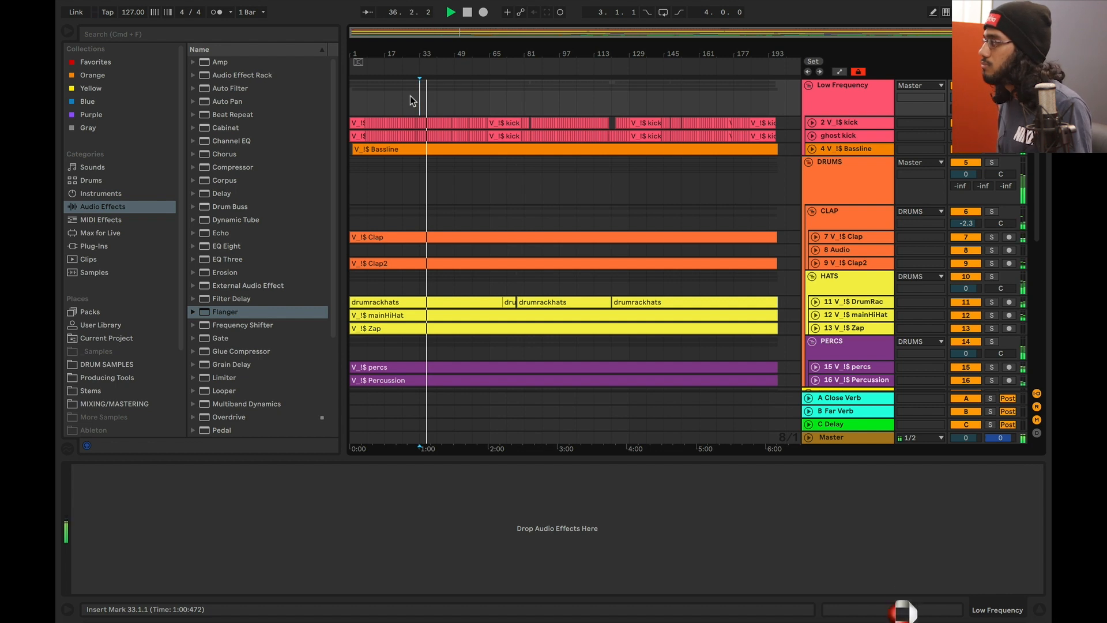
pyautogui.click(453, 89)
pyautogui.click(488, 92)
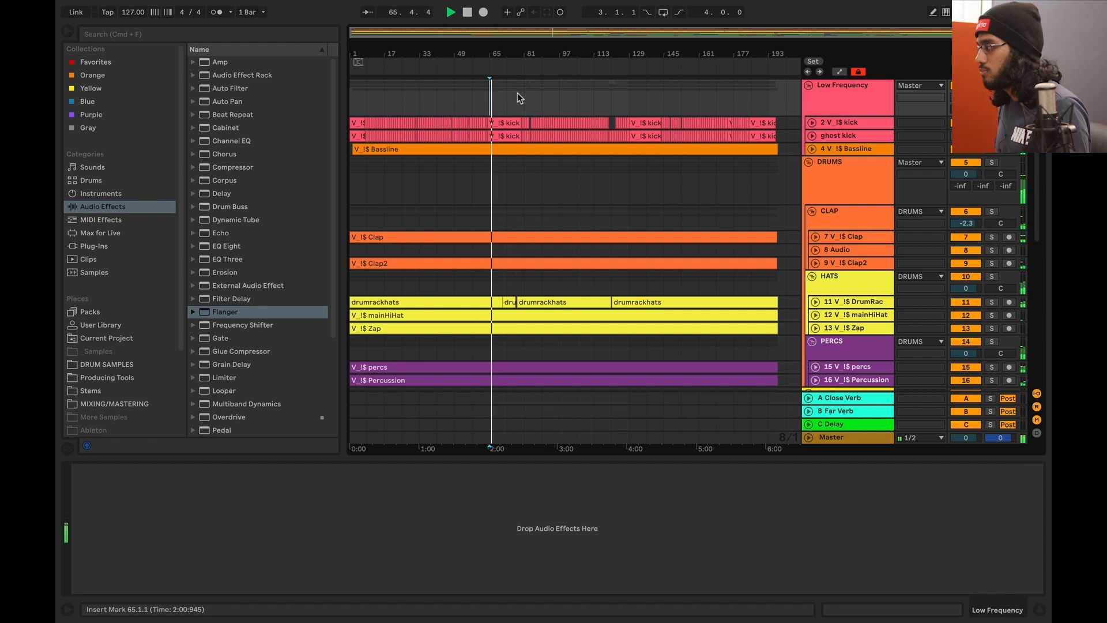
# Listen to the track from bar 77 on the DRUMS group and stop playback around bar 90.
pyautogui.moveTo(573, 36); pyautogui.dragTo(568, 92)
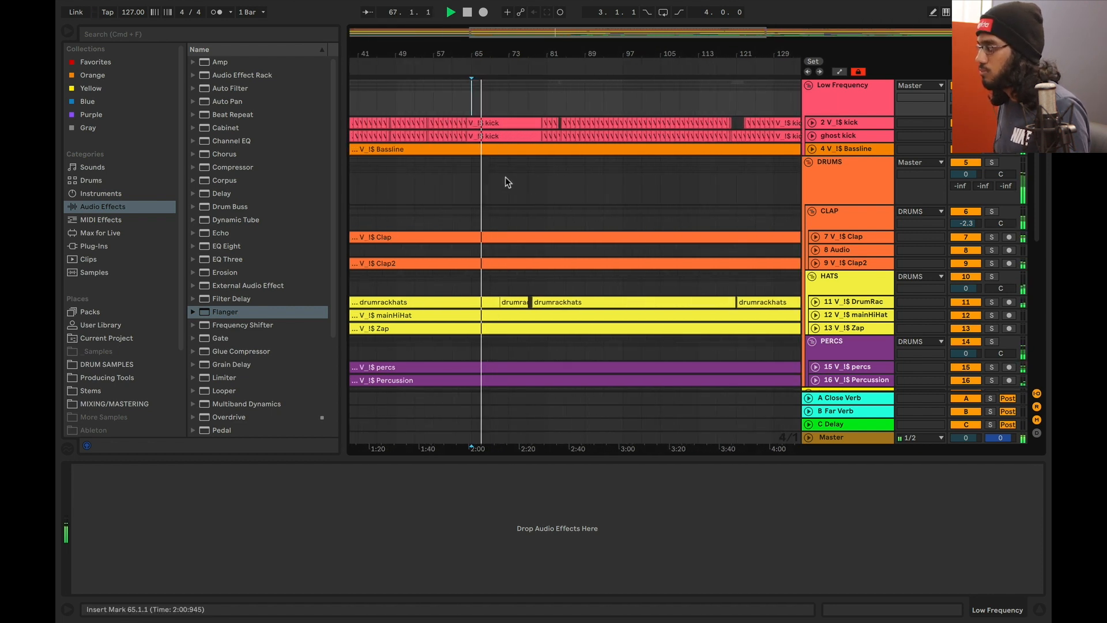
pyautogui.click(528, 176)
pyautogui.click(509, 177)
pyautogui.click(526, 176)
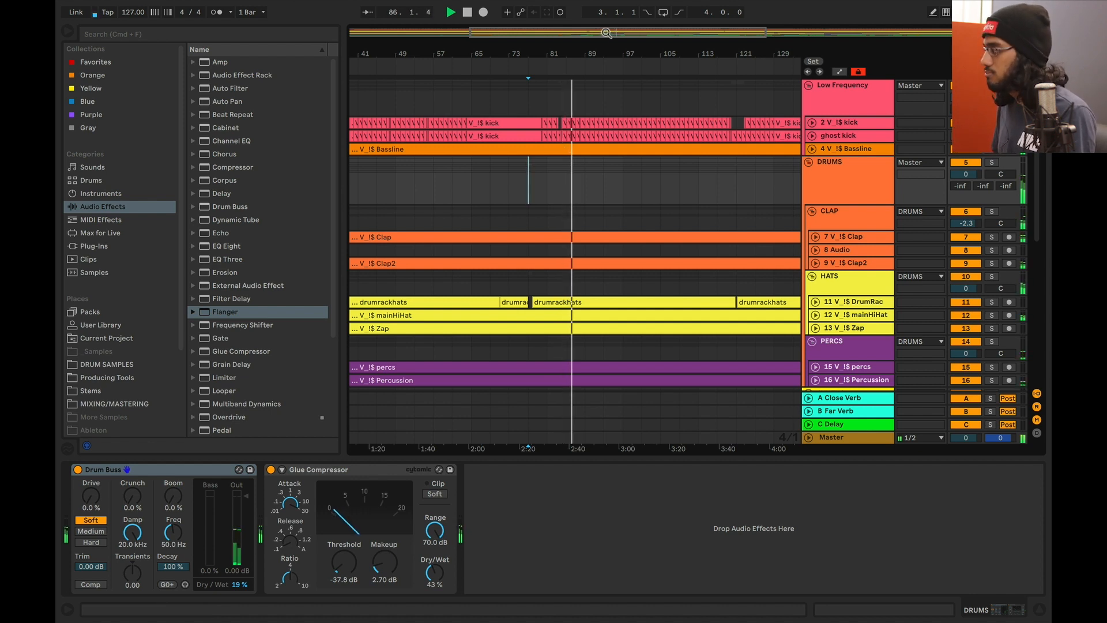
pyautogui.moveTo(606, 33); pyautogui.dragTo(642, 36)
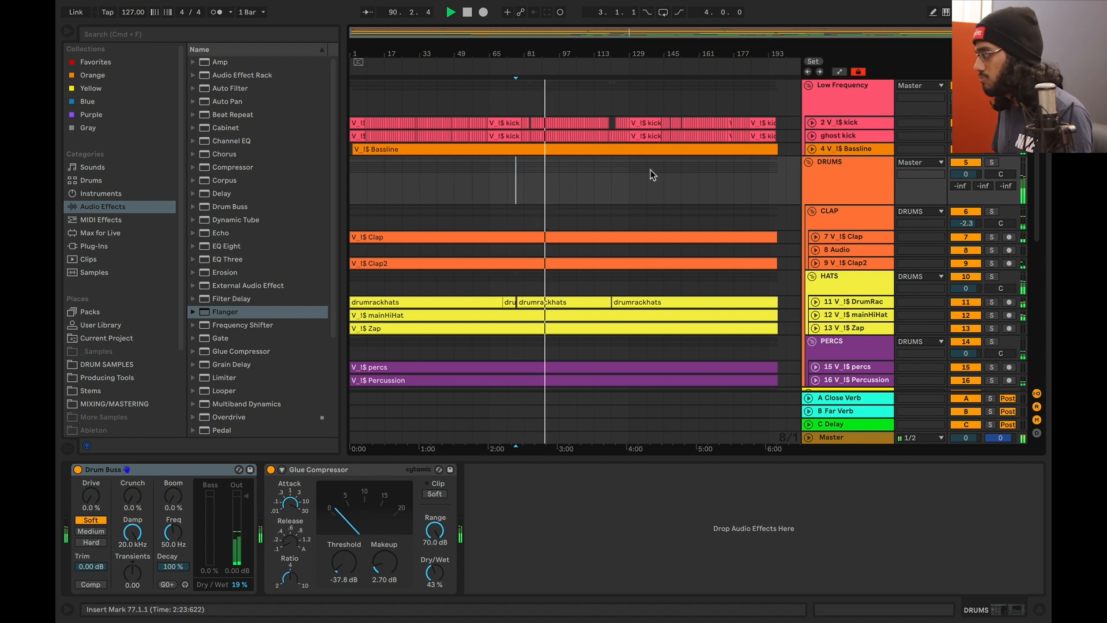
pyautogui.press('space')
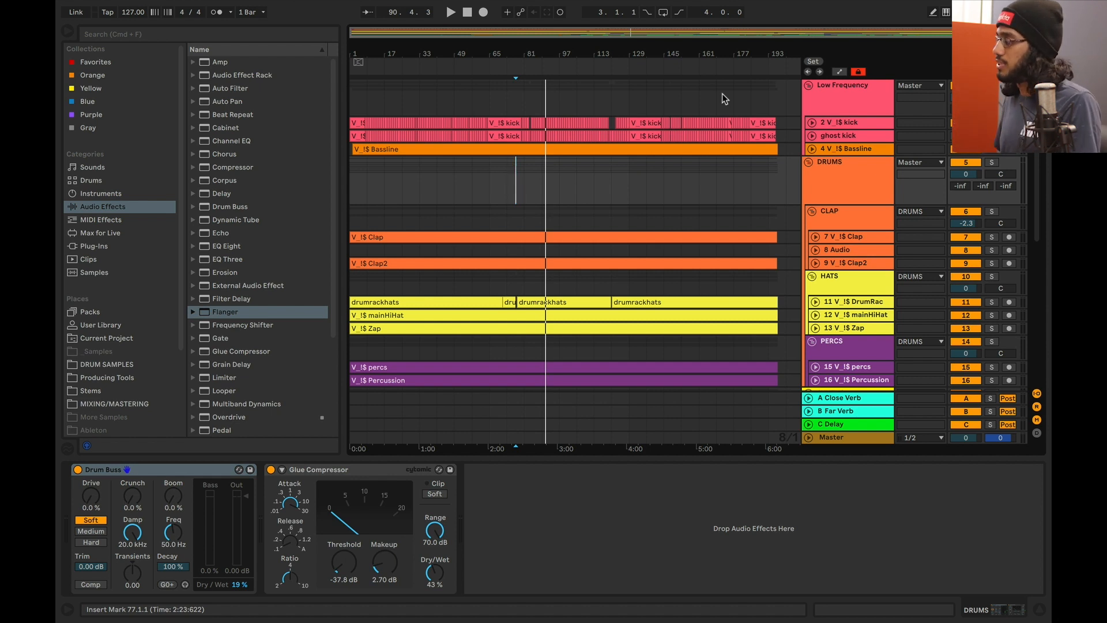
# Review the track groups one by one: Low Frequency, DRUMS, CLAP, HATS, PERCS, SYNTHS and the vocal group 23.
pyautogui.click(852, 84)
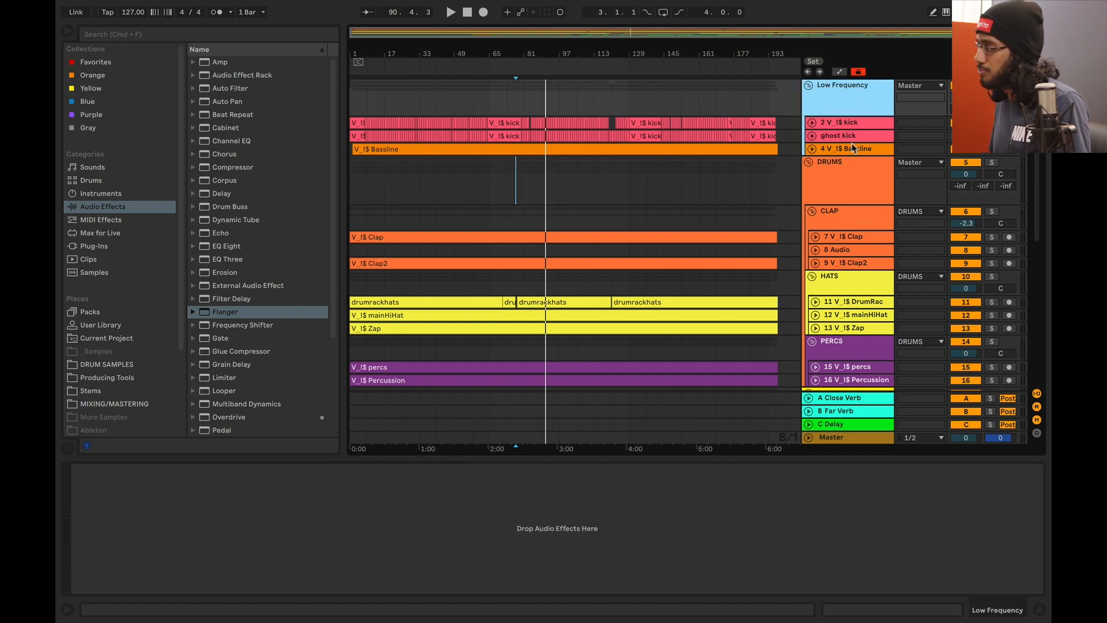
pyautogui.scroll(-1, 851, 166)
pyautogui.click(852, 167)
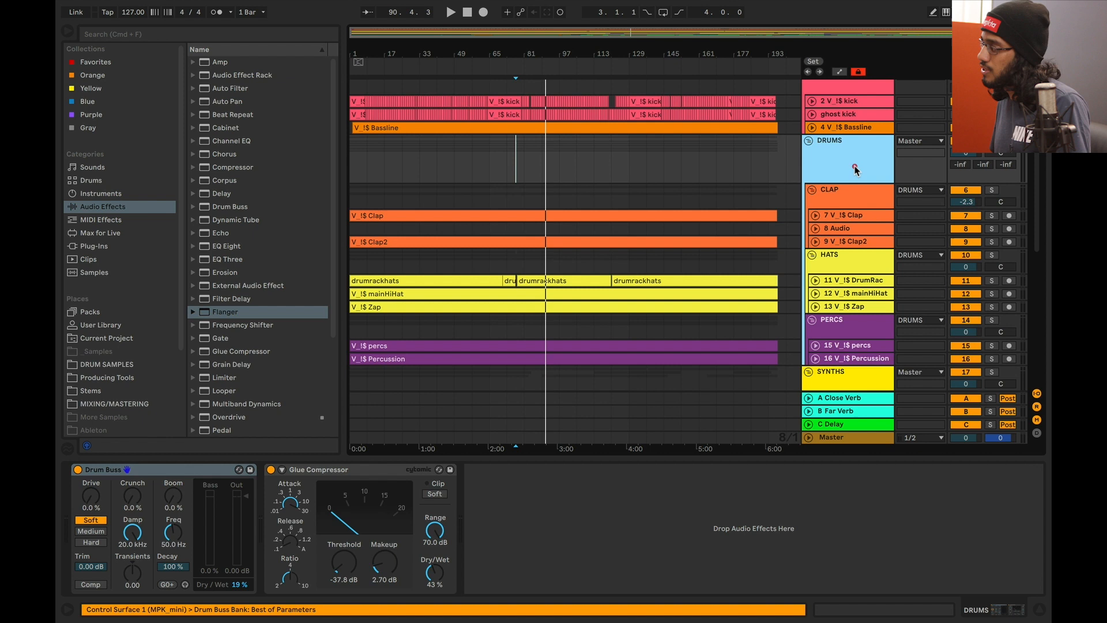
pyautogui.scroll(-2, 845, 157)
pyautogui.scroll(-1, 845, 157)
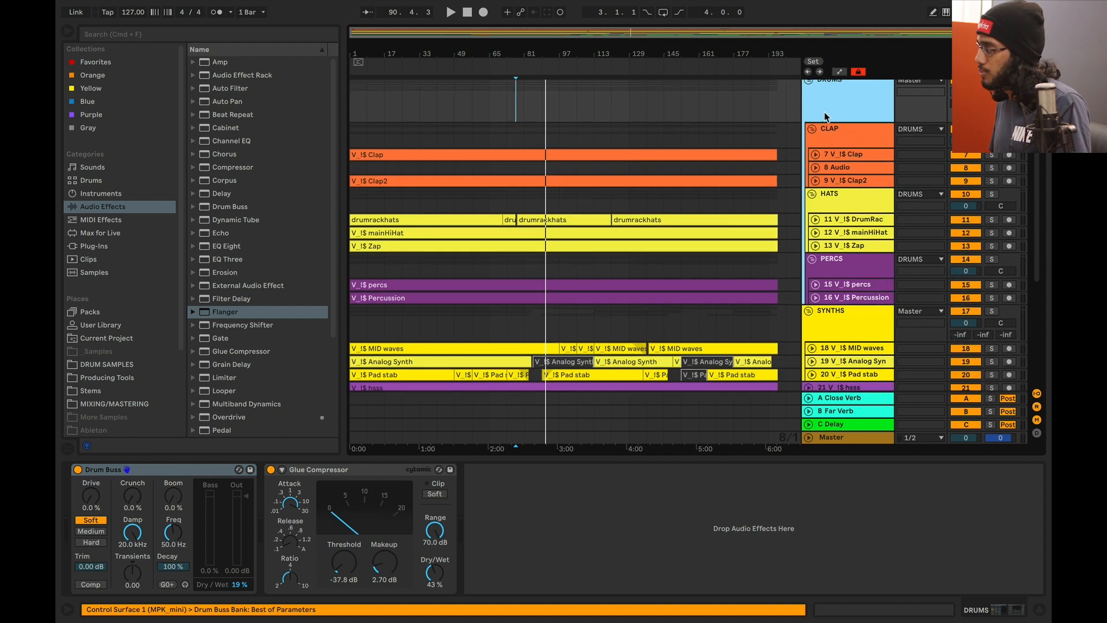
pyautogui.click(846, 135)
pyautogui.click(857, 195)
pyautogui.scroll(-1, 857, 195)
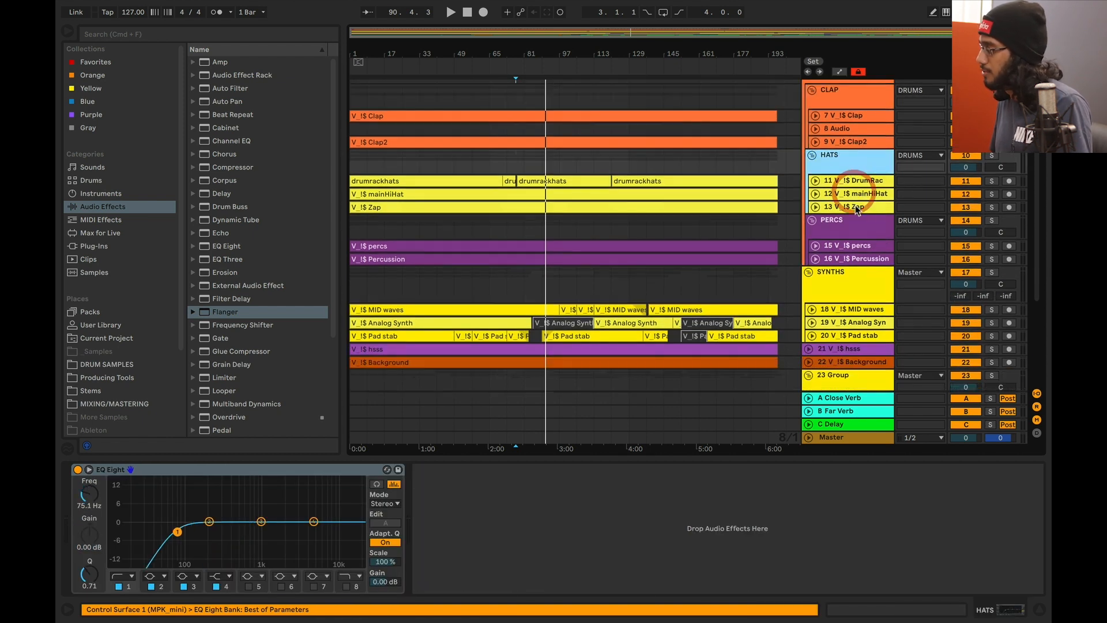
pyautogui.click(857, 221)
pyautogui.scroll(-4, 856, 222)
pyautogui.click(846, 169)
pyautogui.scroll(-1, 847, 168)
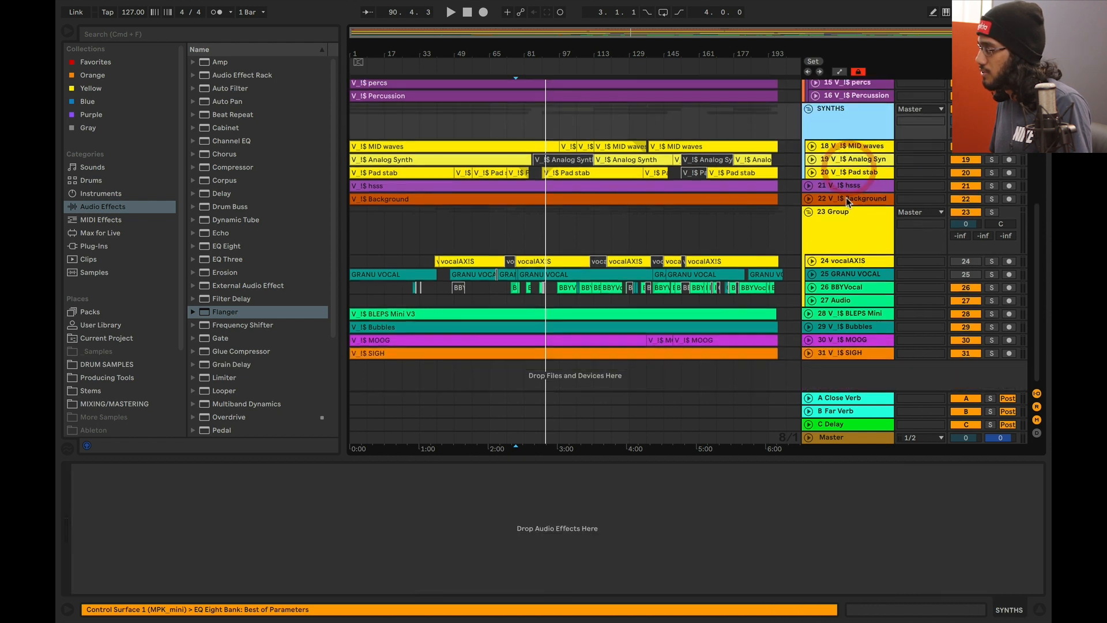
pyautogui.click(860, 212)
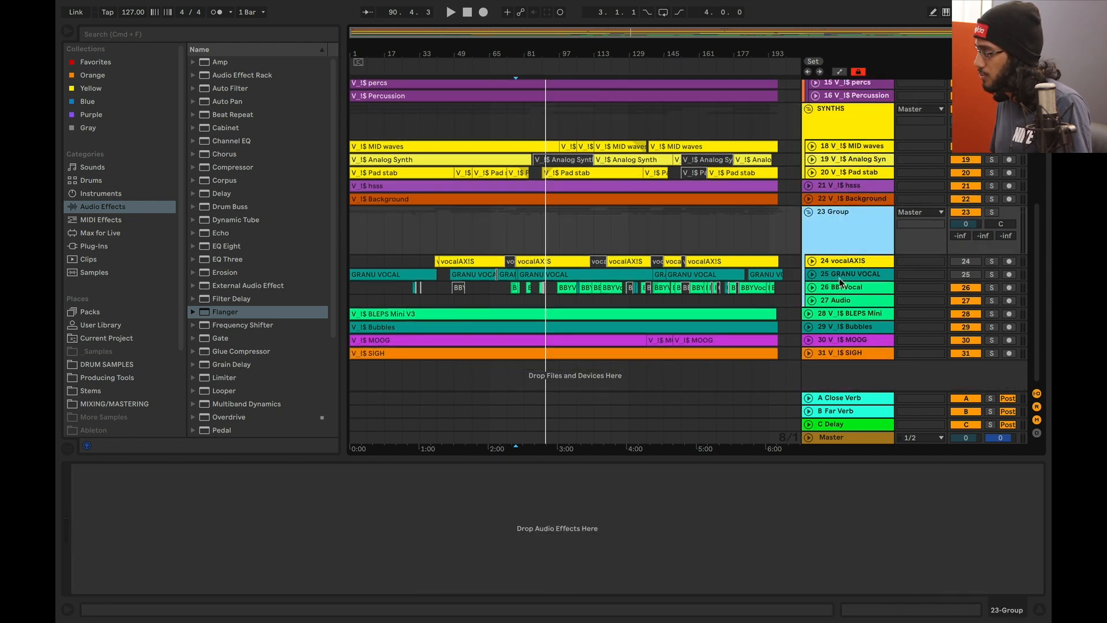
pyautogui.scroll(6, 847, 229)
pyautogui.scroll(2, 847, 228)
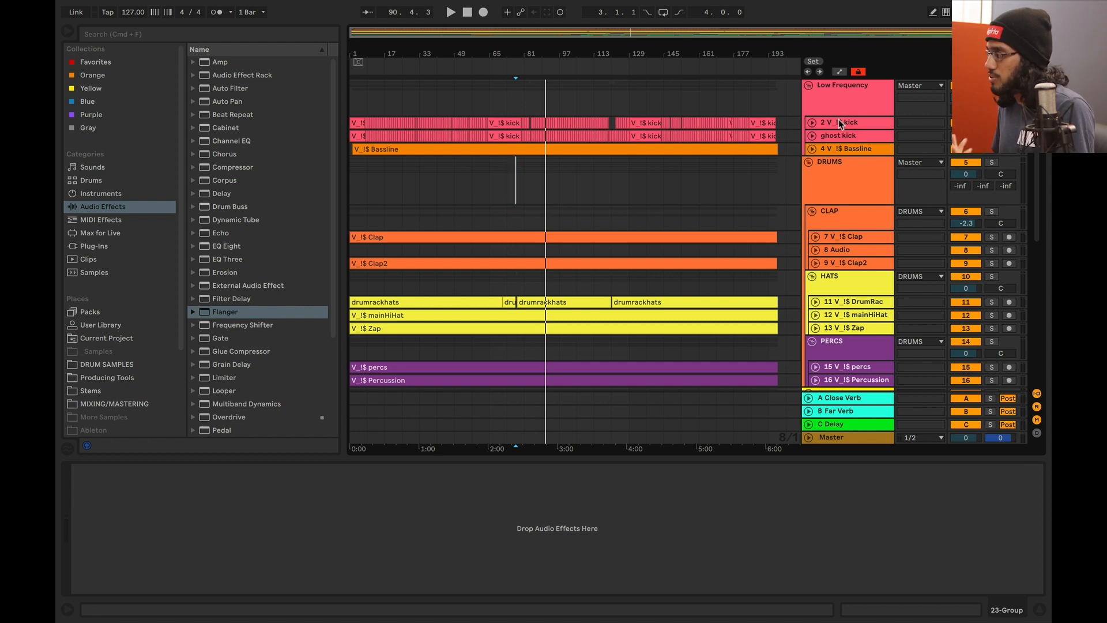
# Display the Master track's devices and locate Voxengo SPAN among the VST plug-ins.
pyautogui.click(811, 123)
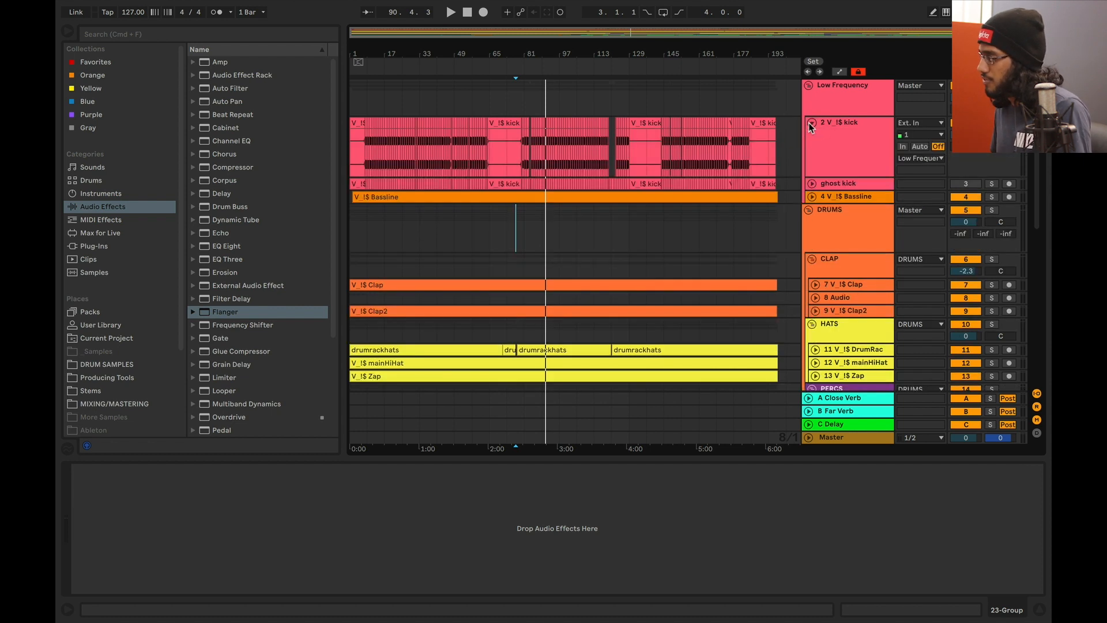
pyautogui.click(810, 123)
pyautogui.click(872, 433)
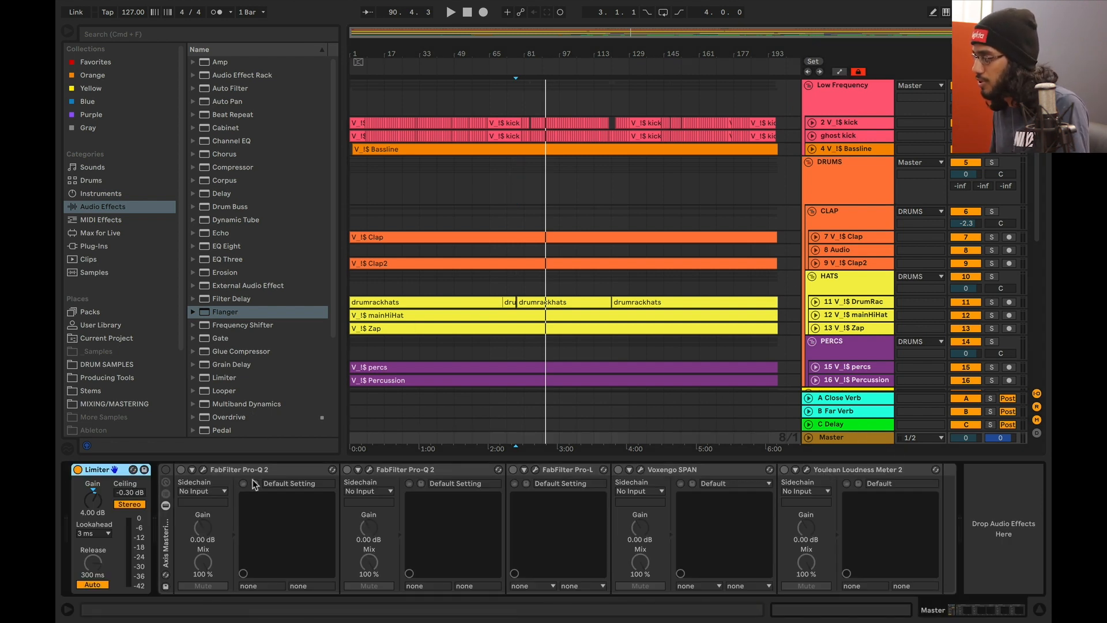
pyautogui.click(98, 246)
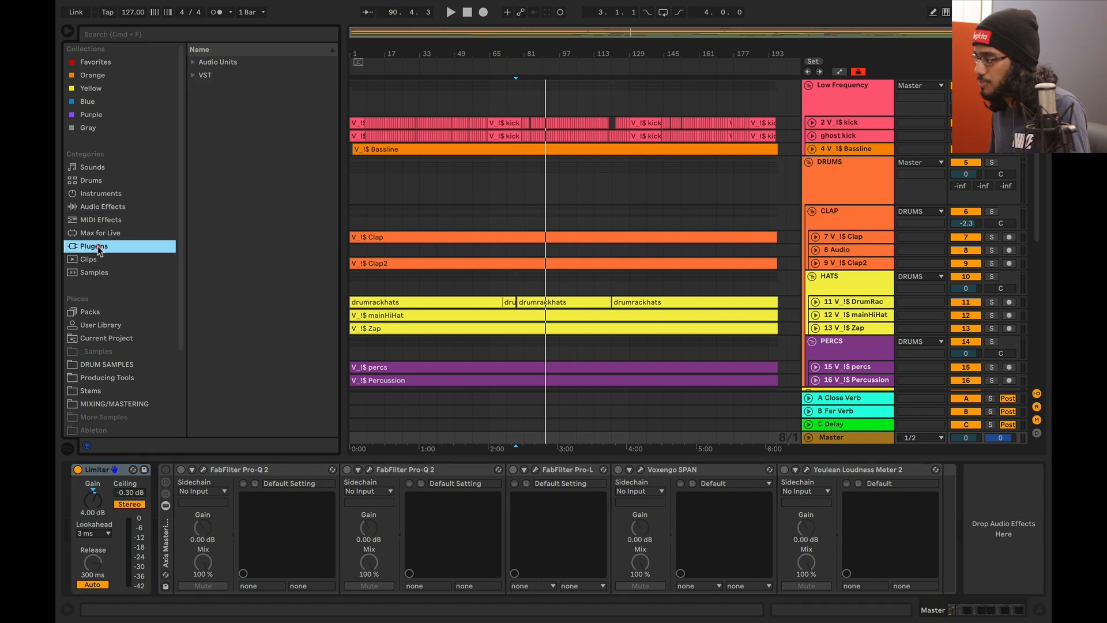
pyautogui.click(192, 74)
pyautogui.scroll(-10, 231, 277)
pyautogui.scroll(-10, 261, 315)
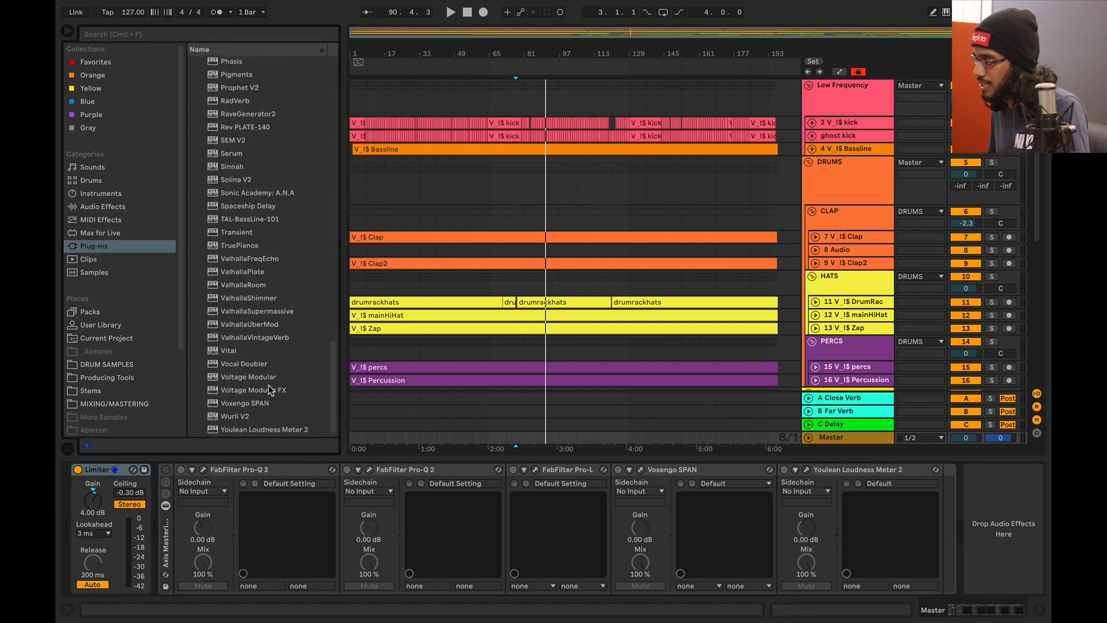
pyautogui.click(259, 403)
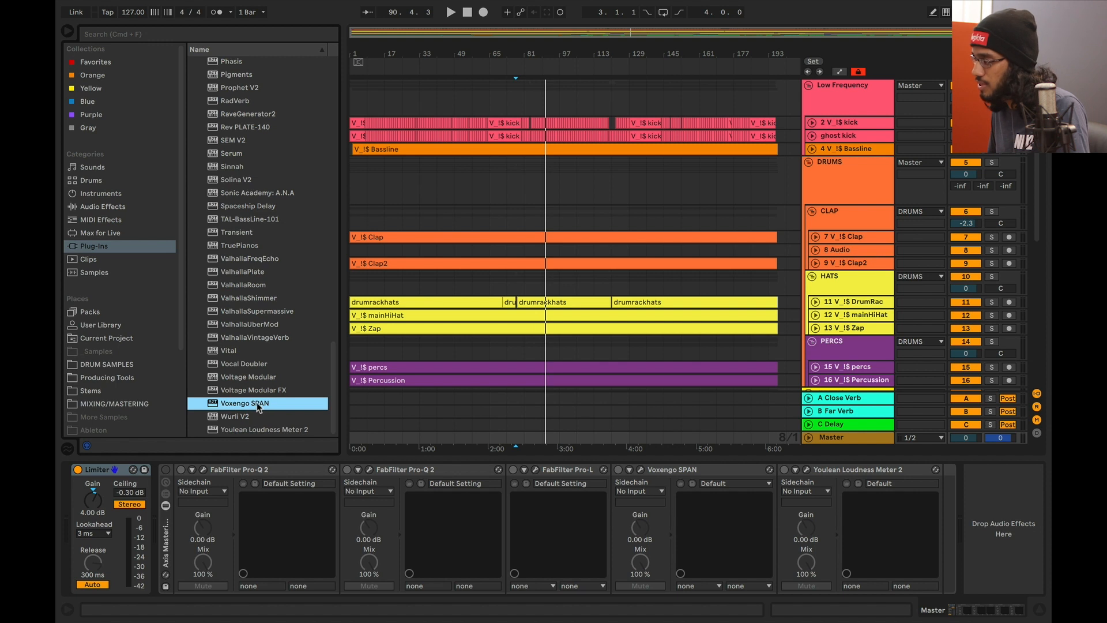
# Move Voxengo SPAN to the end of the Master device chain and check the mix's spectrum in it during playback.
pyautogui.moveTo(671, 469); pyautogui.dragTo(954, 509)
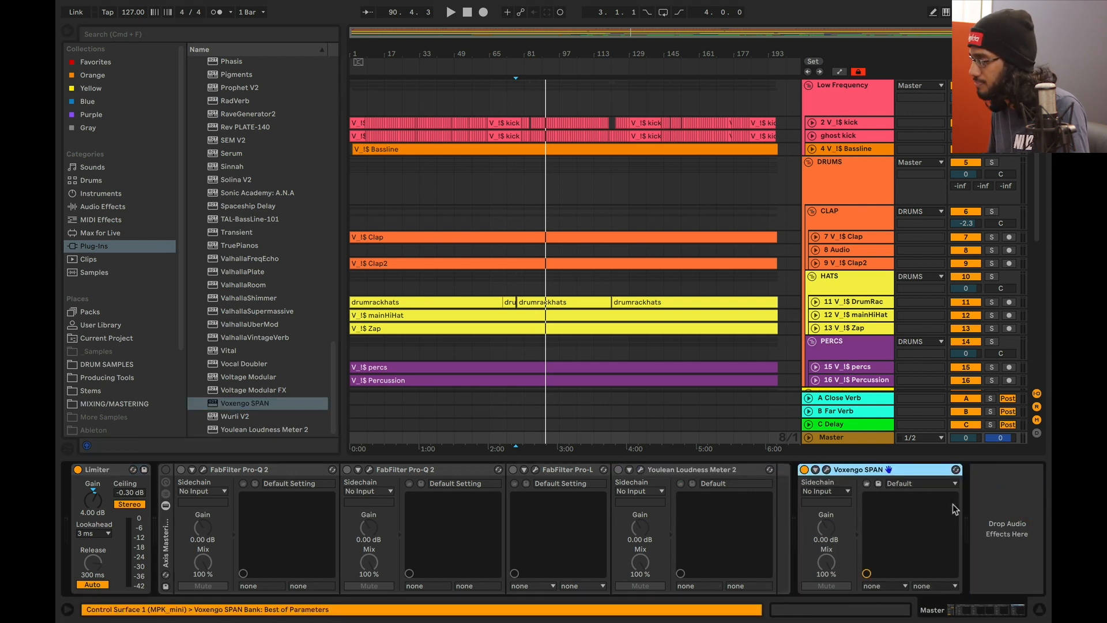
pyautogui.click(828, 470)
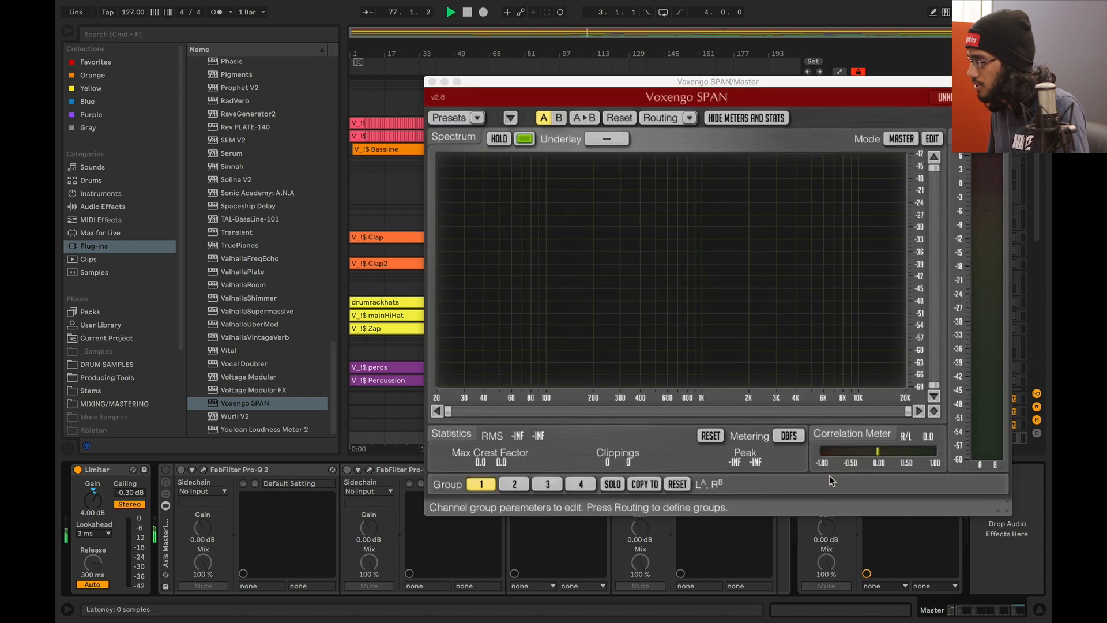
pyautogui.press('space')
pyautogui.moveTo(714, 85); pyautogui.dragTo(679, 142)
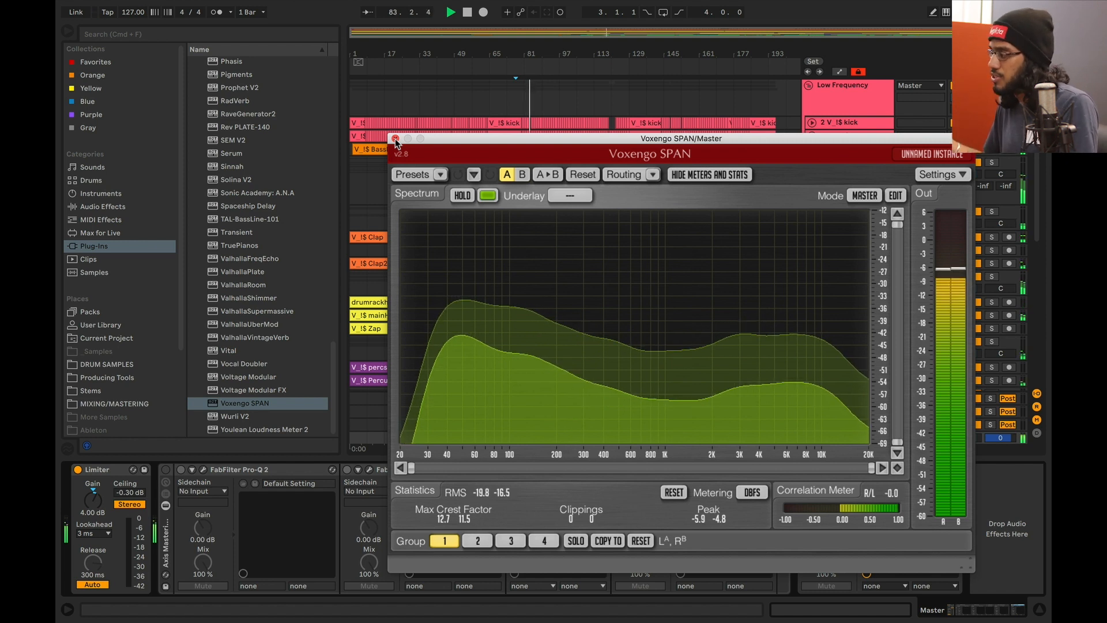
pyautogui.press('space')
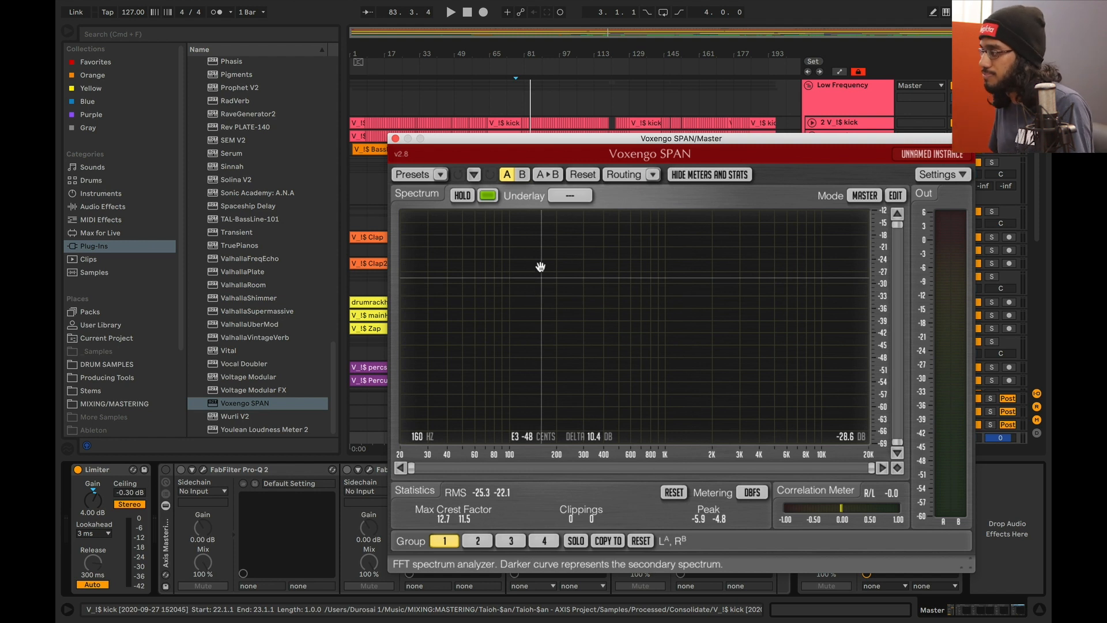
pyautogui.click(395, 139)
# Display the V_!$ kick track's device chain and examine its Frequency Shifter and Drum Buss settings.
pyautogui.click(836, 110)
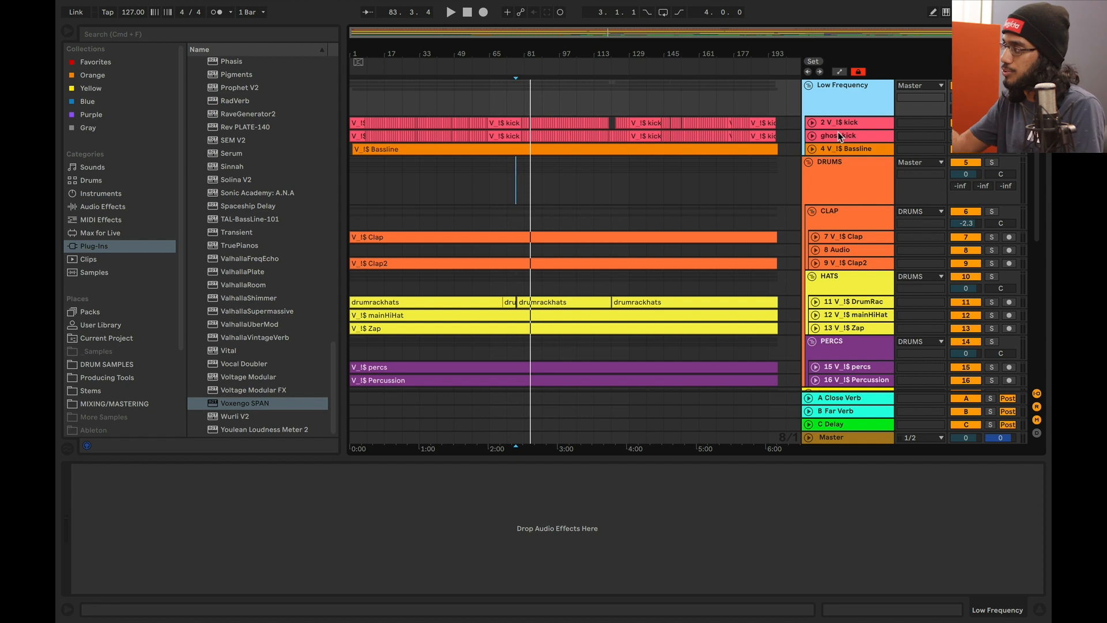
pyautogui.press('Down')
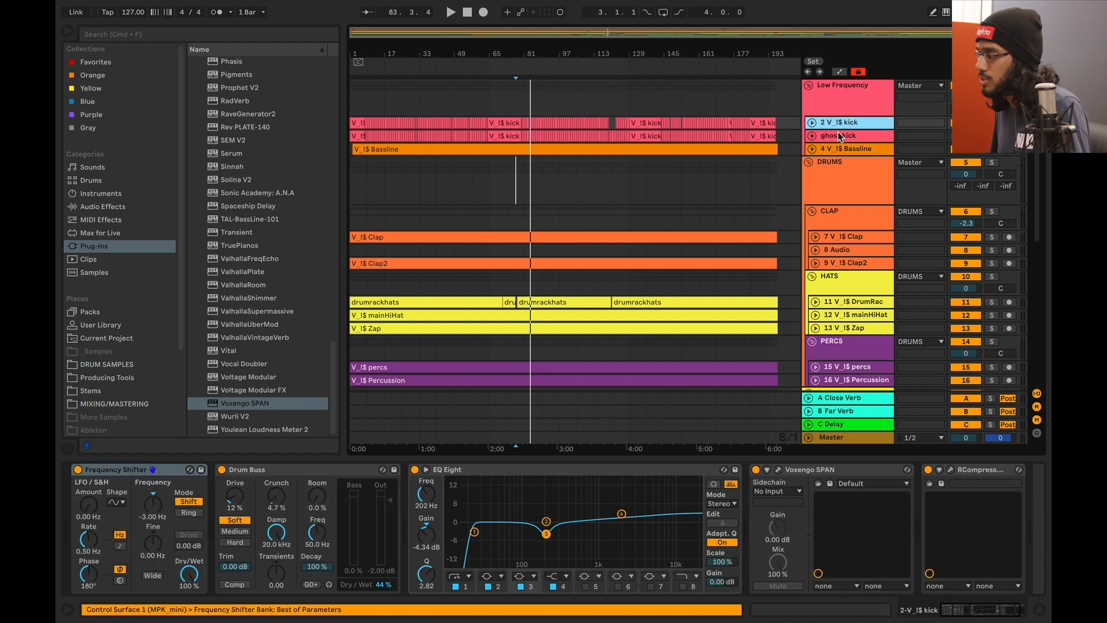
pyautogui.click(144, 469)
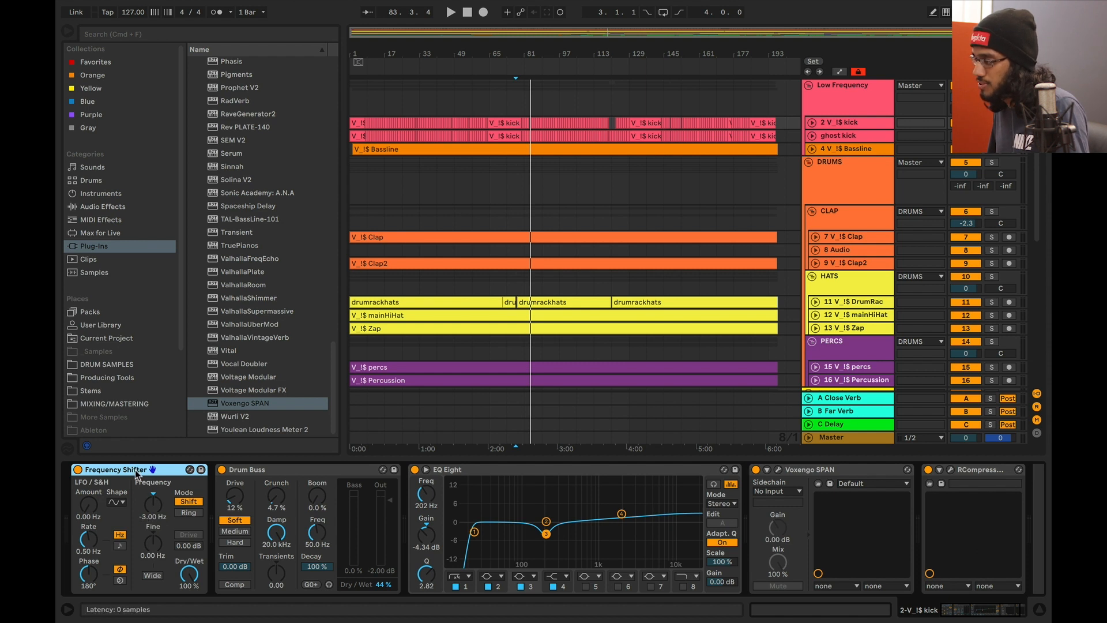
pyautogui.click(268, 470)
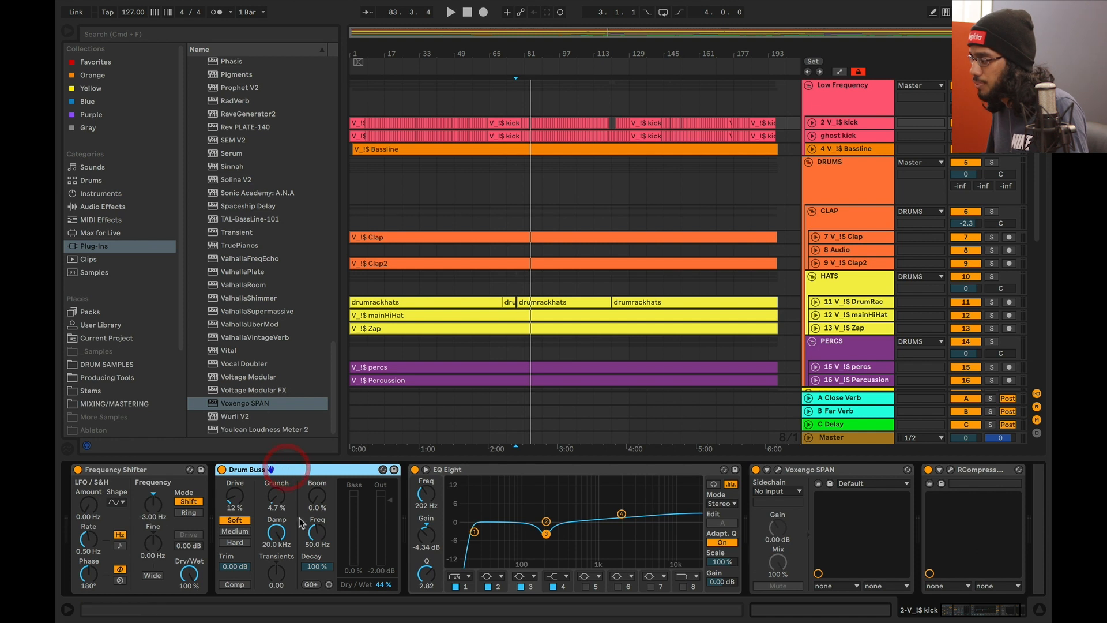
pyautogui.hscroll(3, 318, 521)
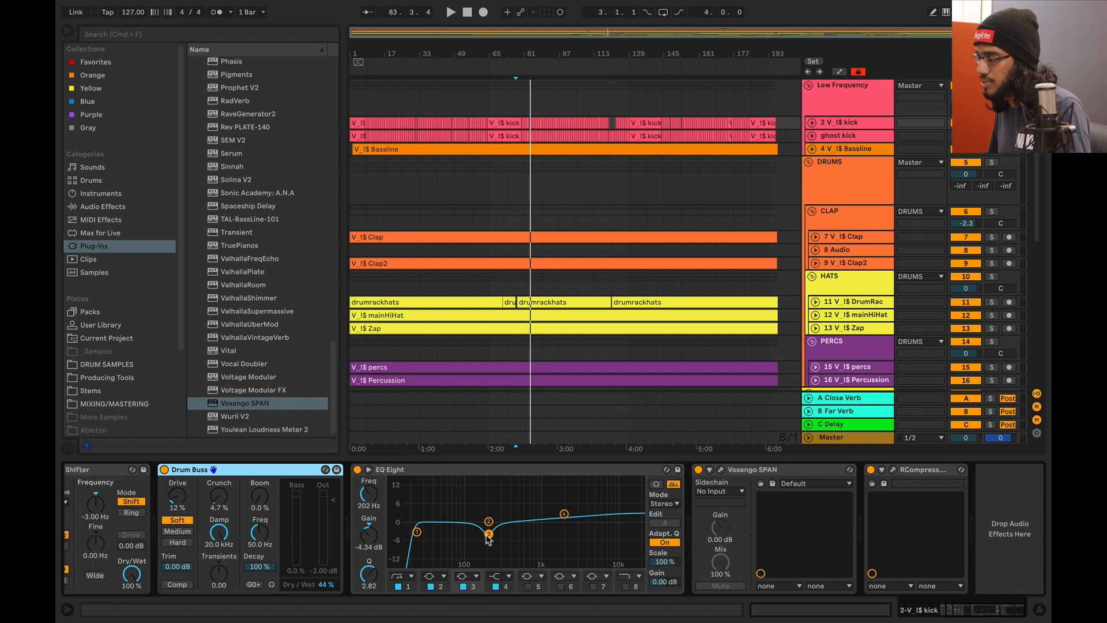
# Set the low-cut band of the kick's EQ Eight to 22.0 Hz with a Q of 0.71, and select the 202 Hz dip.
pyautogui.click(404, 470)
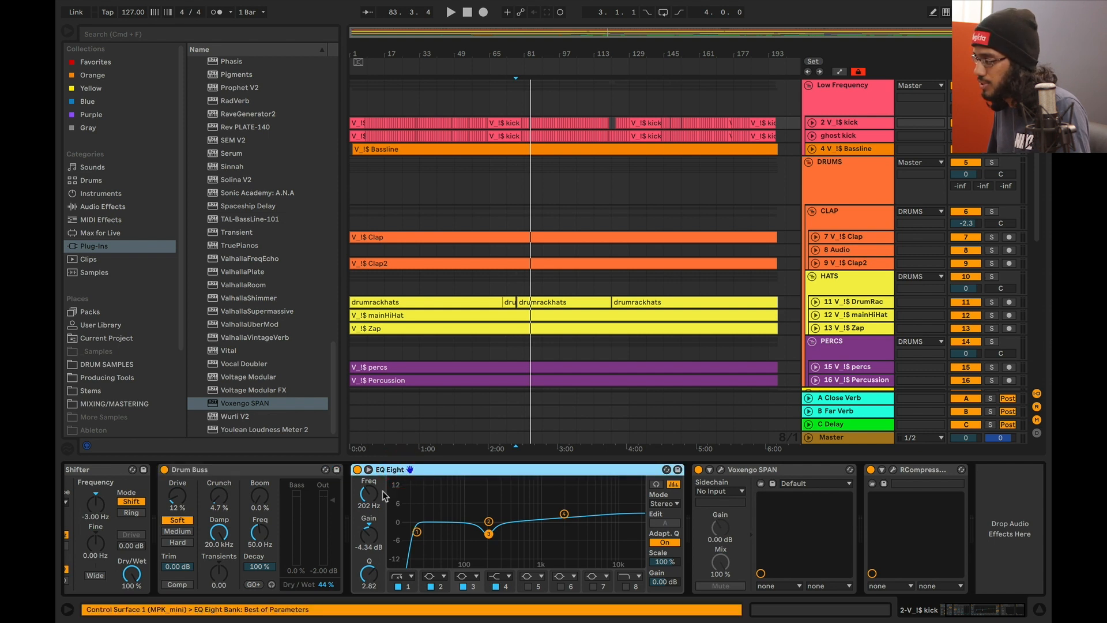
pyautogui.click(417, 532)
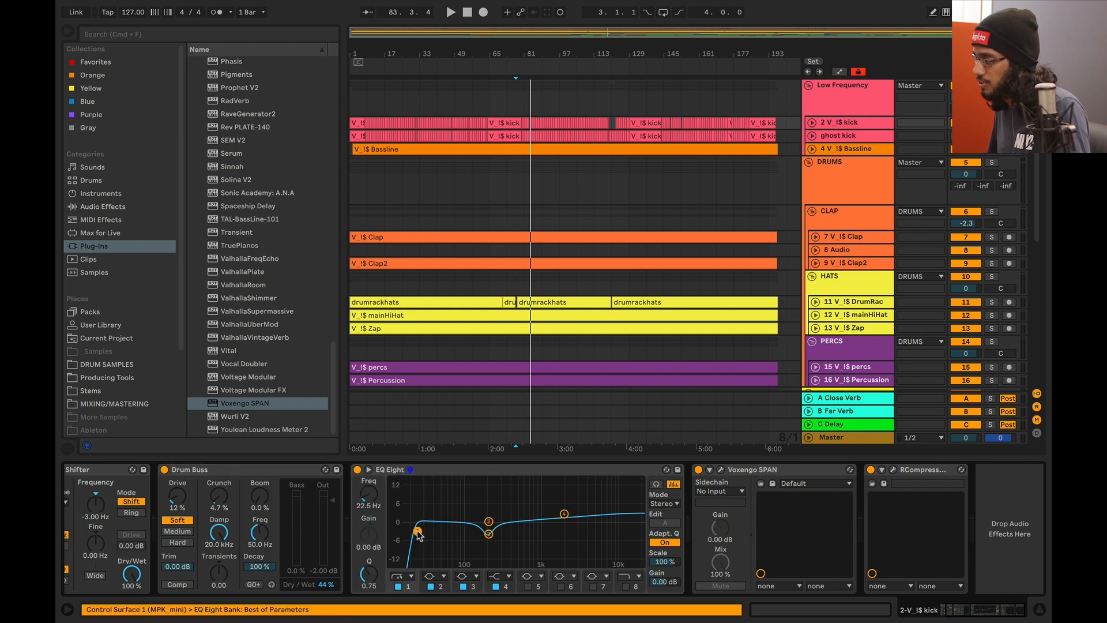
pyautogui.moveTo(417, 531); pyautogui.dragTo(415, 529)
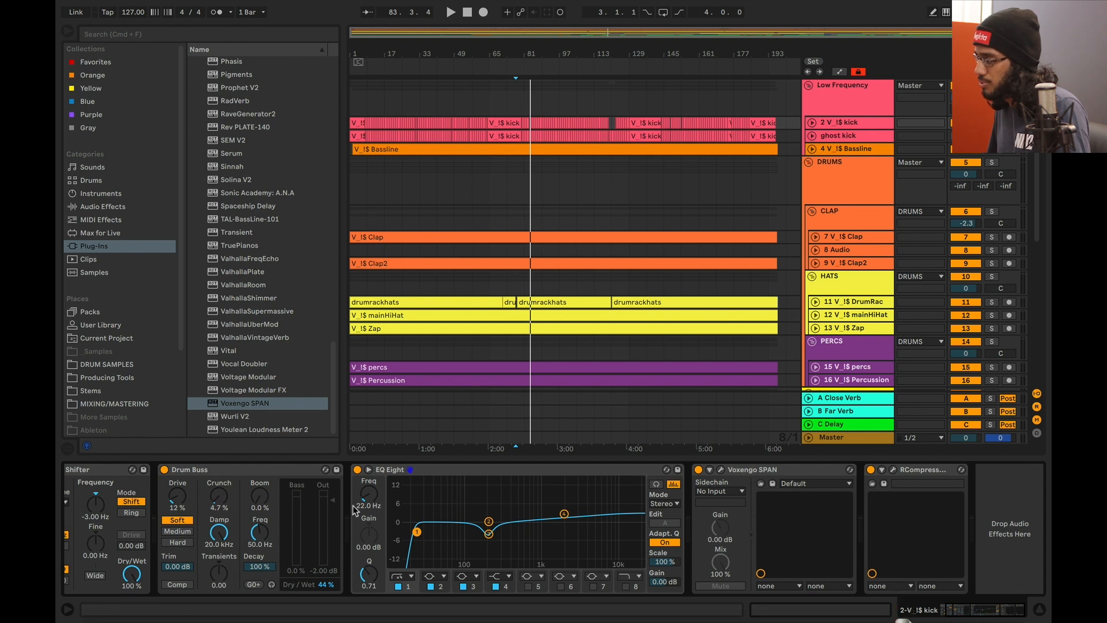
pyautogui.click(489, 533)
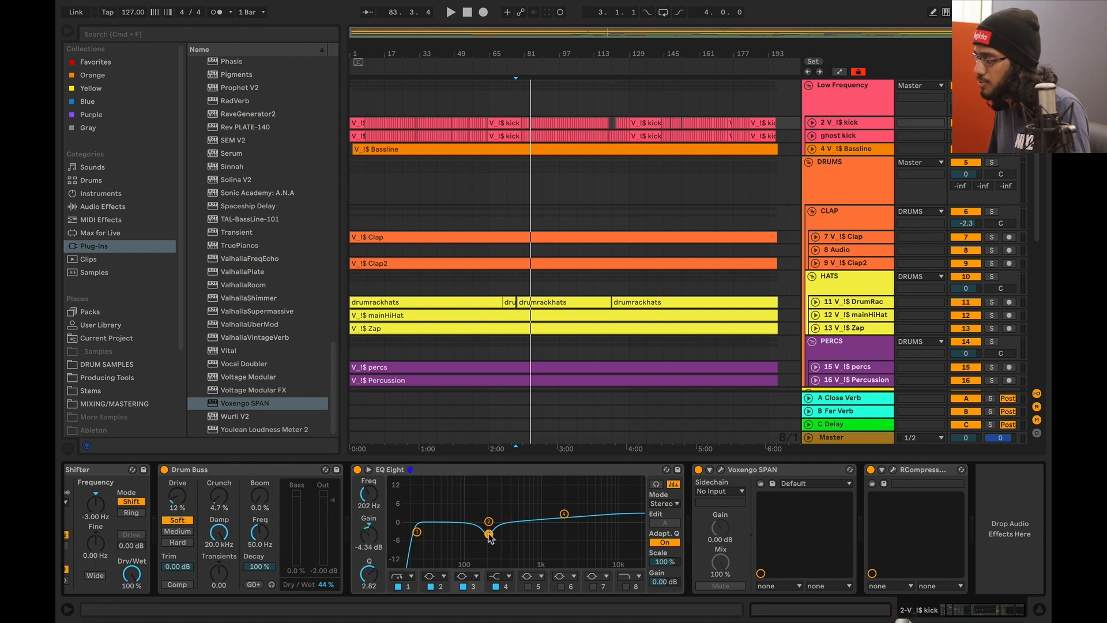
# Solo the V_!$ kick track and listen to it from bar 77 and from bar 105.
pyautogui.click(992, 122)
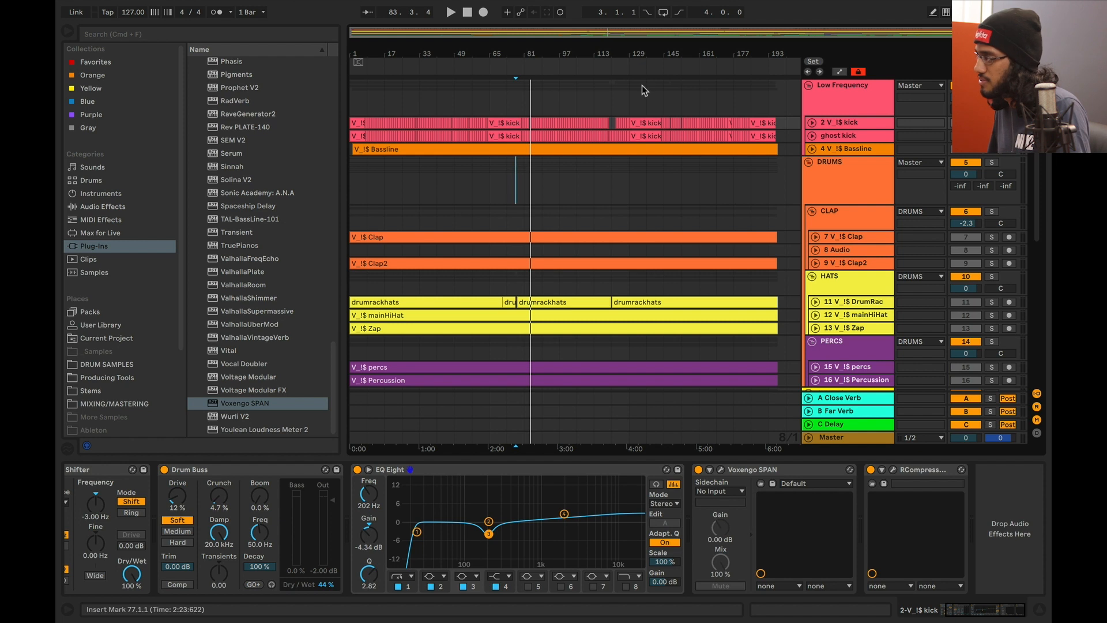
pyautogui.press('space')
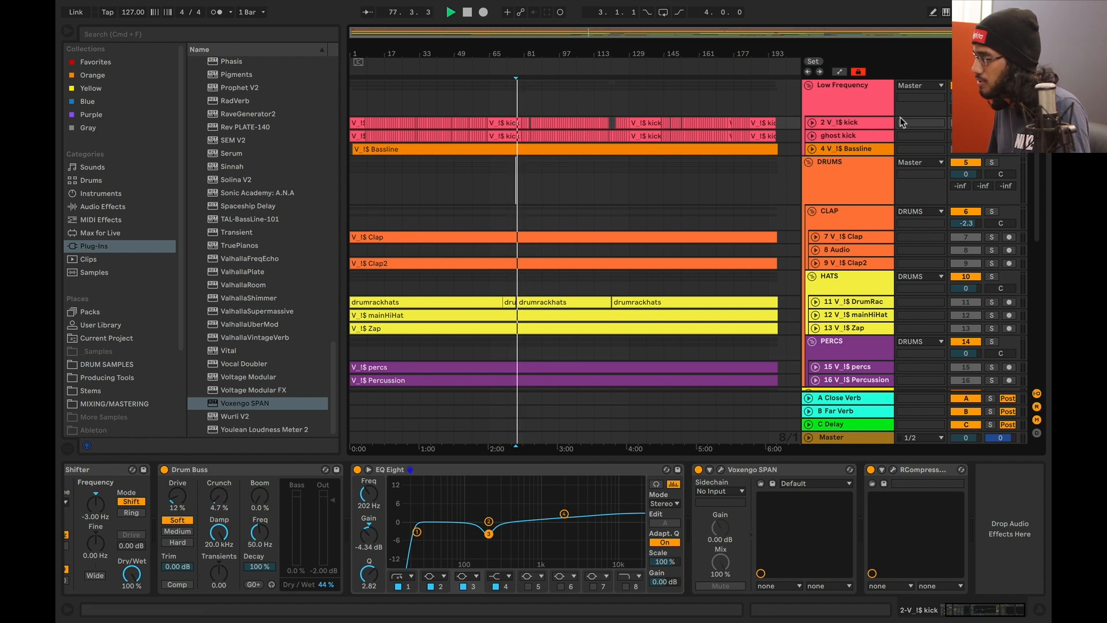
pyautogui.click(578, 89)
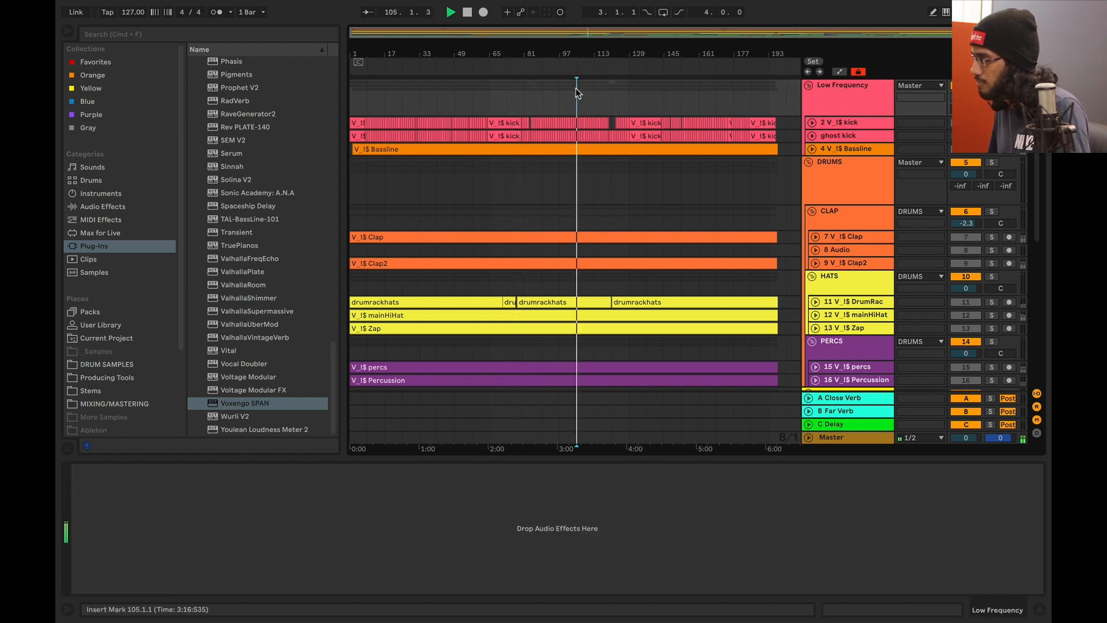
# Compare the playing kick with band 3 of its EQ Eight, the 202 Hz dip, switched off and back on.
pyautogui.click(863, 122)
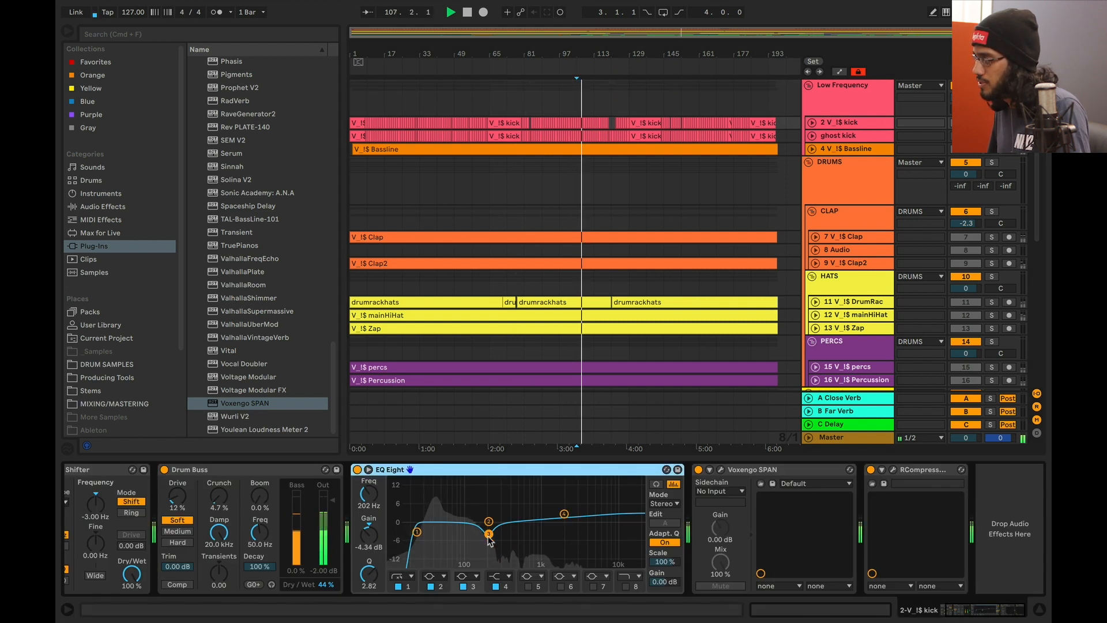
pyautogui.click(464, 587)
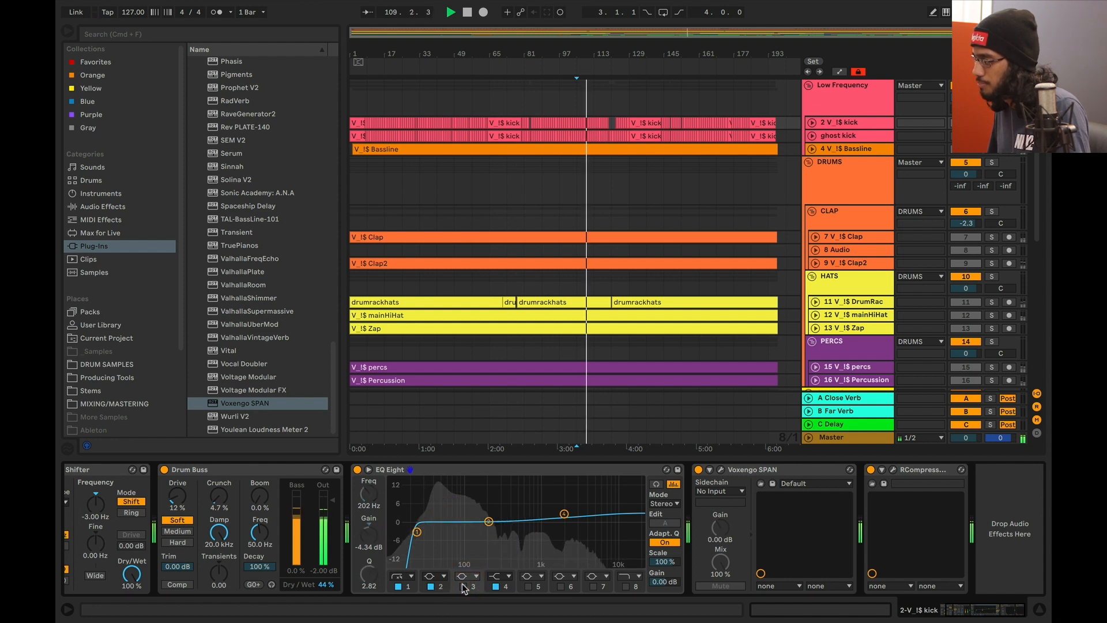
pyautogui.click(465, 587)
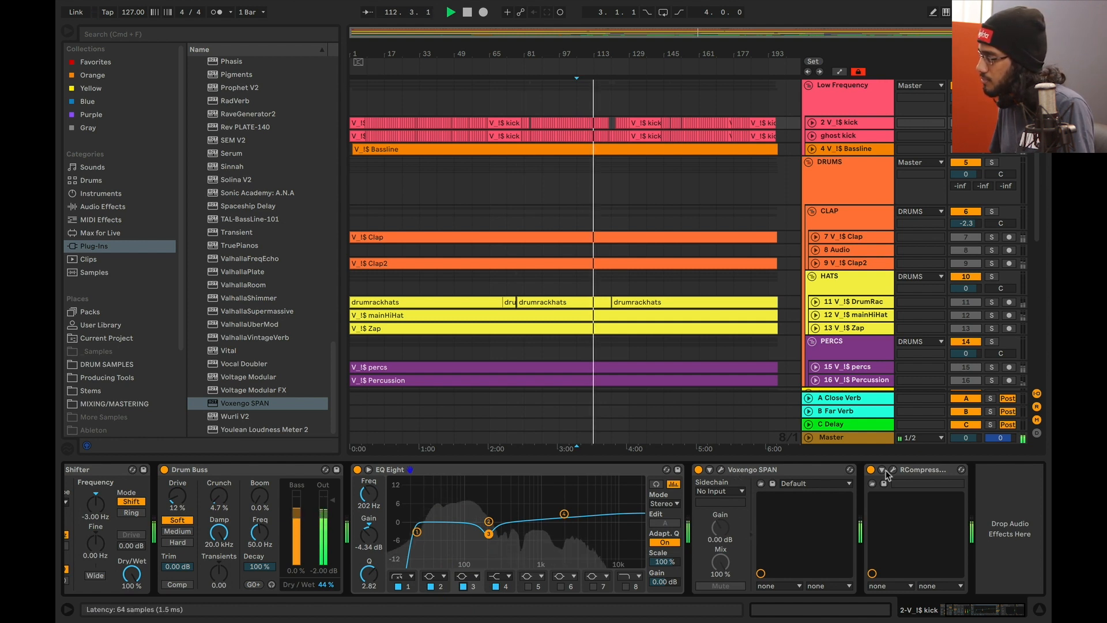
# Examine the kick's RCompressor settings in its plug-in window during playback, with the window closed and playback stopped at the end.
pyautogui.click(744, 470)
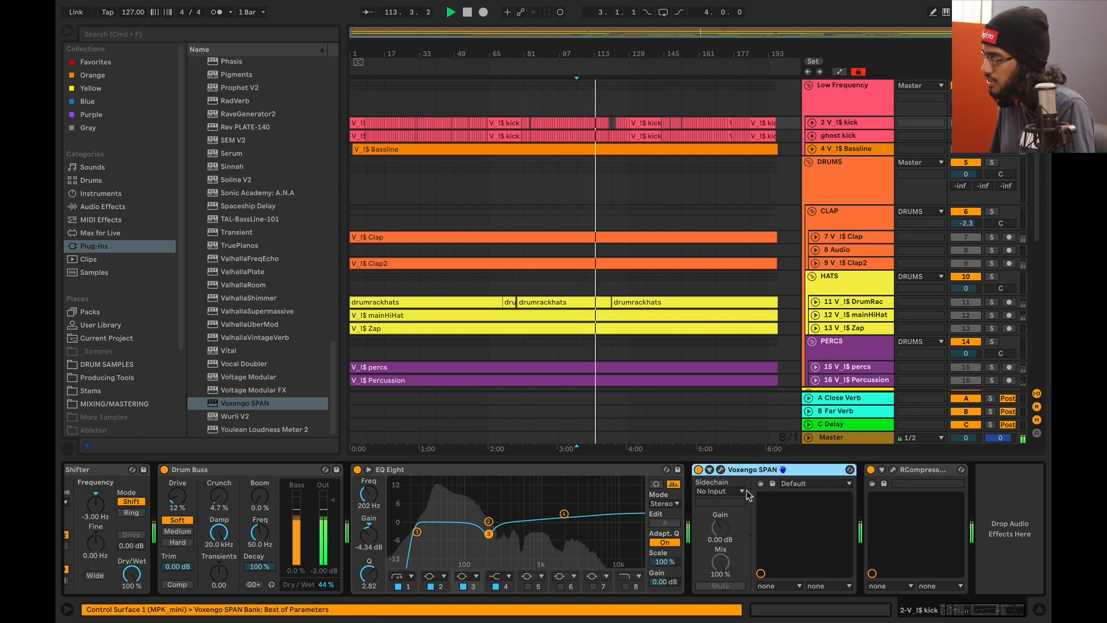
pyautogui.click(895, 470)
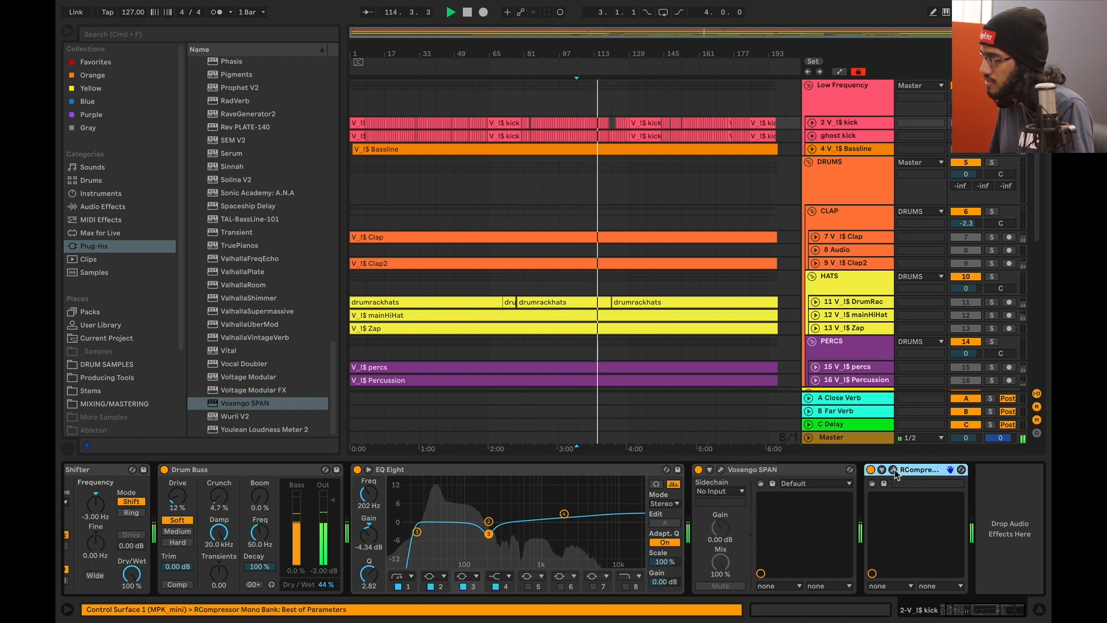
pyautogui.moveTo(344, 119); pyautogui.dragTo(520, 112)
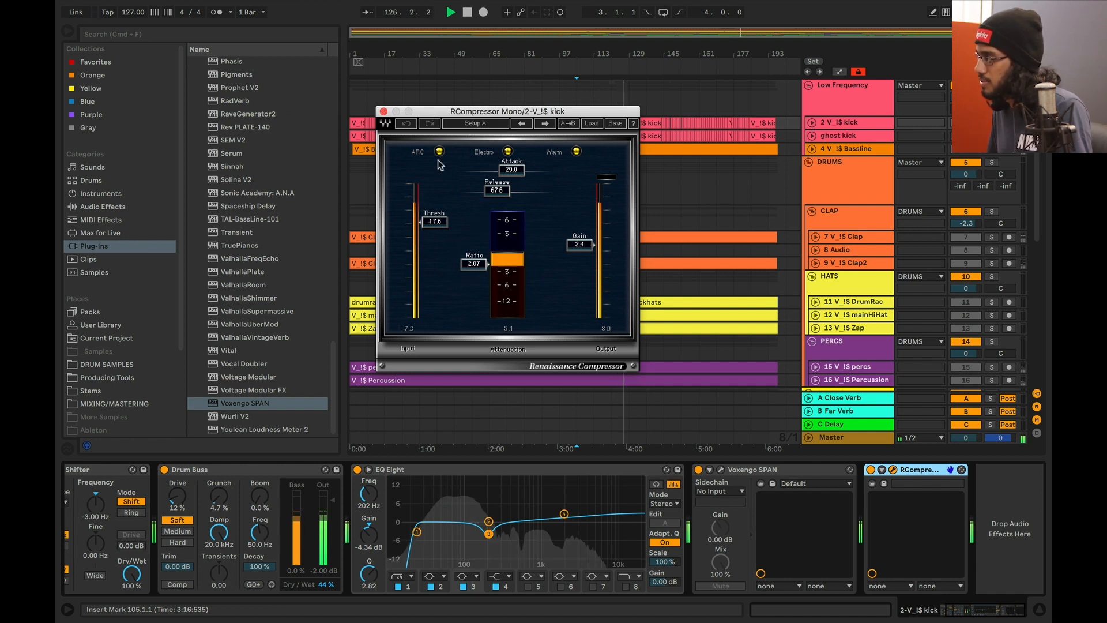
pyautogui.click(383, 111)
pyautogui.press('space')
# Display the ghost kick track's device chain and show the track delay settings for all tracks.
pyautogui.click(872, 138)
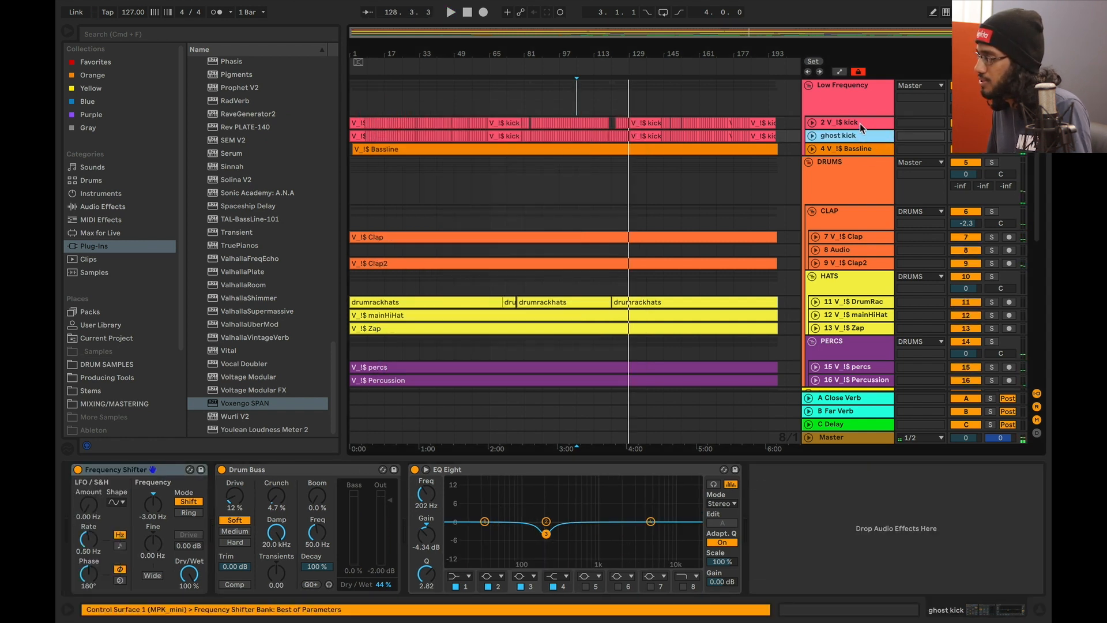
pyautogui.click(1037, 434)
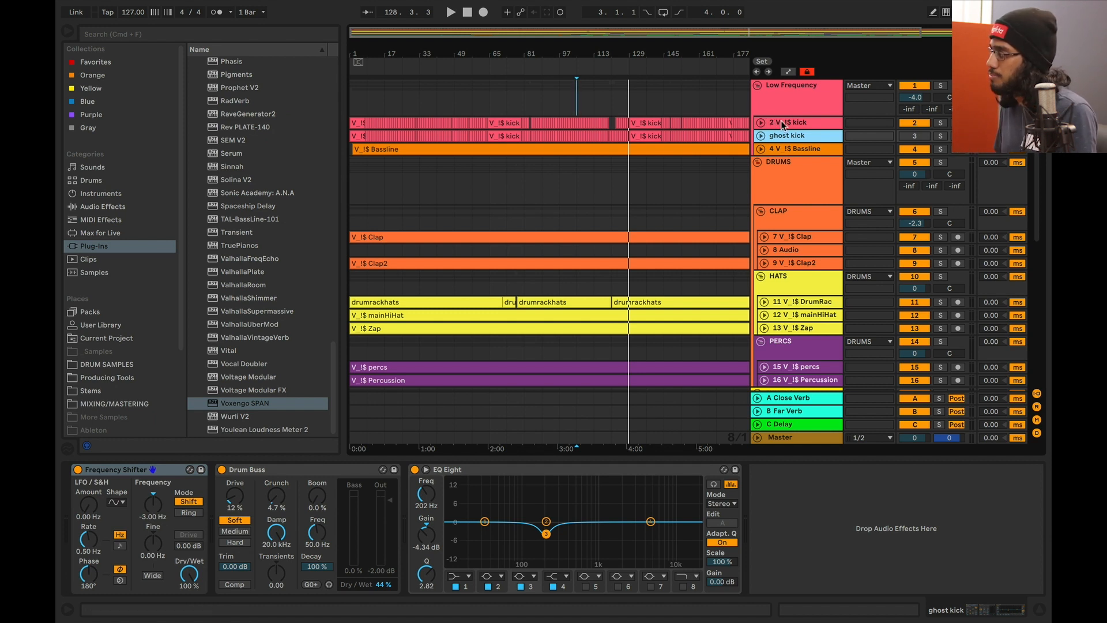
# Solo the V_!$ Bassline track and examine the low-cut band and the 182 Hz dip in its EQ Eight.
pyautogui.click(821, 148)
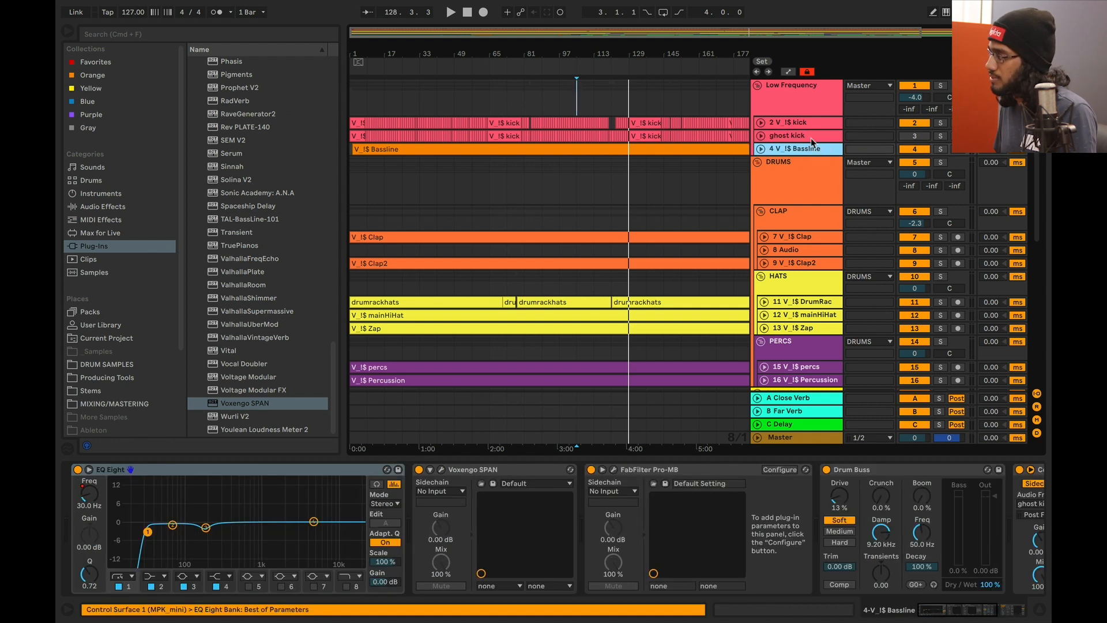
pyautogui.click(798, 150)
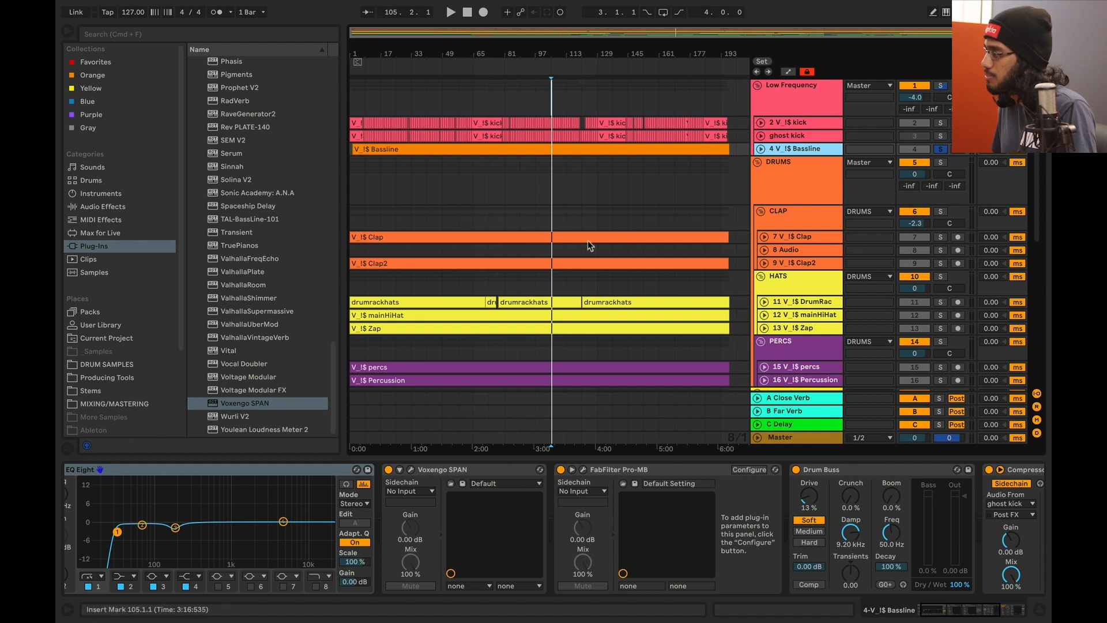
pyautogui.click(285, 481)
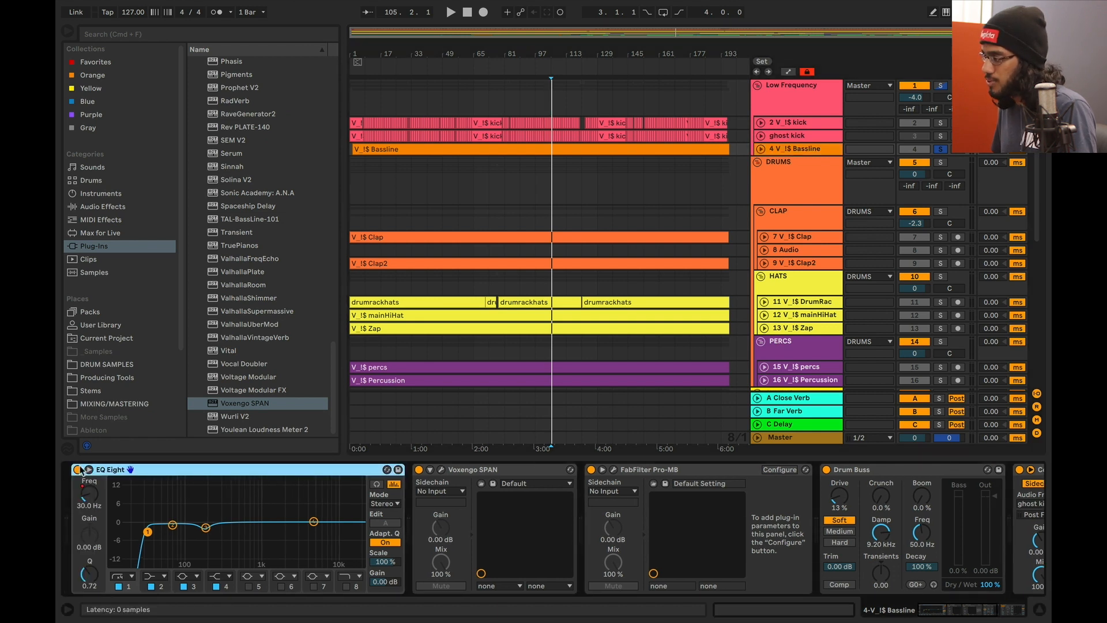
pyautogui.click(148, 533)
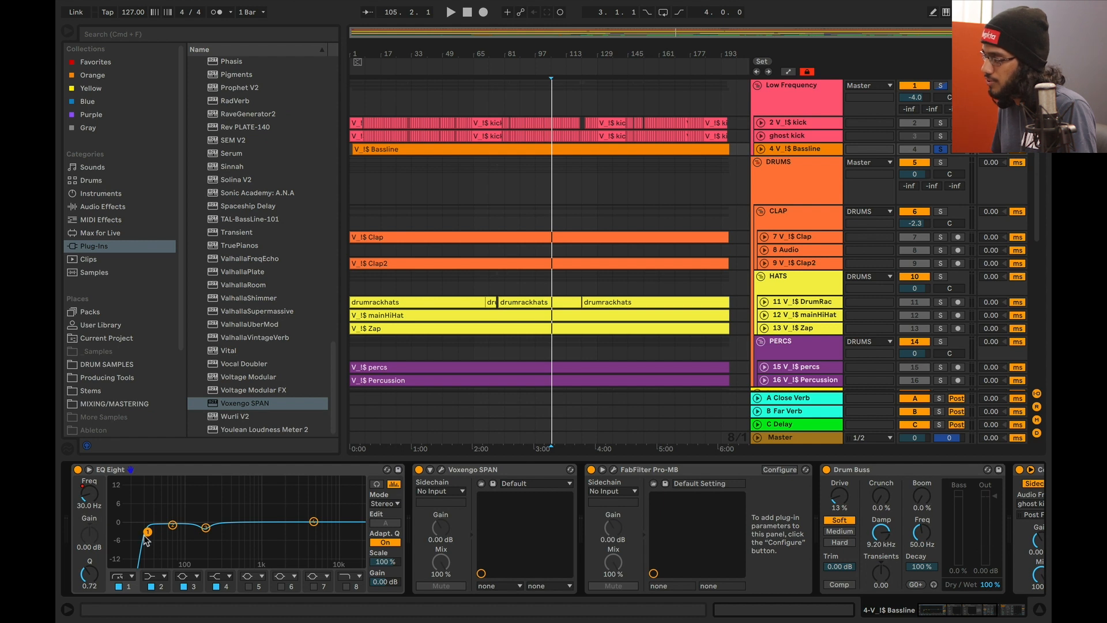
pyautogui.click(206, 528)
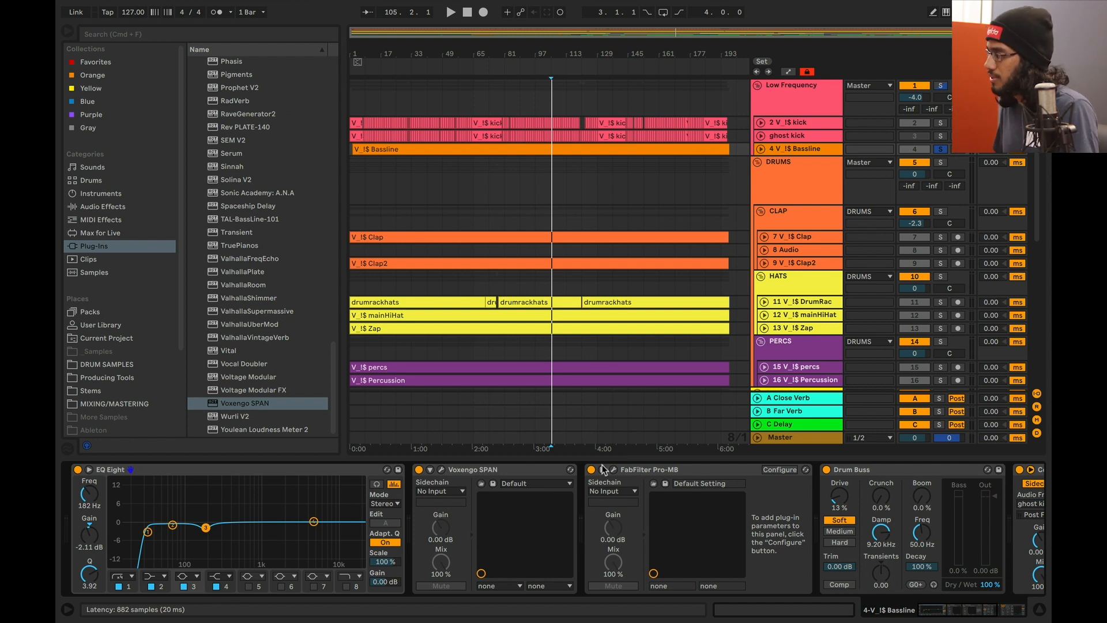
# Play the soloed bassline from bar 113 and check the effect of band 3 in its EQ Eight.
pyautogui.click(447, 13)
pyautogui.click(569, 96)
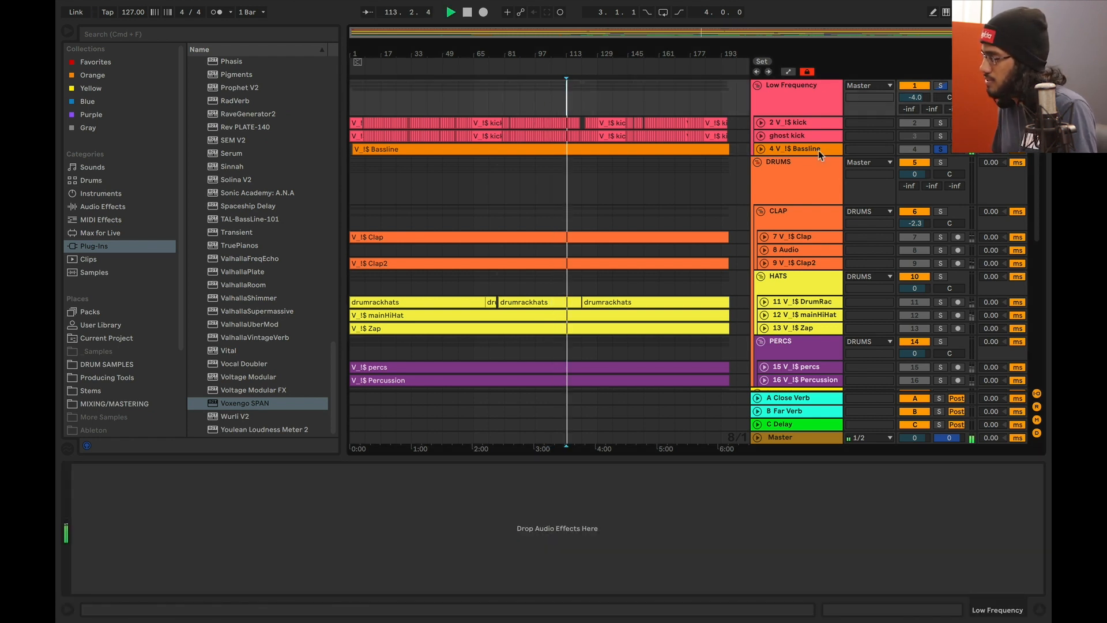
pyautogui.click(782, 148)
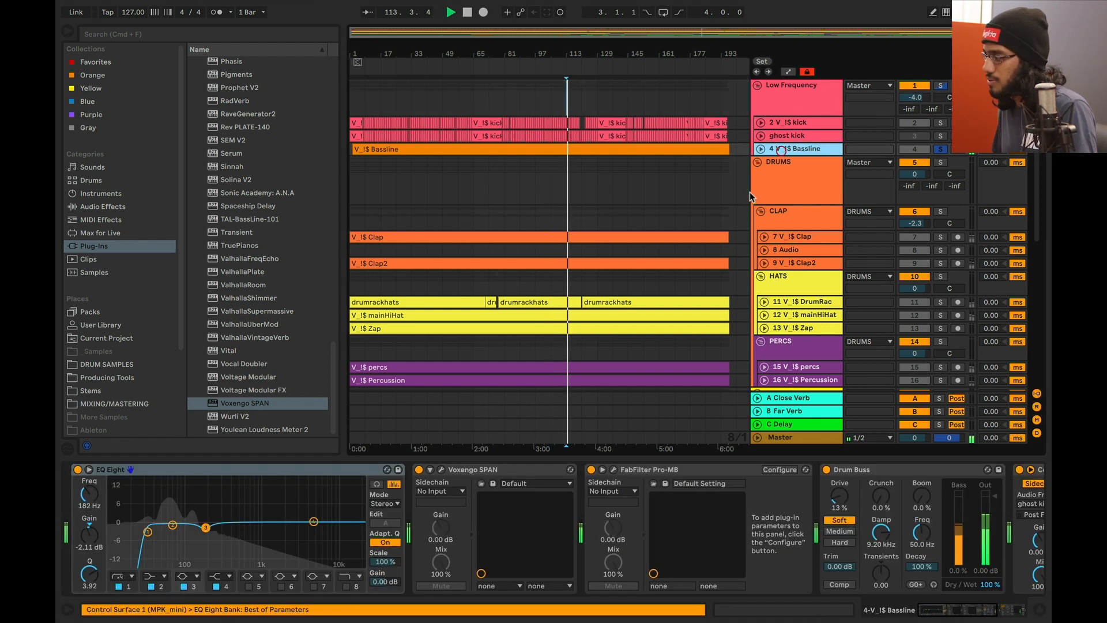
pyautogui.click(185, 586)
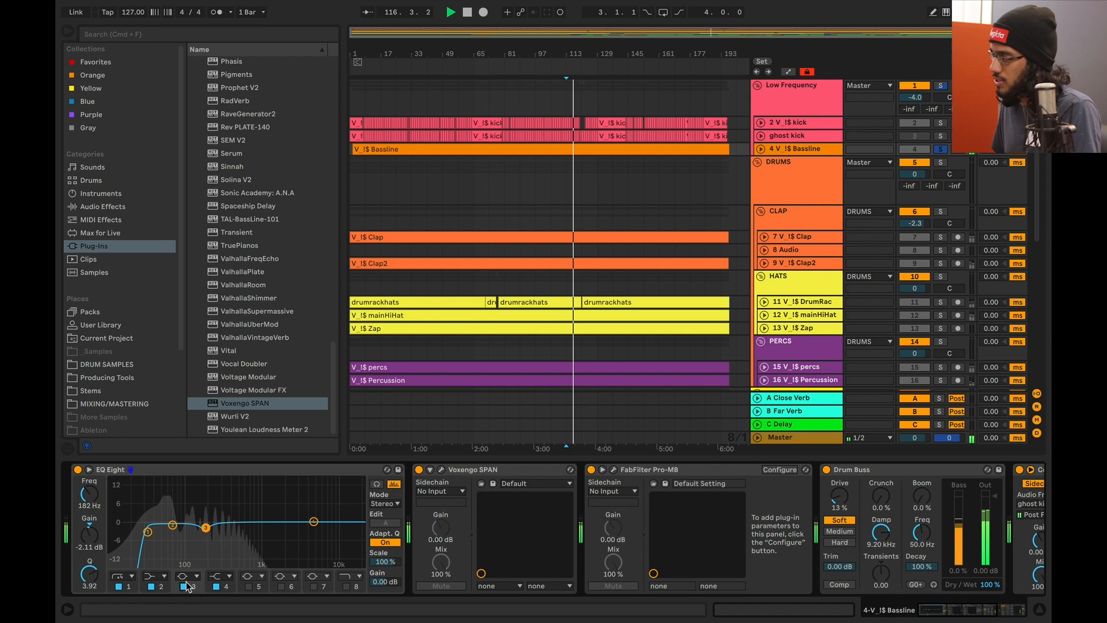
# Open the bassline's FabFilter Pro-MB, display the low band's compression settings, and move the window clear of the device chain.
pyautogui.click(613, 470)
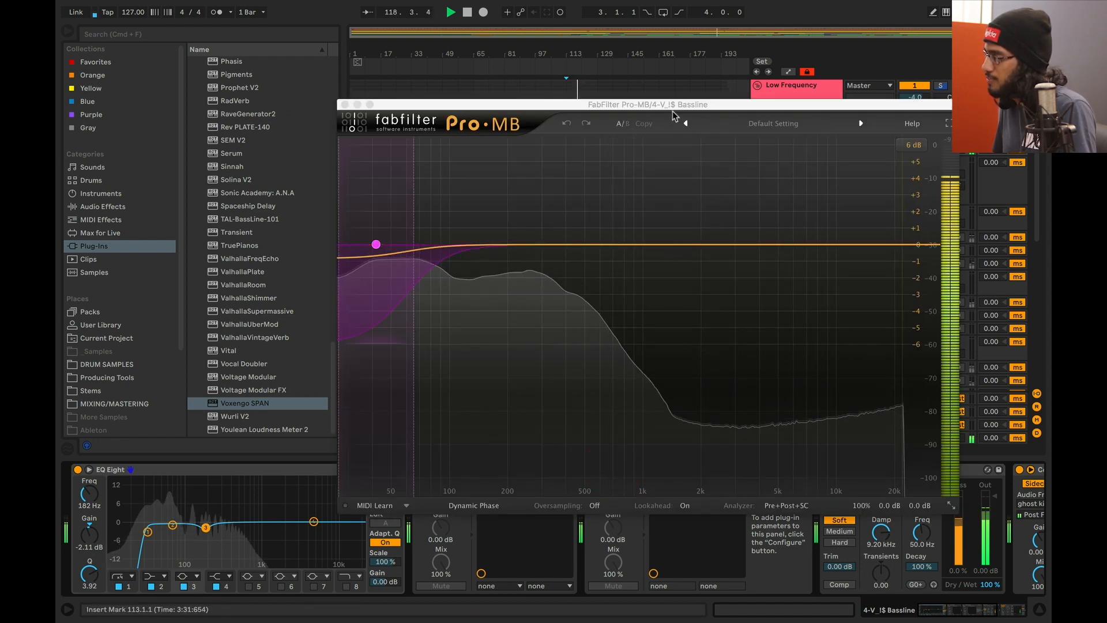
pyautogui.moveTo(711, 106); pyautogui.dragTo(673, 94)
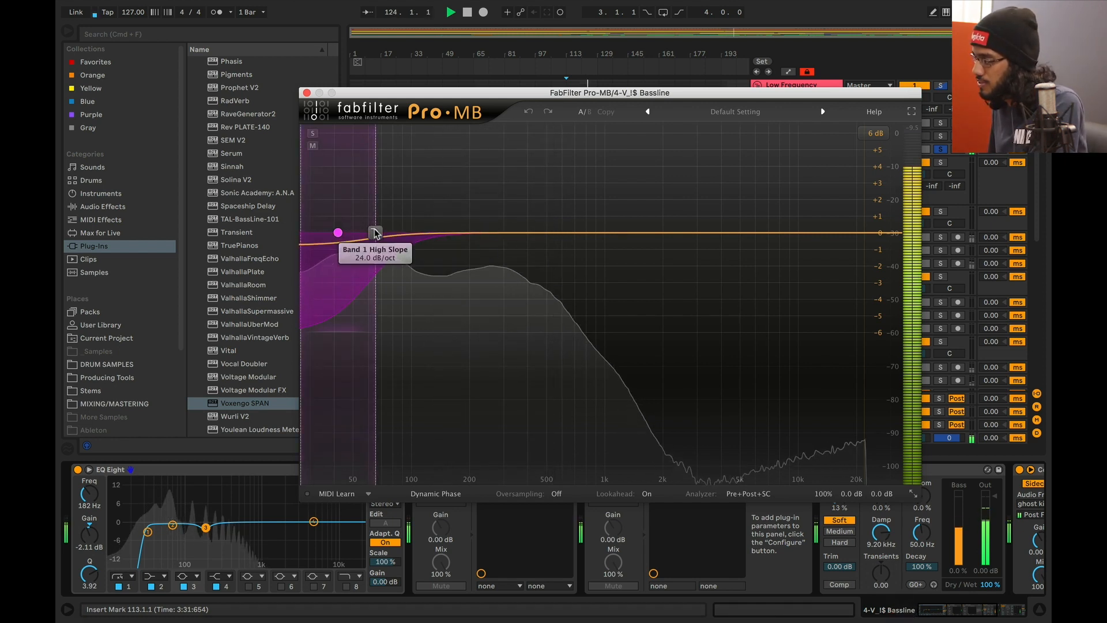
pyautogui.click(338, 233)
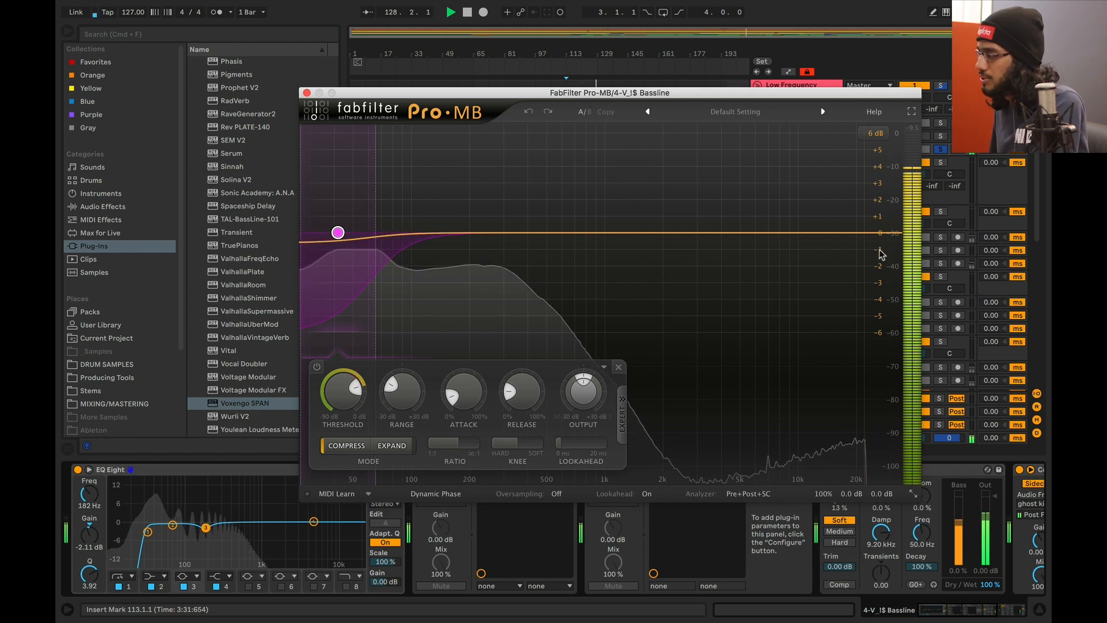
pyautogui.moveTo(431, 93); pyautogui.dragTo(397, 8)
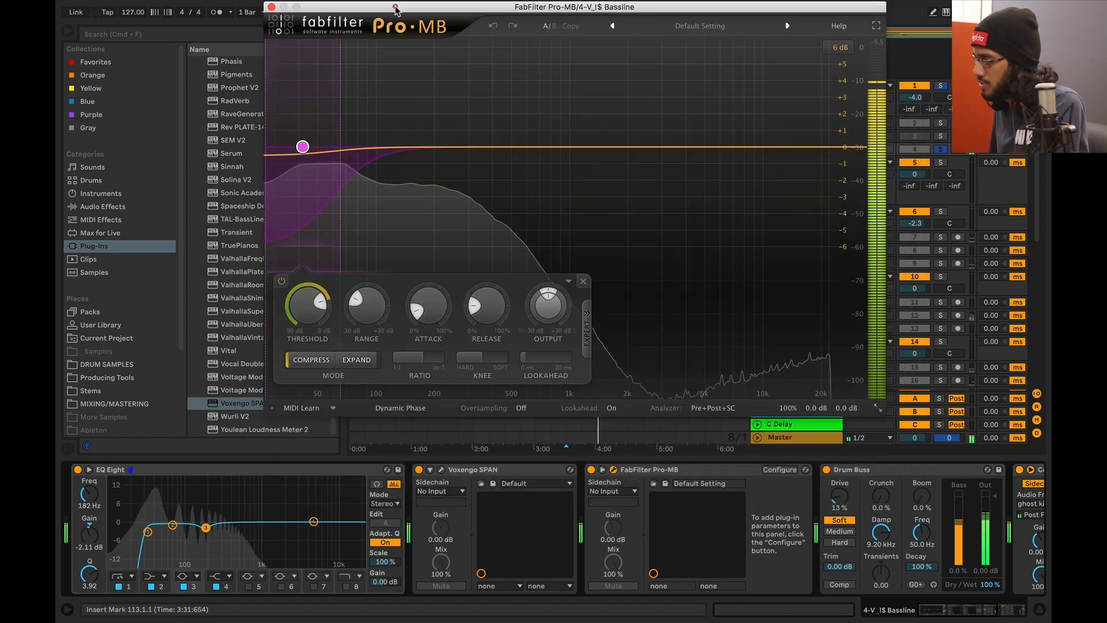
# Compare the bassline with FabFilter Pro-MB bypassed and re-enabled, with its window closed and playback stopped at the end.
pyautogui.click(591, 469)
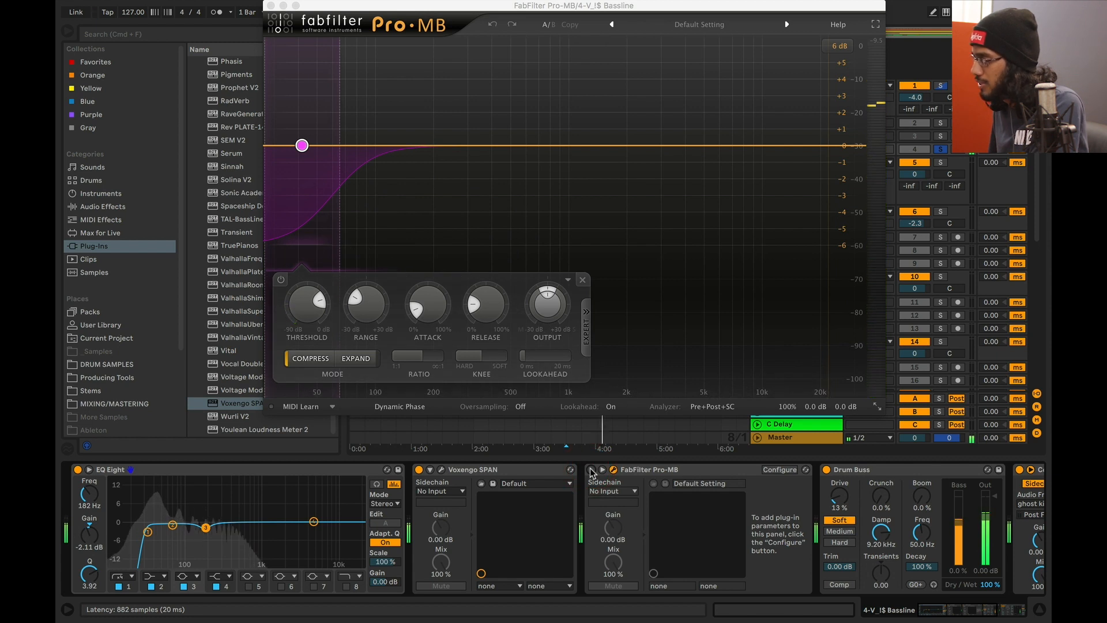
pyautogui.click(591, 470)
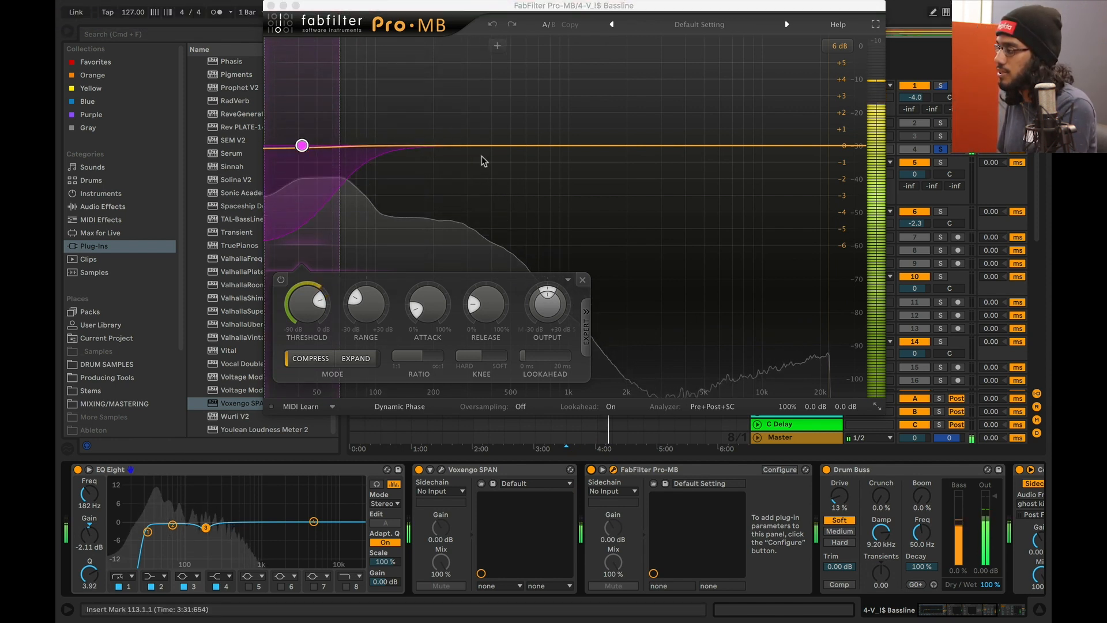
pyautogui.click(270, 6)
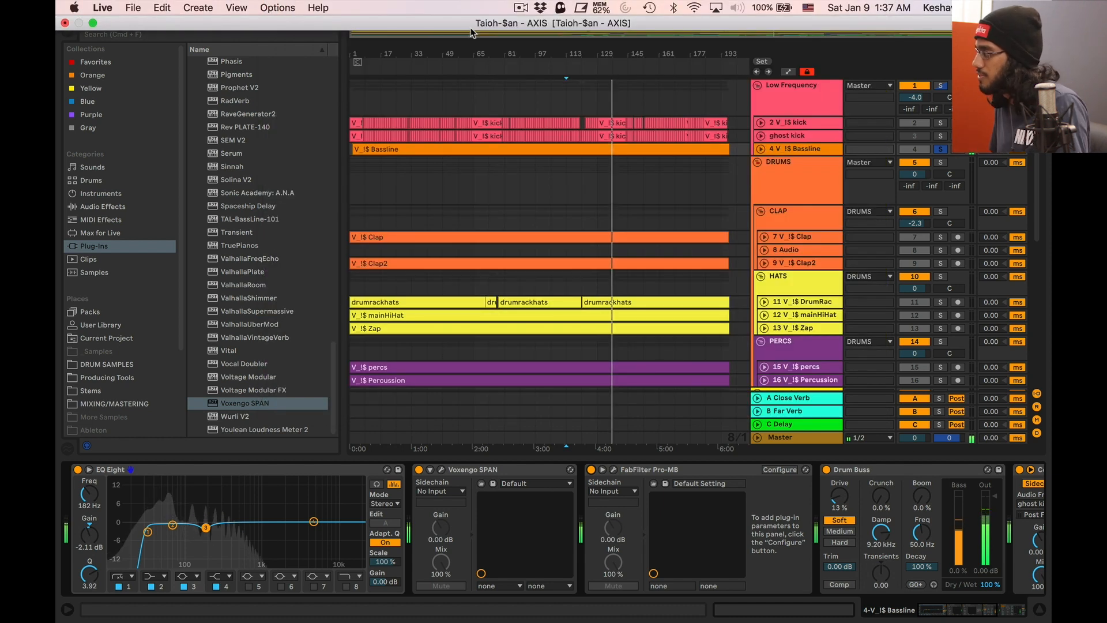
pyautogui.press('space')
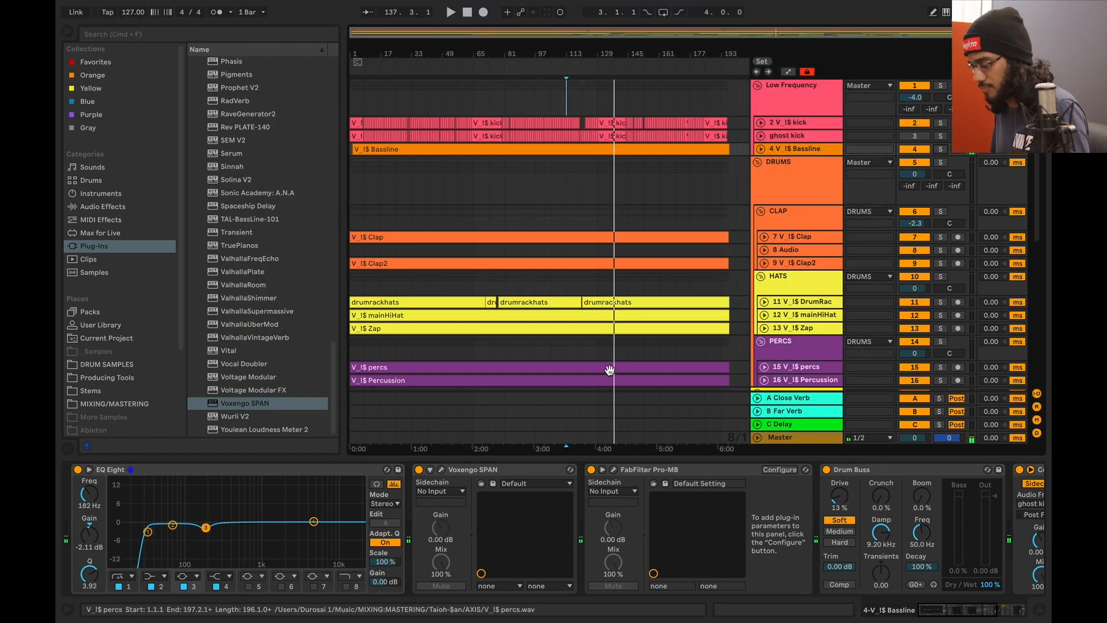
# Examine the bassline's Drum Buss and watch its Compressor, sidechained from the ghost kick, during playback from bar 113.
pyautogui.hscroll(5, 667, 519)
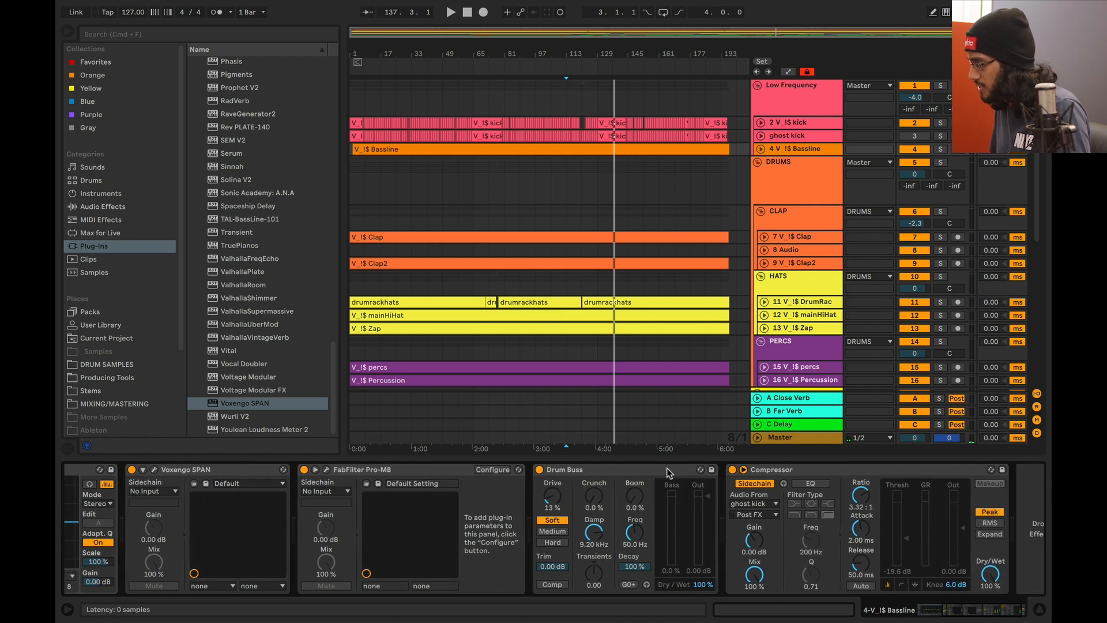
pyautogui.click(667, 470)
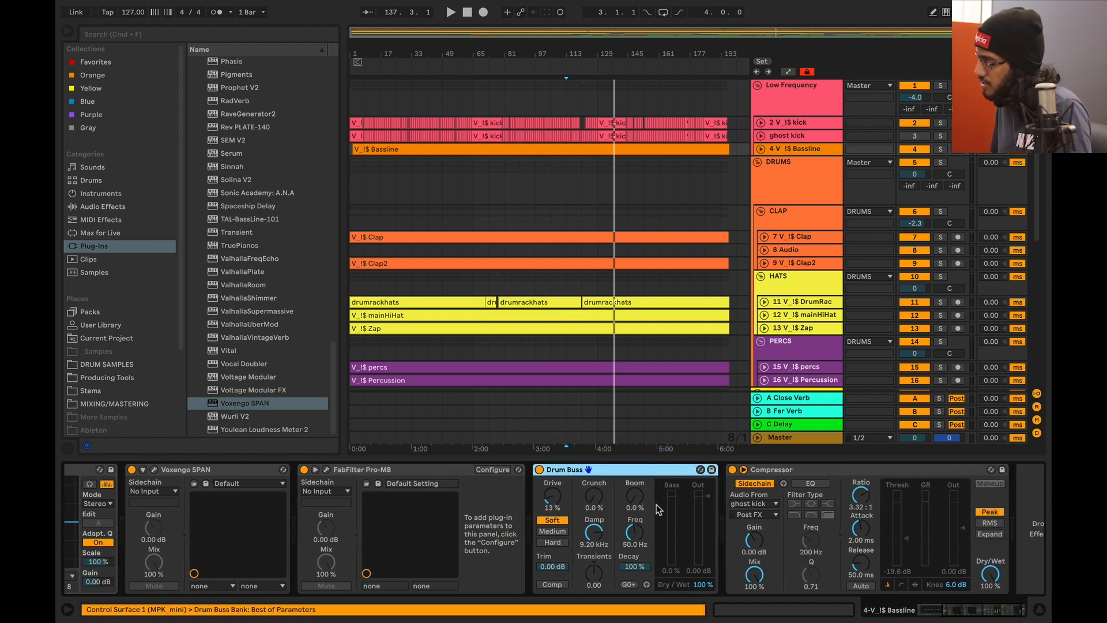
pyautogui.hscroll(2, 656, 506)
pyautogui.click(765, 469)
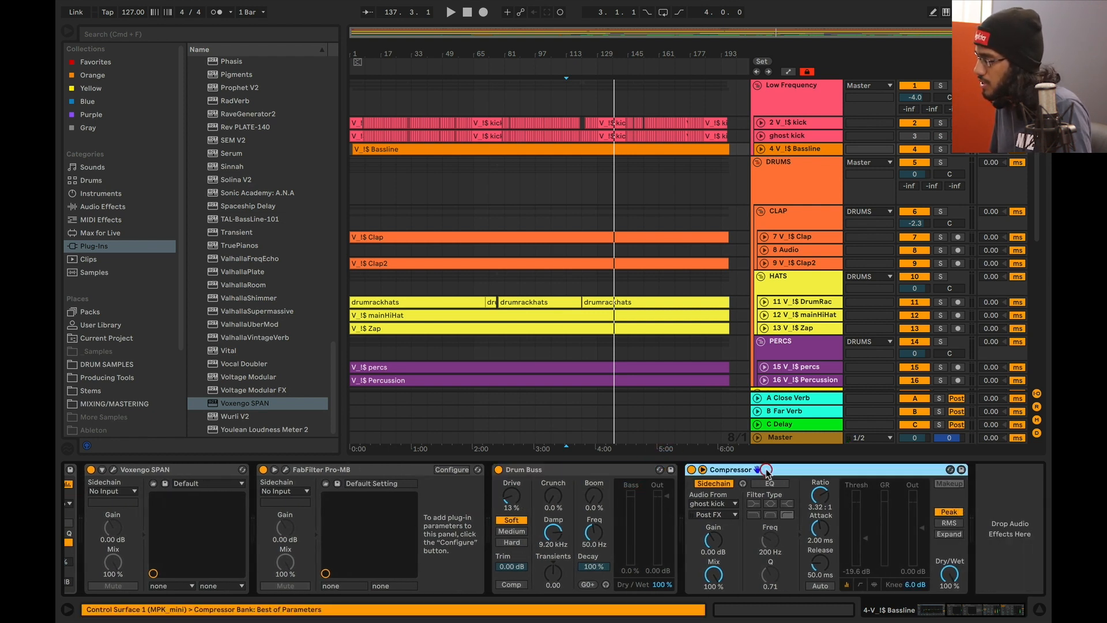
pyautogui.press('space')
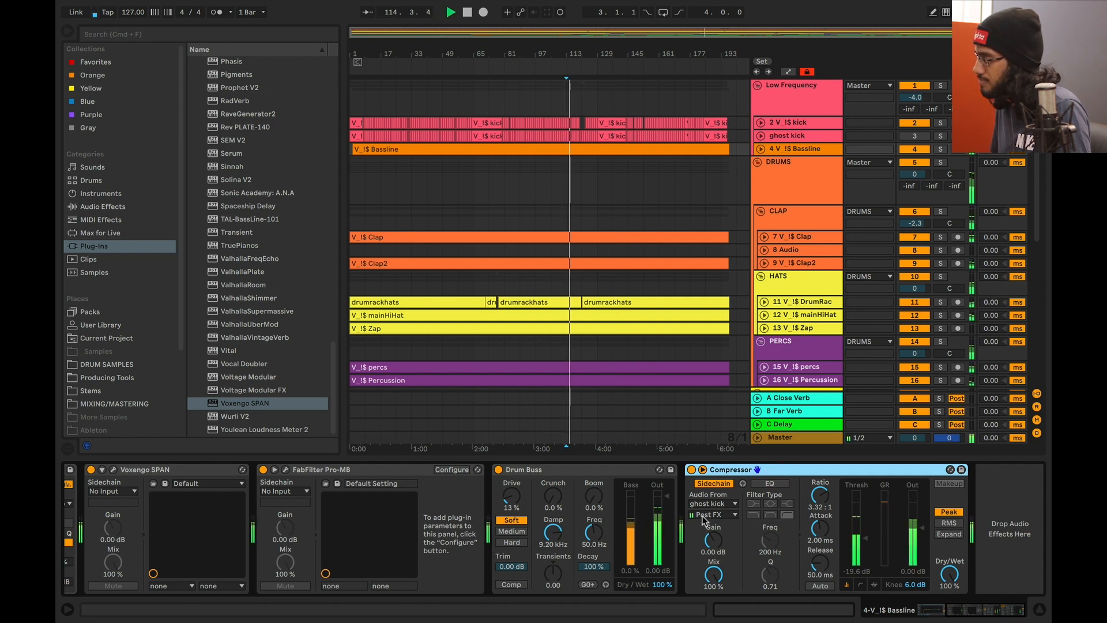
# Stop playback and examine the device chain of the ghost kick track used as the sidechain source.
pyautogui.click(784, 137)
pyautogui.press('space')
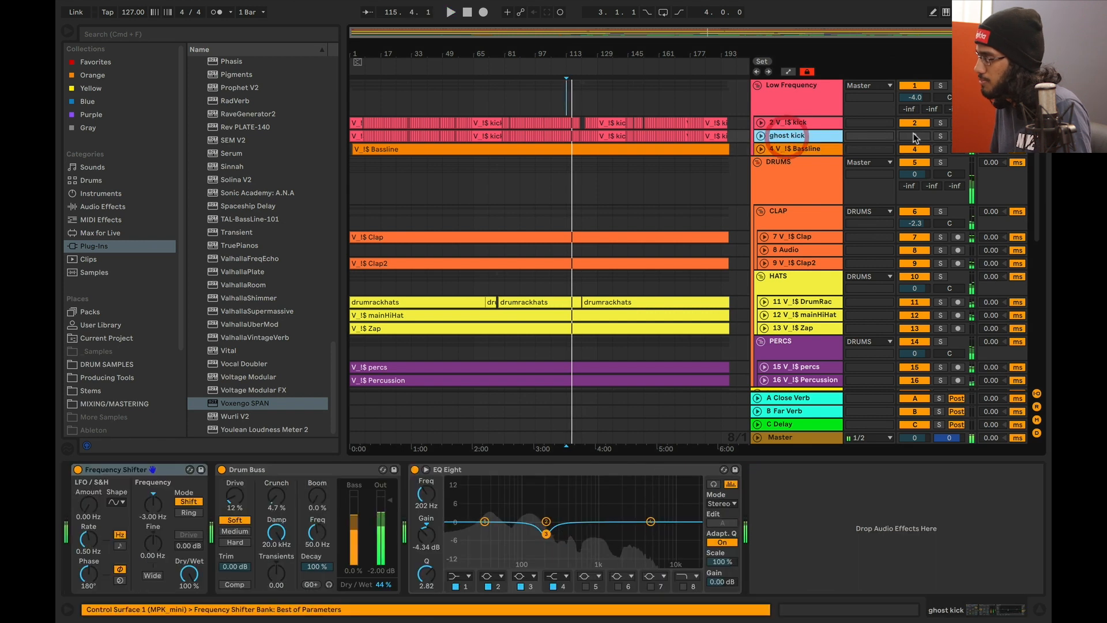
pyautogui.click(825, 124)
pyautogui.click(799, 136)
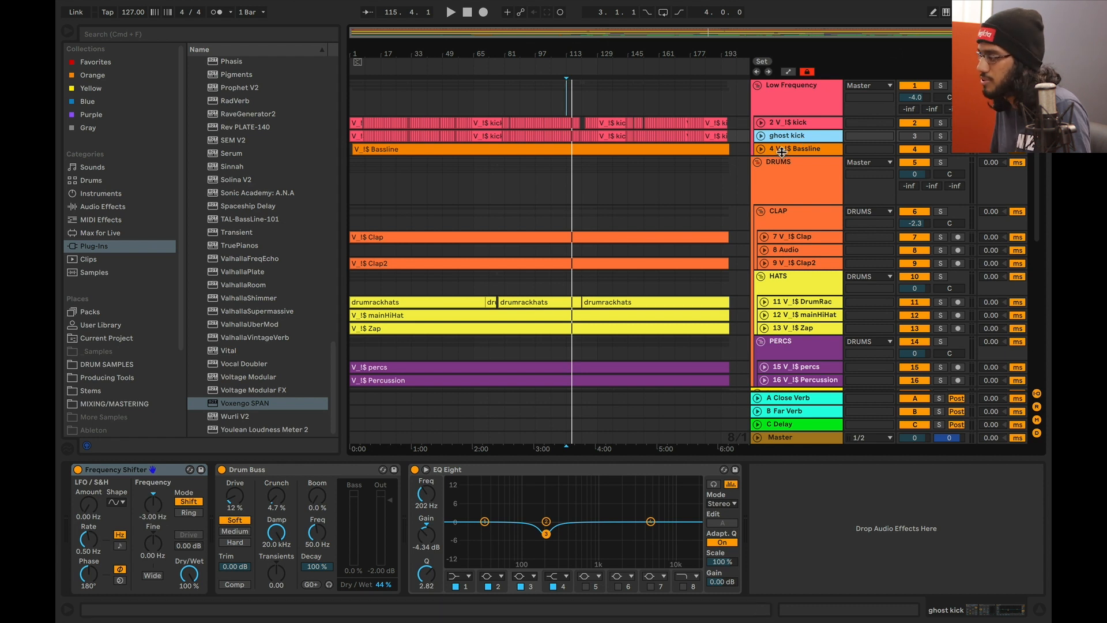
# Display the DRUMS group's device chain and examine its Drum Buss and Glue Compressor settings.
pyautogui.click(788, 184)
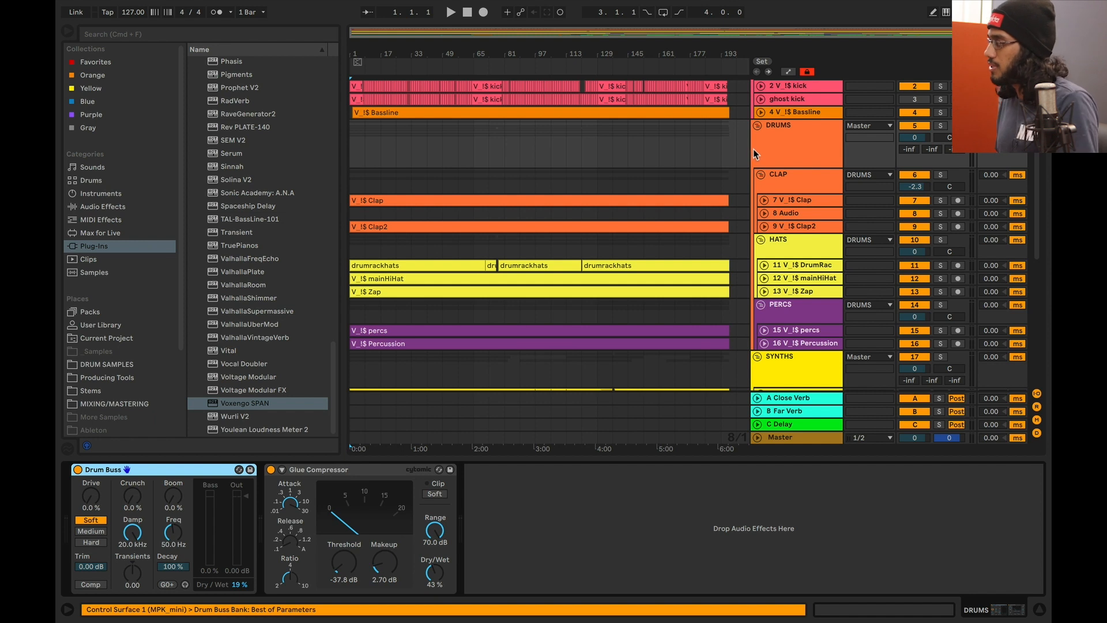
pyautogui.click(754, 148)
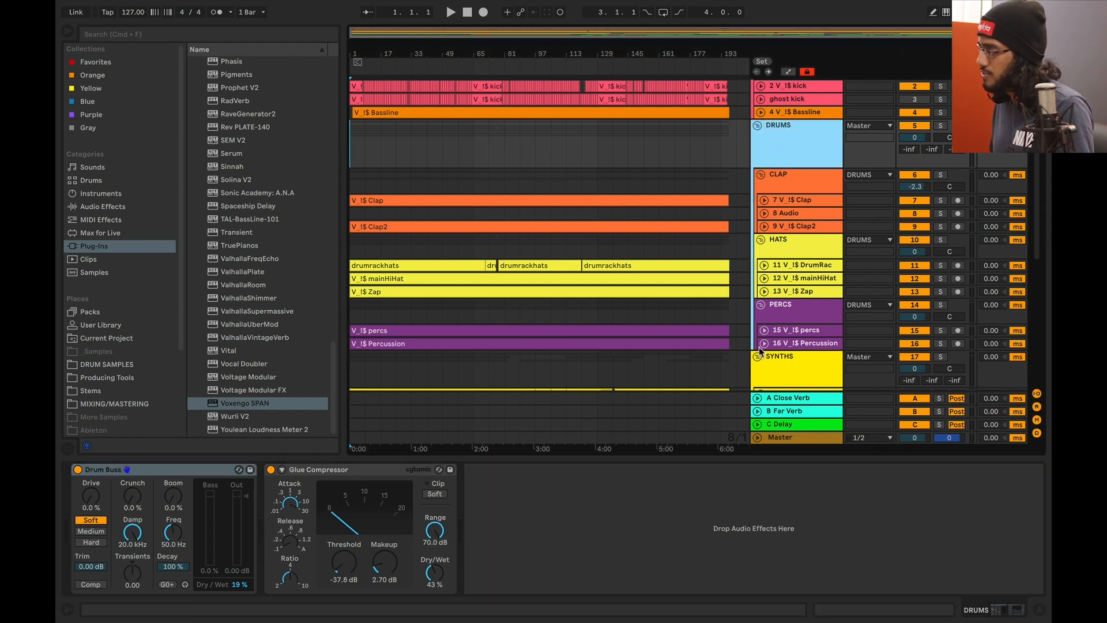
pyautogui.click(145, 472)
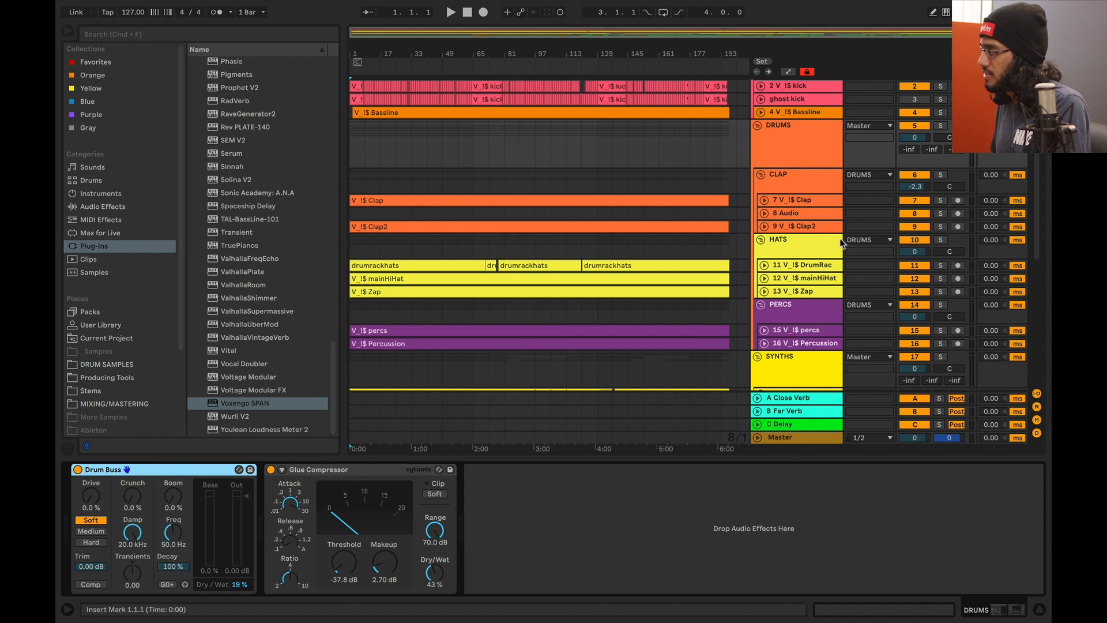
# Solo the DRUMS group and play it from bar 89.
pyautogui.click(520, 144)
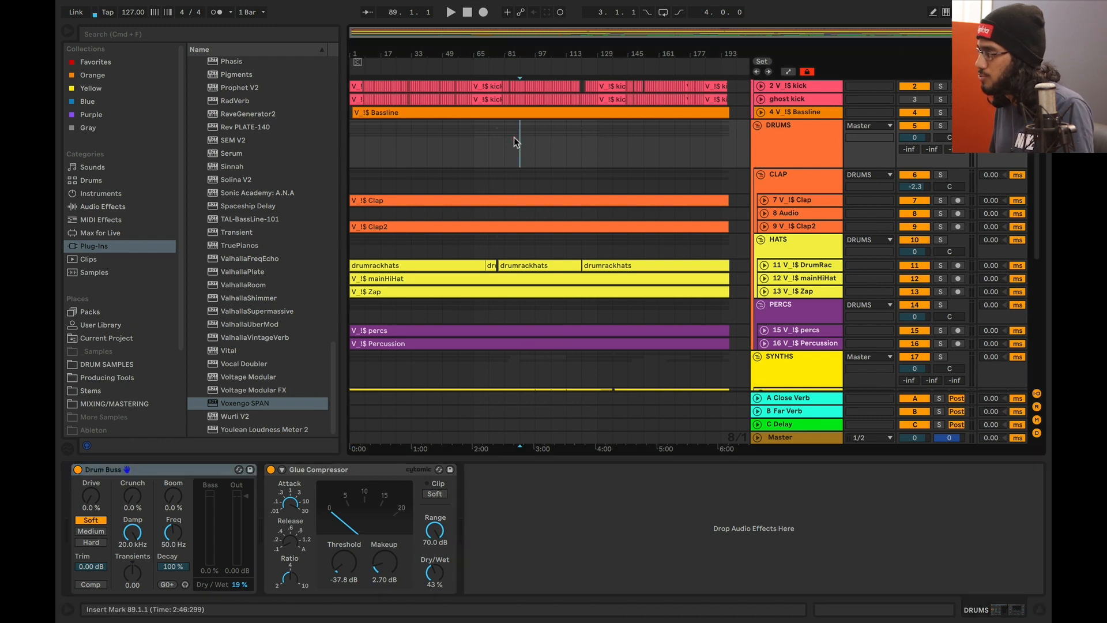
pyautogui.click(940, 126)
pyautogui.press('space')
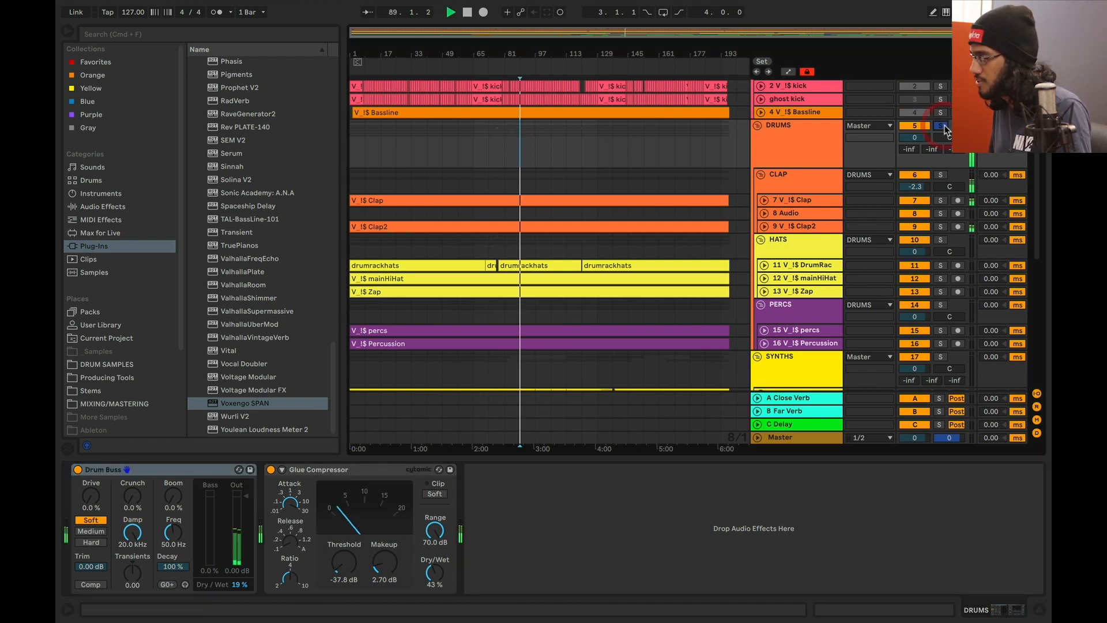
# Compare the soloed DRUMS group with its Drum Buss bypassed and re-enabled, and examine its Glue Compressor during playback.
pyautogui.click(77, 471)
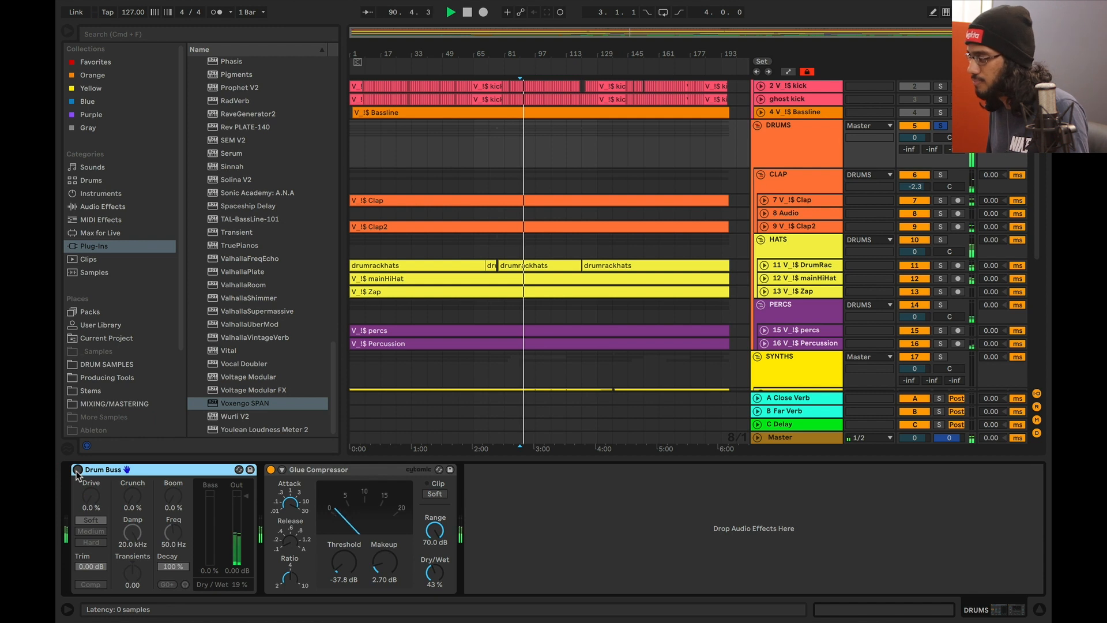
pyautogui.click(77, 470)
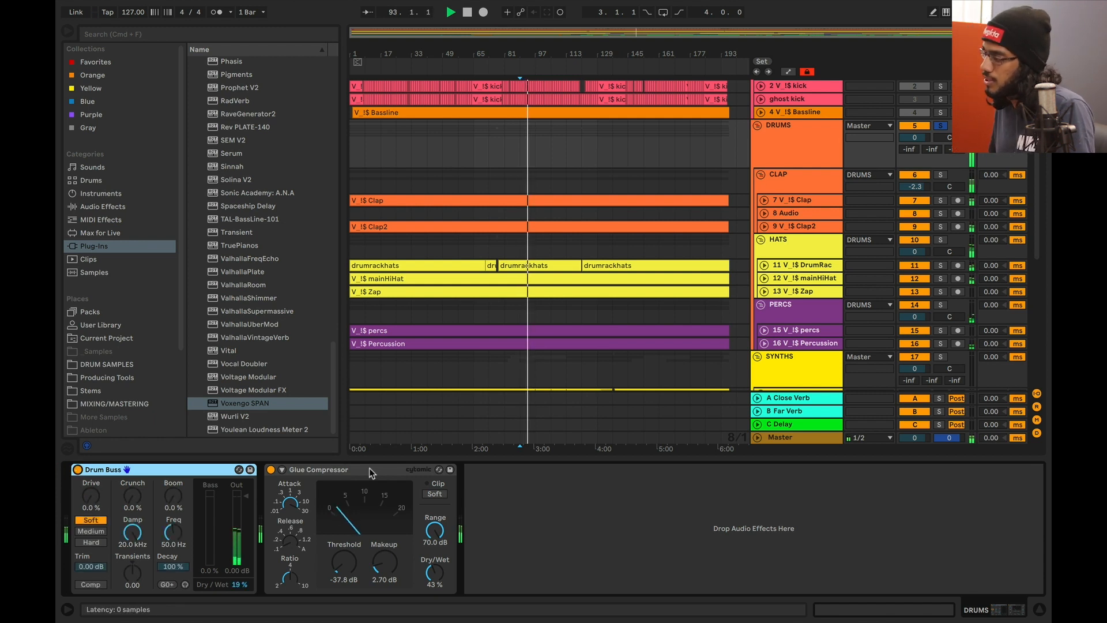
pyautogui.click(330, 471)
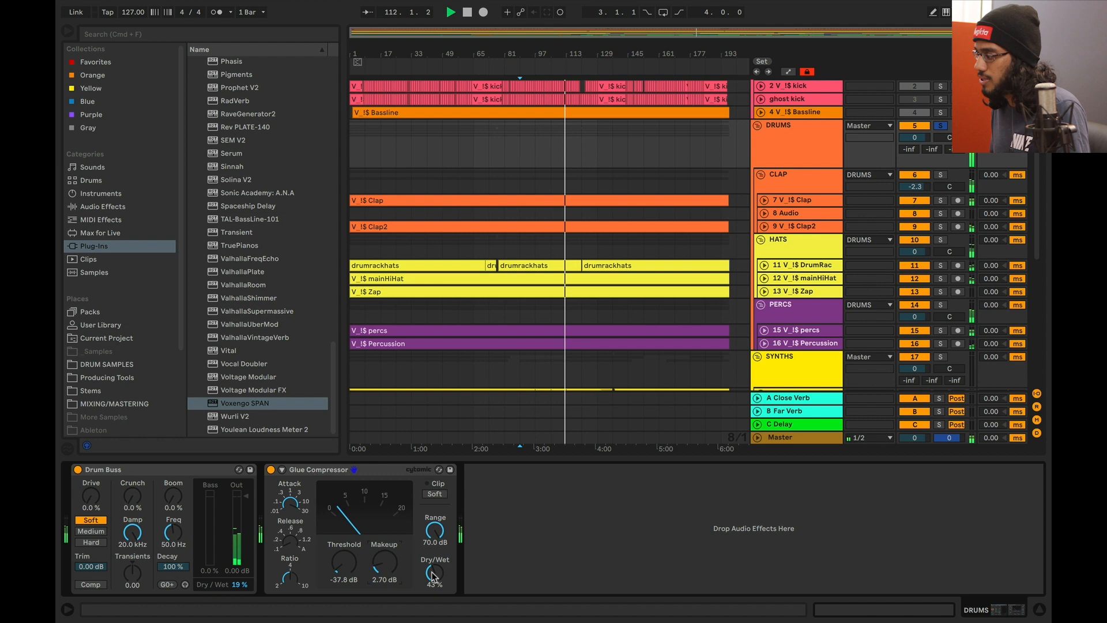
pyautogui.click(374, 471)
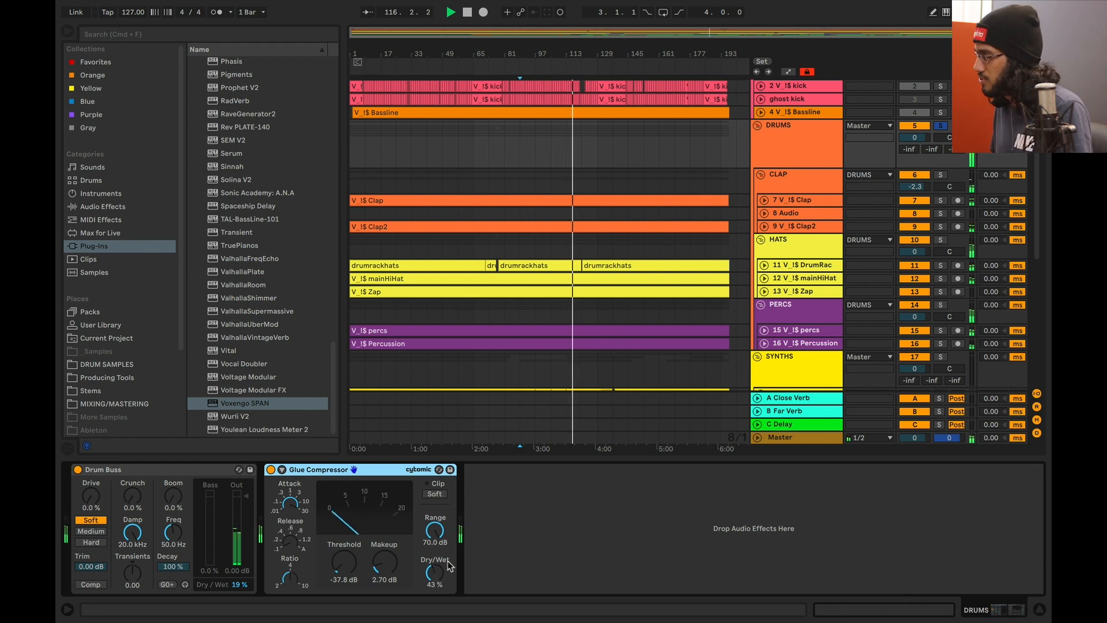
# Stop playback, unsolo the DRUMS group and display the devices of the CLAP group, Clap and Clap2 tracks.
pyautogui.click(810, 189)
pyautogui.press('space')
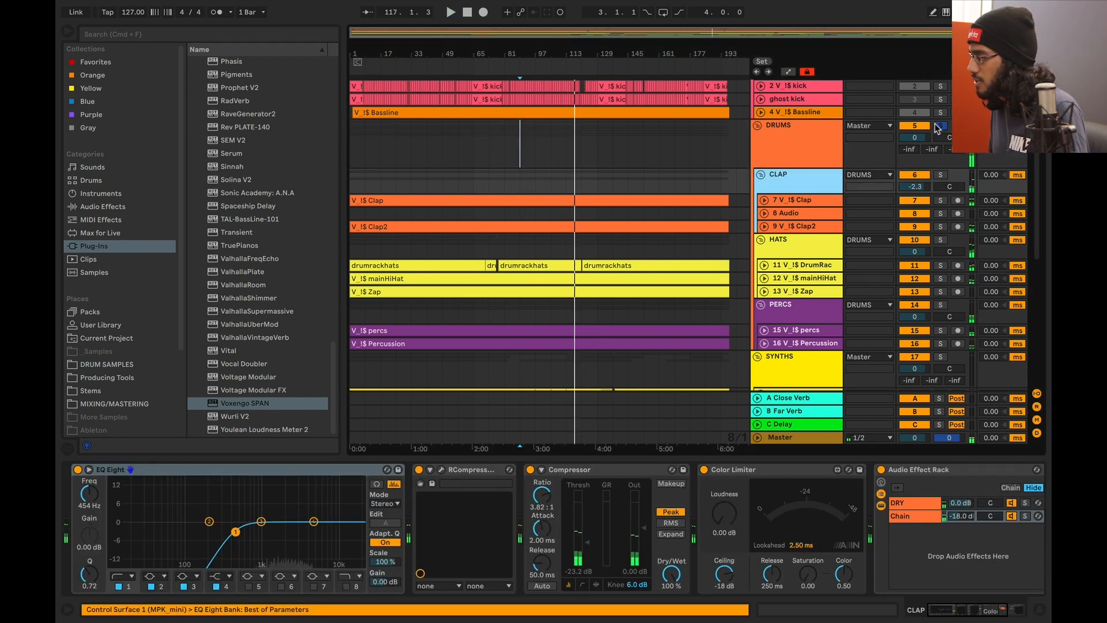
pyautogui.click(940, 126)
pyautogui.click(802, 200)
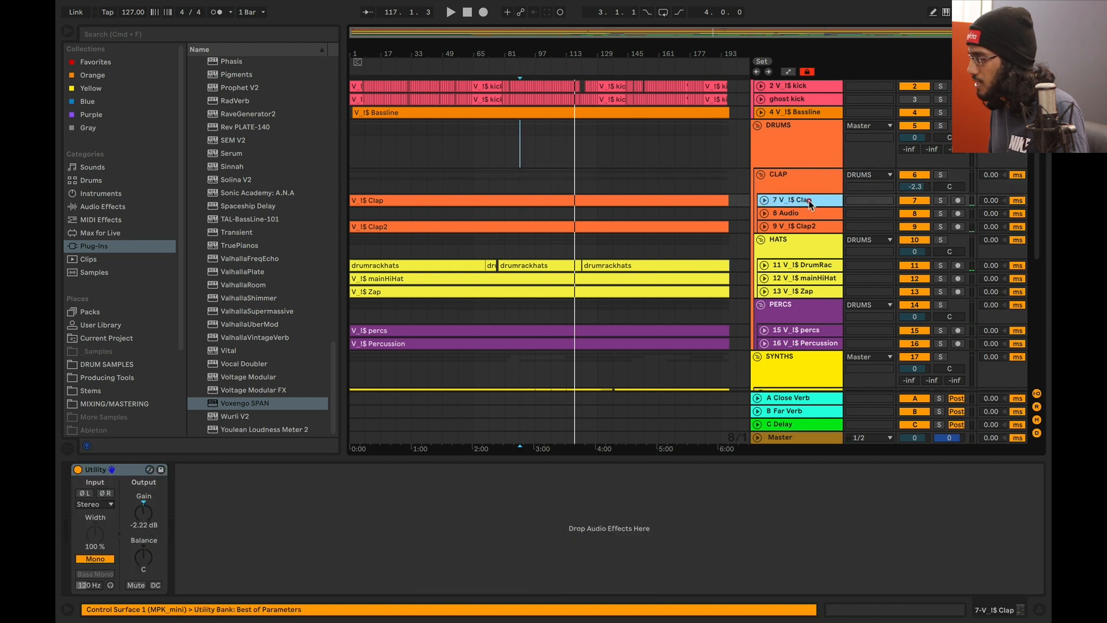
pyautogui.click(816, 227)
# Play the arrangement from bar 89, listening to the Clap and Clap2 tracks soloed one after the other.
pyautogui.press('space')
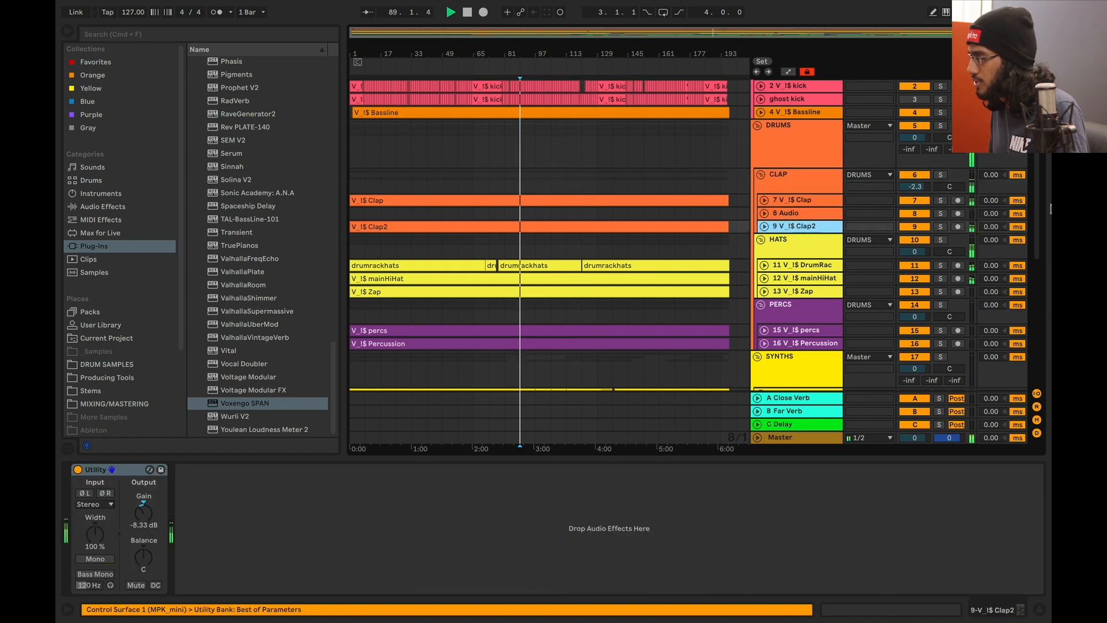
pyautogui.click(941, 200)
pyautogui.click(805, 200)
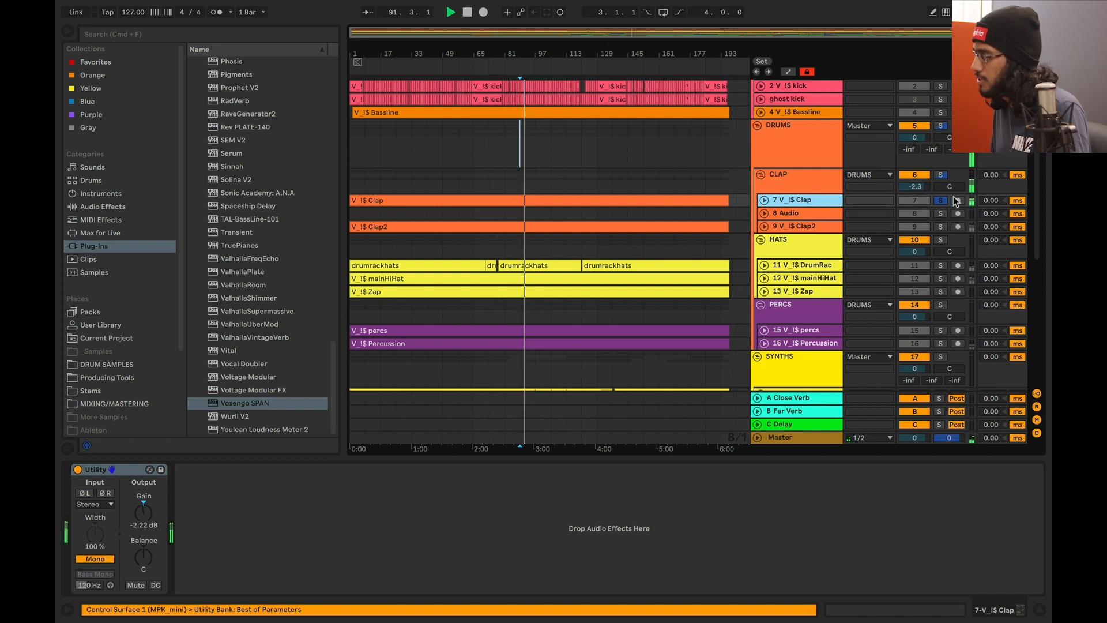
pyautogui.click(941, 227)
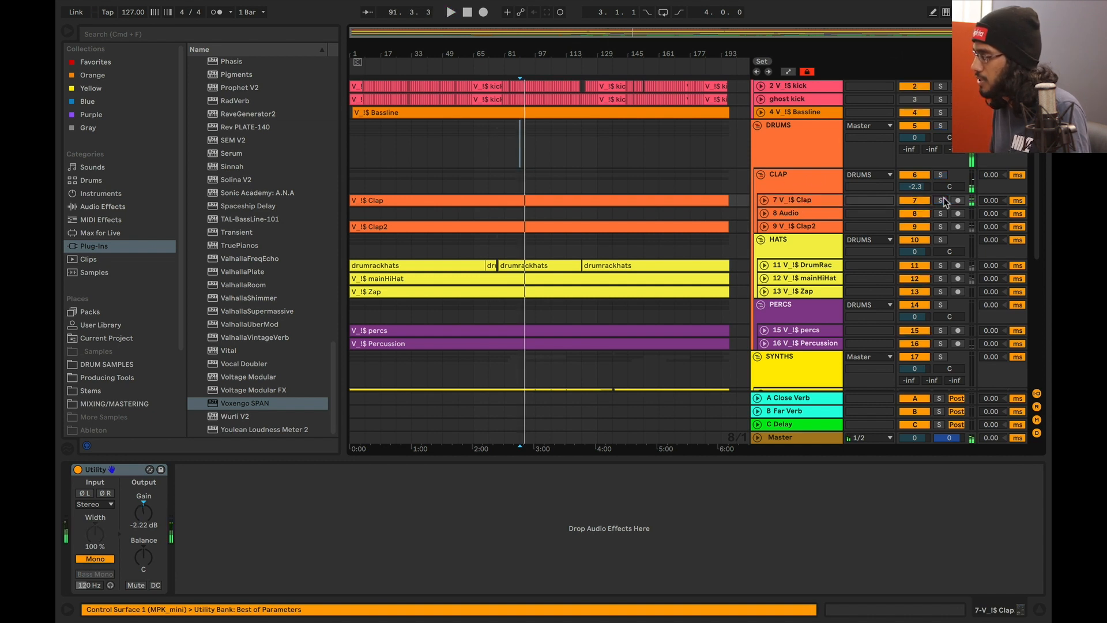
pyautogui.click(941, 226)
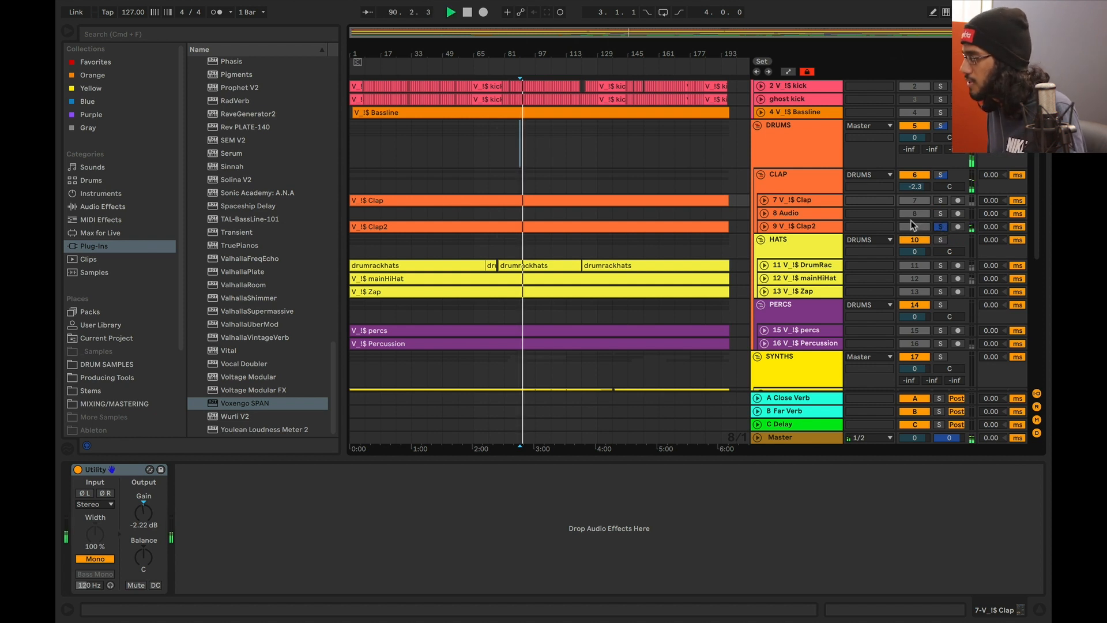
pyautogui.press('space')
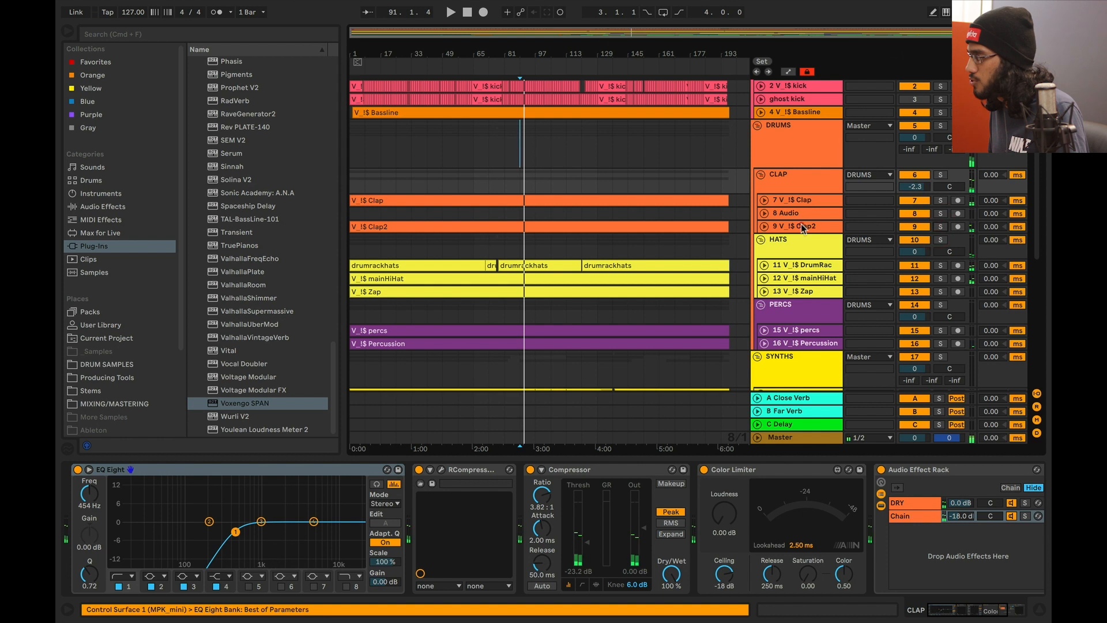
# Compare the Utility settings on the Clap and Clap2 tracks and display the CLAP group's device chain.
pyautogui.click(806, 226)
pyautogui.click(809, 200)
pyautogui.click(811, 229)
pyautogui.click(815, 201)
pyautogui.click(811, 228)
pyautogui.click(802, 199)
pyautogui.click(795, 178)
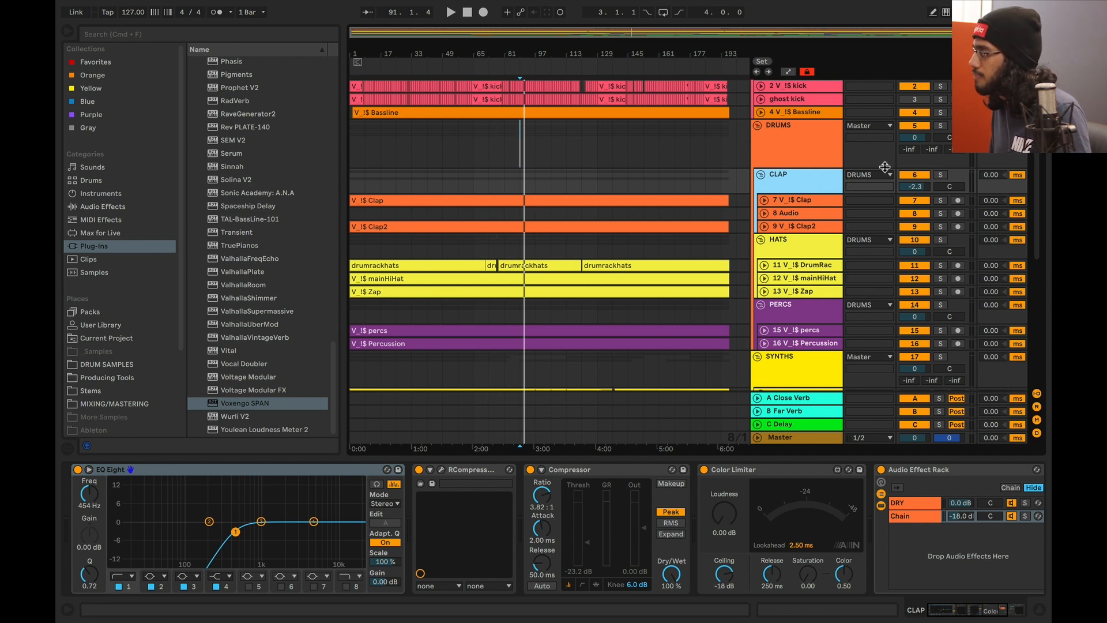
# Solo and play the CLAP group, and set its RCompressor's Release to 61.8 while examining the plug-in.
pyautogui.click(940, 174)
pyautogui.press('space')
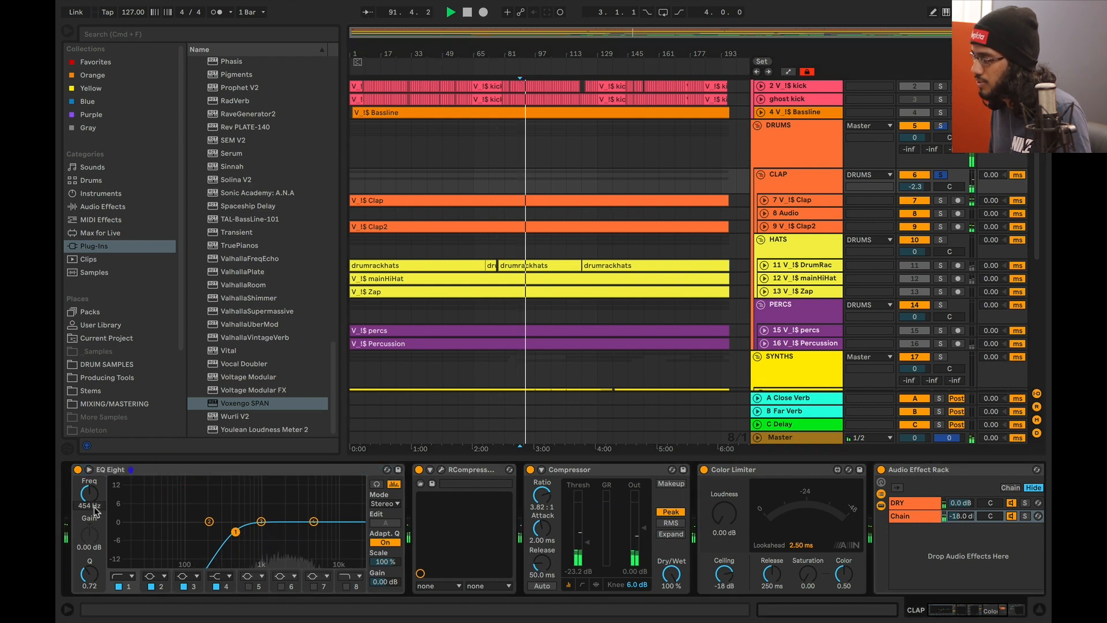
pyautogui.hscroll(5, 295, 473)
pyautogui.click(292, 470)
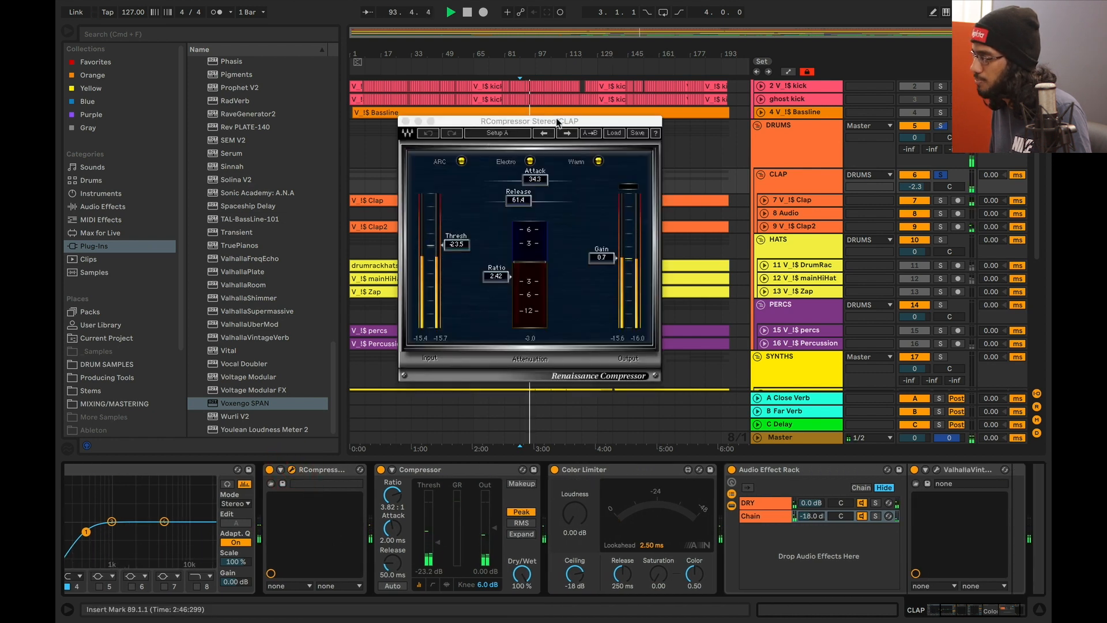
pyautogui.moveTo(558, 122); pyautogui.dragTo(468, 135)
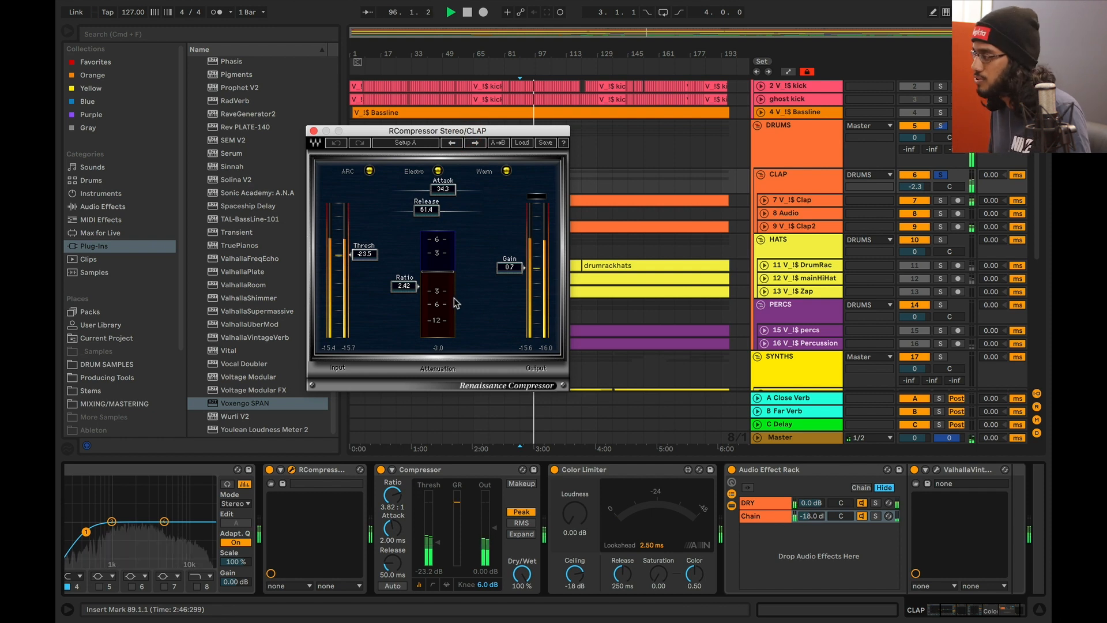
pyautogui.moveTo(446, 188); pyautogui.dragTo(429, 210)
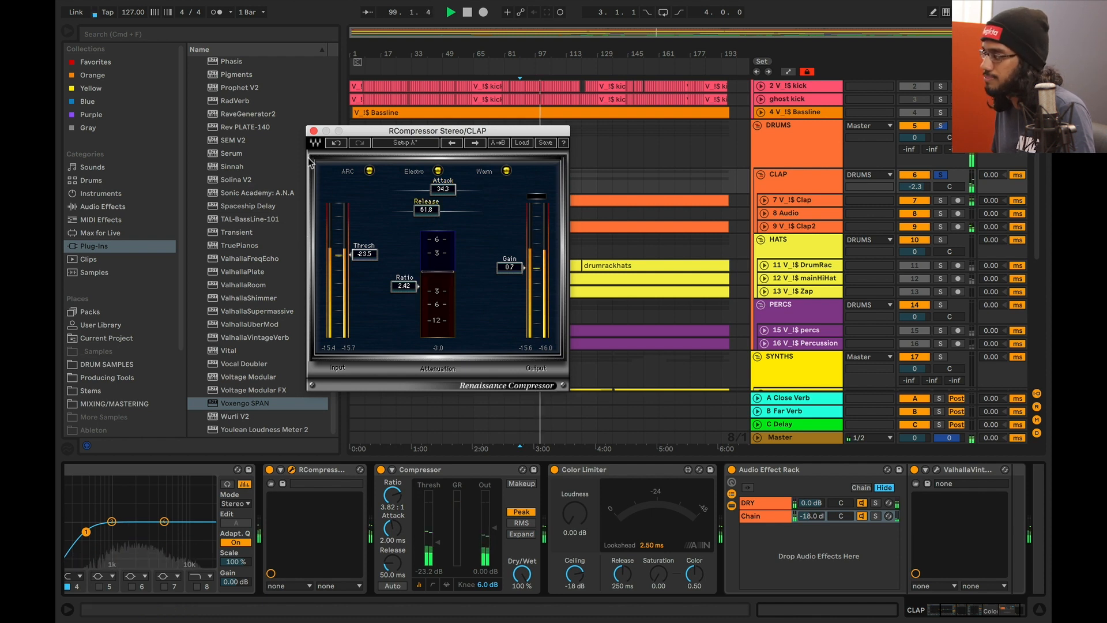
pyautogui.click(314, 131)
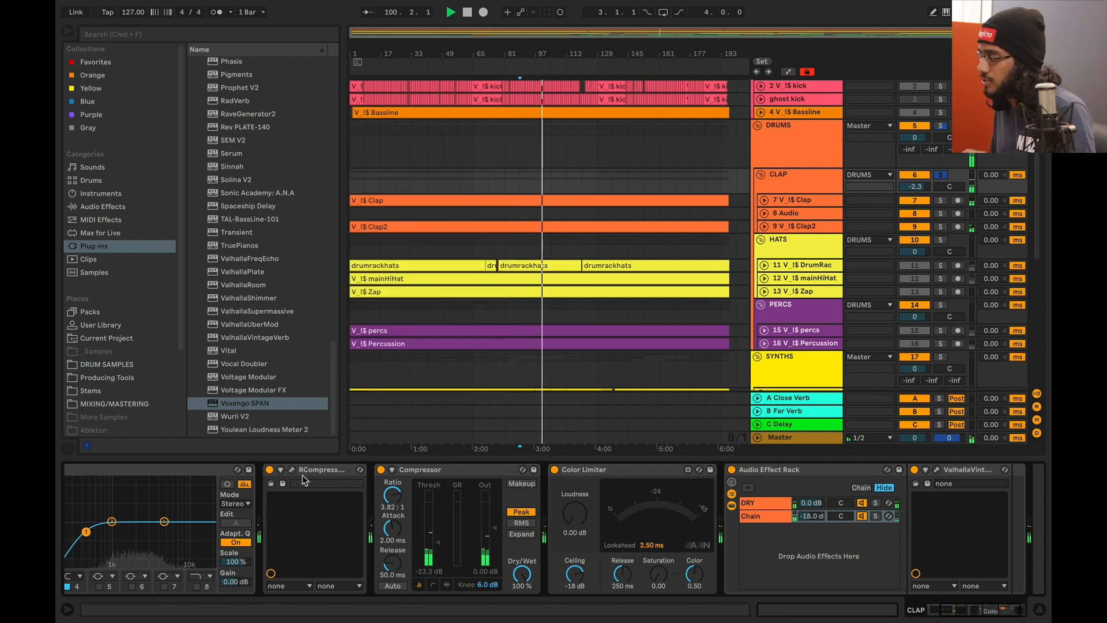
# Examine the CLAP group's Compressor and Color Limiter, and locate Color Limiter among the Max for Live audio effects.
pyautogui.click(421, 471)
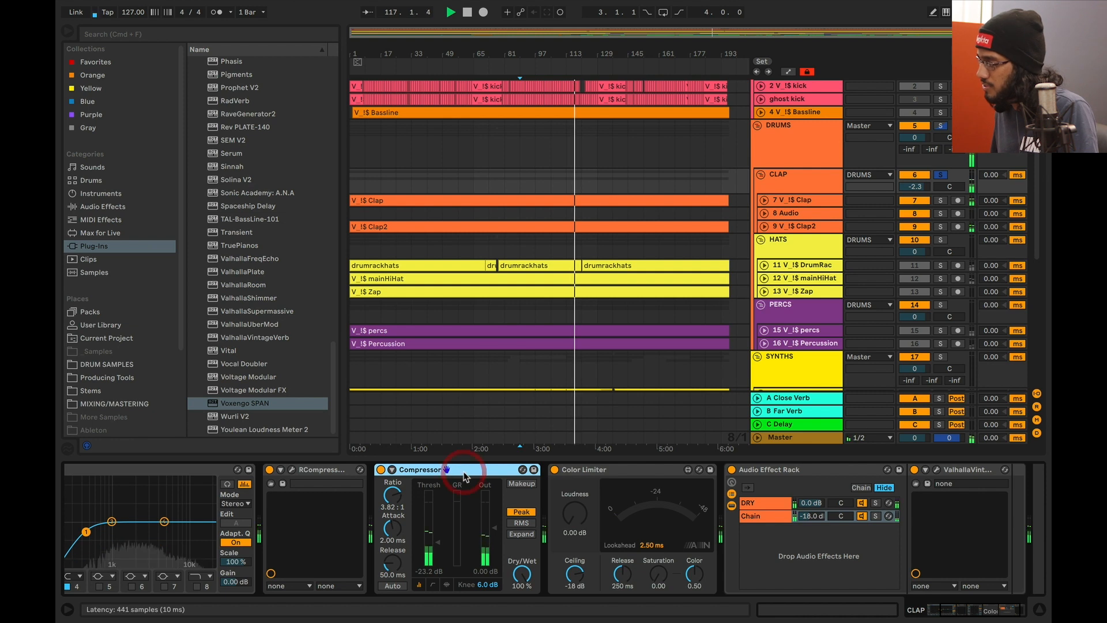
pyautogui.click(665, 471)
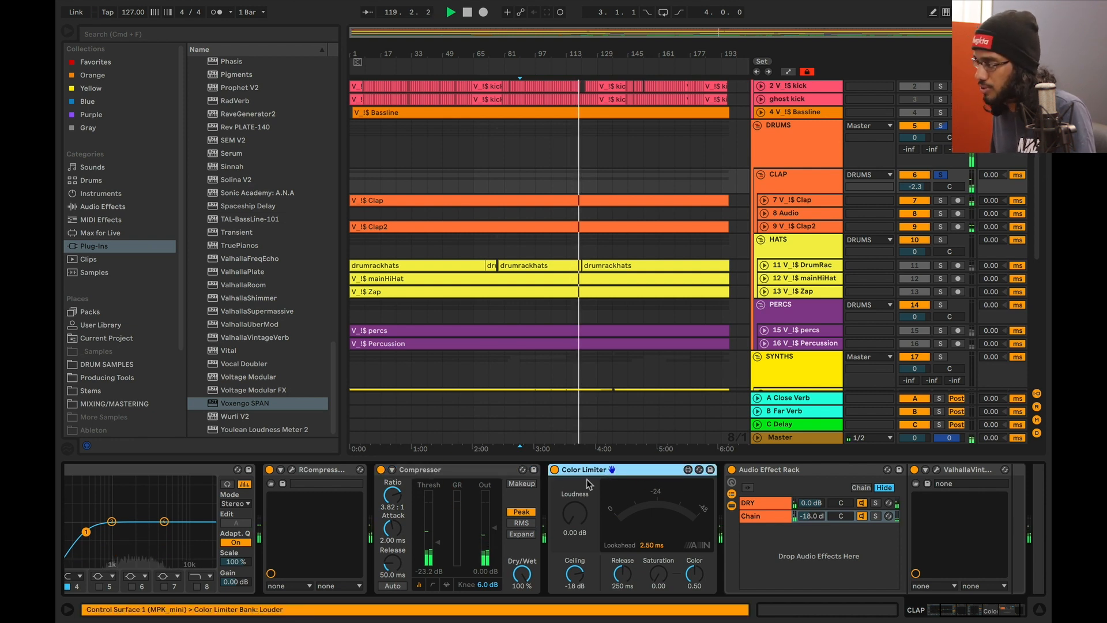
pyautogui.click(115, 232)
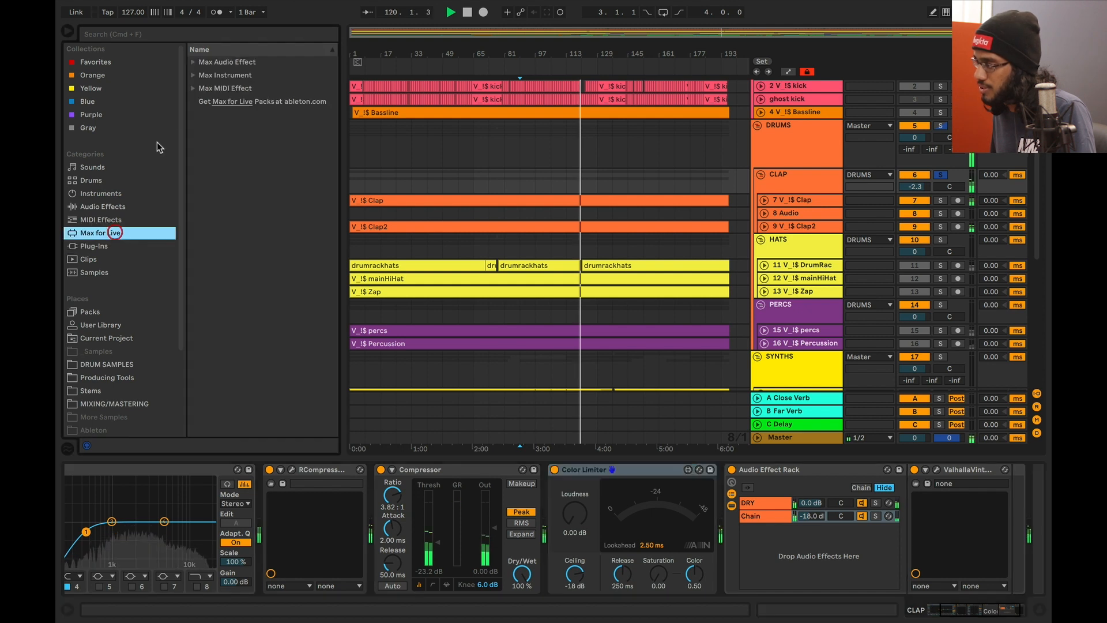
pyautogui.click(193, 63)
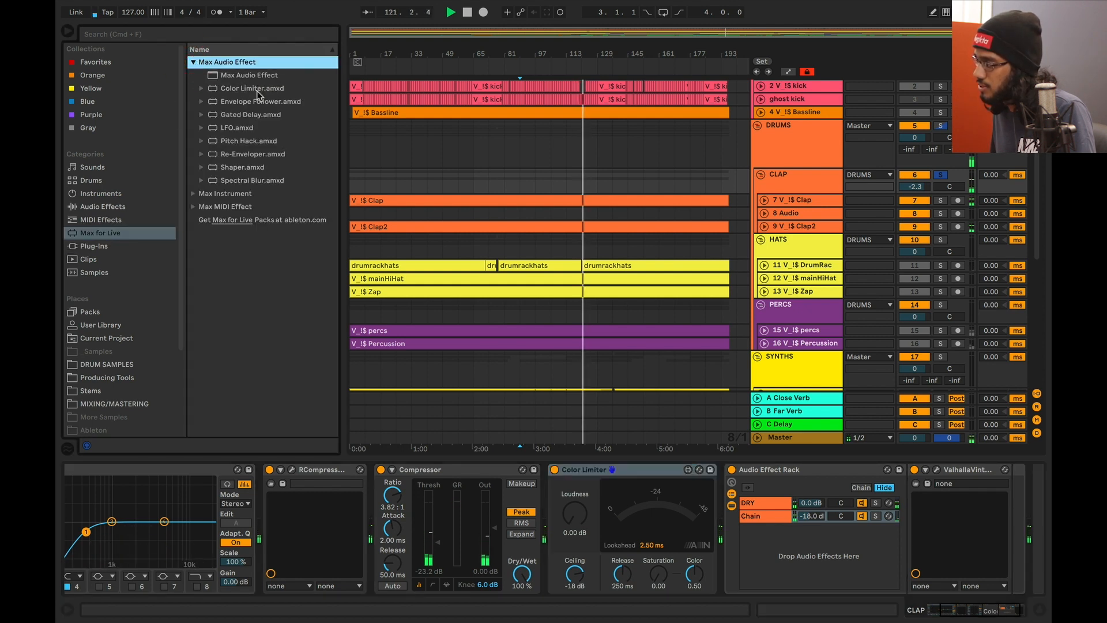
pyautogui.click(580, 483)
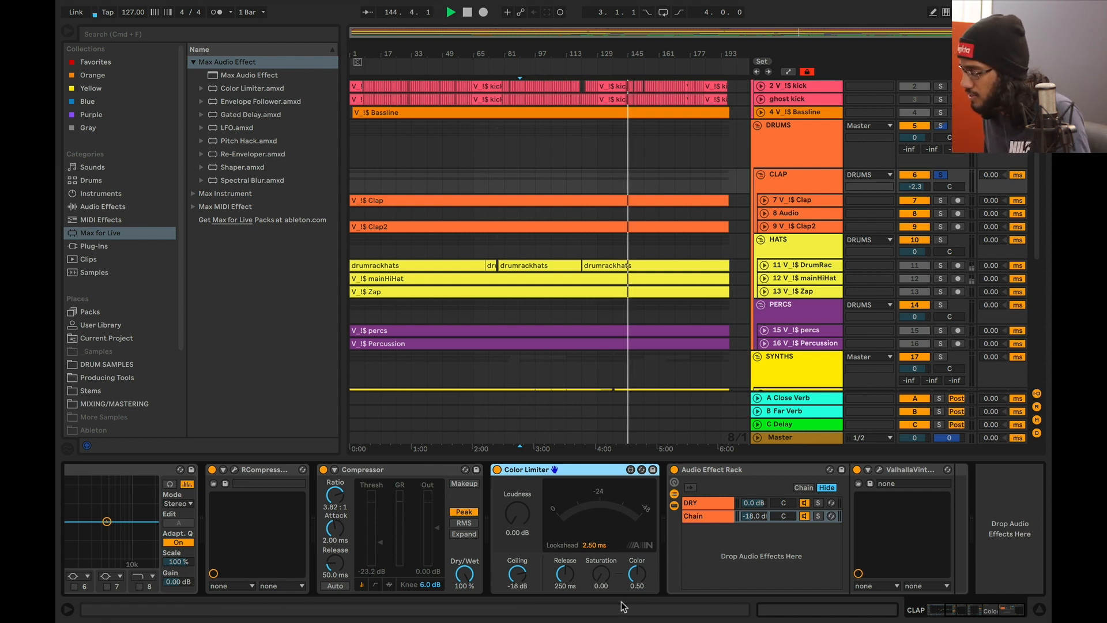
# Review the CLAP group's Compressor and Color Limiter once more while the group plays soloed.
pyautogui.click(392, 470)
pyautogui.click(510, 469)
pyautogui.click(433, 469)
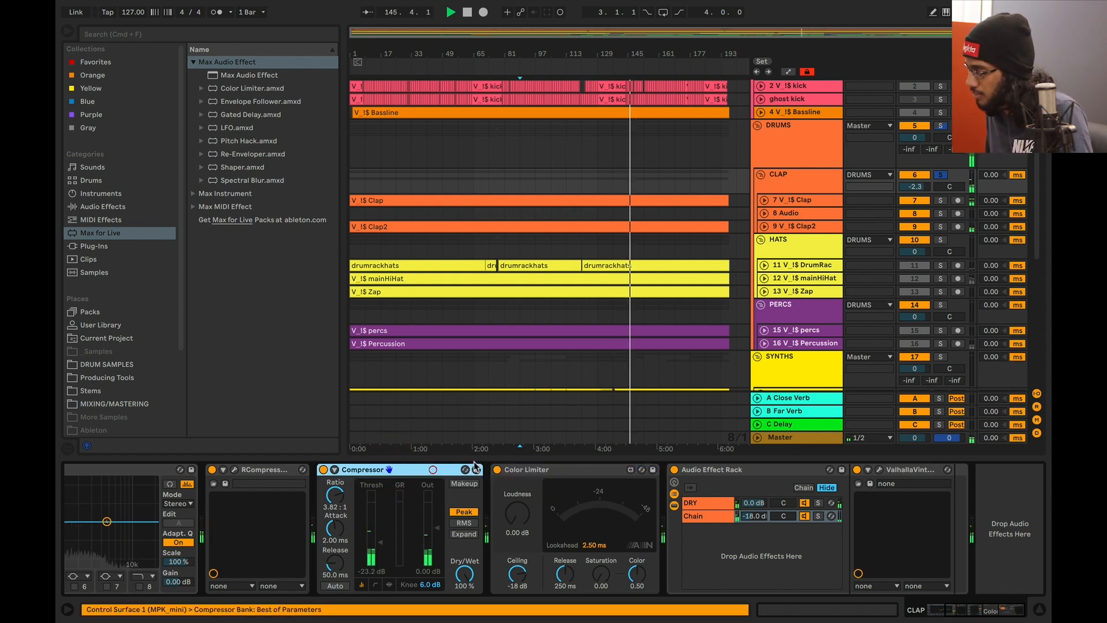
pyautogui.click(585, 469)
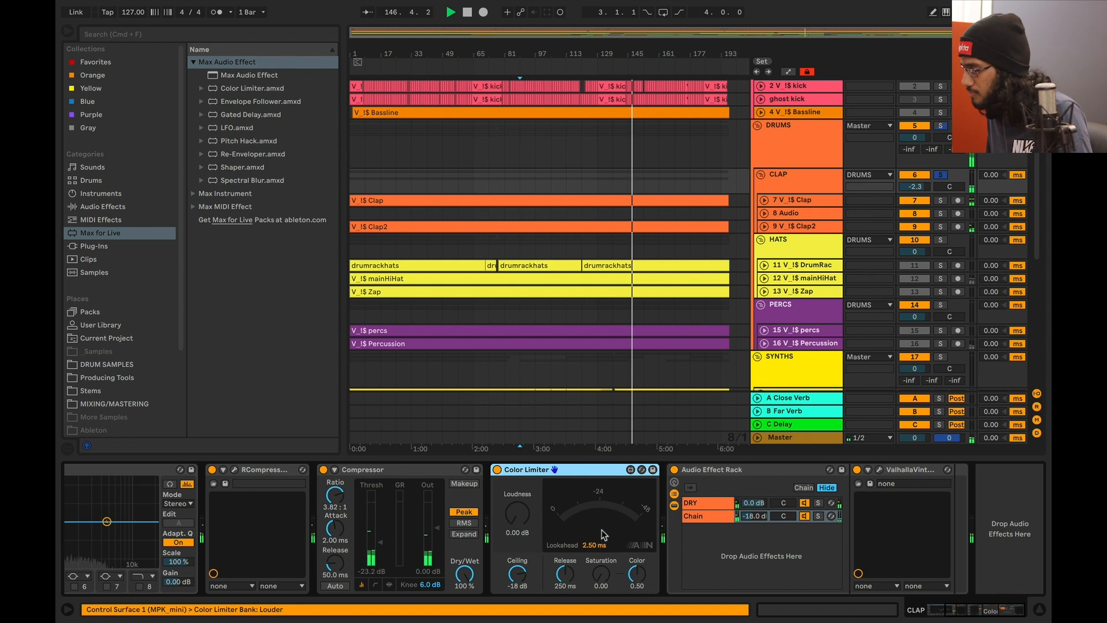
# Examine the ValhallaVintageVerb settings inside the CLAP group's Audio Effect Rack, and stop playback.
pyautogui.click(712, 467)
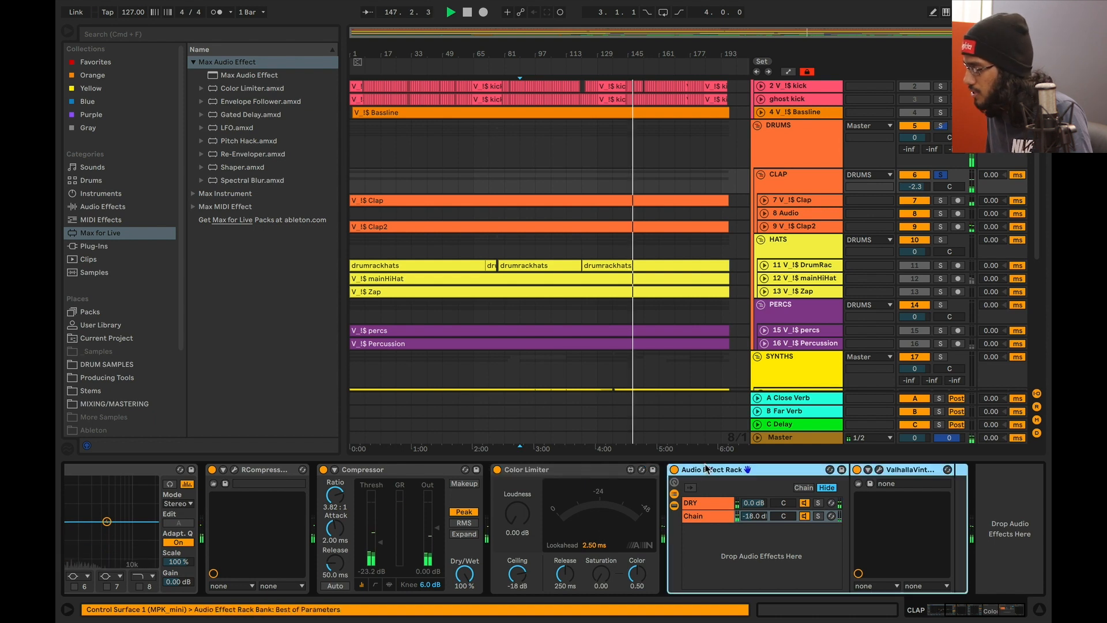
pyautogui.click(857, 478)
pyautogui.click(879, 469)
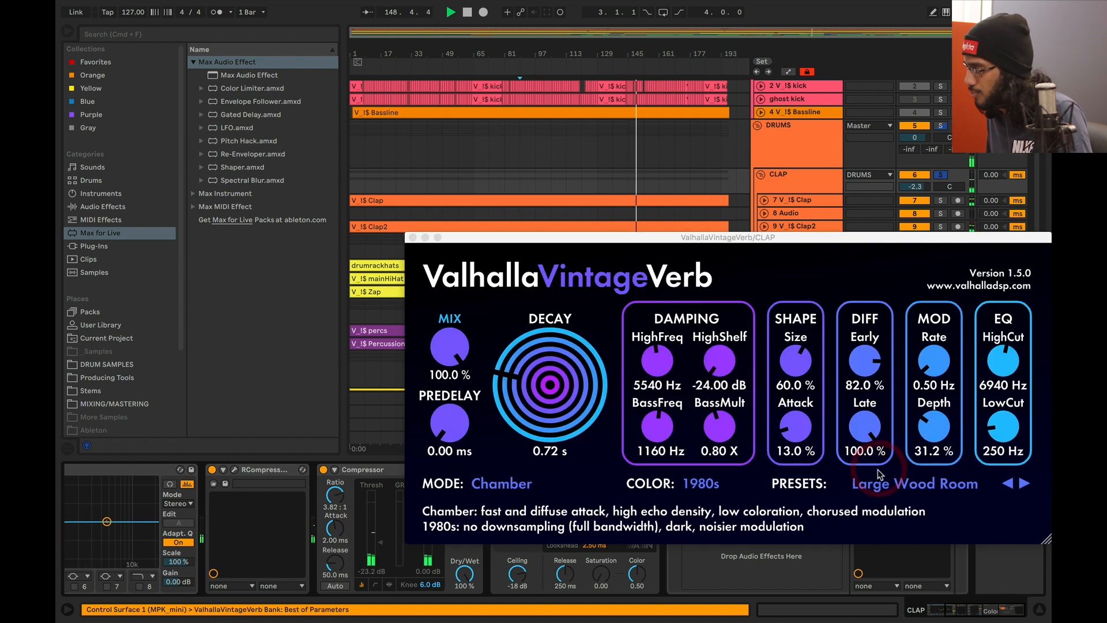
pyautogui.click(413, 237)
pyautogui.press('space')
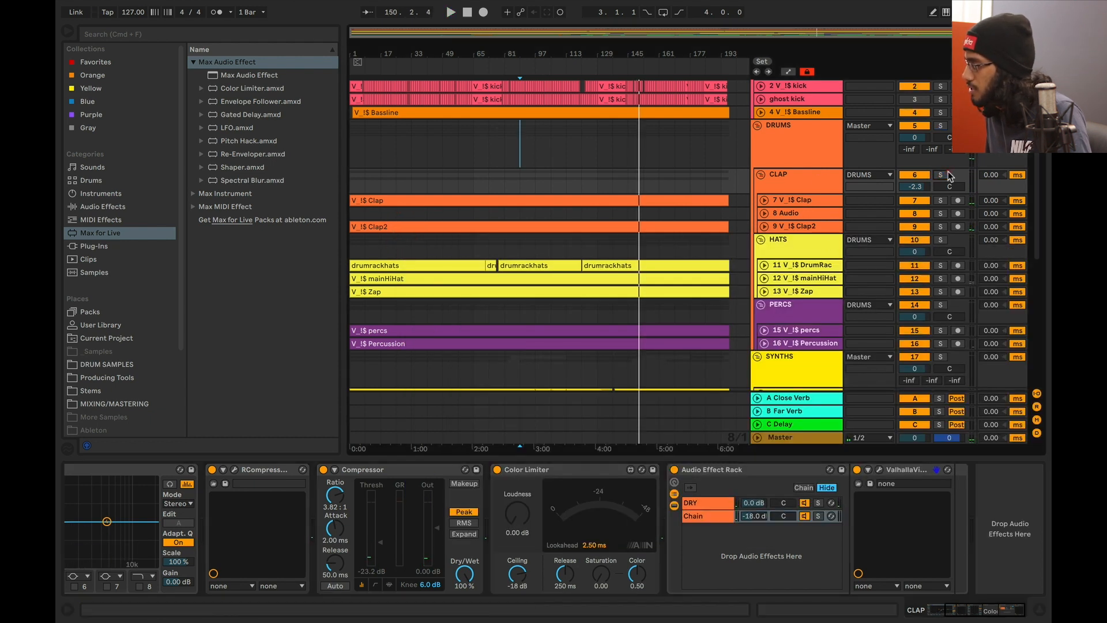
# Display the DrumRack hats track's device chain and examine the HATS group's EQ Eight.
pyautogui.scroll(-1, 865, 196)
pyautogui.click(789, 211)
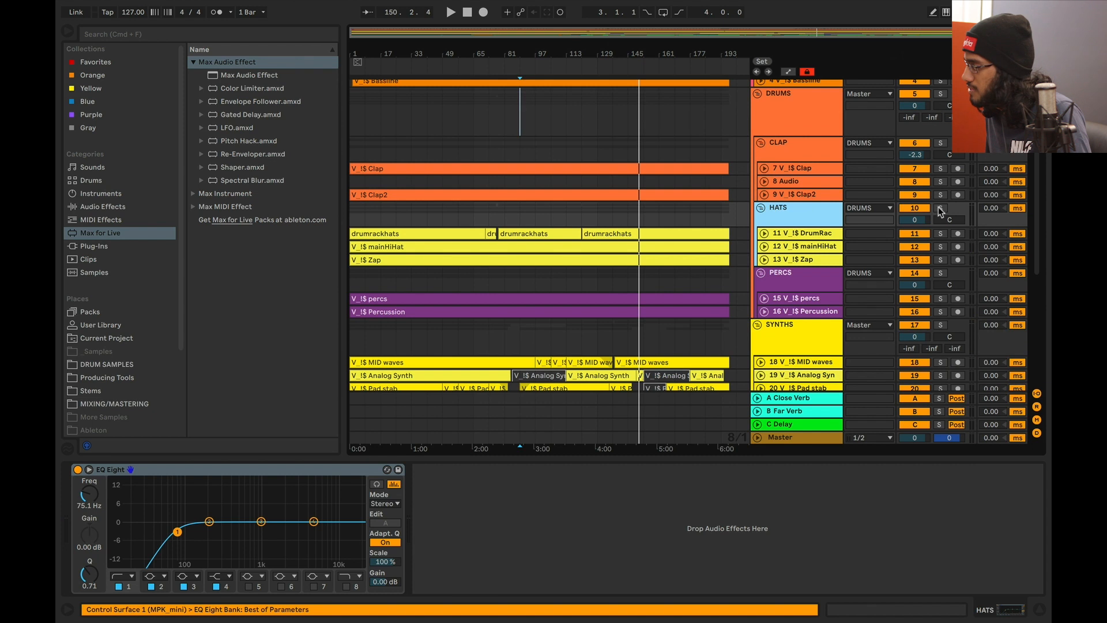
pyautogui.click(816, 233)
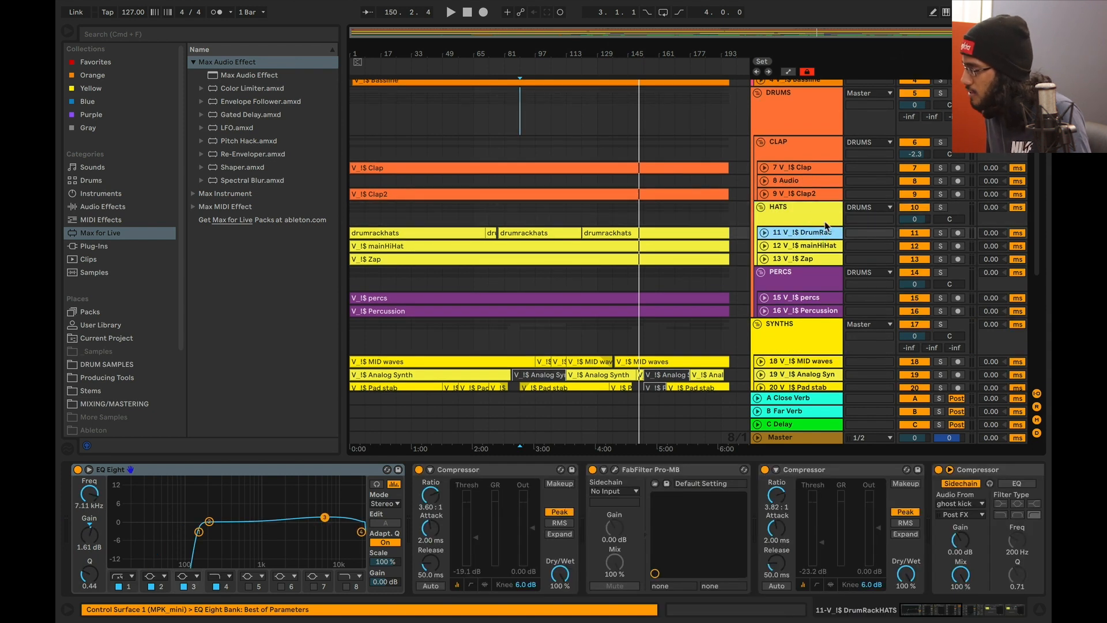
pyautogui.click(807, 218)
pyautogui.click(120, 470)
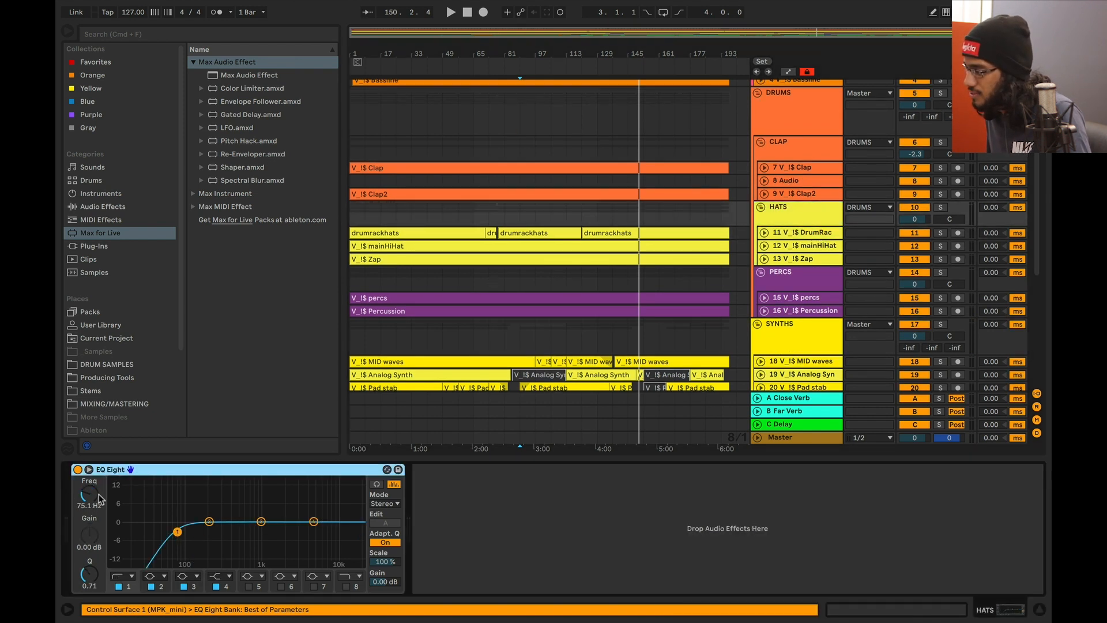
# Solo the DrumRack hats track and play it from bar 129, moving playback on to bar 169.
pyautogui.click(794, 234)
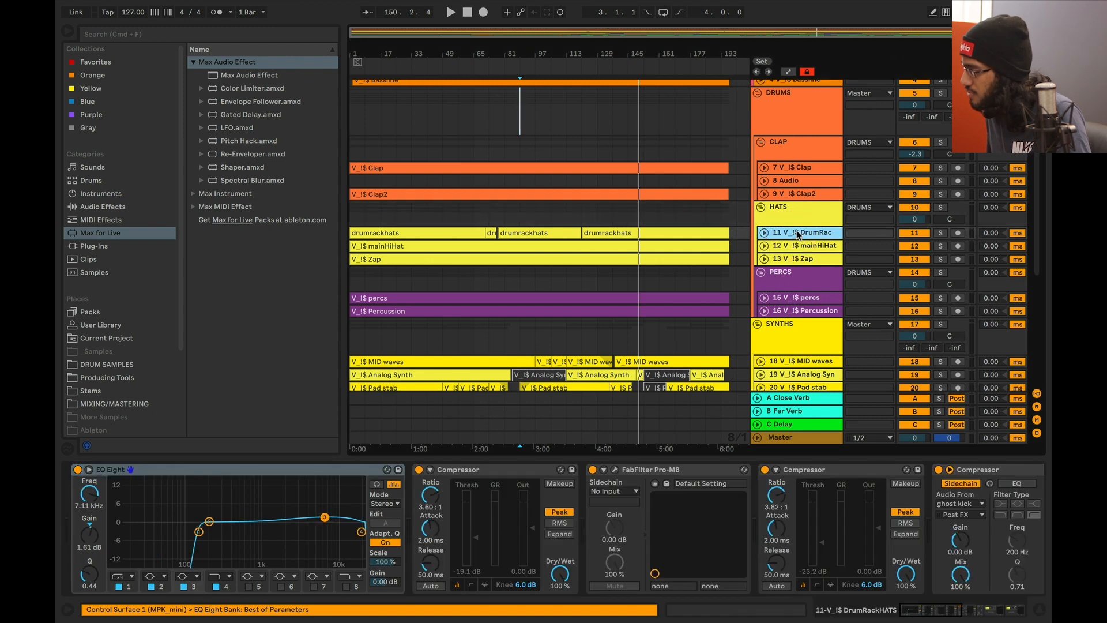
pyautogui.click(942, 233)
pyautogui.click(604, 214)
pyautogui.press('space')
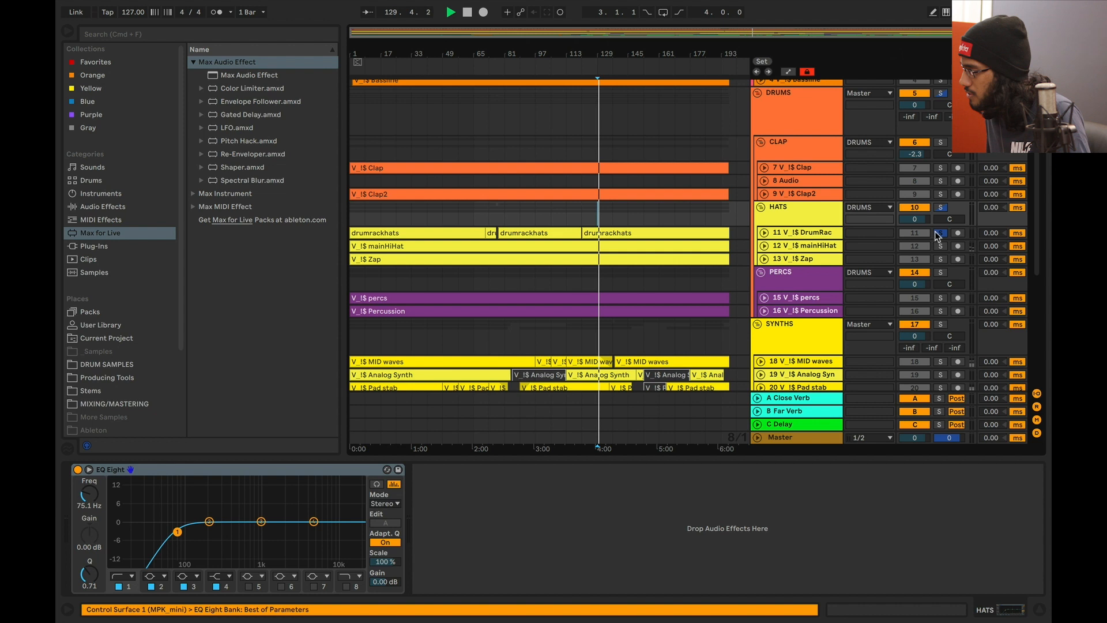
pyautogui.click(669, 219)
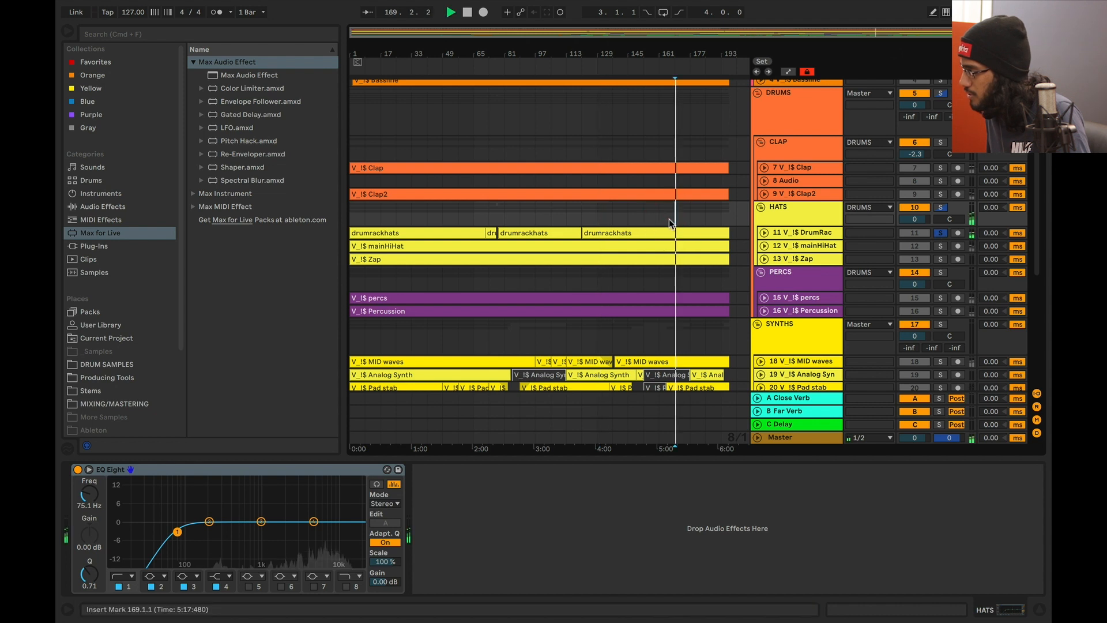
# Display the DrumRack hats track's device chain and examine its EQ Eight bands and first Compressor during playback.
pyautogui.click(810, 234)
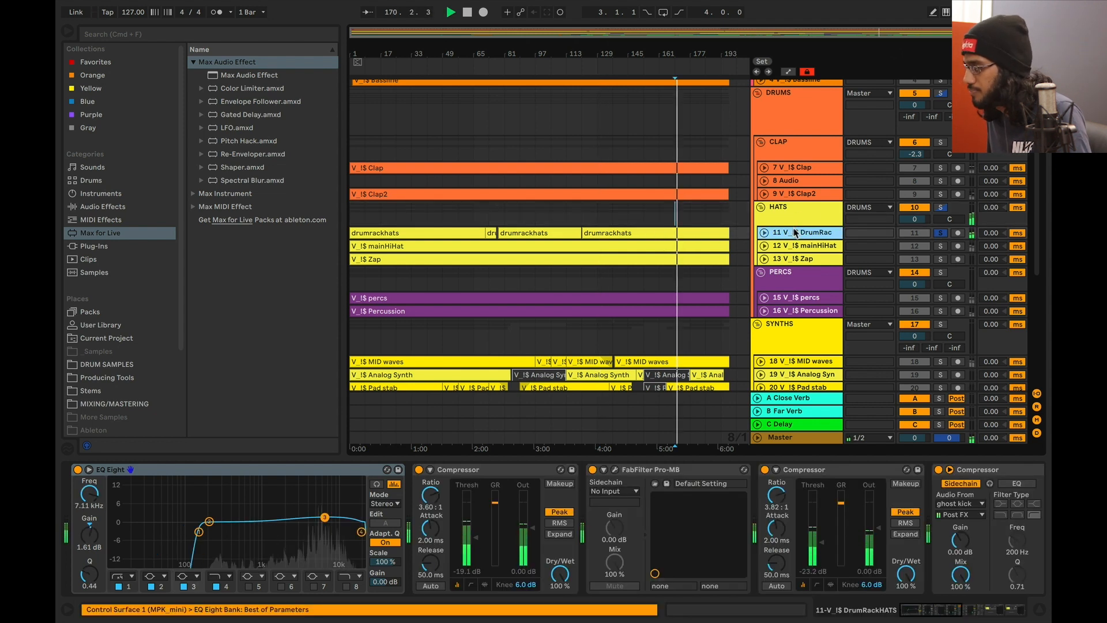
pyautogui.hscroll(3, 427, 530)
pyautogui.hscroll(-3, 425, 530)
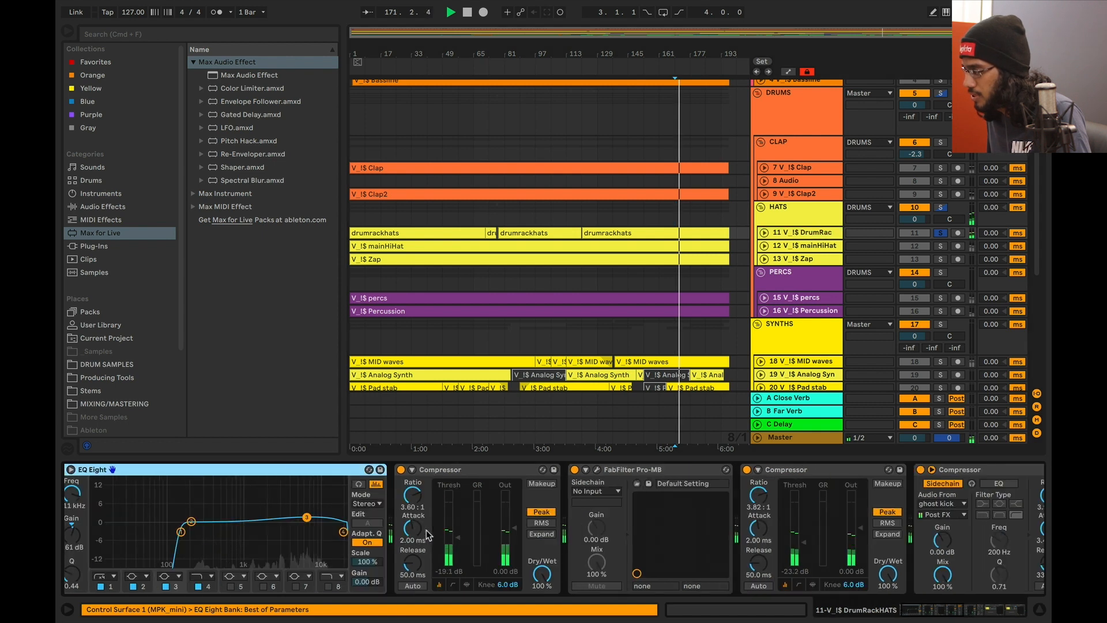
pyautogui.click(199, 531)
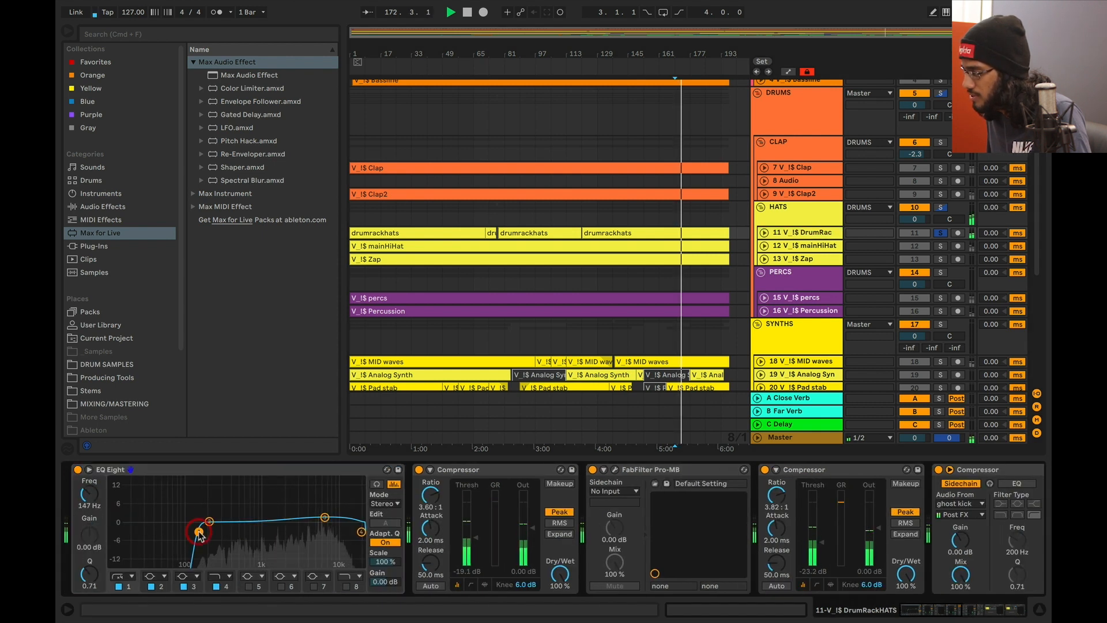
pyautogui.click(325, 518)
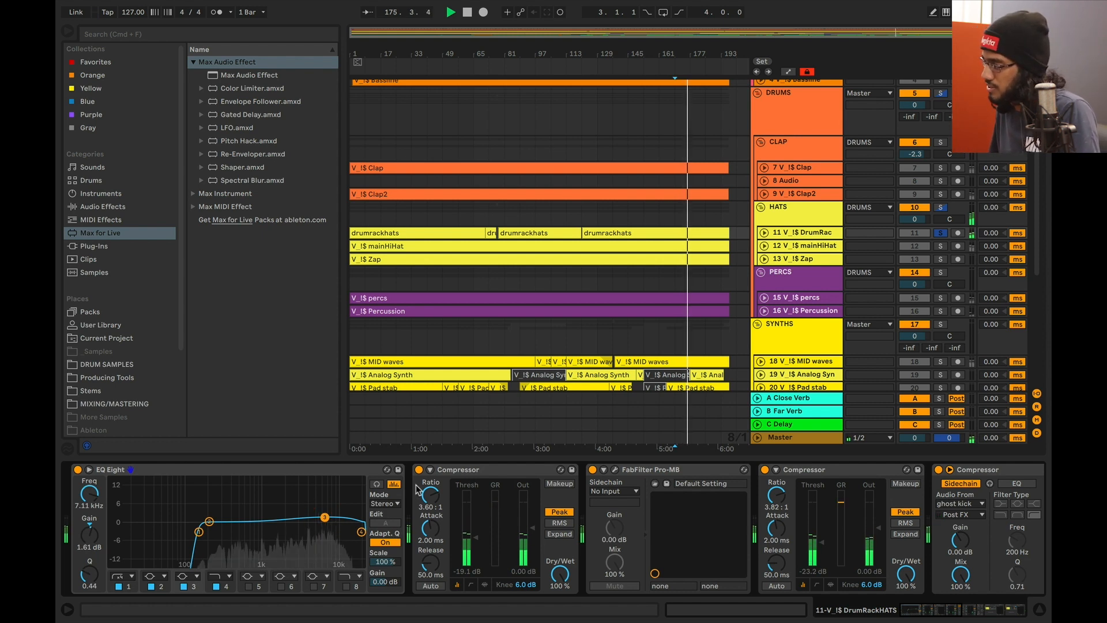
pyautogui.click(440, 476)
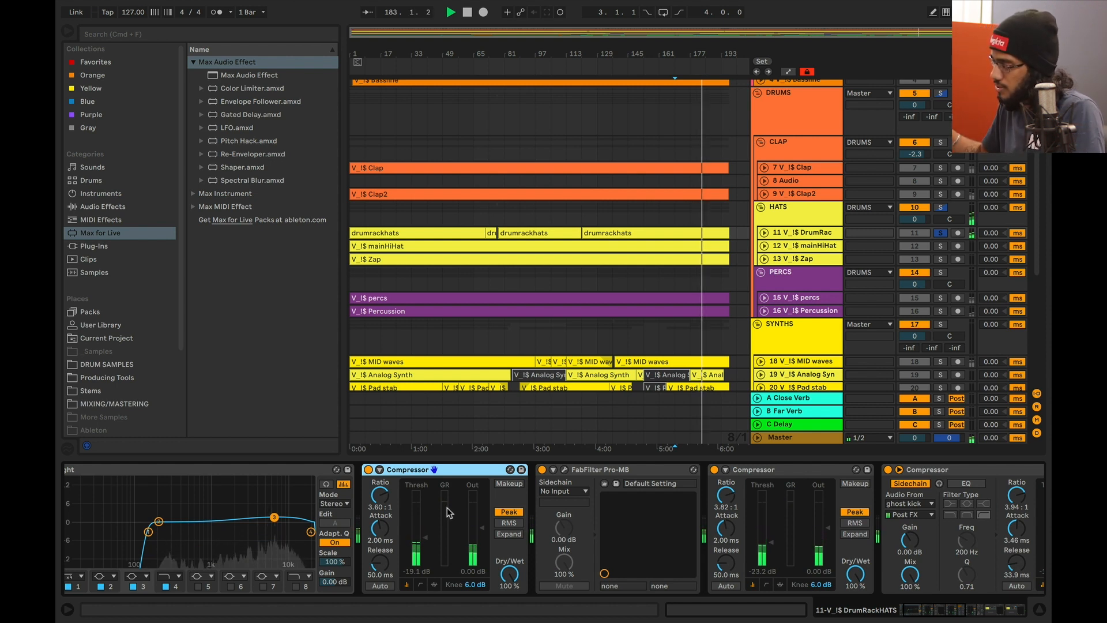
# Open FabFilter Pro-MB on the DrumRack hats track, restart playback from bar 169, and examine its dynamic band.
pyautogui.hscroll(3, 521, 470)
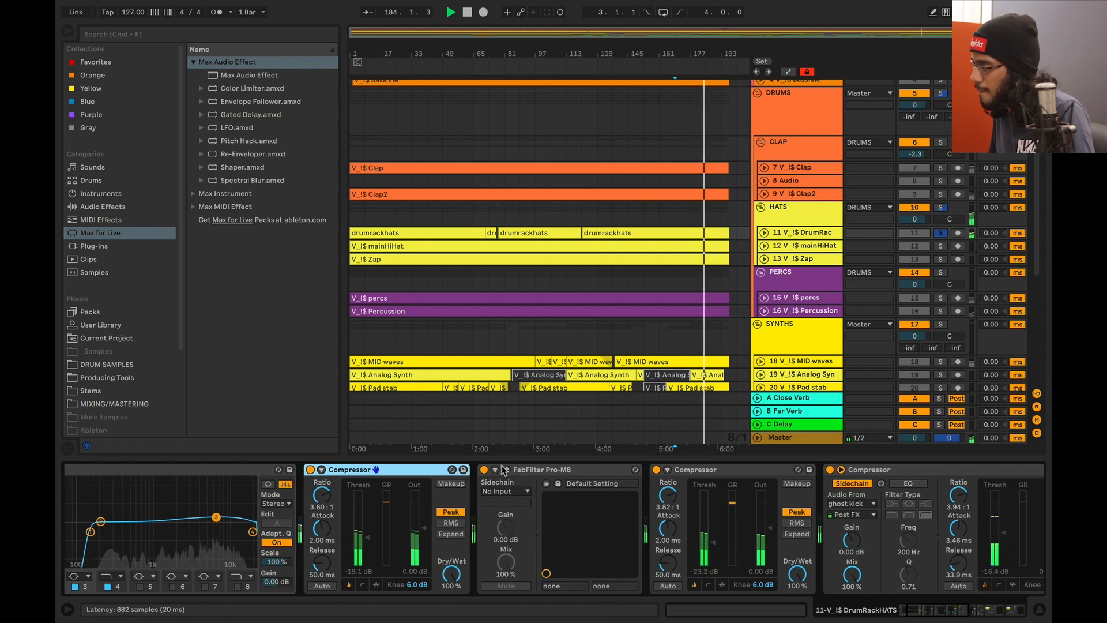
pyautogui.click(506, 471)
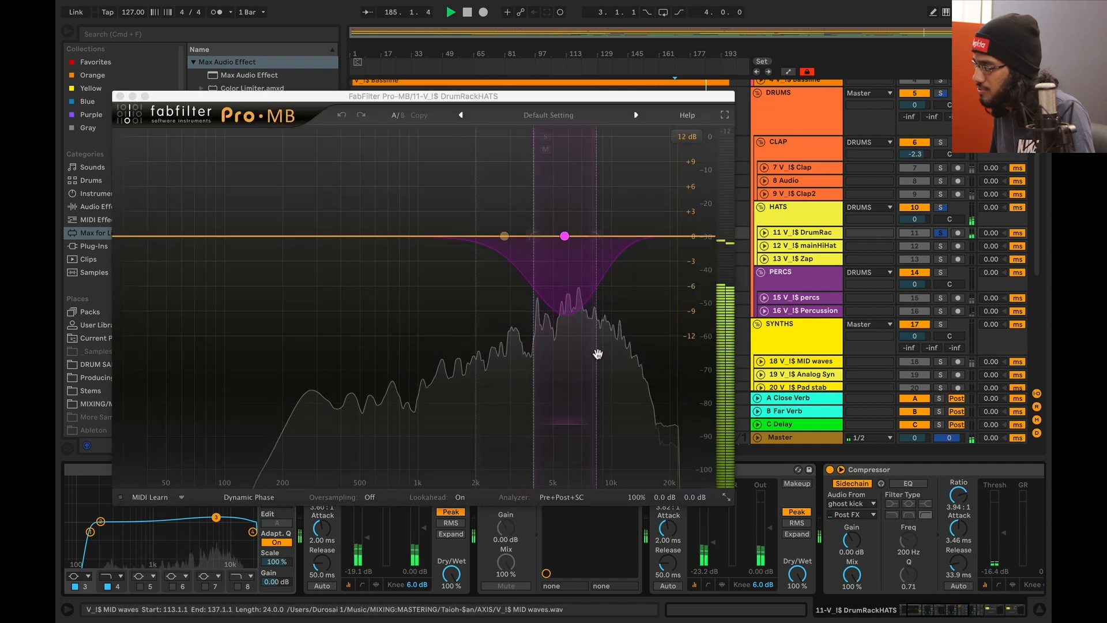
pyautogui.press('space')
pyautogui.press('space')
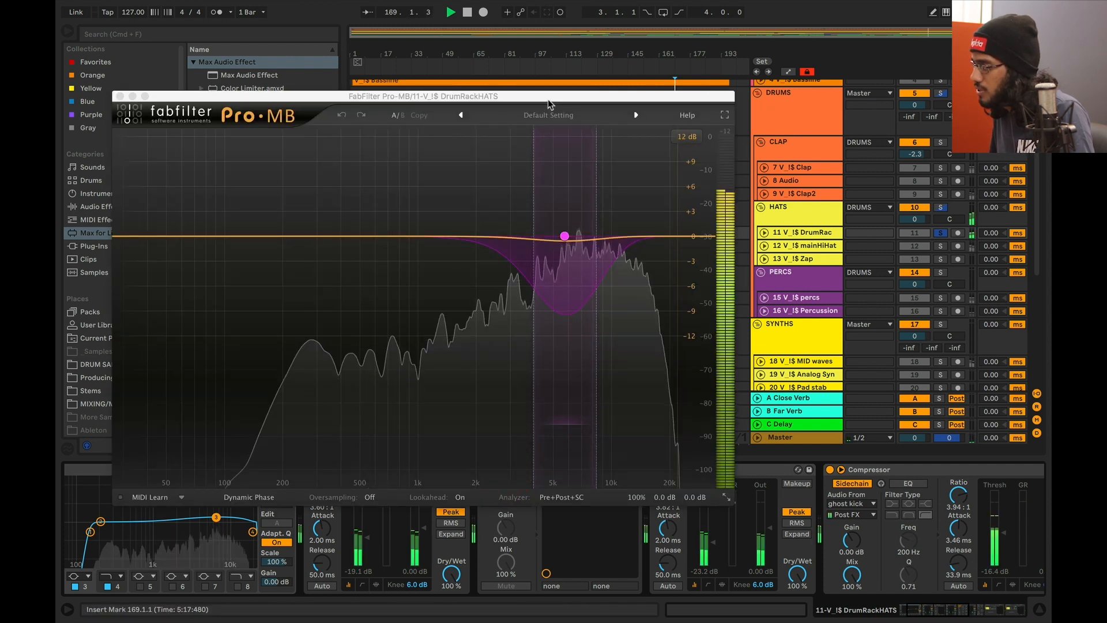
pyautogui.moveTo(627, 101); pyautogui.dragTo(628, 60)
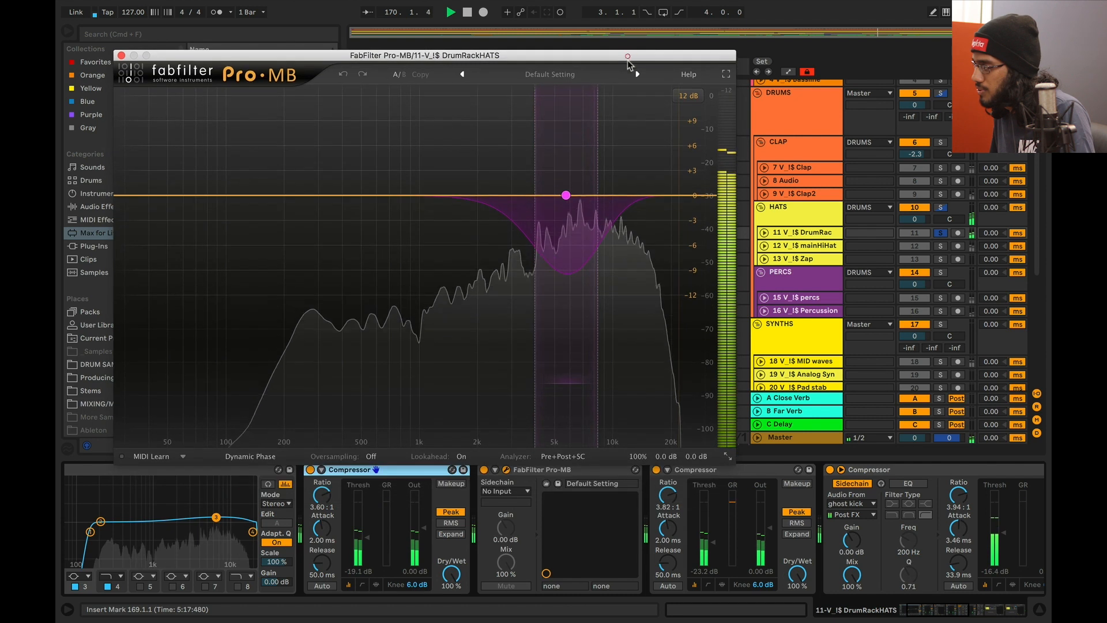
pyautogui.moveTo(564, 213)
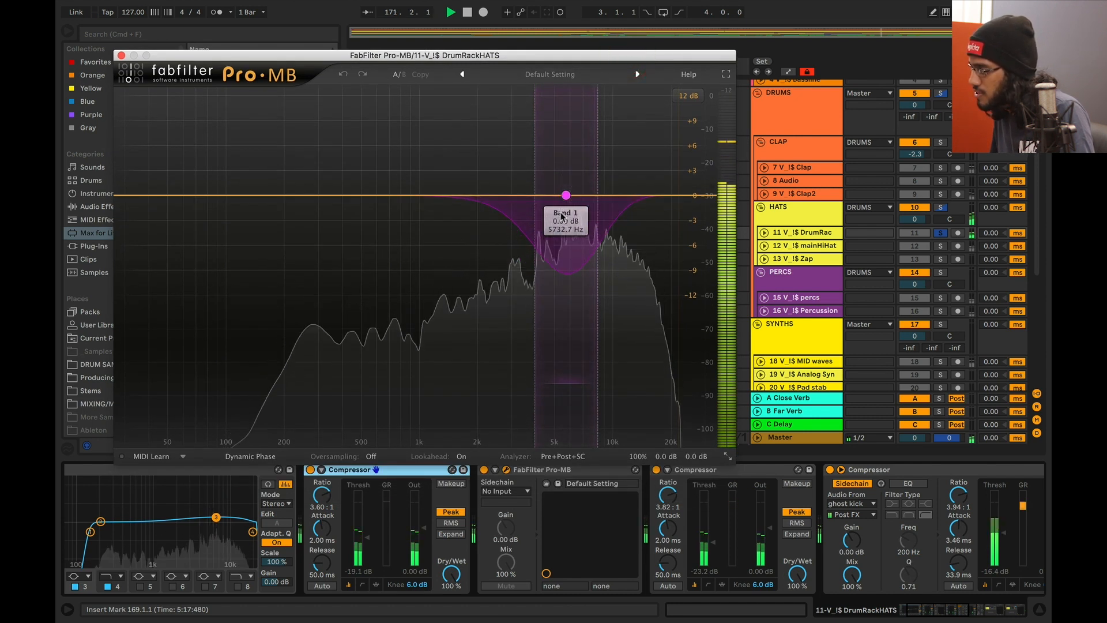
pyautogui.moveTo(560, 176)
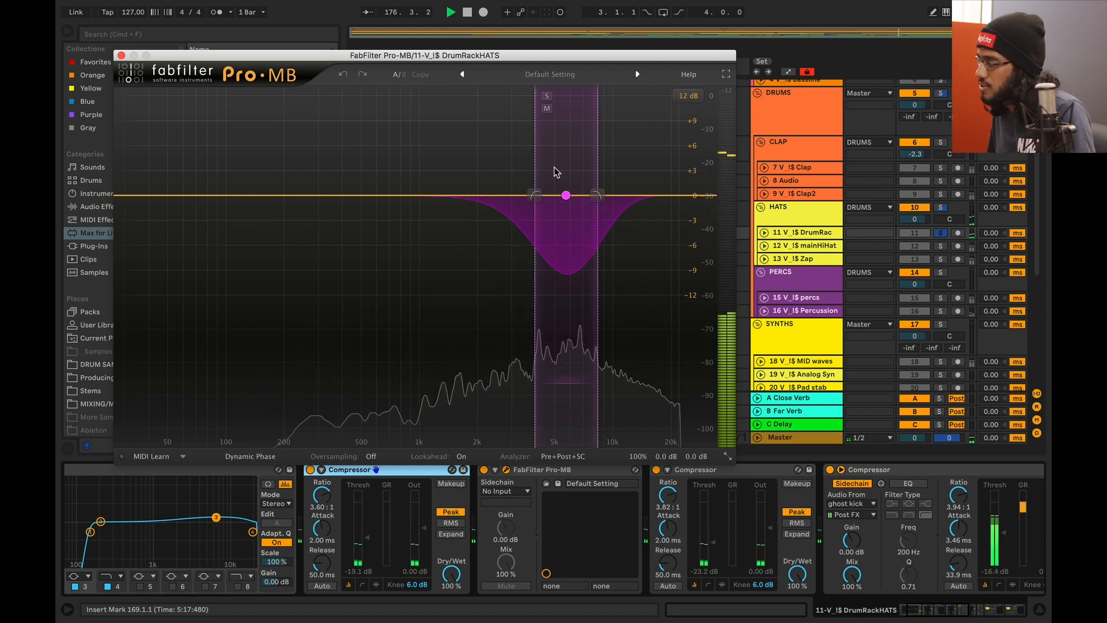
# Replay the hats from bar 169 with Pro-MB in view, close the plug-in window and stop playback.
pyautogui.press('space')
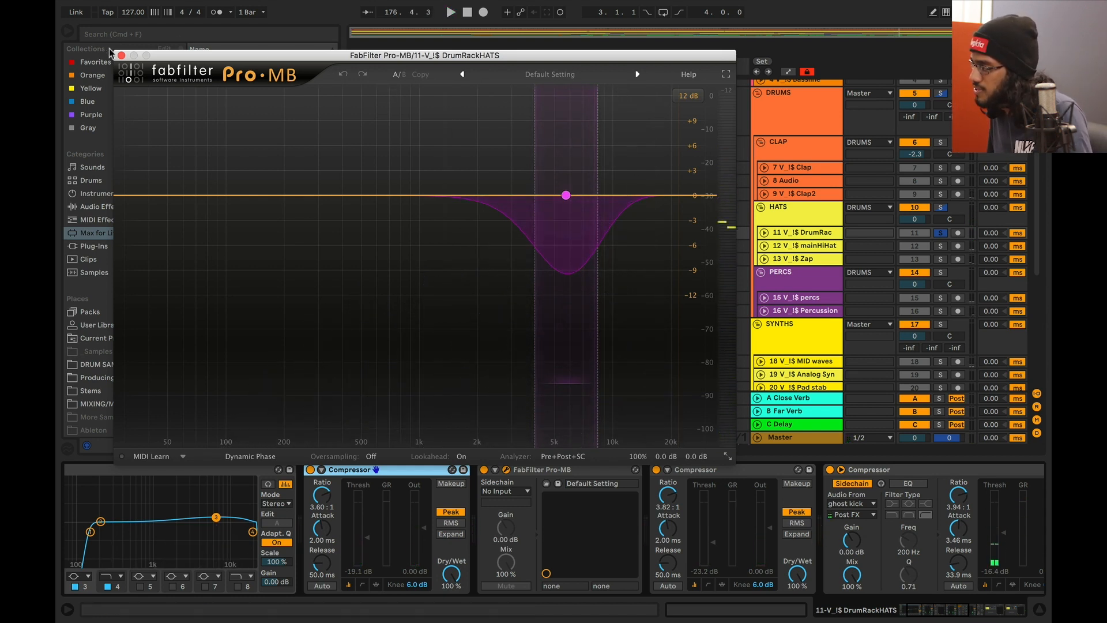
pyautogui.press('space')
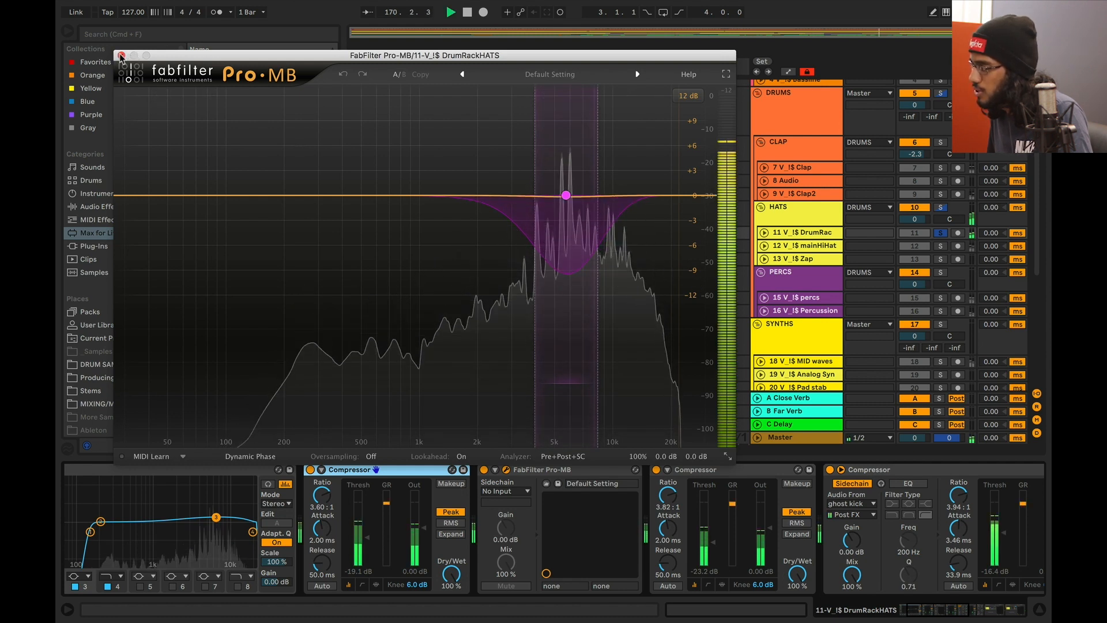
pyautogui.click(121, 55)
pyautogui.press('space')
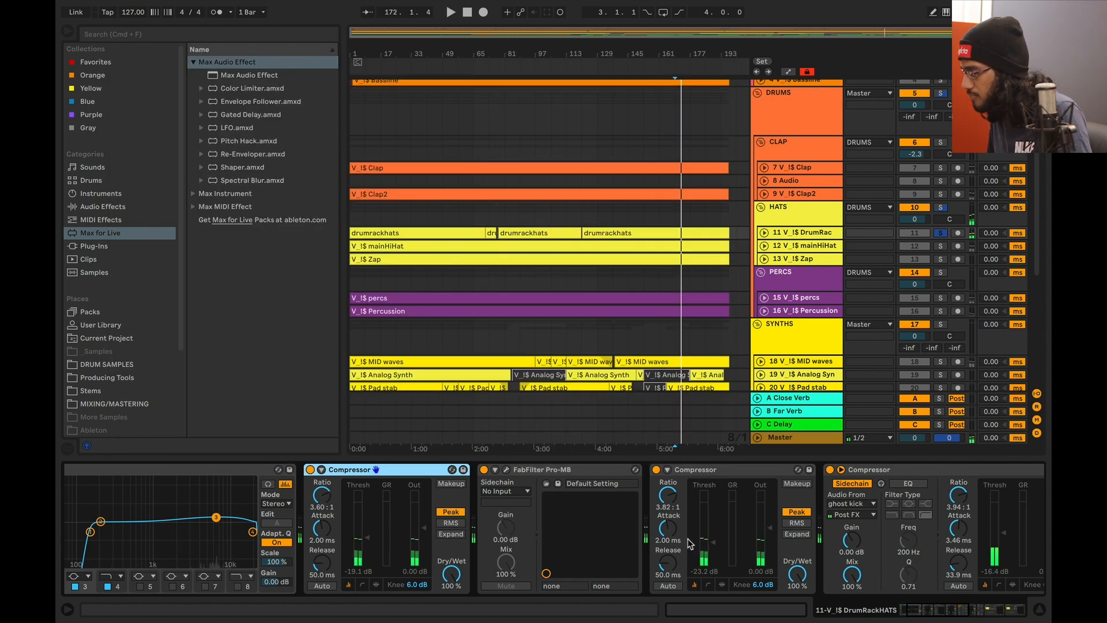
# Examine the Compressor after Pro-MB on the DrumRack hats track during a short playback.
pyautogui.hscroll(3, 591, 508)
pyautogui.hscroll(1, 600, 509)
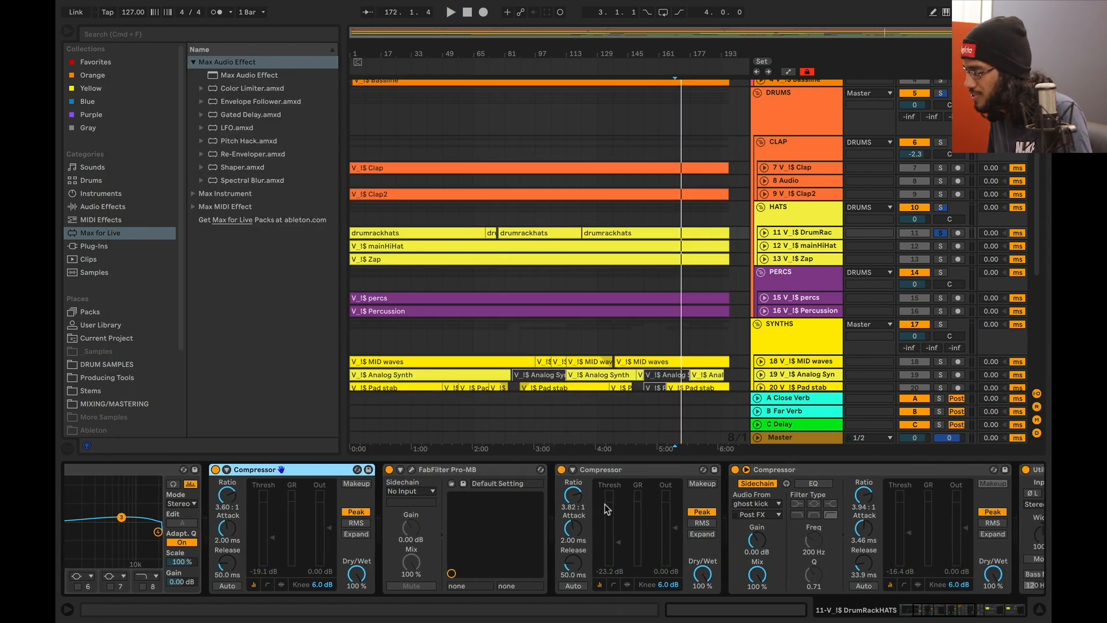
pyautogui.press('space')
pyautogui.click(616, 472)
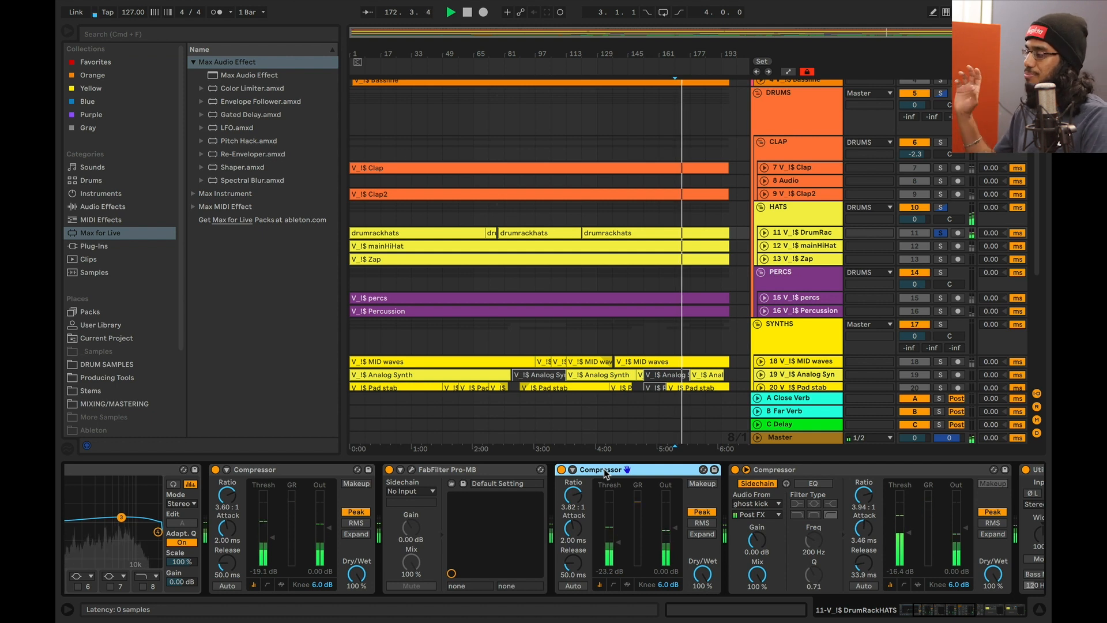
pyautogui.press('space')
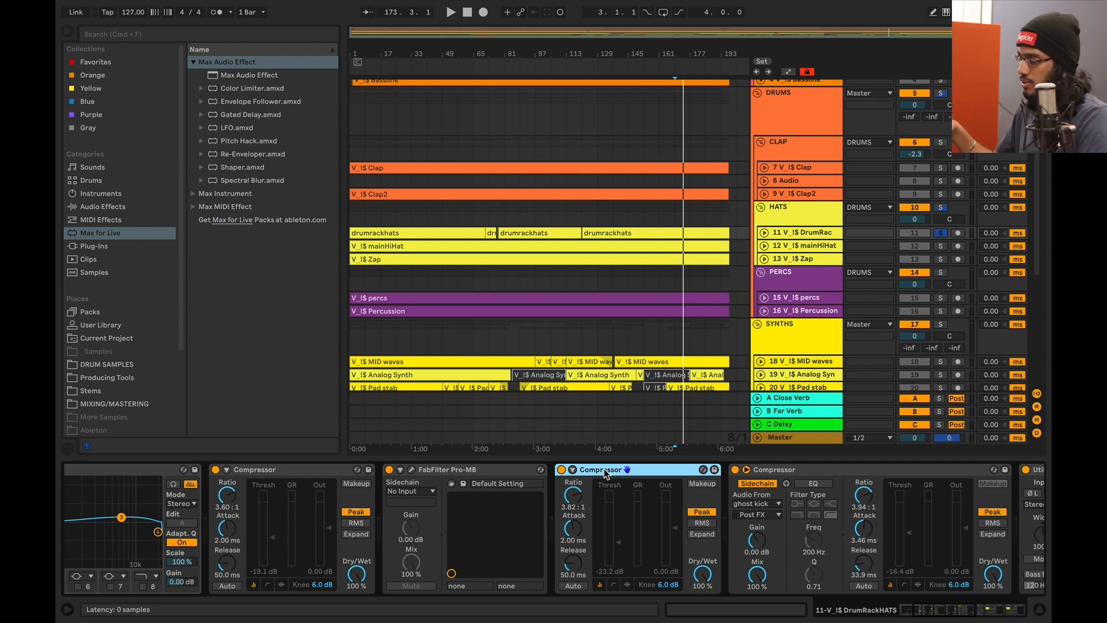
# Select the DrumRack hats Compressor sidechained to the ghost kick and play the track from bar 169.
pyautogui.hscroll(3, 575, 513)
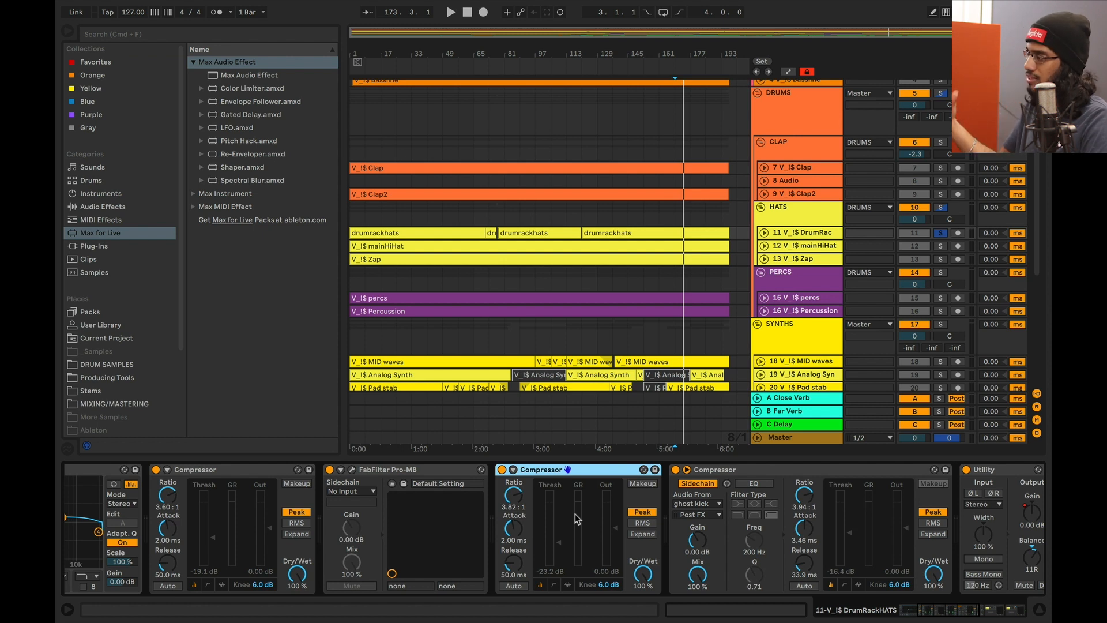
pyautogui.hscroll(3, 614, 500)
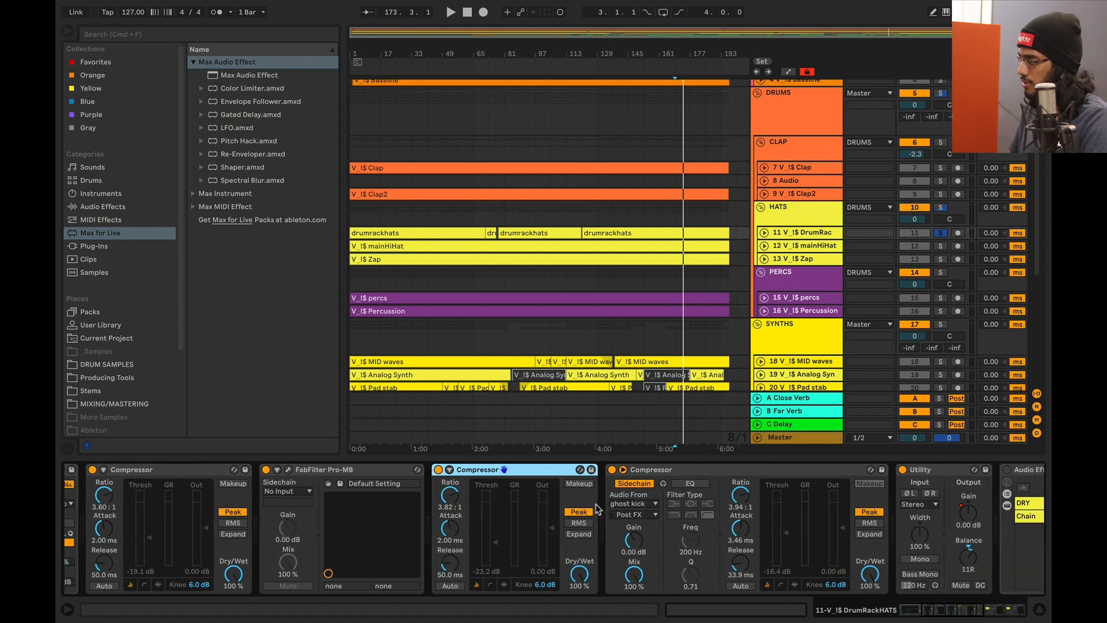
pyautogui.hscroll(3, 596, 504)
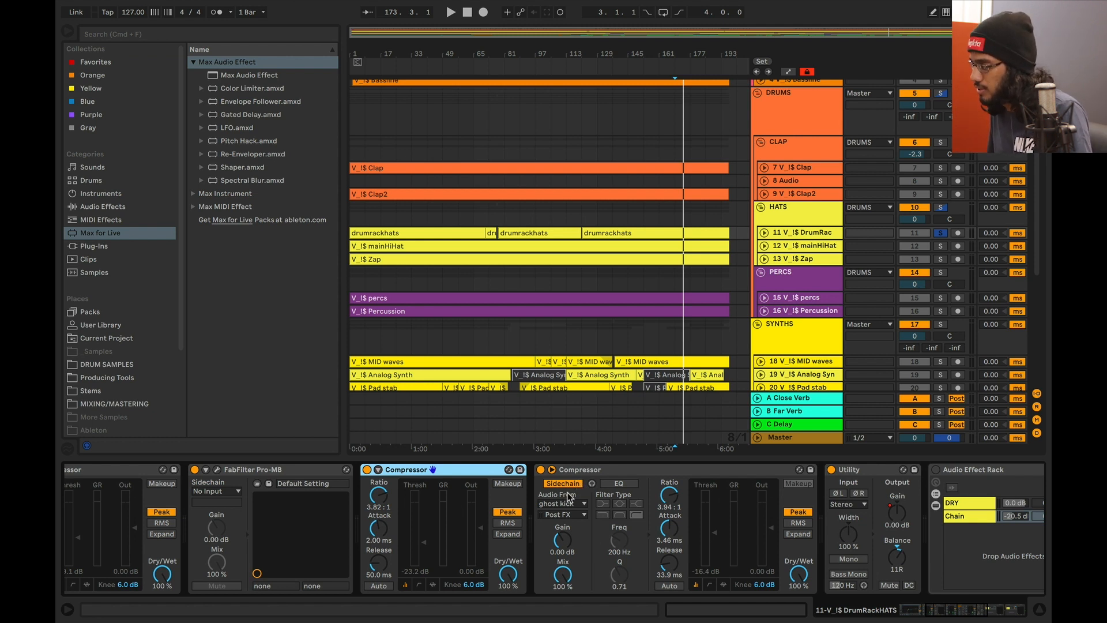
pyautogui.hscroll(3, 569, 496)
pyautogui.click(555, 471)
pyautogui.press('space')
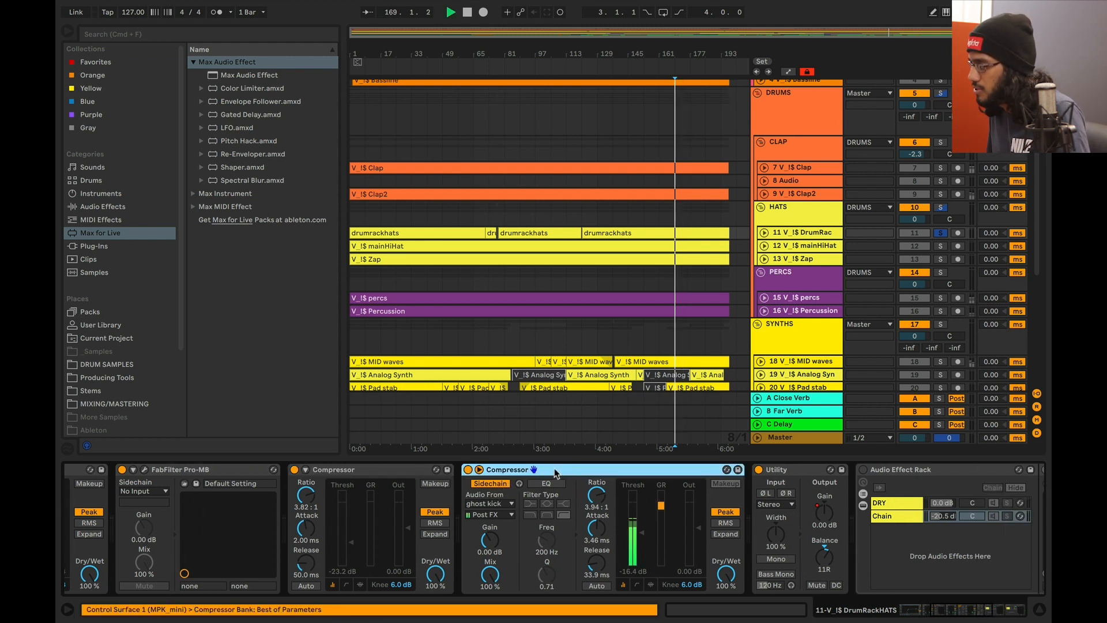
# Examine the sidechained Compressor's gain reduction and the Utility device that follows it while the hats play.
pyautogui.hscroll(3, 558, 531)
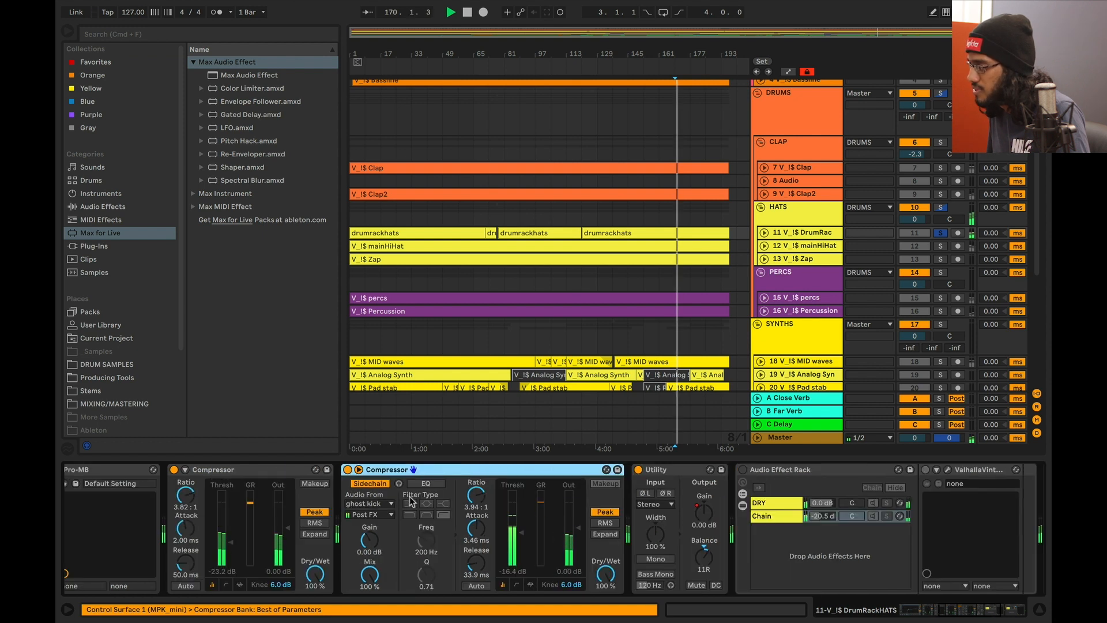
pyautogui.hscroll(3, 512, 520)
pyautogui.hscroll(3, 510, 519)
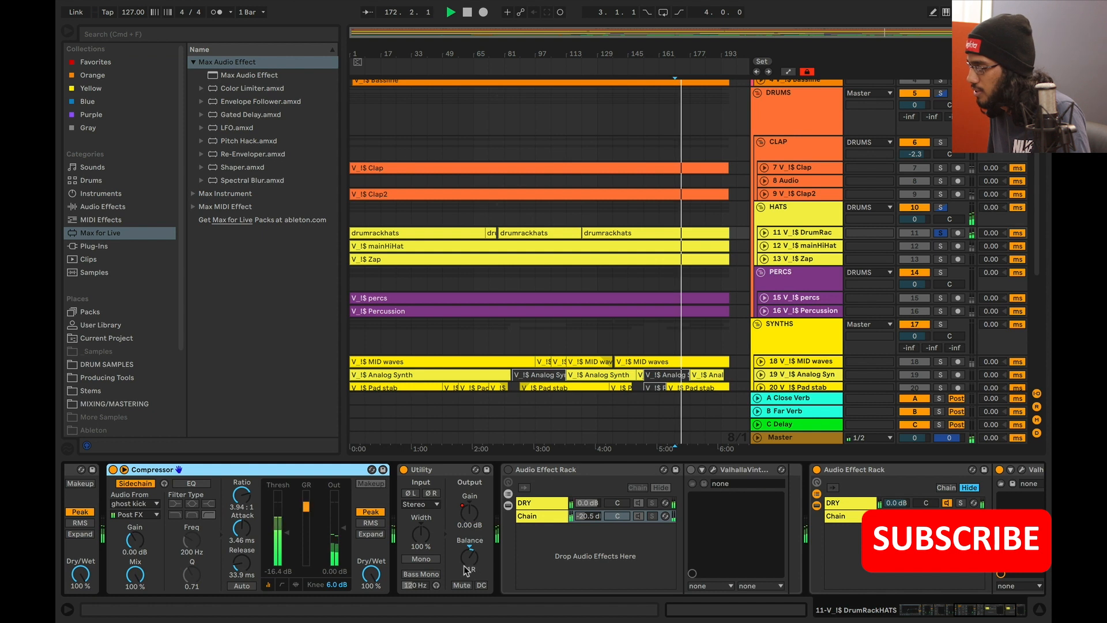
pyautogui.hscroll(2, 509, 539)
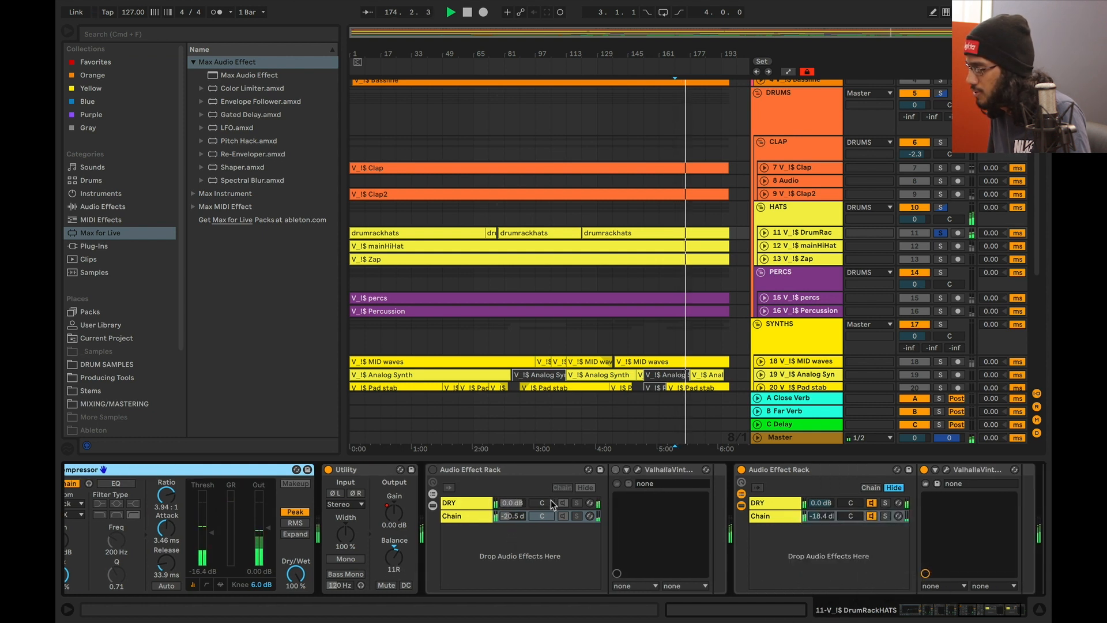
# Compare the two Audio Effect Racks on the DrumRack hats track and examine the second rack's ValhallaVintageVerb settings.
pyautogui.hscroll(2, 552, 502)
pyautogui.click(717, 467)
pyautogui.click(442, 467)
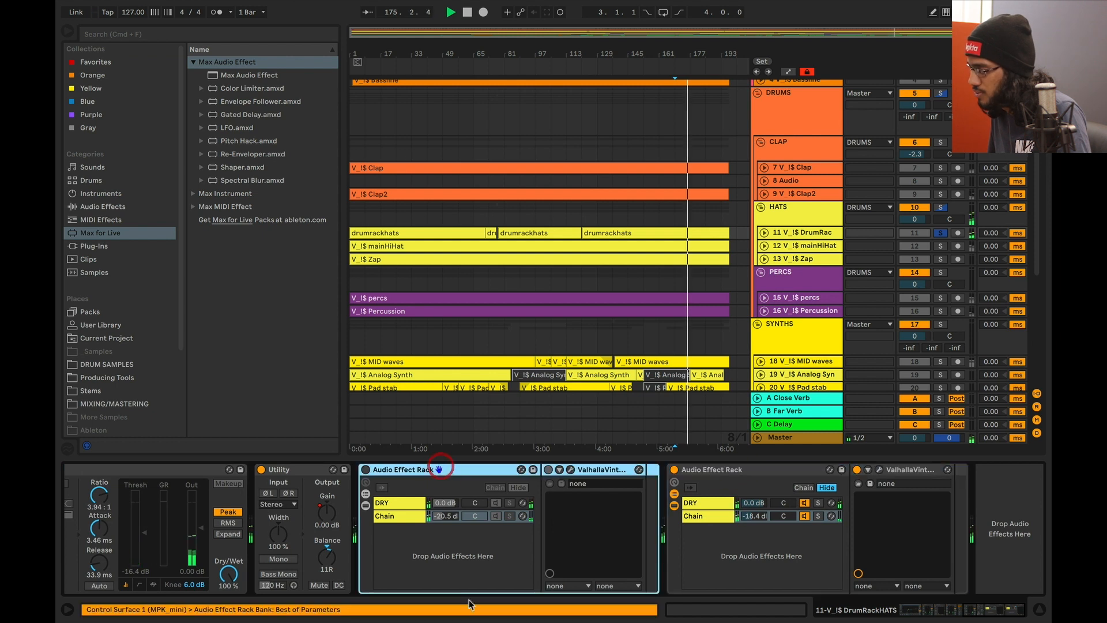
pyautogui.click(750, 472)
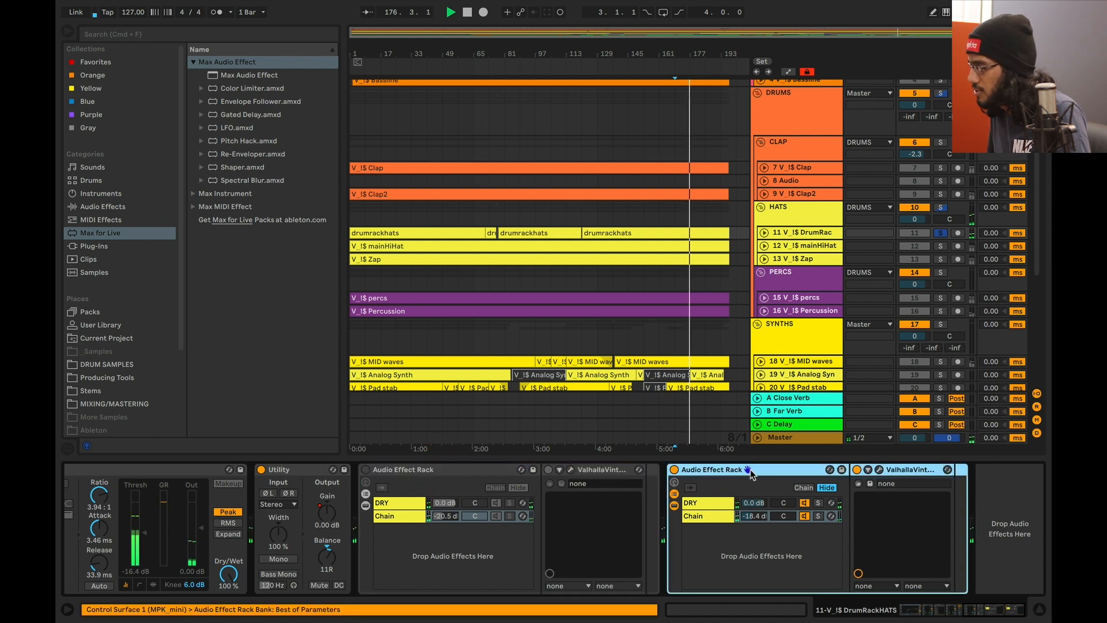
pyautogui.click(879, 470)
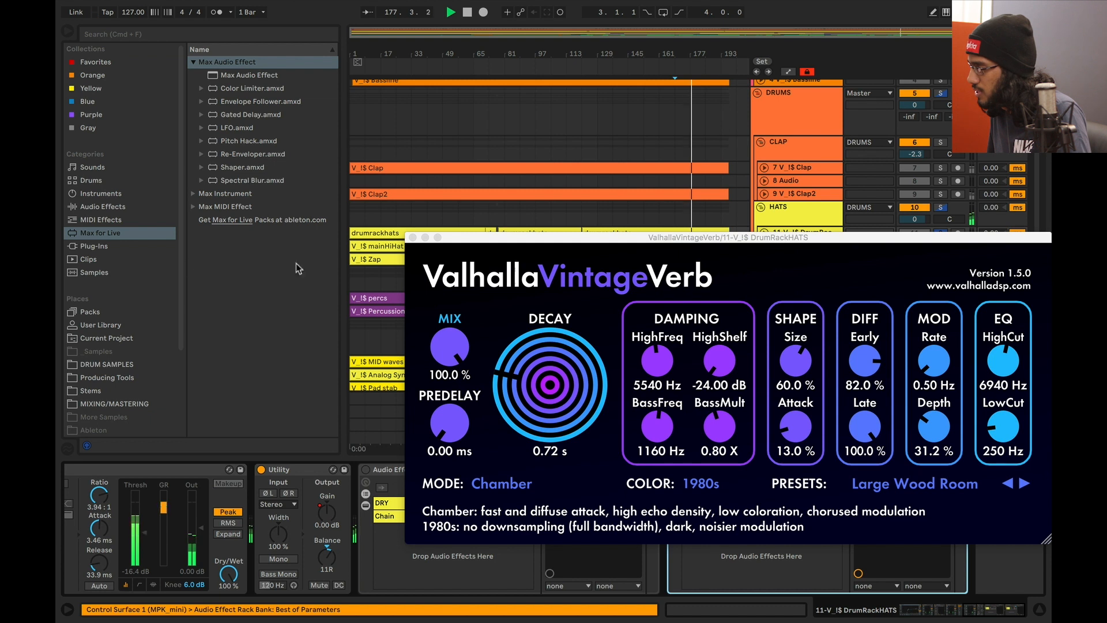
pyautogui.click(424, 239)
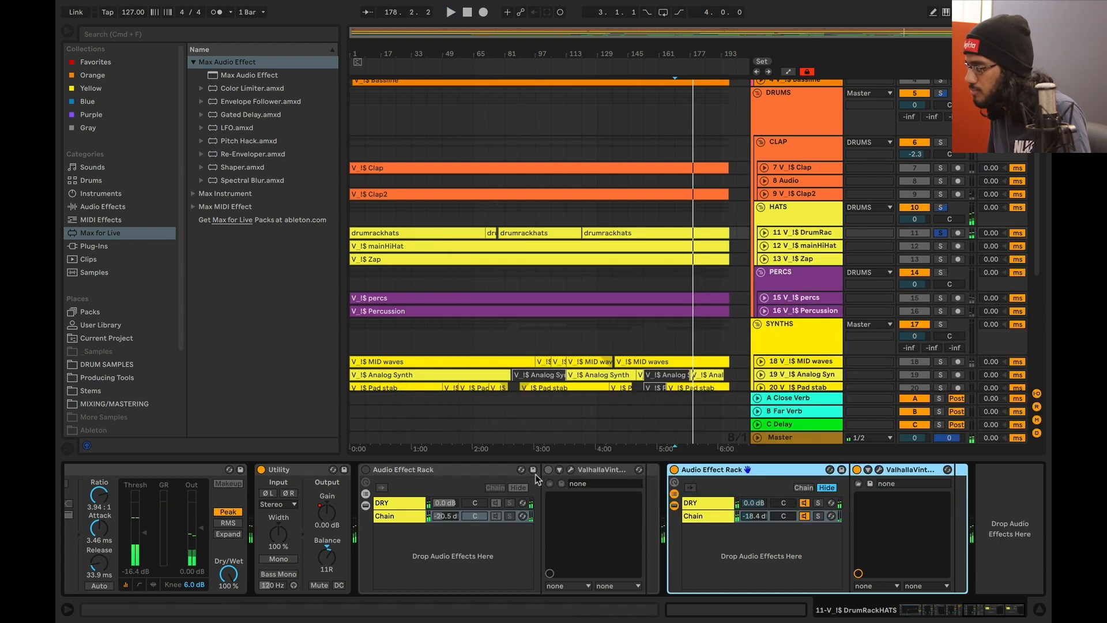
# Display the mainHiHat track's device chain, solo the track and play it from bar 169.
pyautogui.hscroll(-3, 519, 478)
pyautogui.click(834, 244)
pyautogui.click(940, 245)
pyautogui.press('space')
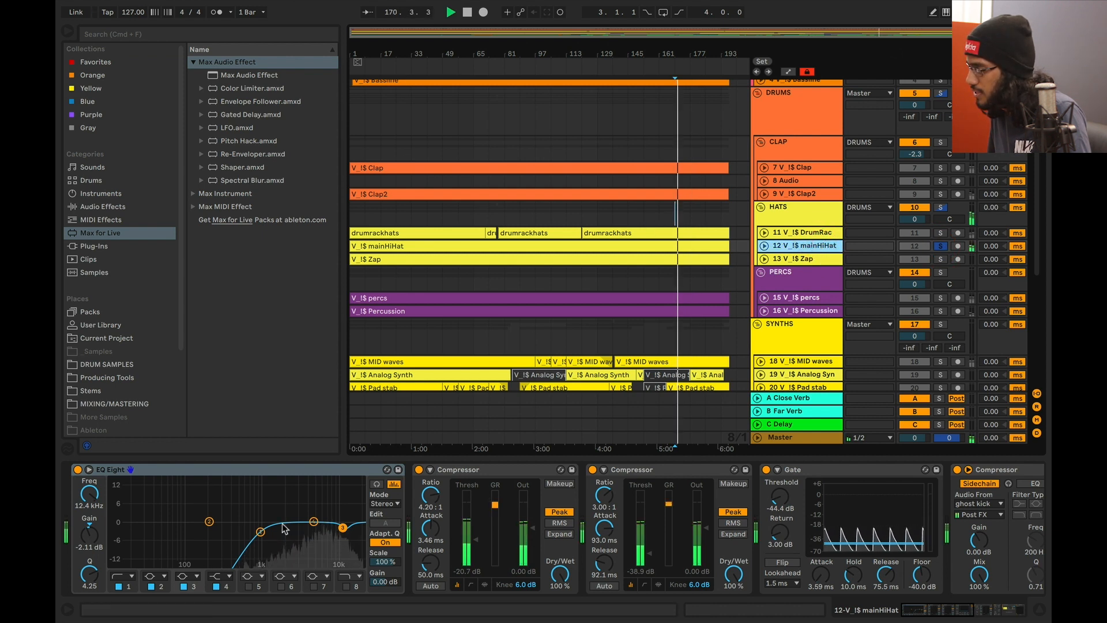
# Examine EQ Eight bands 1 and 3 and the first Compressor on the mainHiHat track, and stop playback.
pyautogui.click(260, 531)
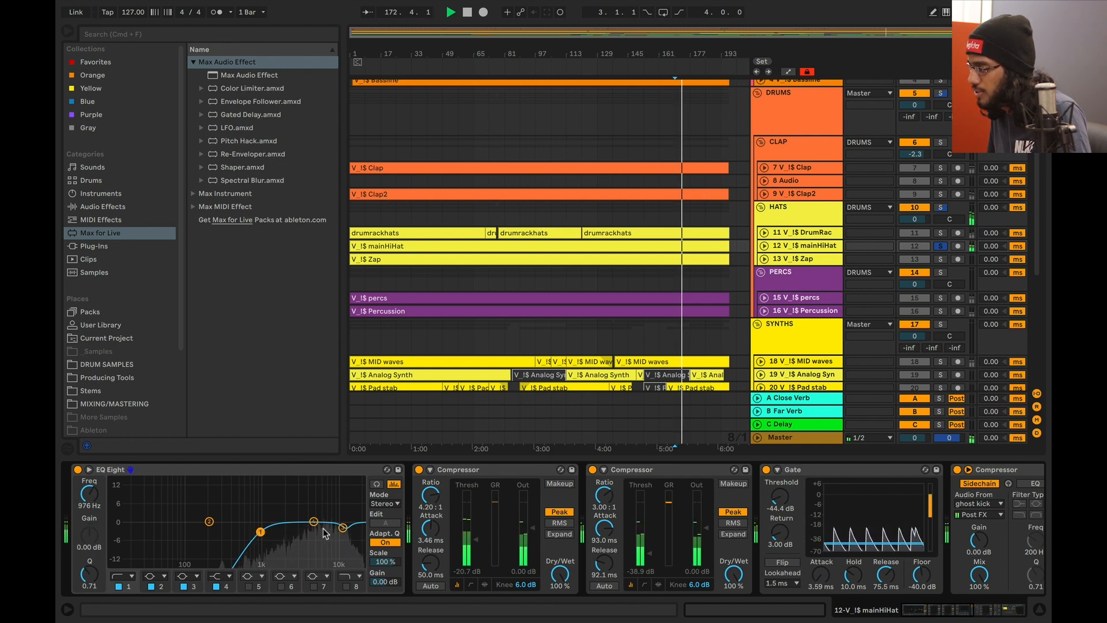
pyautogui.click(343, 528)
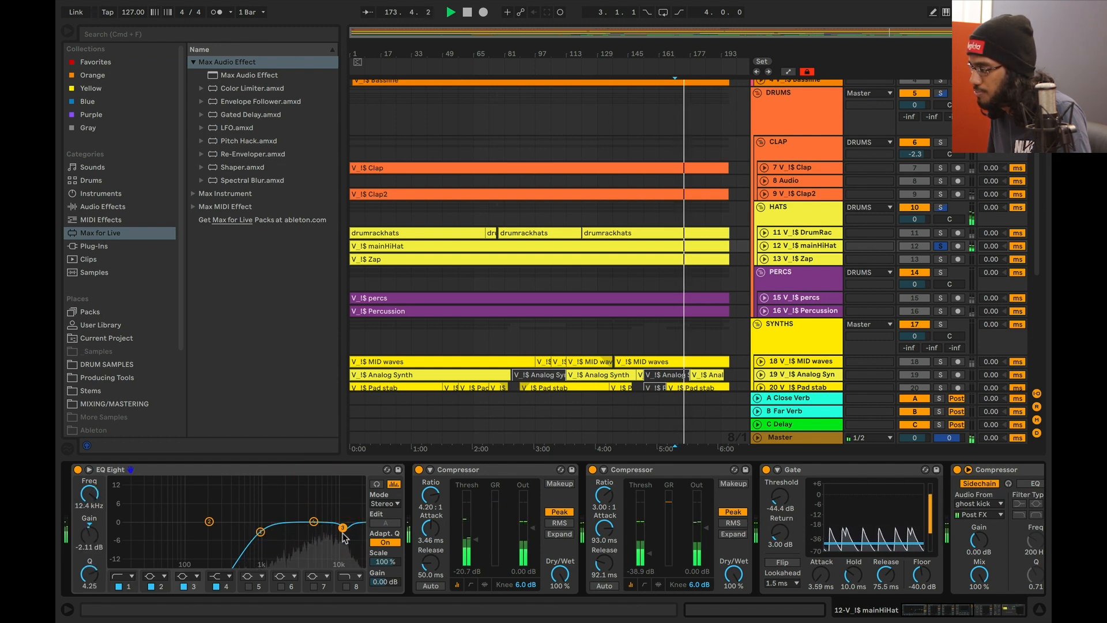
pyautogui.hscroll(2, 439, 513)
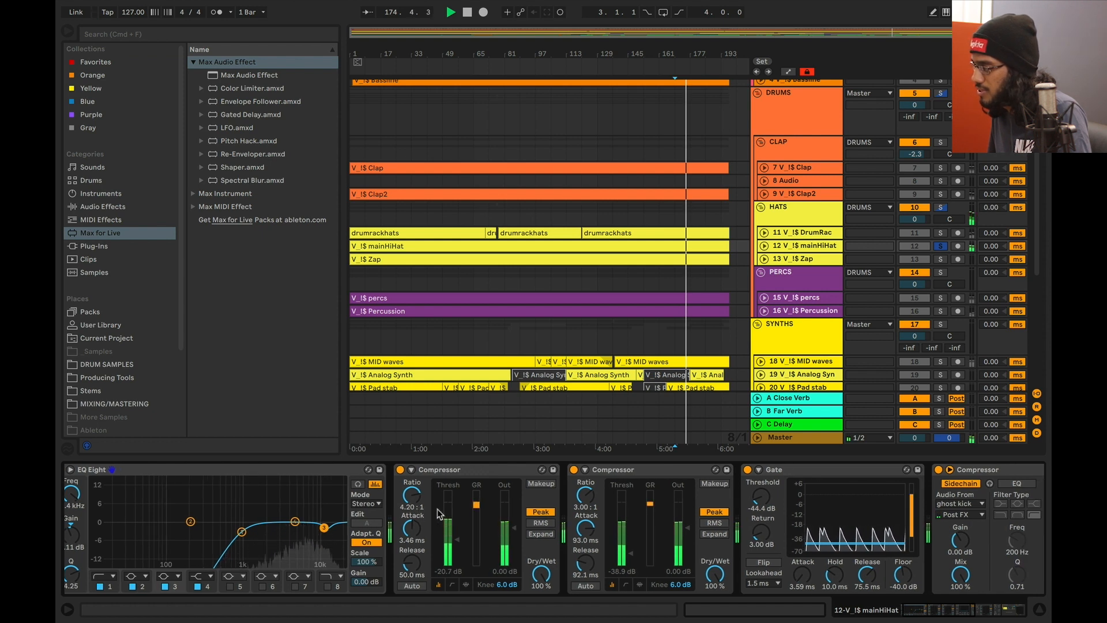
pyautogui.hscroll(4, 461, 512)
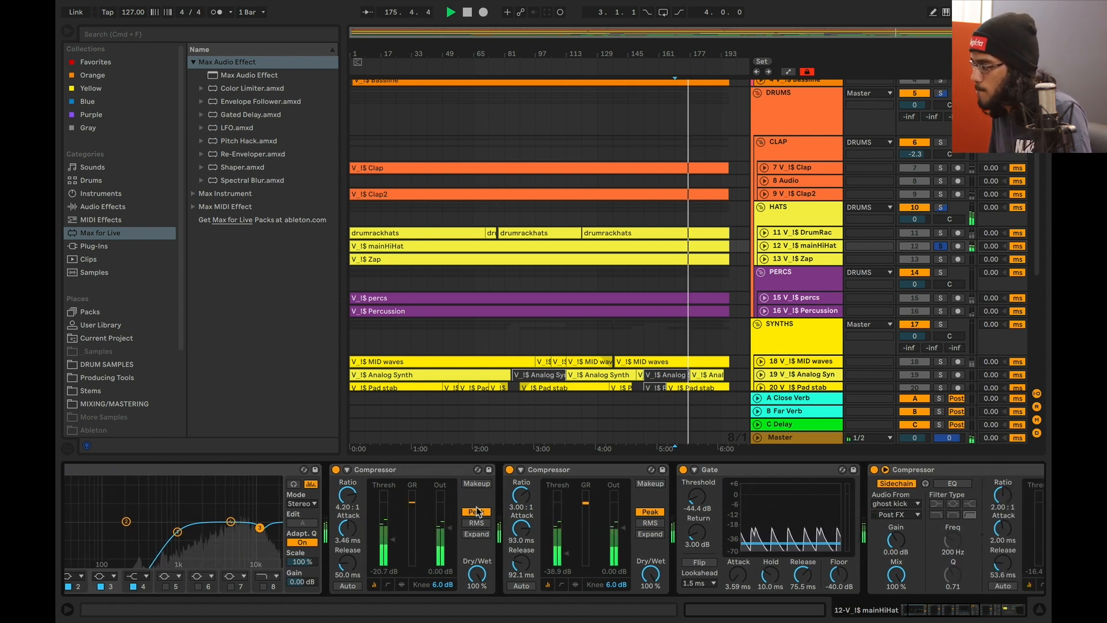
pyautogui.click(418, 474)
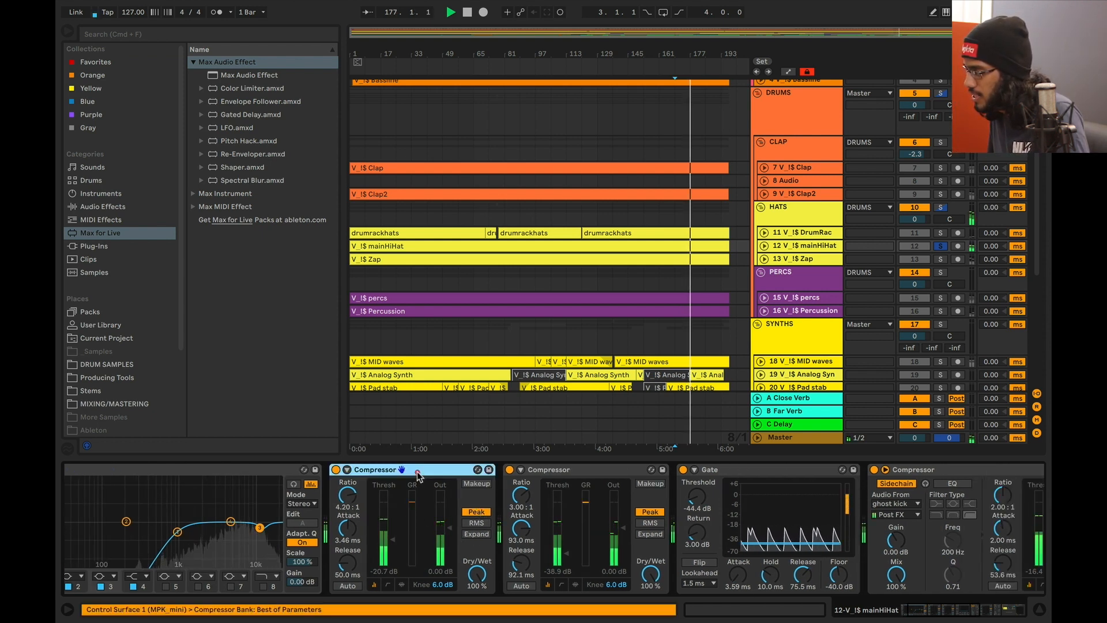
pyautogui.press('space')
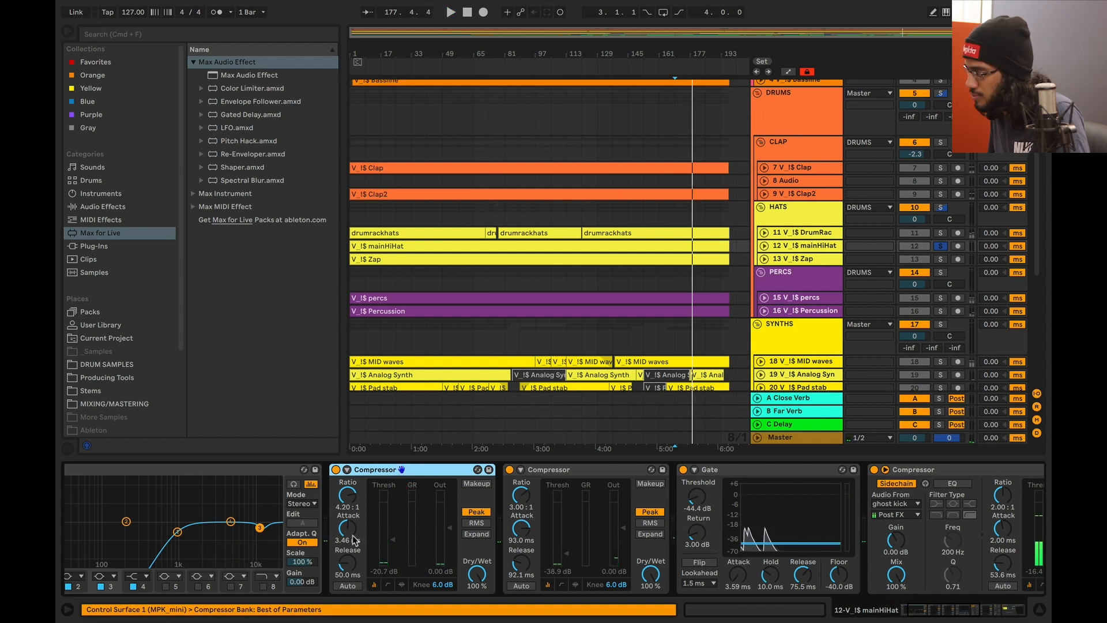
# Play the soloed mainHiHat track and examine the gain reduction of its first two Compressors.
pyautogui.press('space')
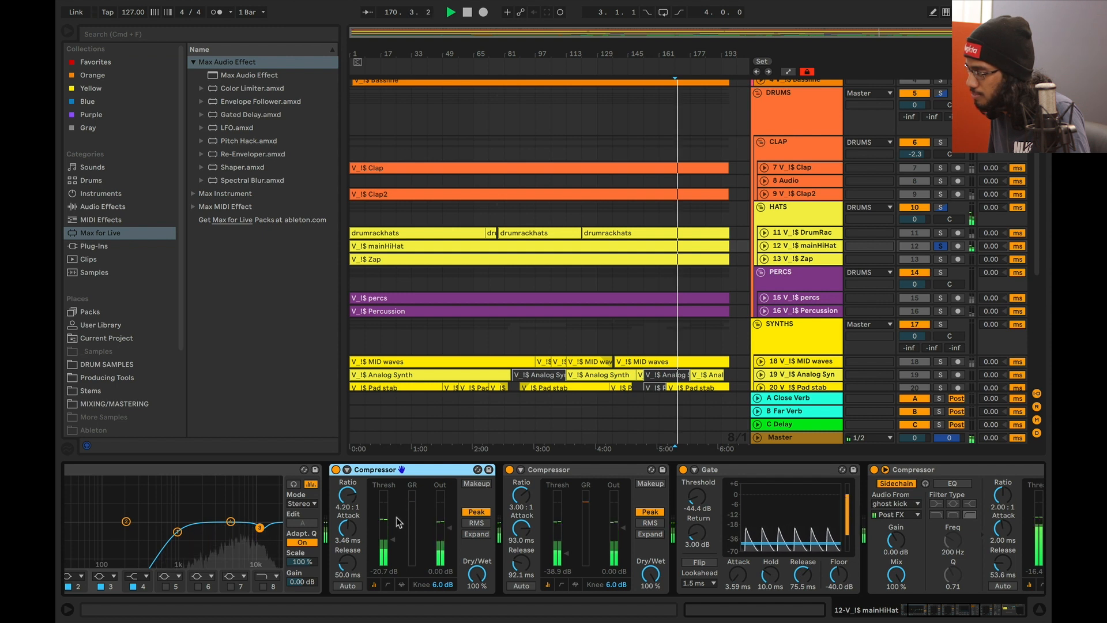
pyautogui.hscroll(2, 402, 536)
pyautogui.hscroll(2, 402, 539)
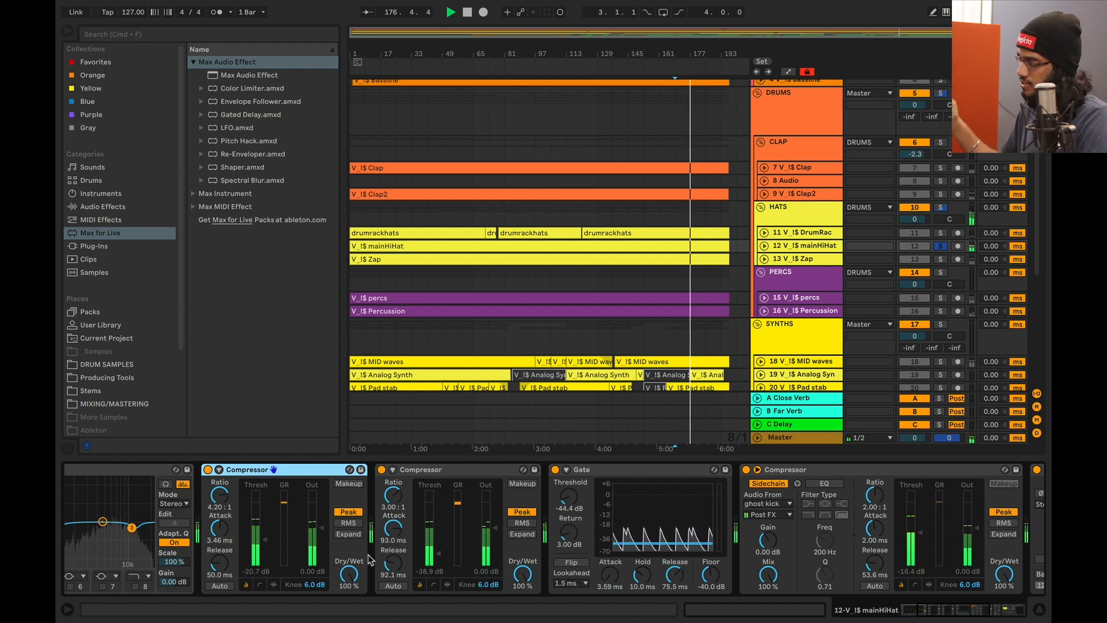
pyautogui.hscroll(2, 444, 556)
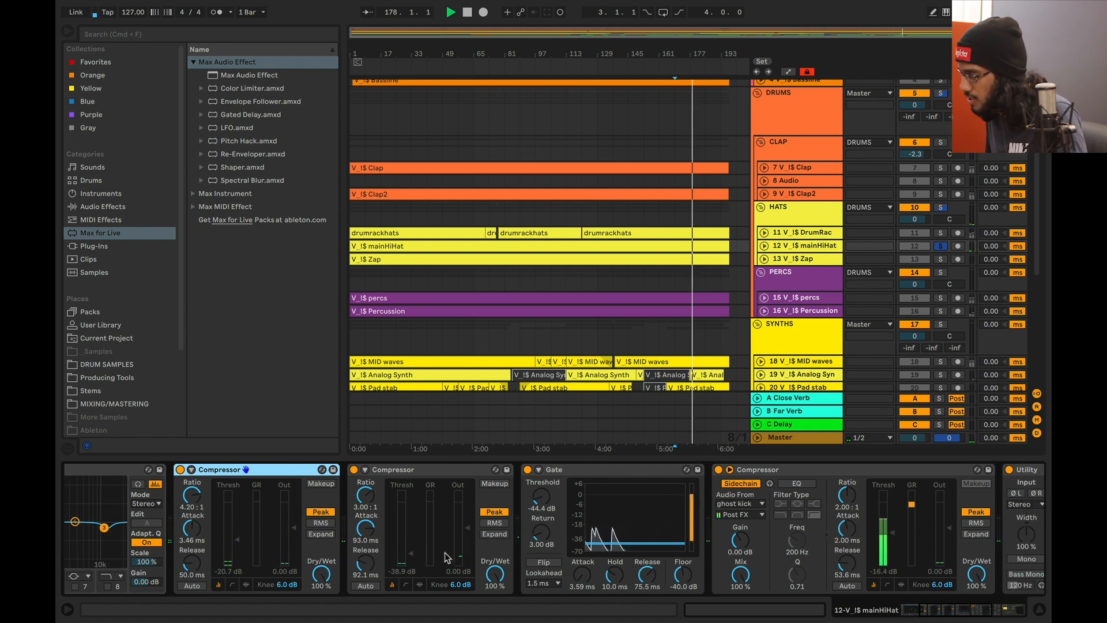
pyautogui.click(402, 482)
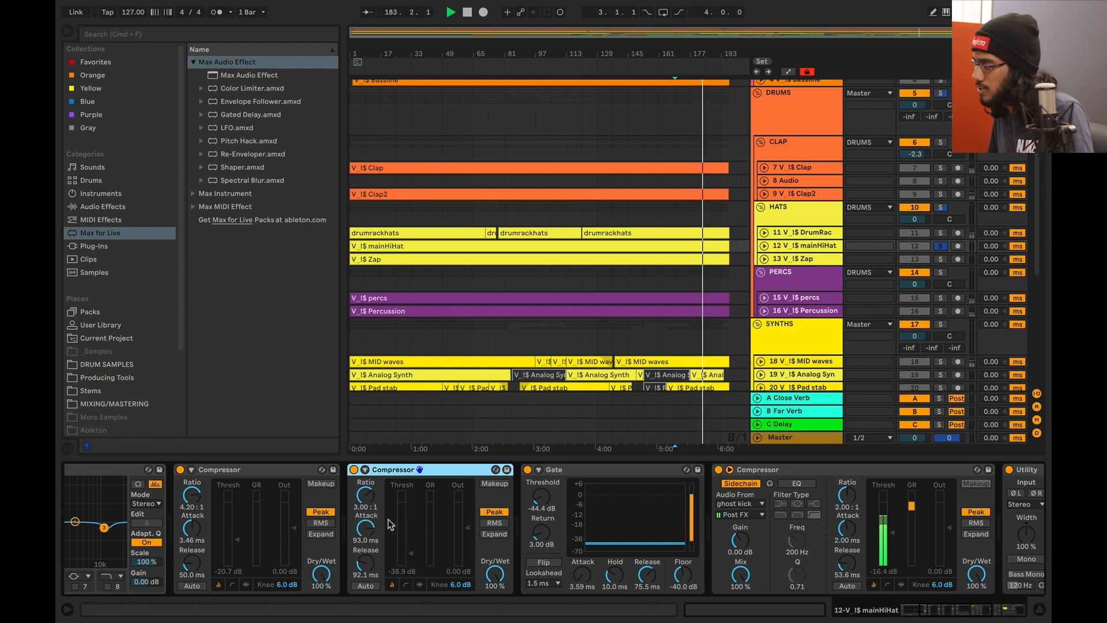
# Compare the mainHiHat sound with the Gate bypassed and re-enabled, unfolding the track to show its waveform.
pyautogui.hscroll(3, 380, 526)
pyautogui.hscroll(3, 392, 521)
pyautogui.click(448, 472)
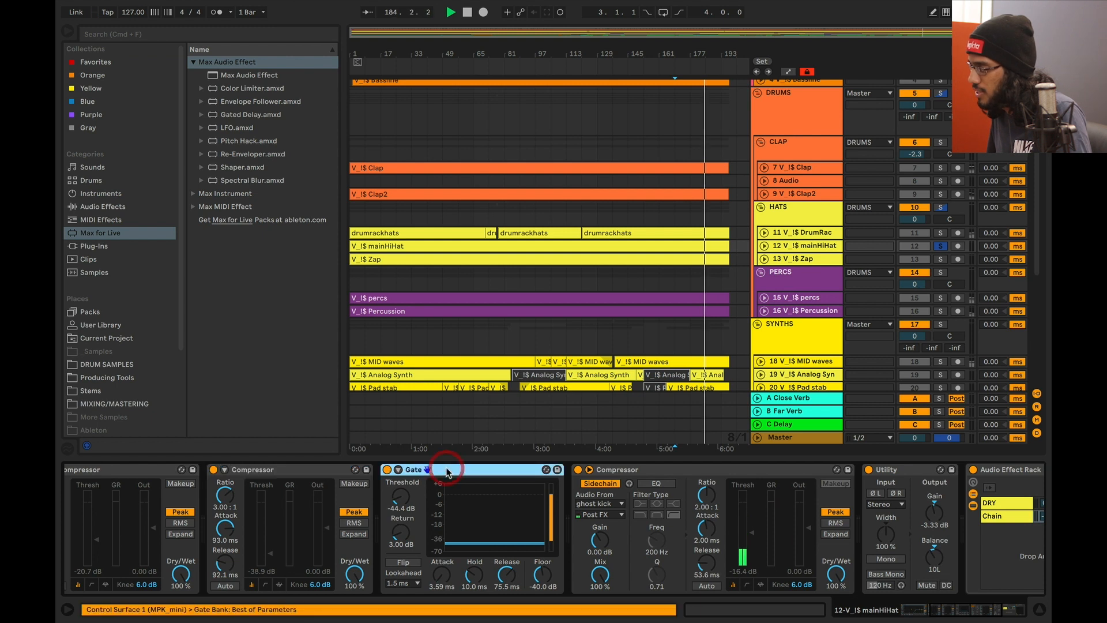
pyautogui.press('space')
pyautogui.click(386, 469)
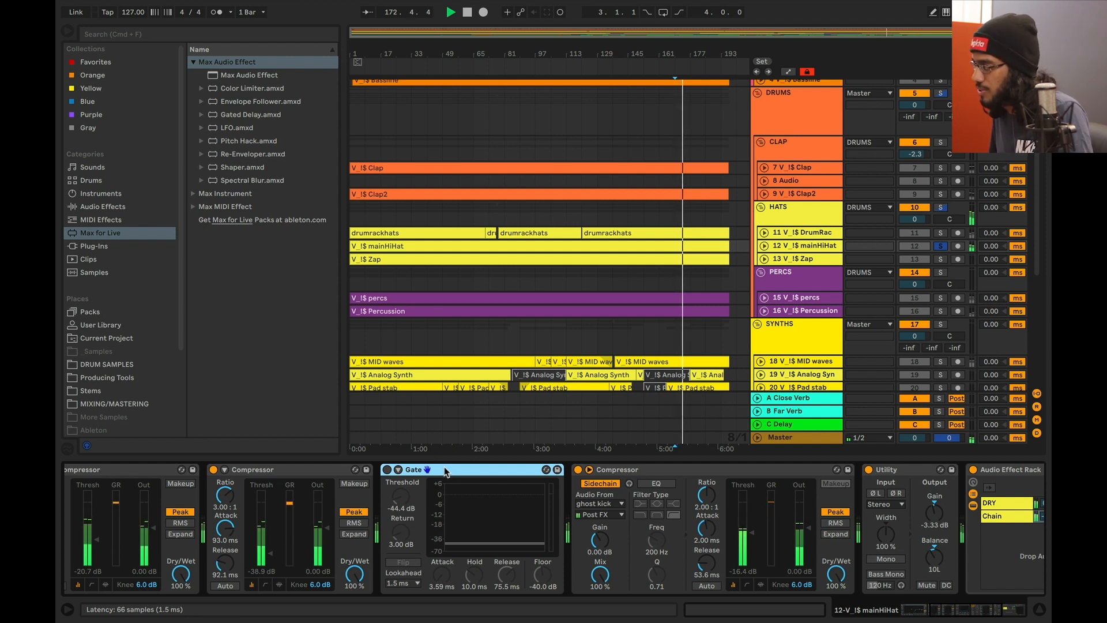
pyautogui.click(764, 247)
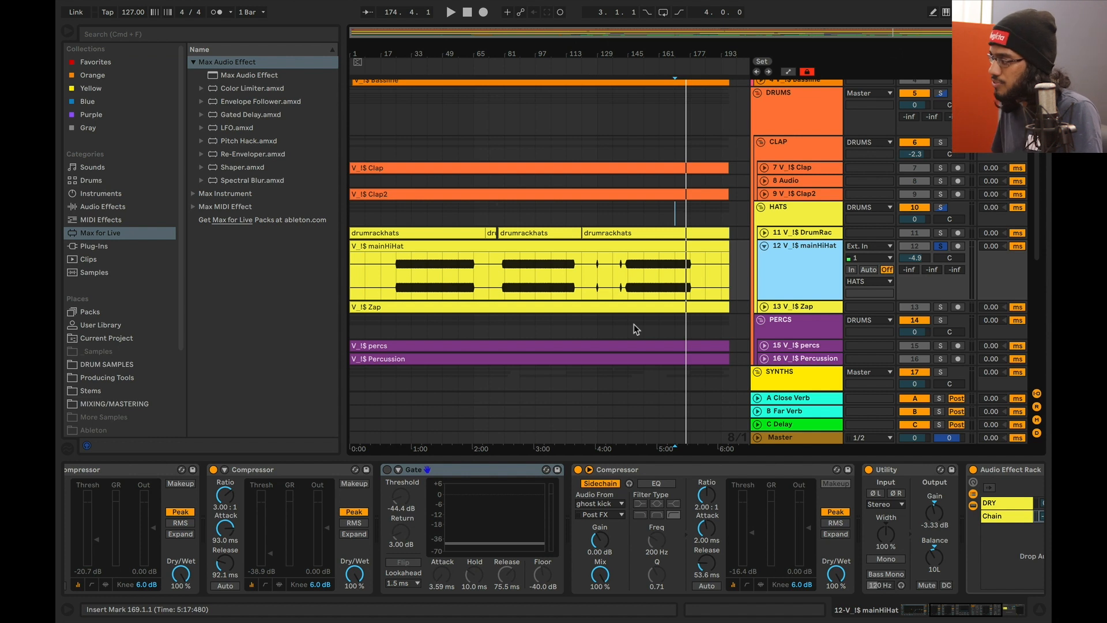
pyautogui.click(387, 470)
pyautogui.press('space')
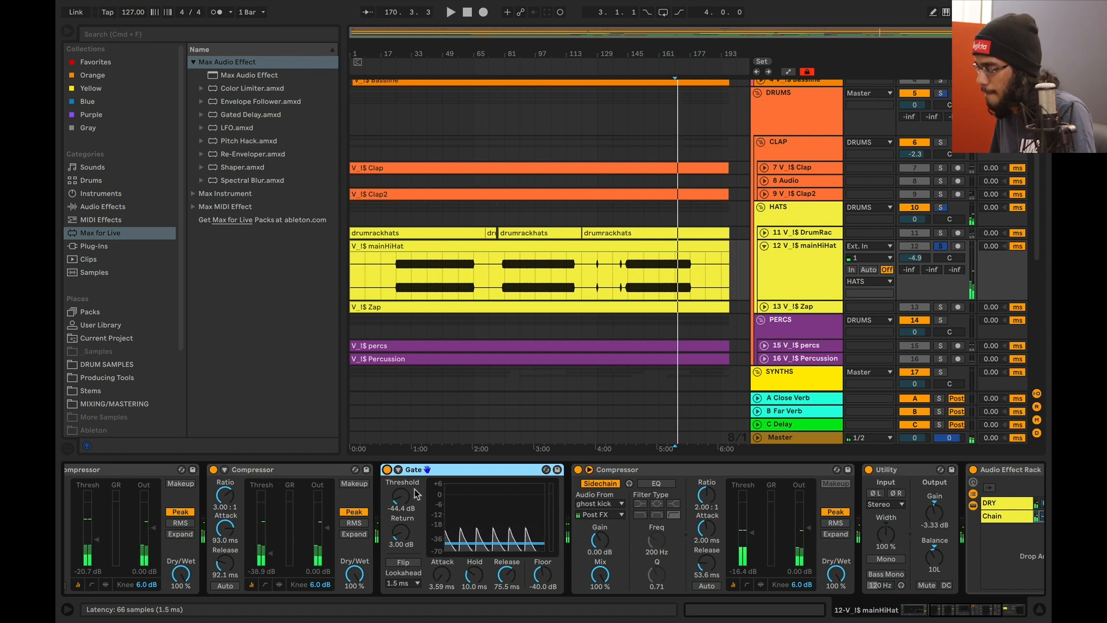
# Examine the Audio Effect Rack on the mainHiHat track and the ValhallaVintageVerb settings inside it, and close the plug-in window.
pyautogui.hscroll(3, 532, 545)
pyautogui.hscroll(1, 532, 545)
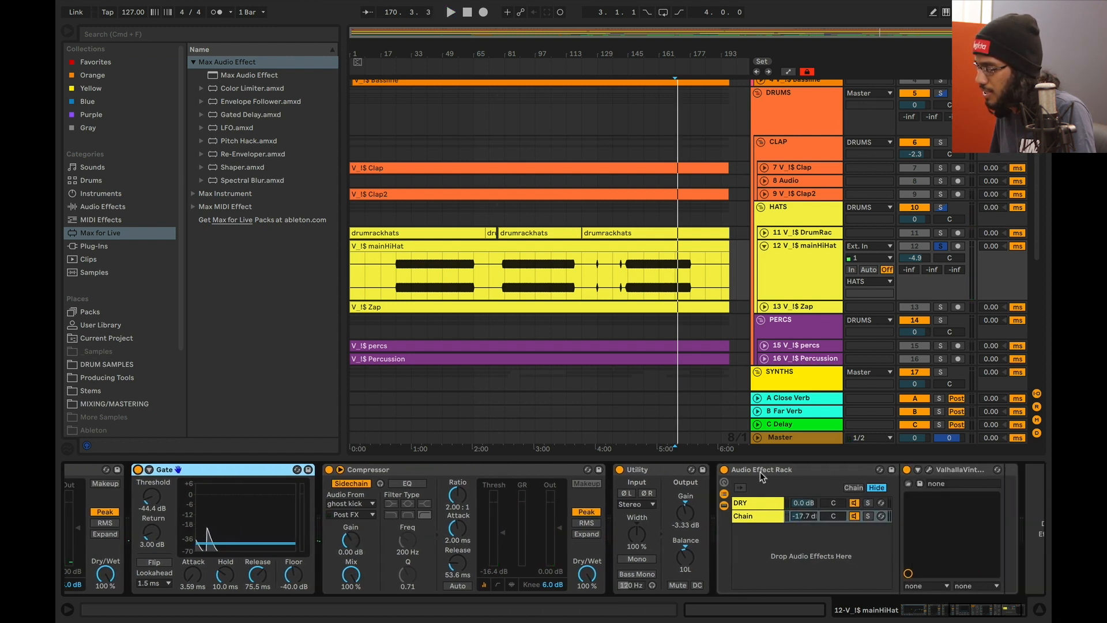
pyautogui.click(808, 470)
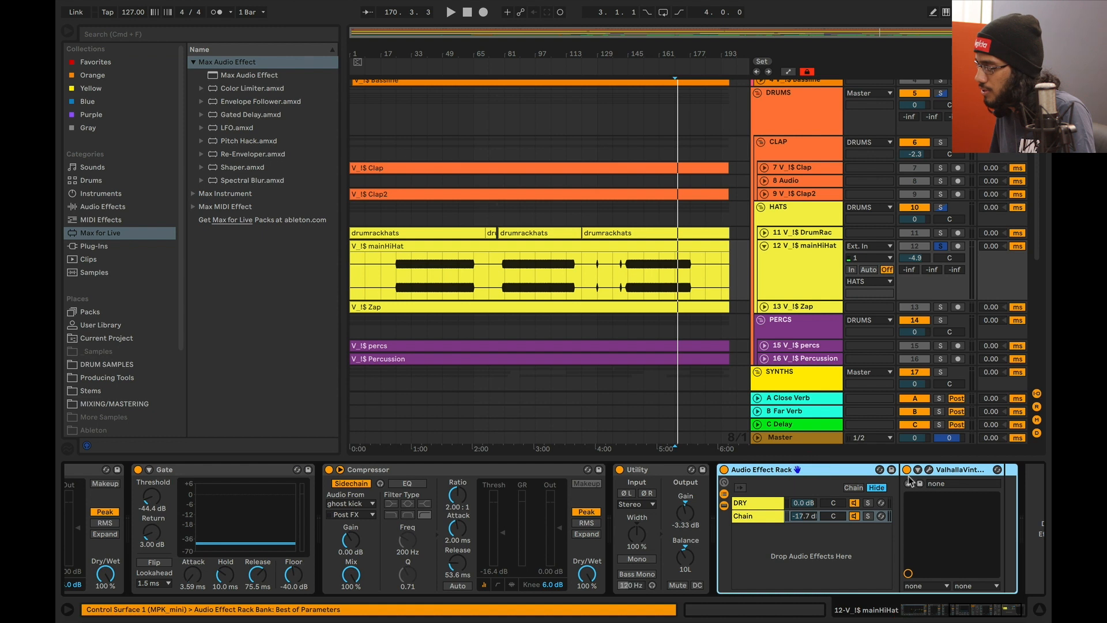
pyautogui.click(928, 470)
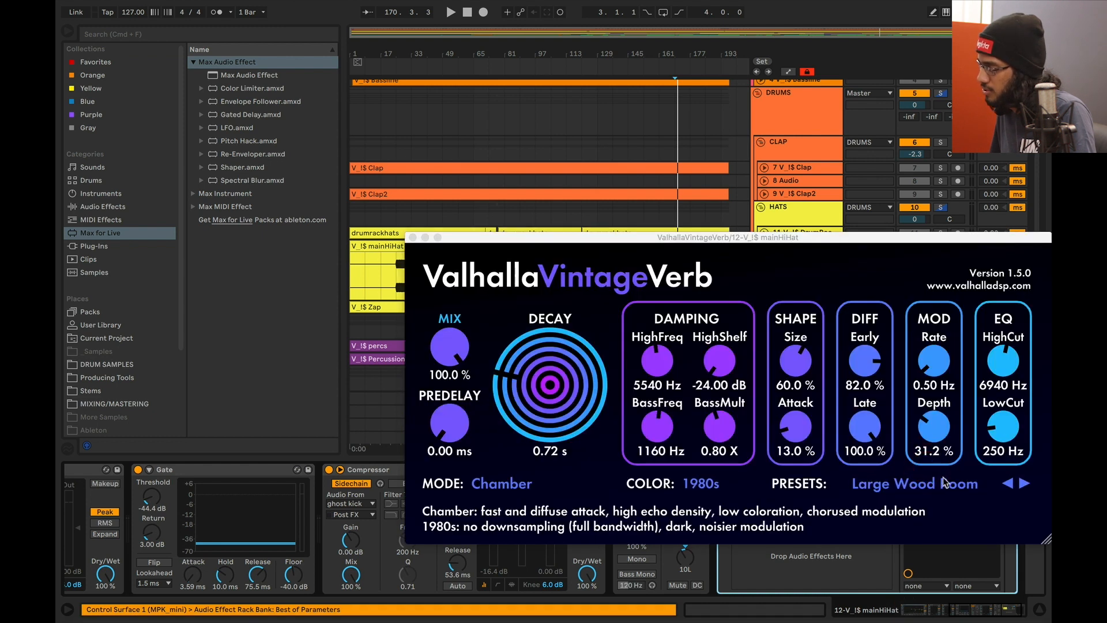
pyautogui.click(412, 237)
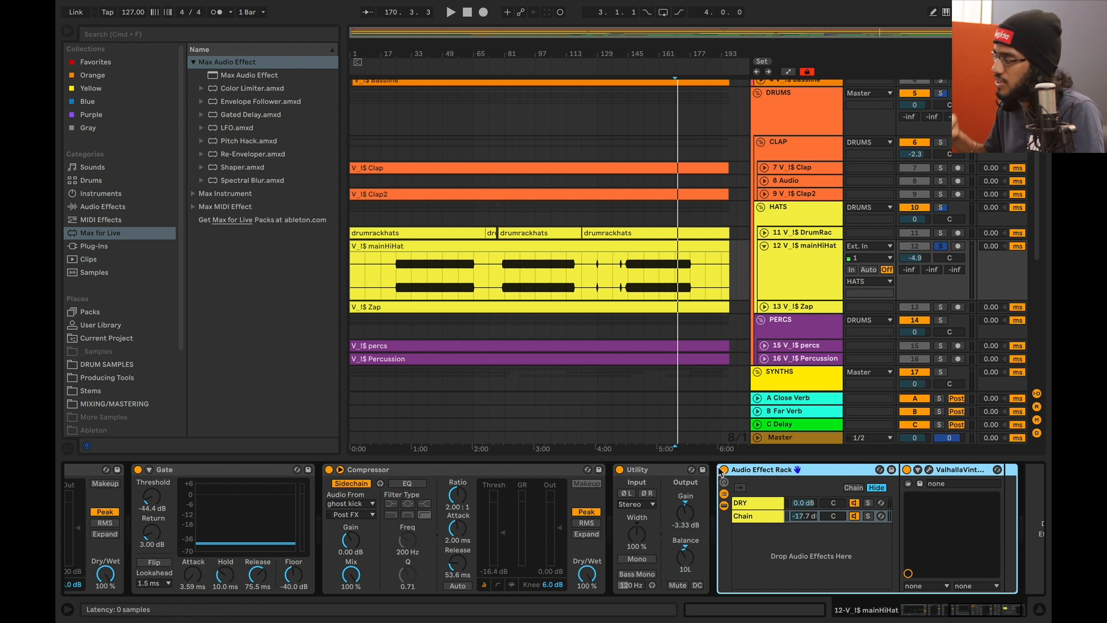
# Examine the sidechained Compressor's gain reduction while playing the mainHiHat track from bar 153, and stop playback.
pyautogui.hscroll(-3, 690, 515)
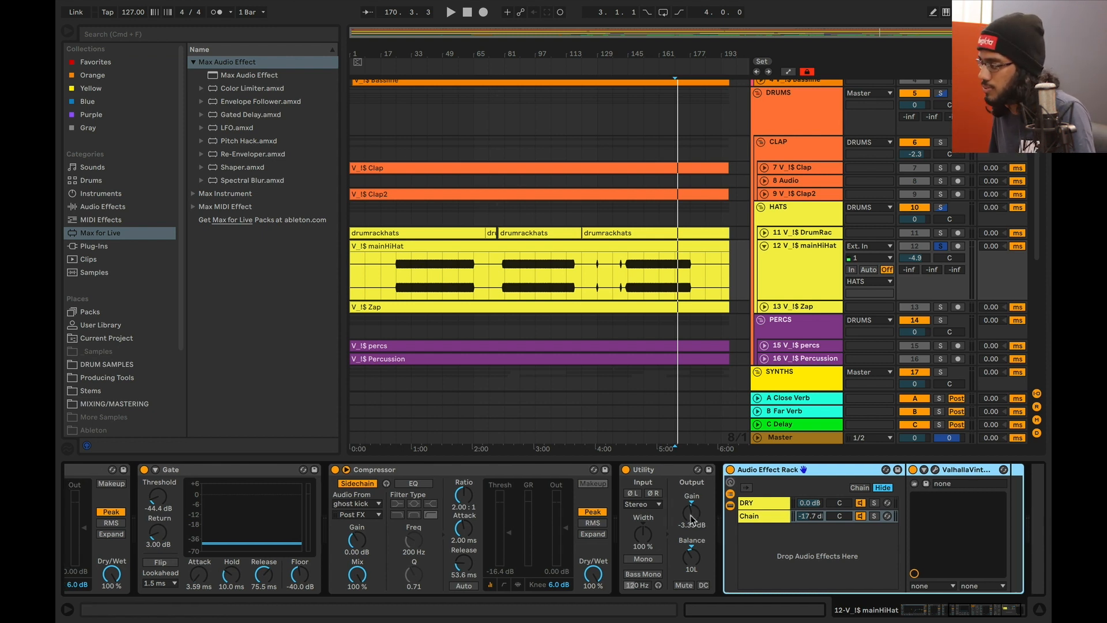
pyautogui.press('space')
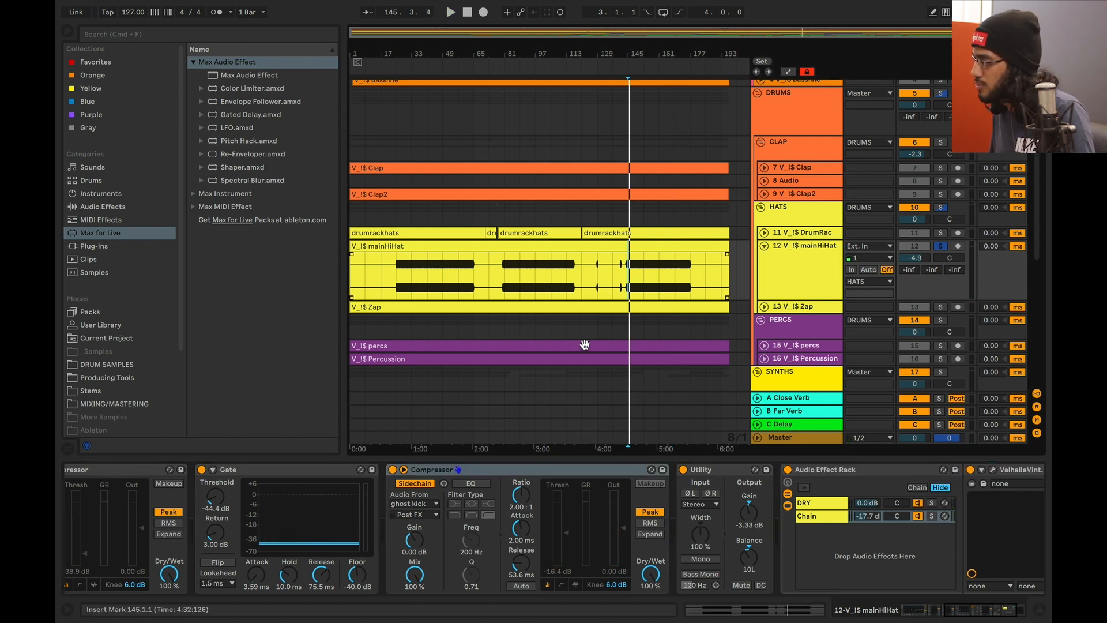
pyautogui.press('space')
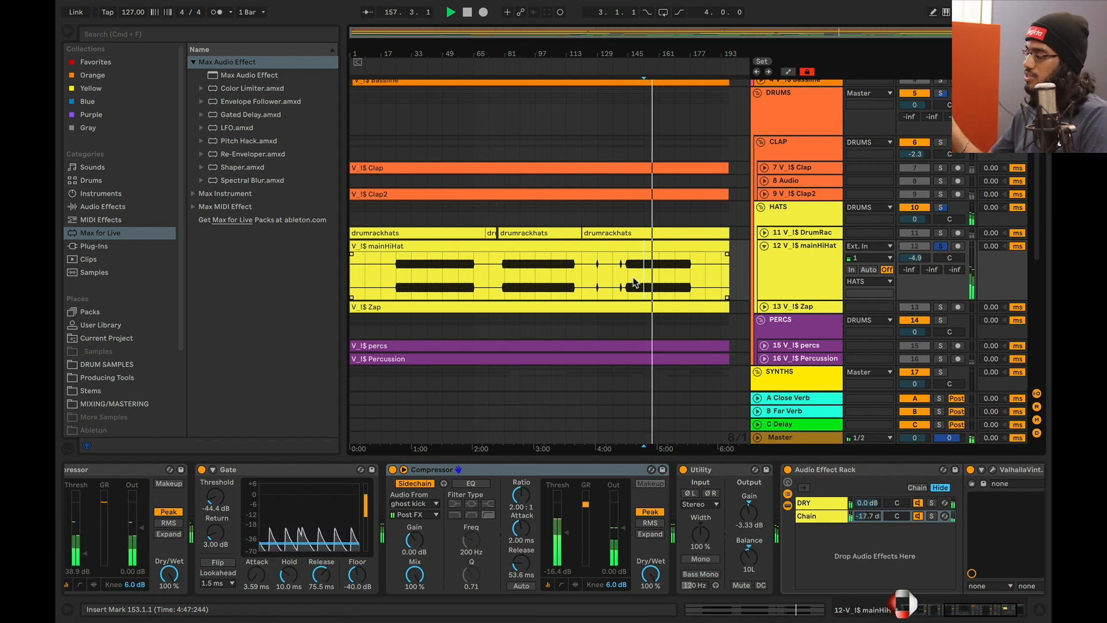
pyautogui.press('space')
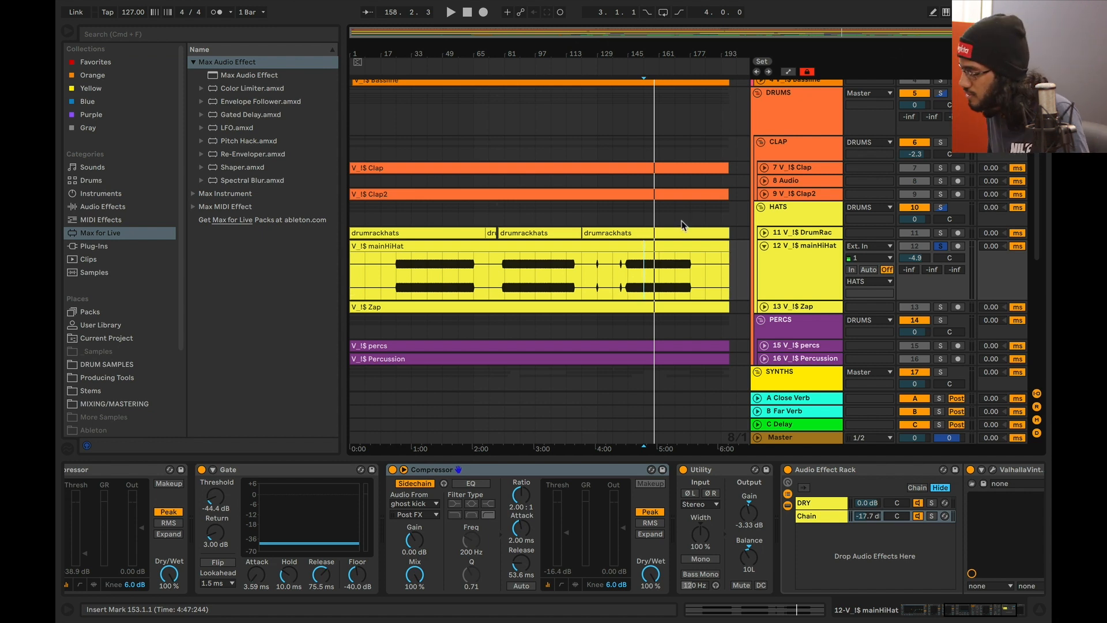
# Select the mainHiHat track and play it again from bar 153.
pyautogui.click(677, 243)
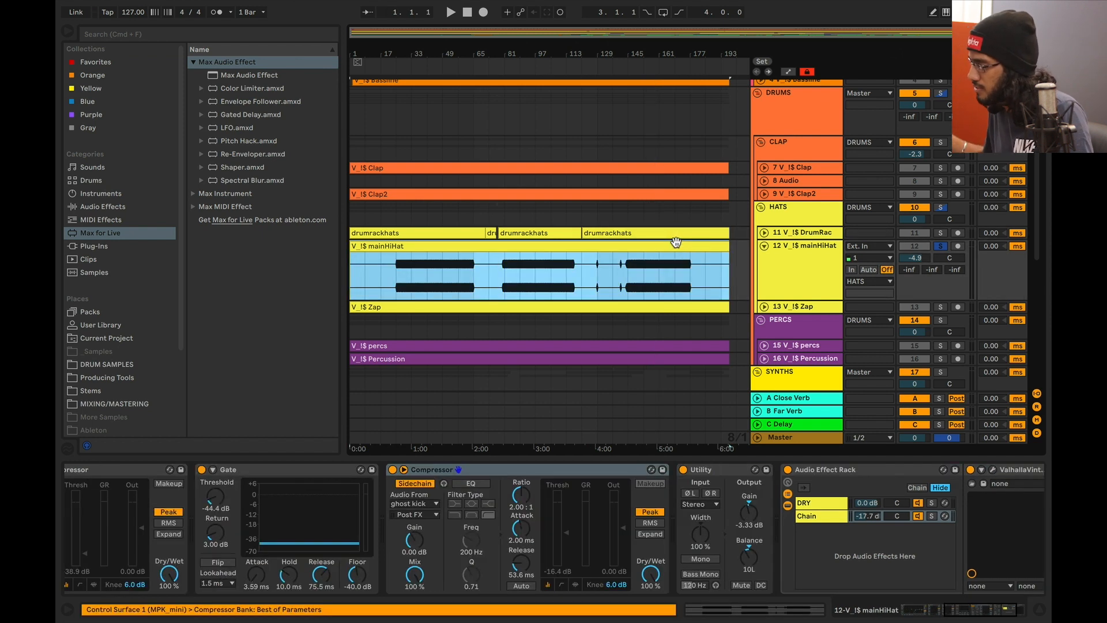
pyautogui.click(646, 214)
pyautogui.press('space')
pyautogui.click(789, 270)
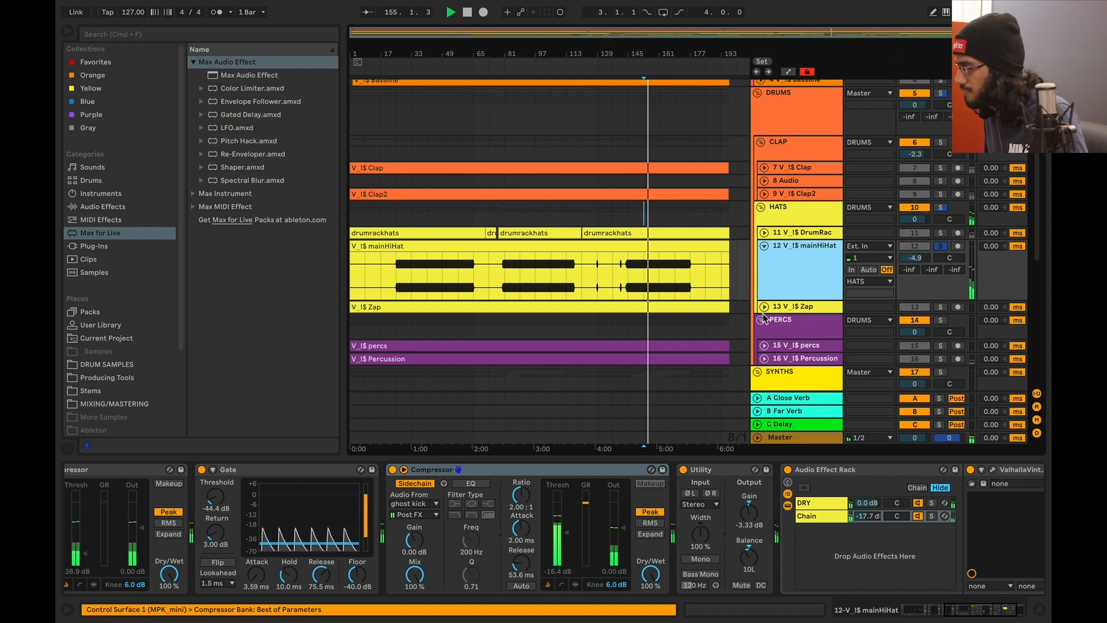
# Compare the Utility device's balance on the mainHiHat track with the one on the DrumRack hats track.
pyautogui.click(731, 530)
pyautogui.click(598, 469)
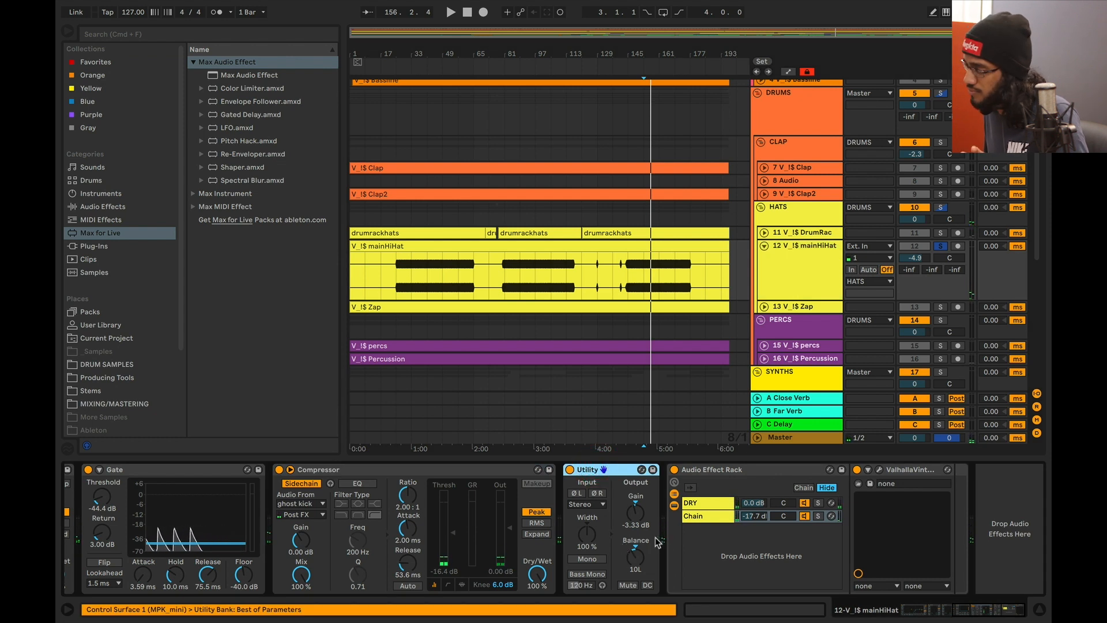
pyautogui.click(810, 233)
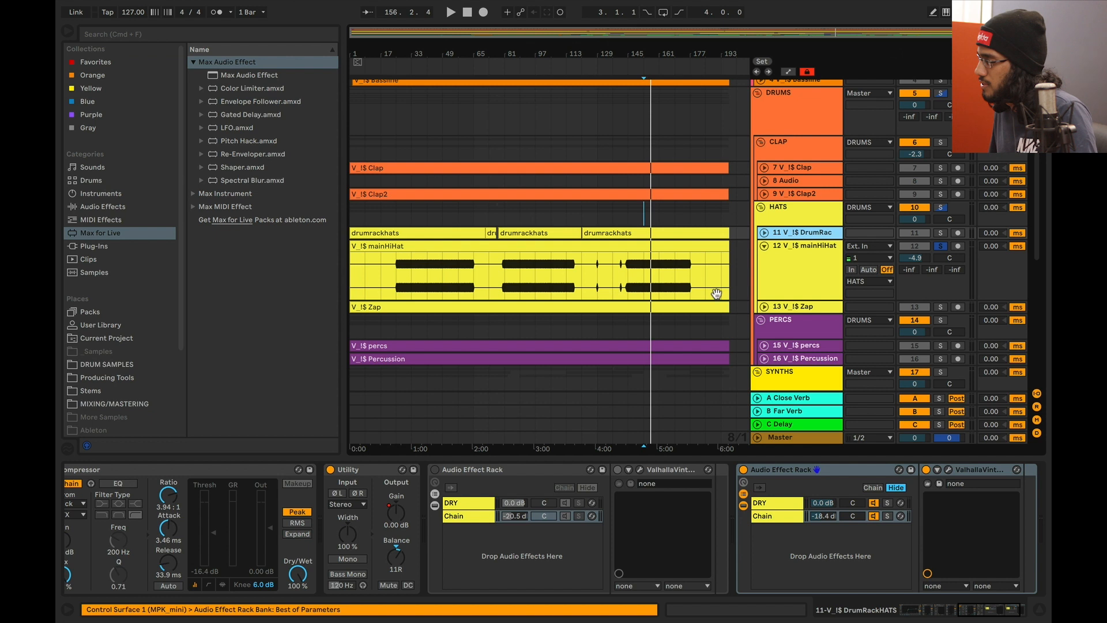
pyautogui.click(812, 268)
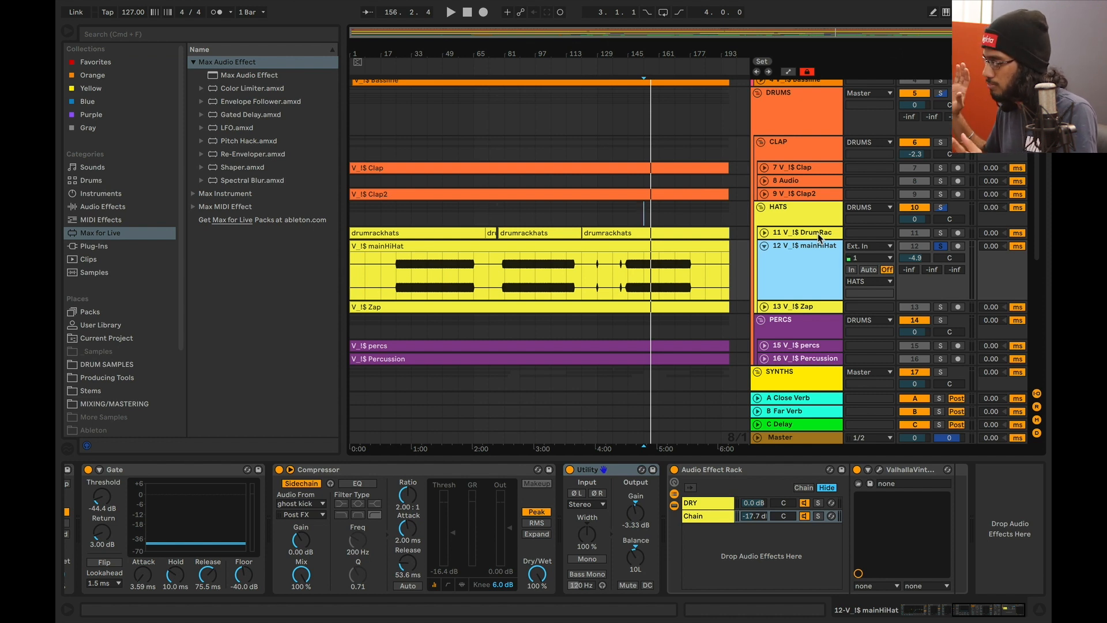
# Unsolo the mainHiHat track and play the full mix from bar 153.
pyautogui.click(941, 250)
pyautogui.scroll(-3, 933, 263)
pyautogui.press('space')
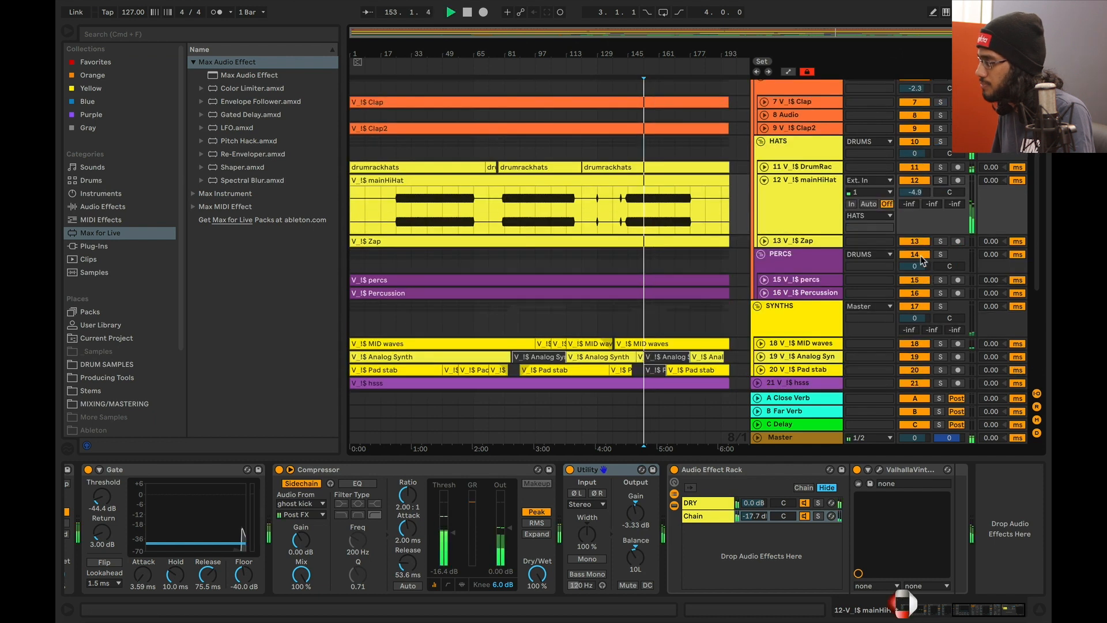
pyautogui.scroll(-1, 770, 241)
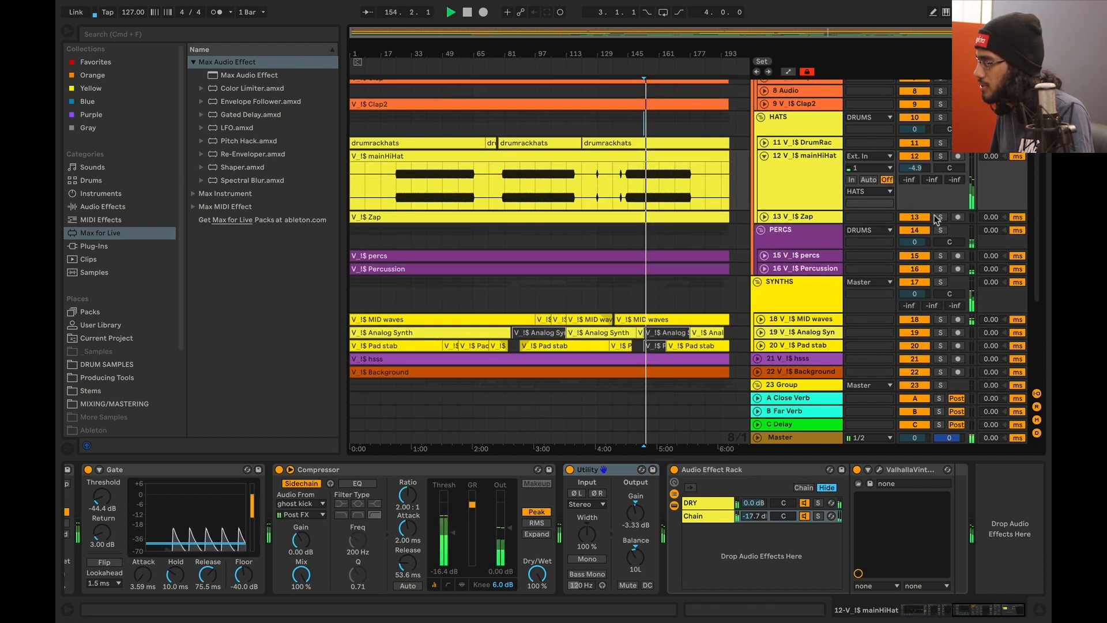
# Unfold and solo the Zap track, and display its device chain.
pyautogui.click(764, 218)
pyautogui.click(941, 218)
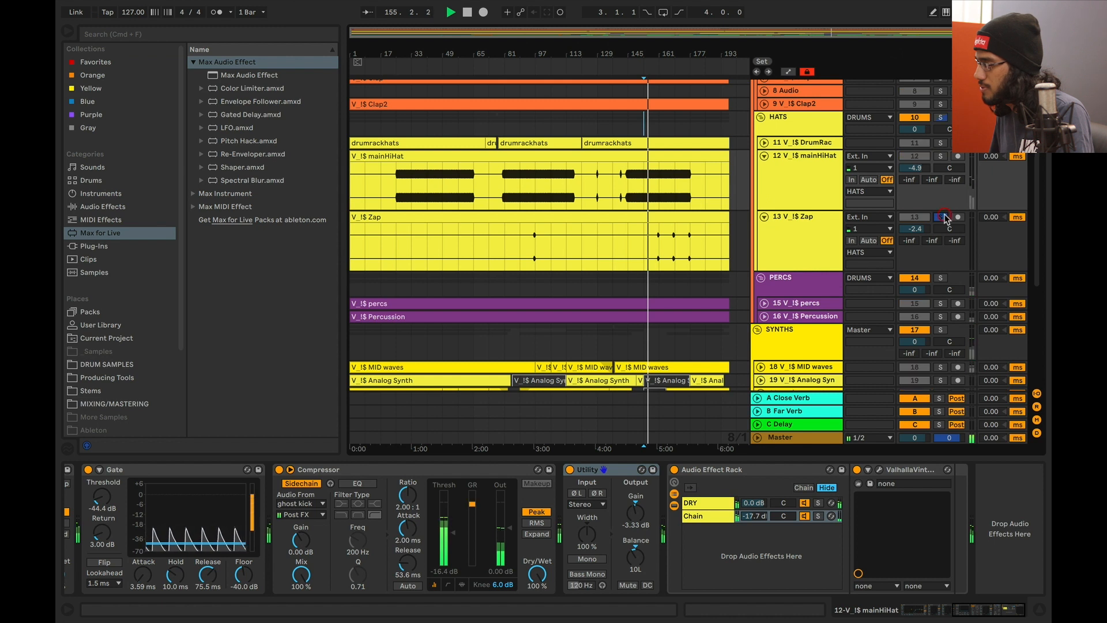
pyautogui.click(812, 249)
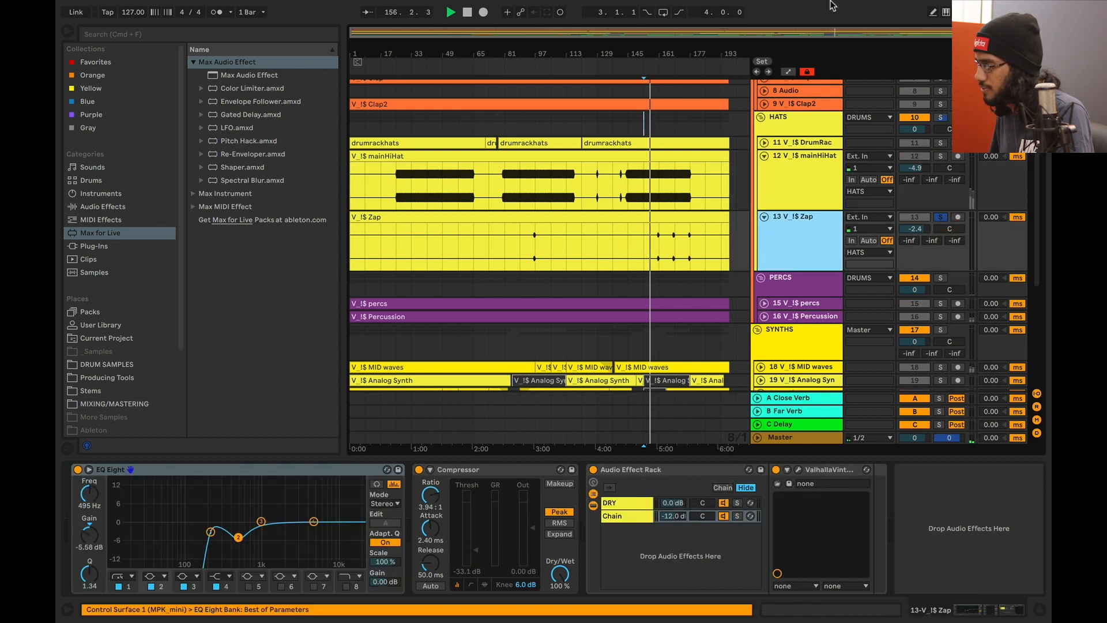
# Play the Zap track's hits from bar 159 while examining its EQ Eight and Compressor, and stop playback.
pyautogui.moveTo(651, 54); pyautogui.dragTo(651, 82)
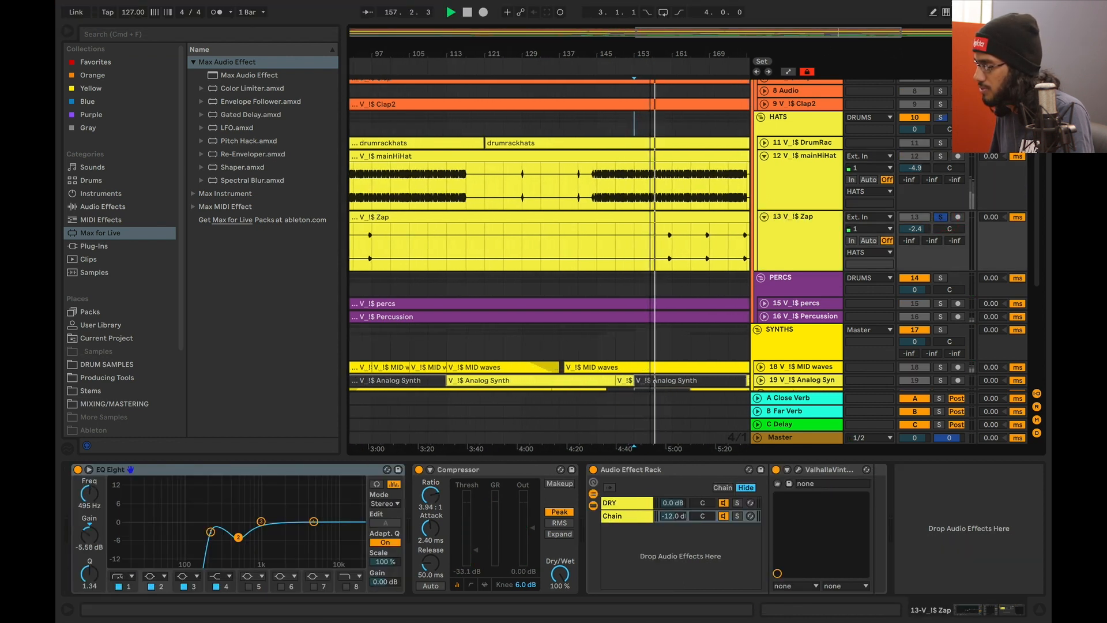
pyautogui.click(662, 250)
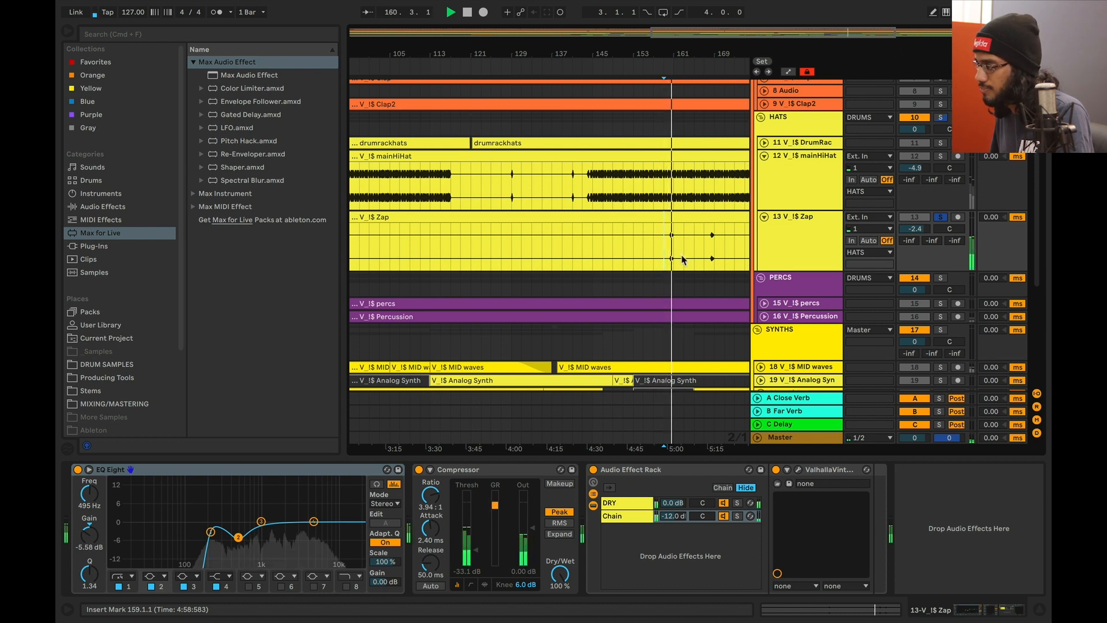
pyautogui.press('space')
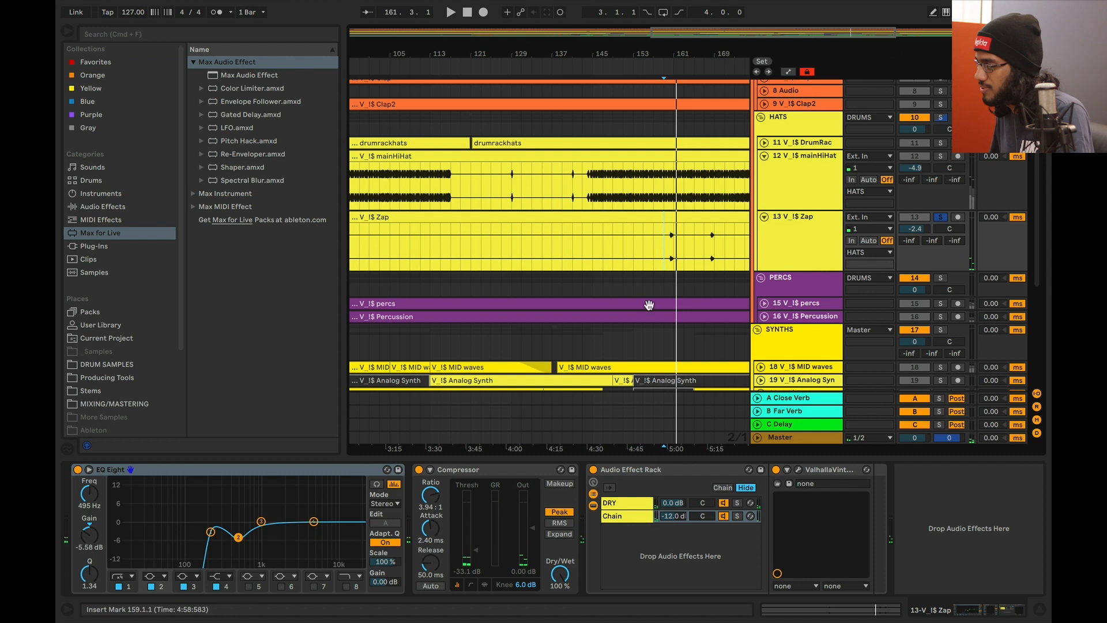
# Fold and unsolo the Zap track, and solo the PERCS group with its device chain displayed.
pyautogui.click(764, 216)
pyautogui.click(778, 225)
pyautogui.click(939, 225)
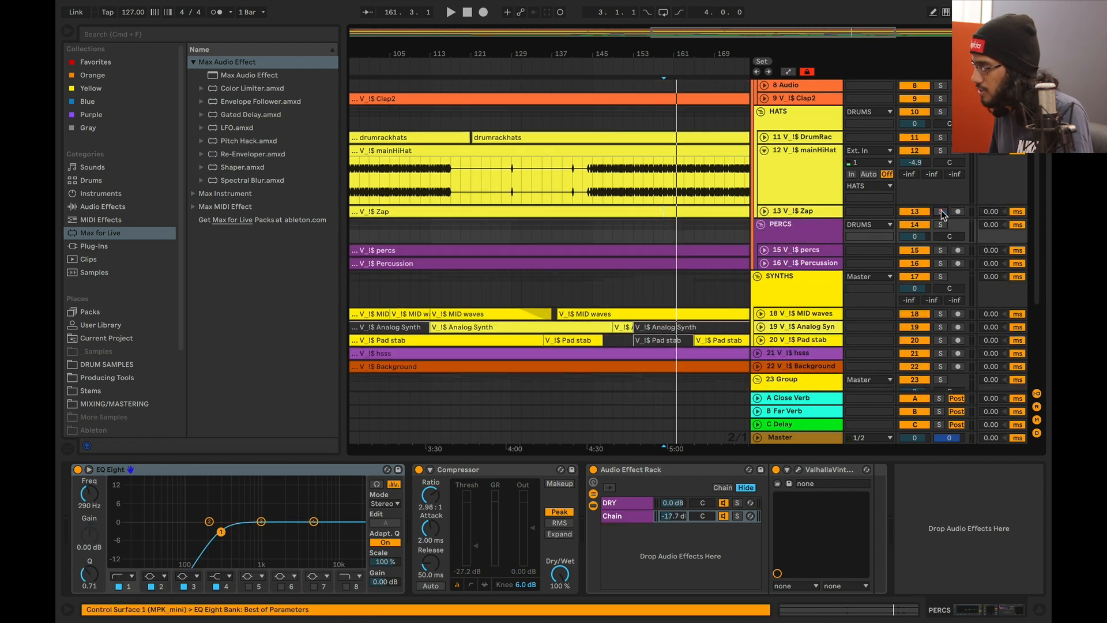
# Unfold the percs track, play it from bar 165 with its device chain displayed, and unsolo the PERCS group.
pyautogui.click(764, 249)
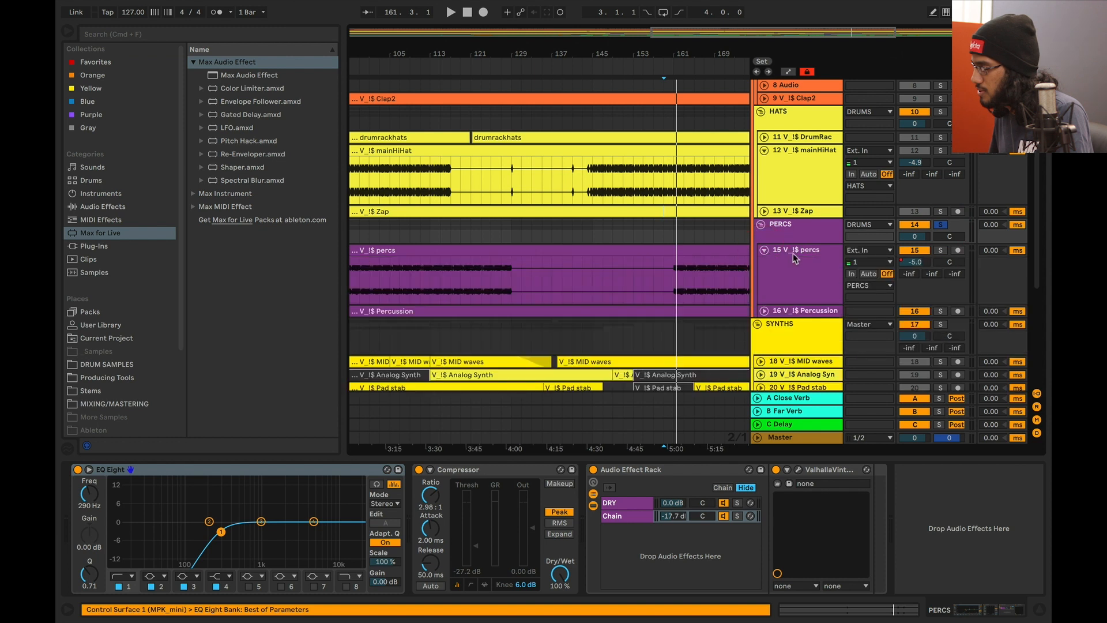
pyautogui.click(690, 280)
pyautogui.press('space')
pyautogui.click(816, 276)
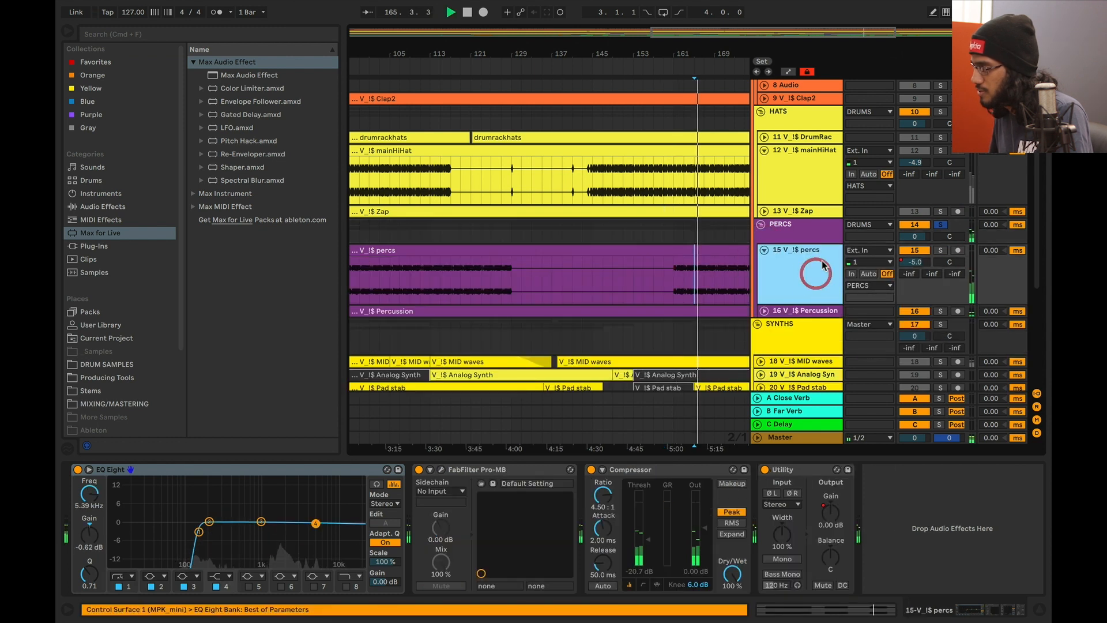
pyautogui.click(940, 225)
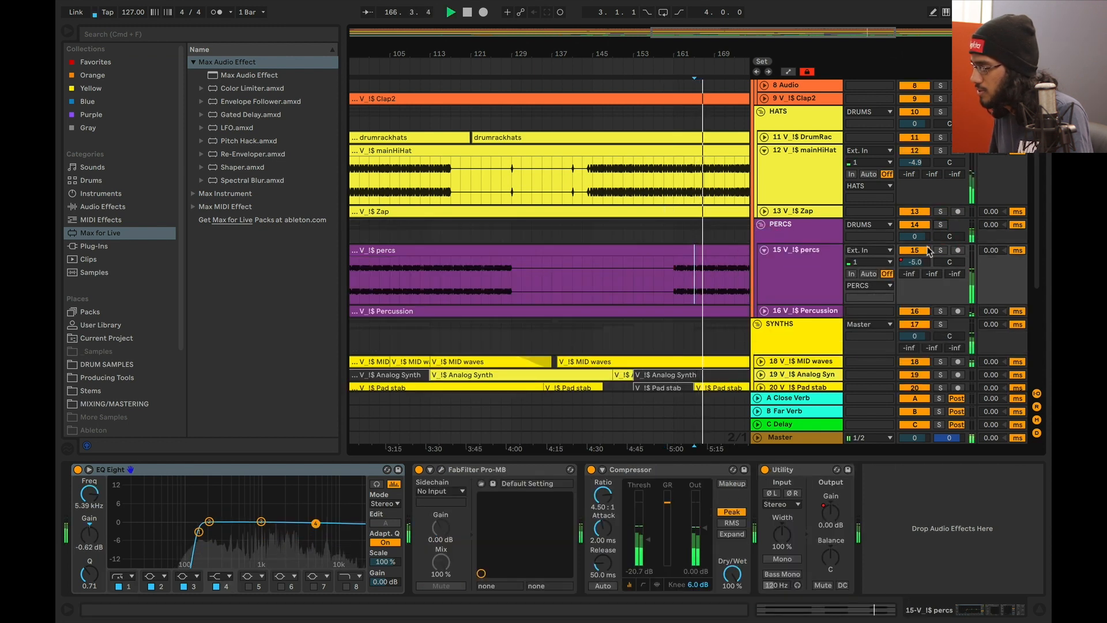
# Open FabFilter Pro-MB on the percs track, display band 2's settings and move the window clear of the track list.
pyautogui.click(442, 471)
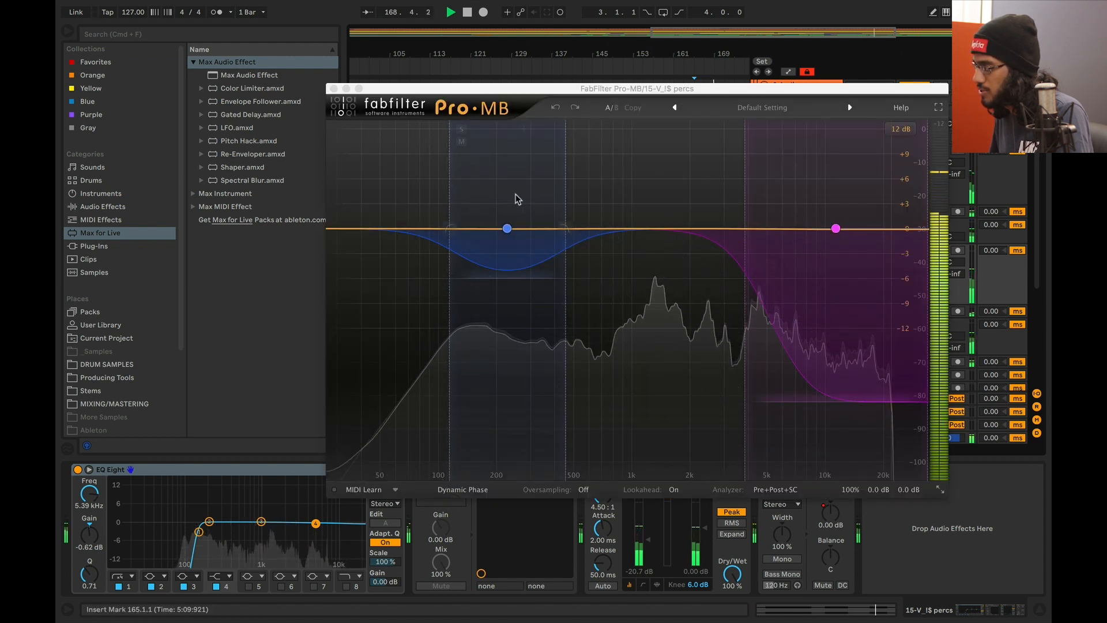
pyautogui.click(506, 228)
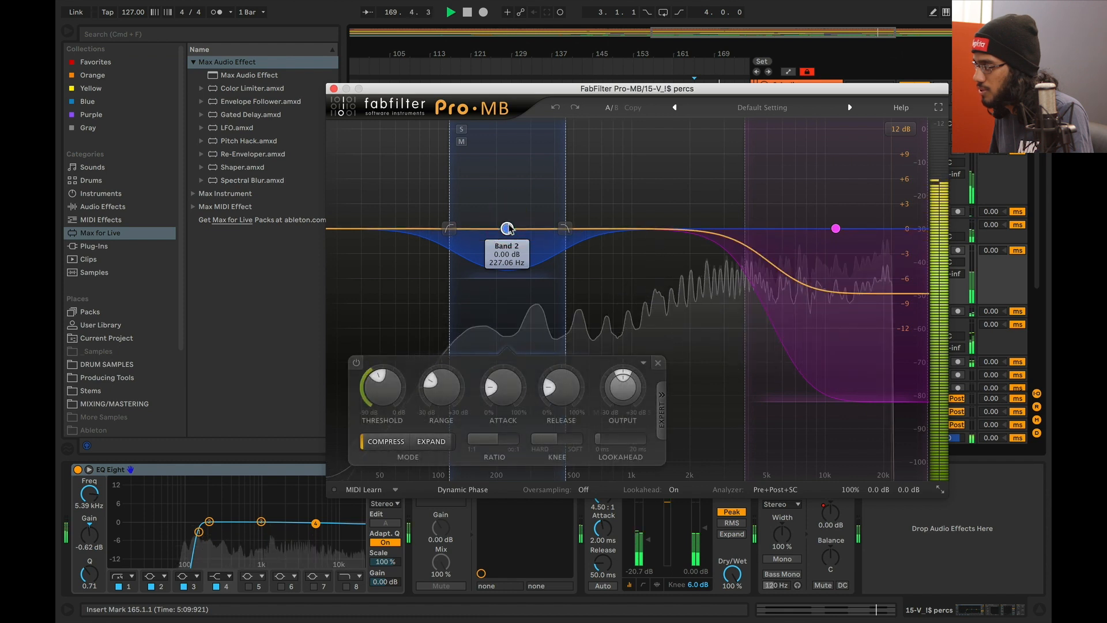
pyautogui.moveTo(466, 88); pyautogui.dragTo(310, 76)
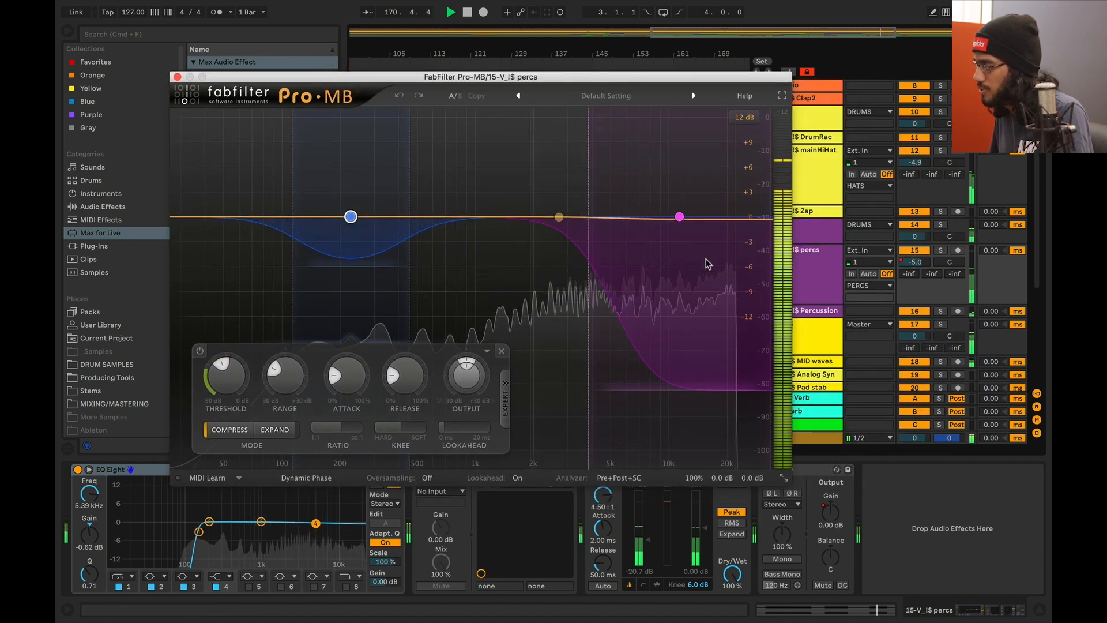
# Solo the percs track and compare its sound with Pro-MB's band 2 bypassed and re-enabled.
pyautogui.click(941, 249)
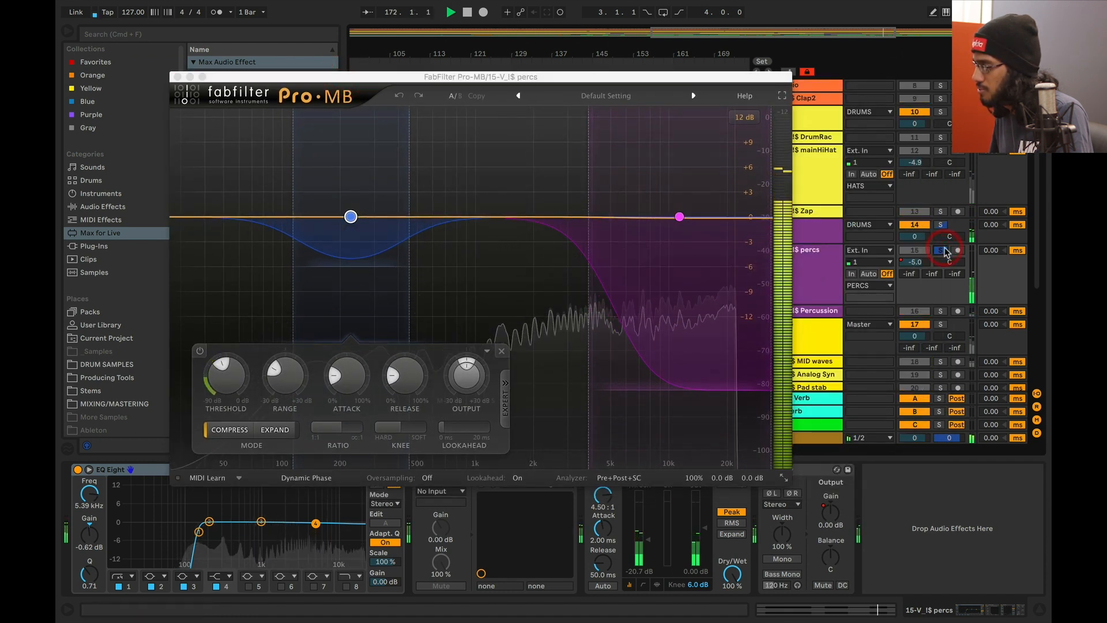
pyautogui.click(351, 217)
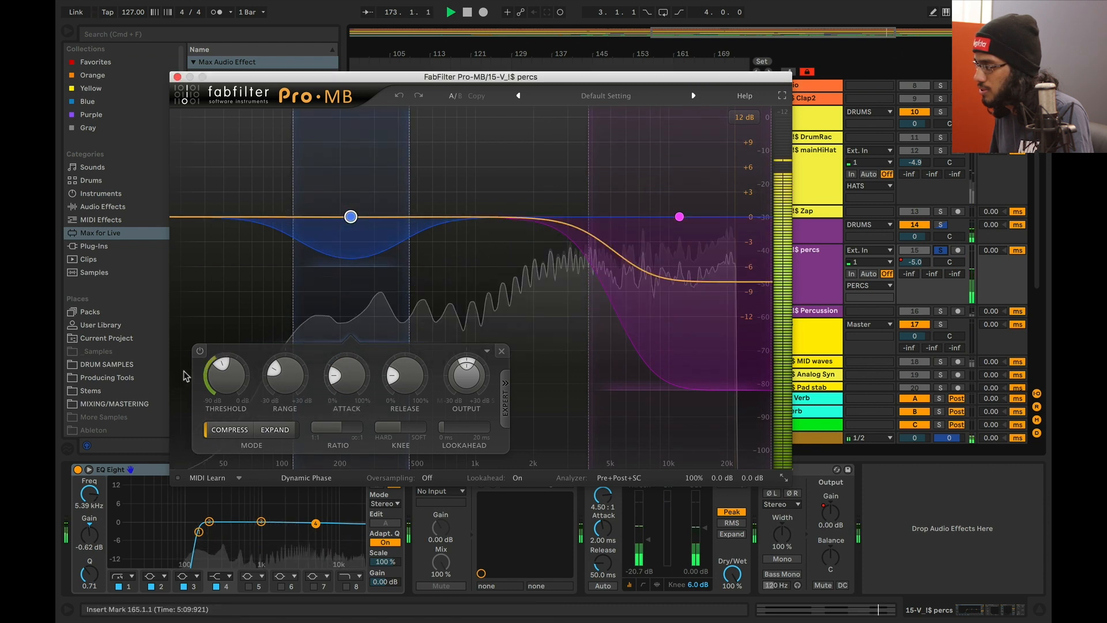
pyautogui.click(200, 351)
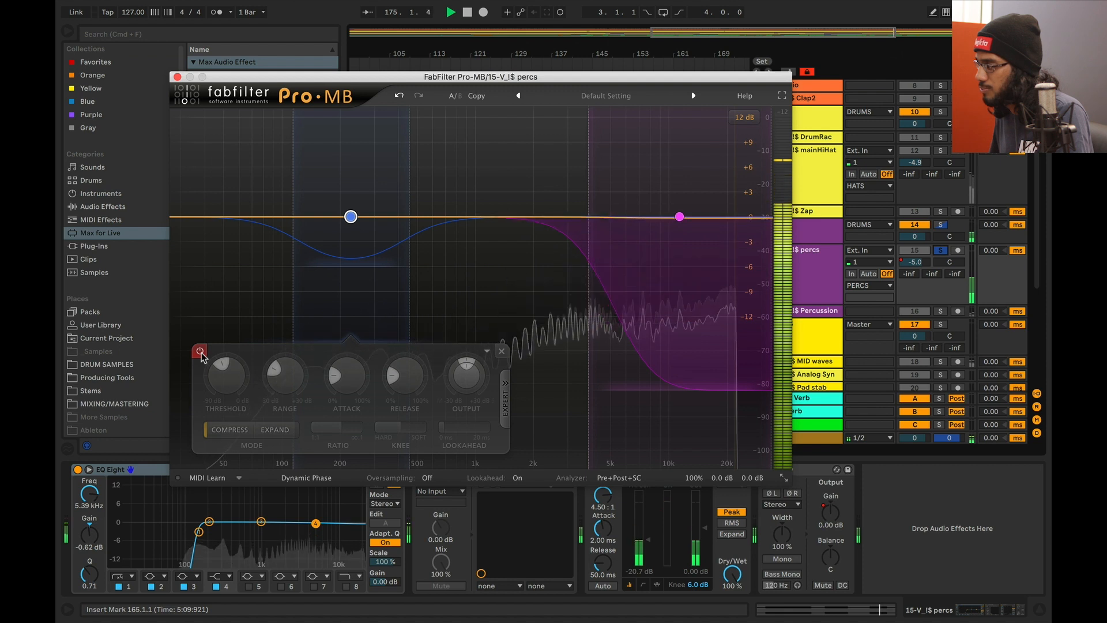
pyautogui.click(200, 351)
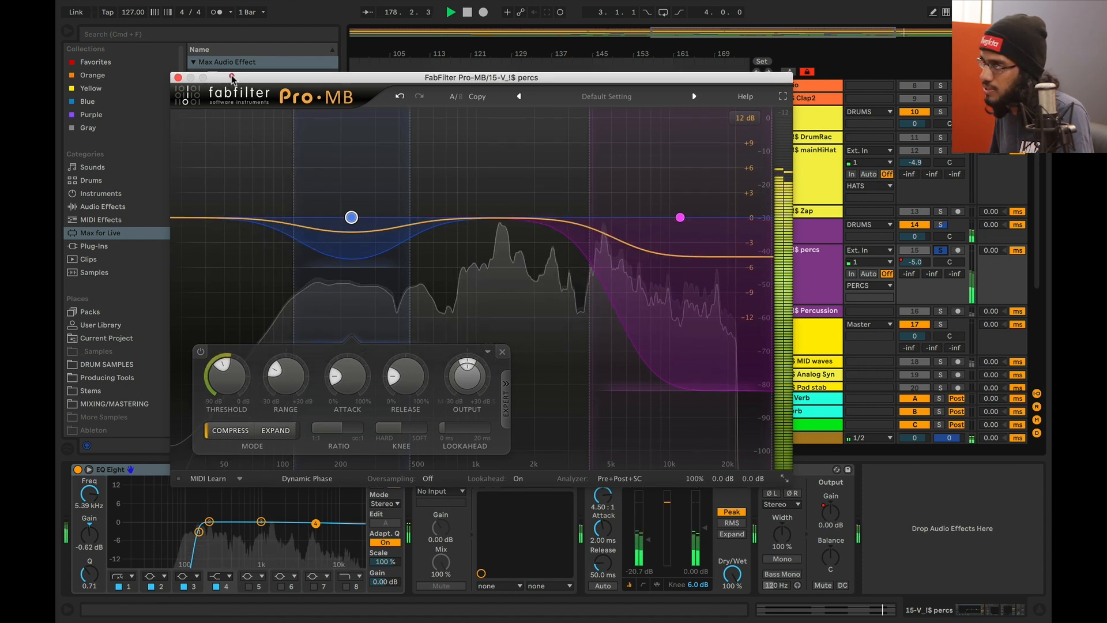
pyautogui.moveTo(229, 77); pyautogui.dragTo(263, 79)
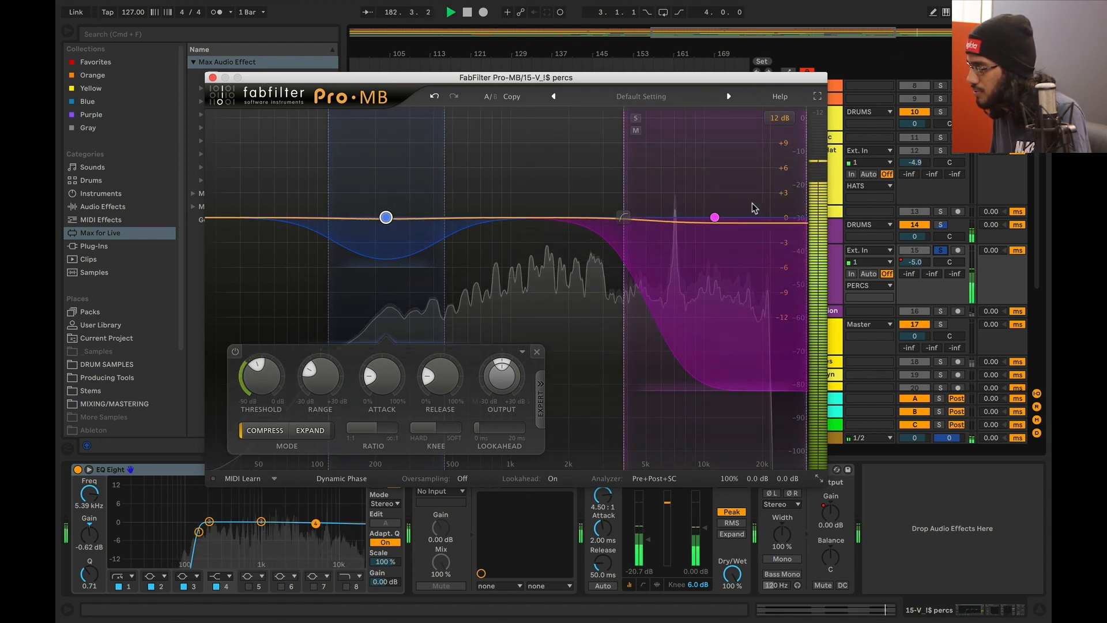
# Display Pro-MB's band 1 settings, compare playback from bar 165 with the band bypassed and re-enabled, and close the plug-in window.
pyautogui.click(714, 218)
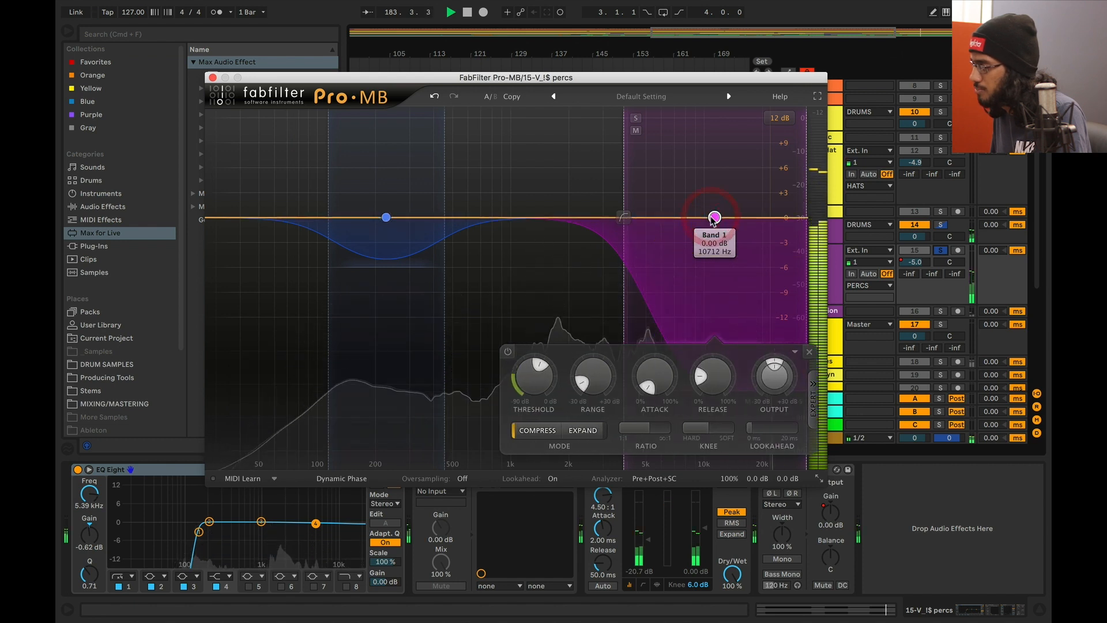
pyautogui.click(507, 351)
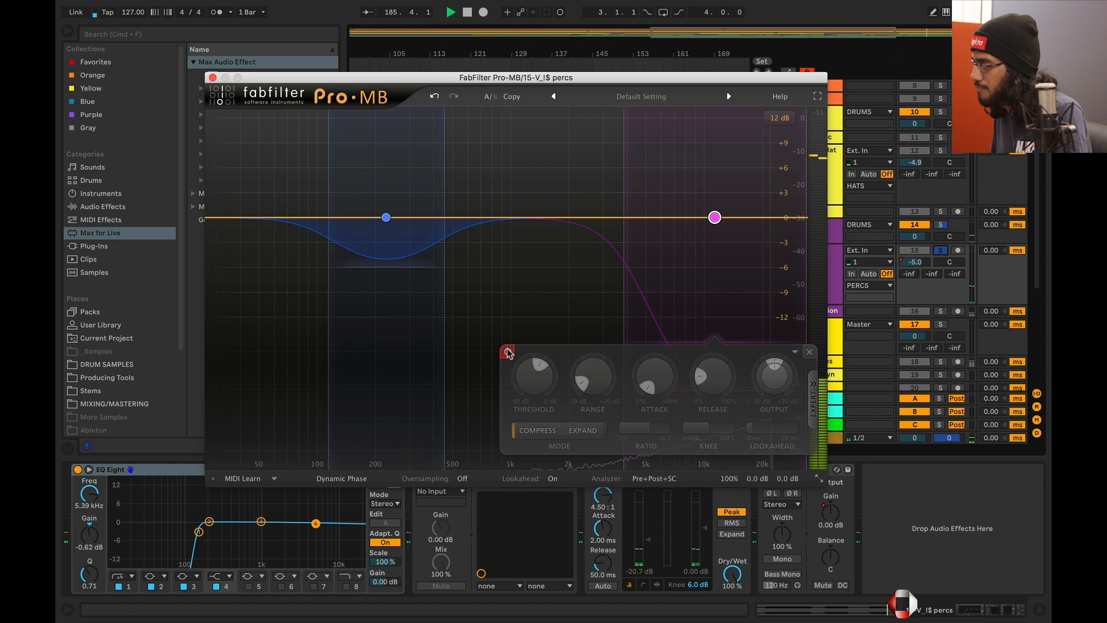
pyautogui.press('space')
pyautogui.press('space')
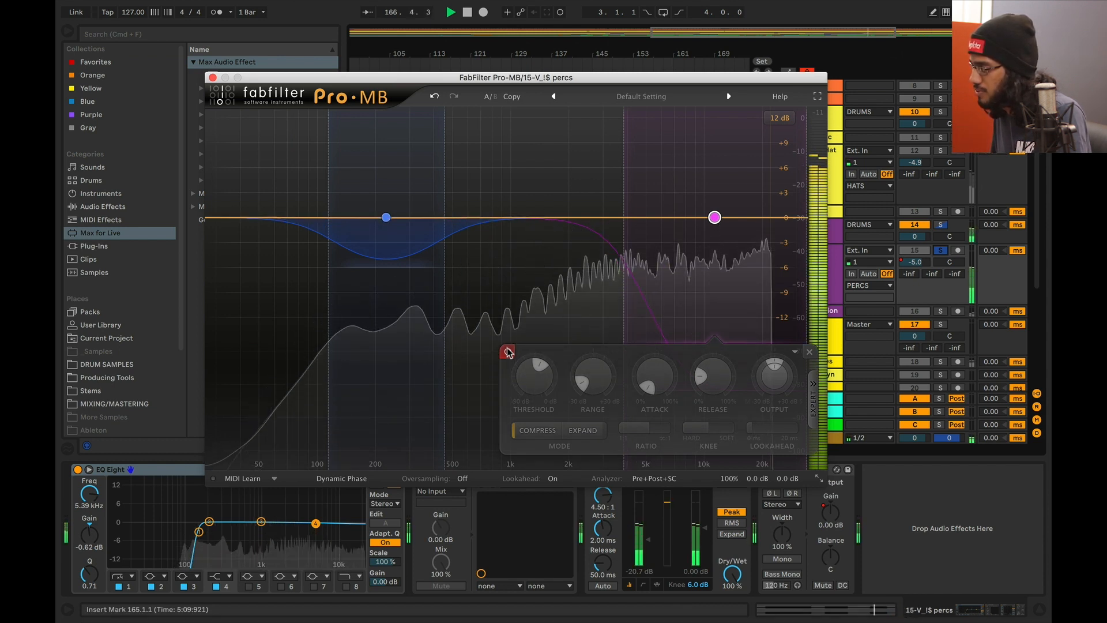
pyautogui.click(507, 351)
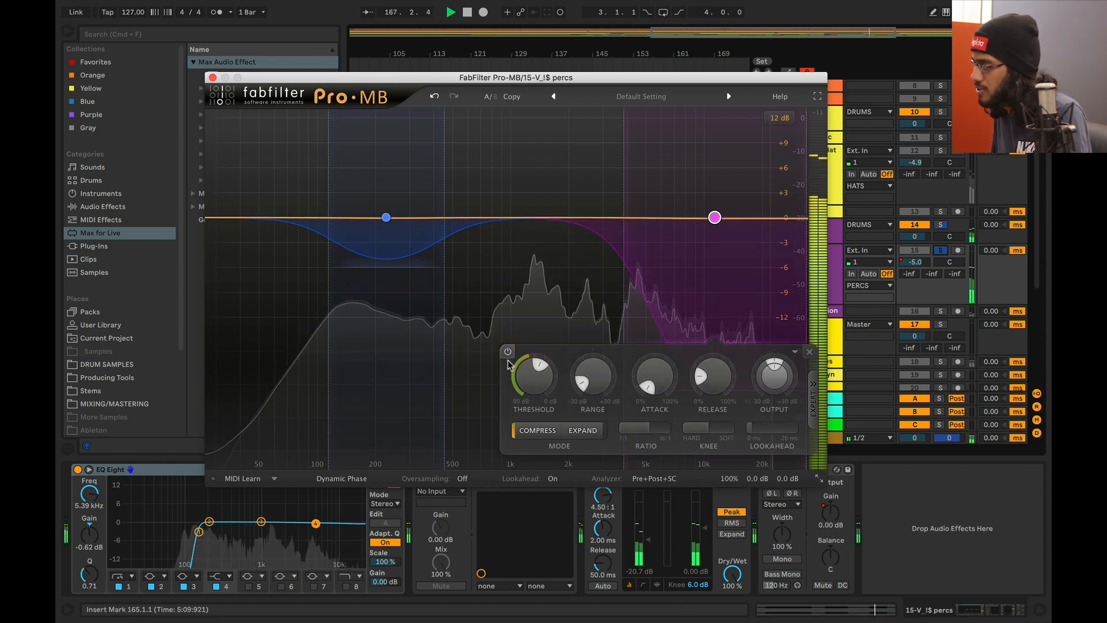
pyautogui.click(213, 77)
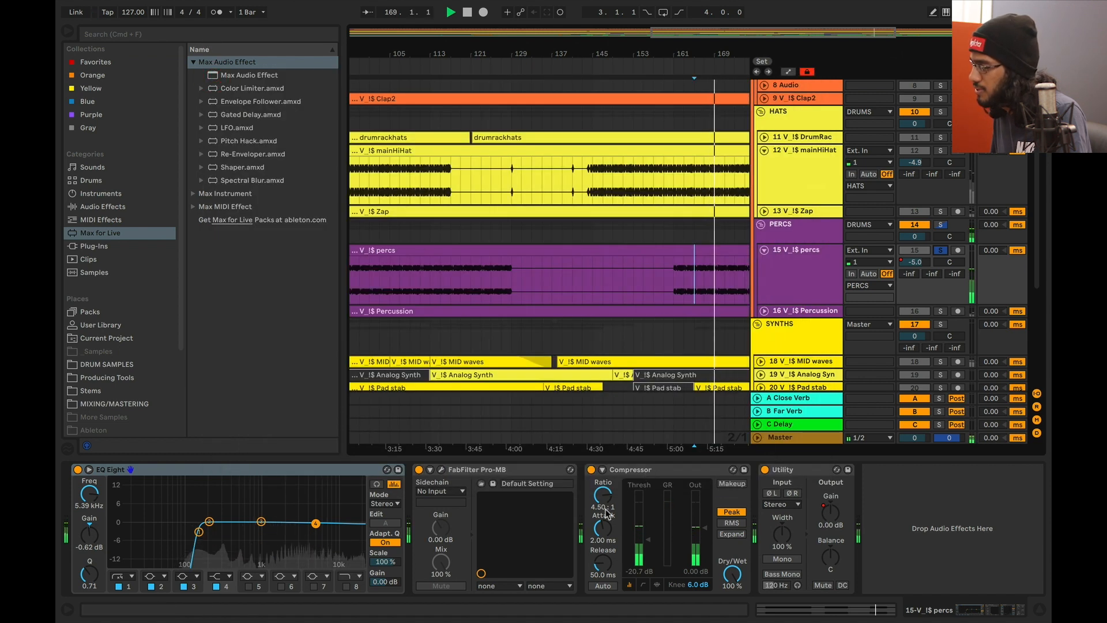
# Examine the Compressor on the percs track, play a short passage through it and stop playback.
pyautogui.click(626, 476)
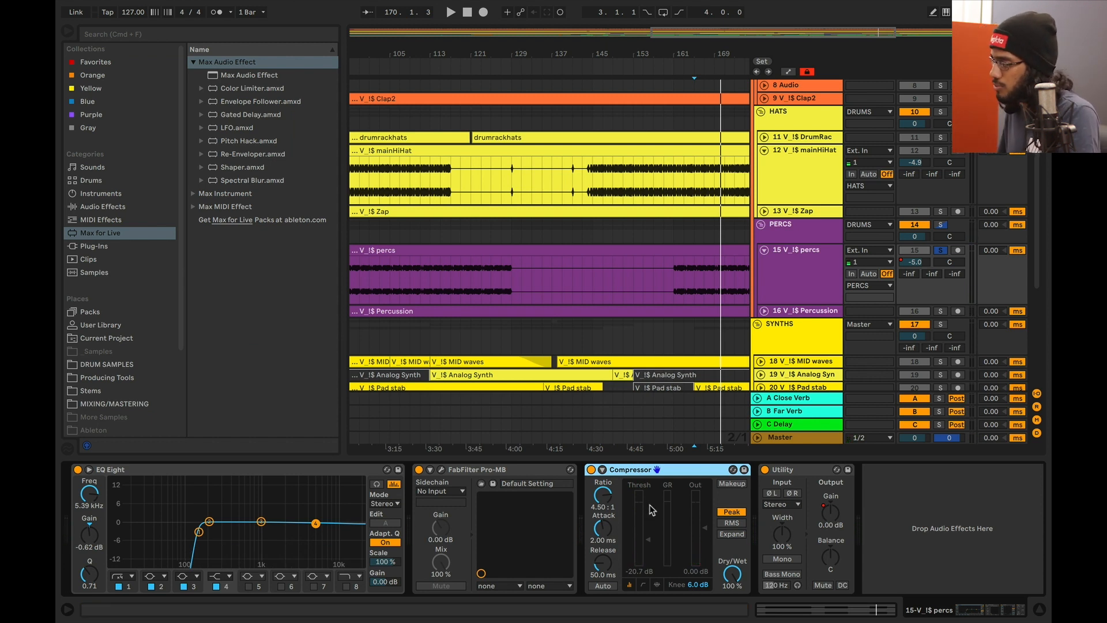
pyautogui.press('space')
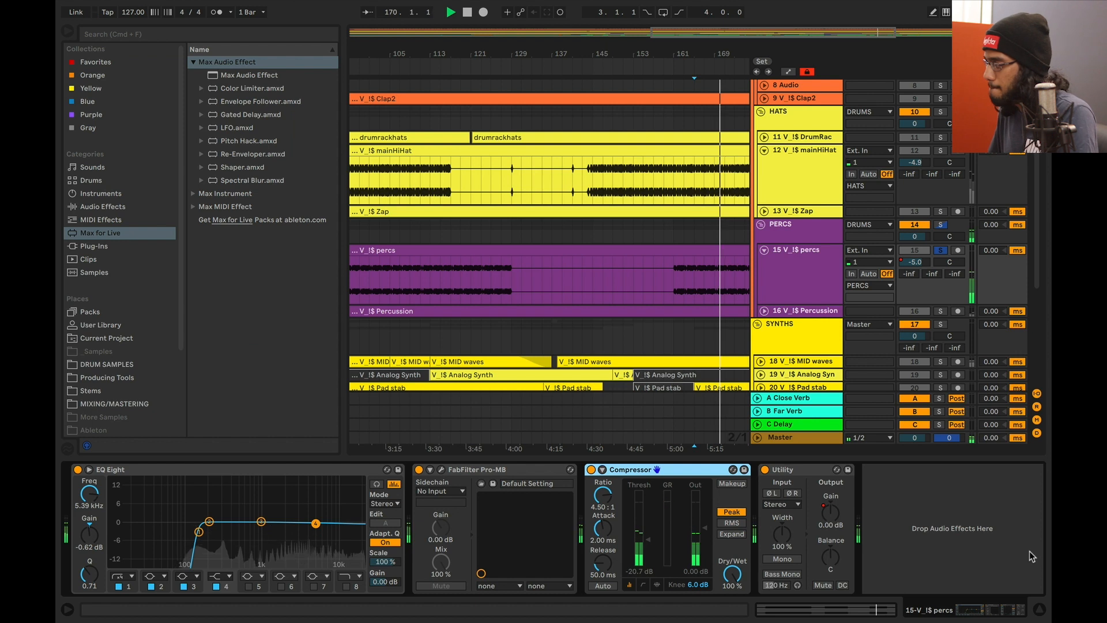
pyautogui.press('space')
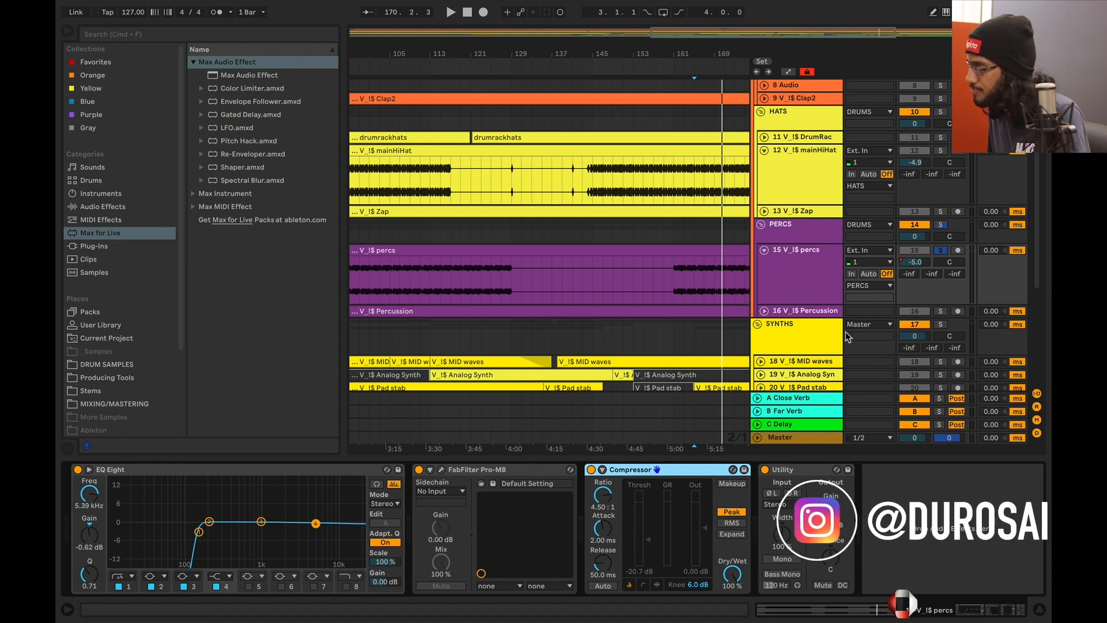
# Unsolo the percs track, display the Percussion track's devices and play that track soloed from bar 165.
pyautogui.scroll(-3, 847, 336)
pyautogui.click(814, 279)
pyautogui.click(815, 242)
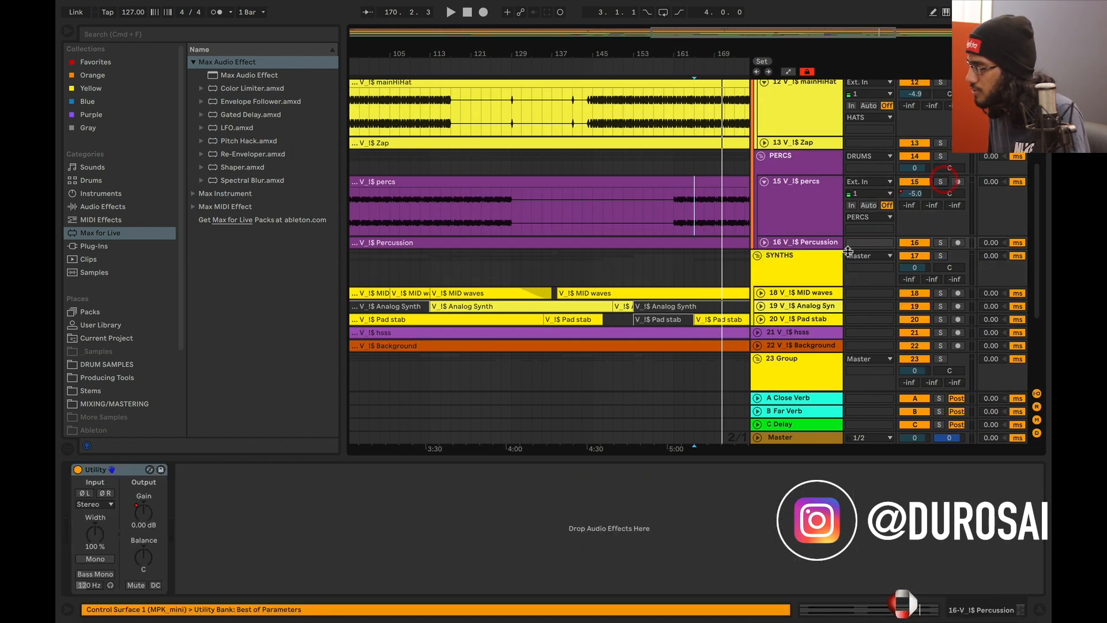
pyautogui.press('space')
pyautogui.click(940, 243)
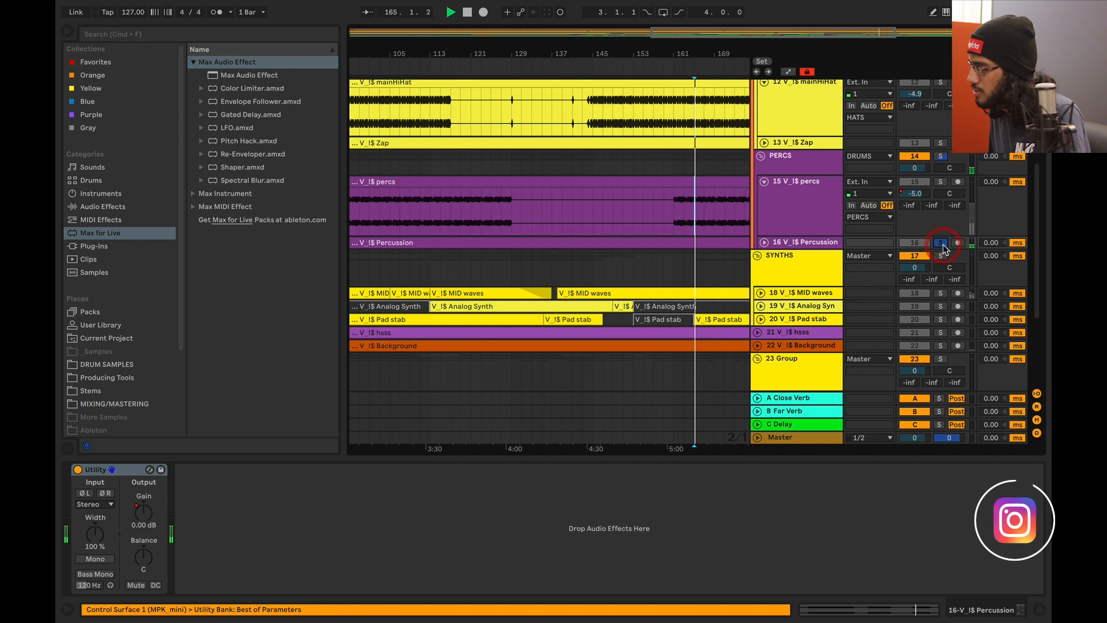
# Unfold the Percussion track and examine its Utility device during playback.
pyautogui.click(764, 242)
pyautogui.click(785, 263)
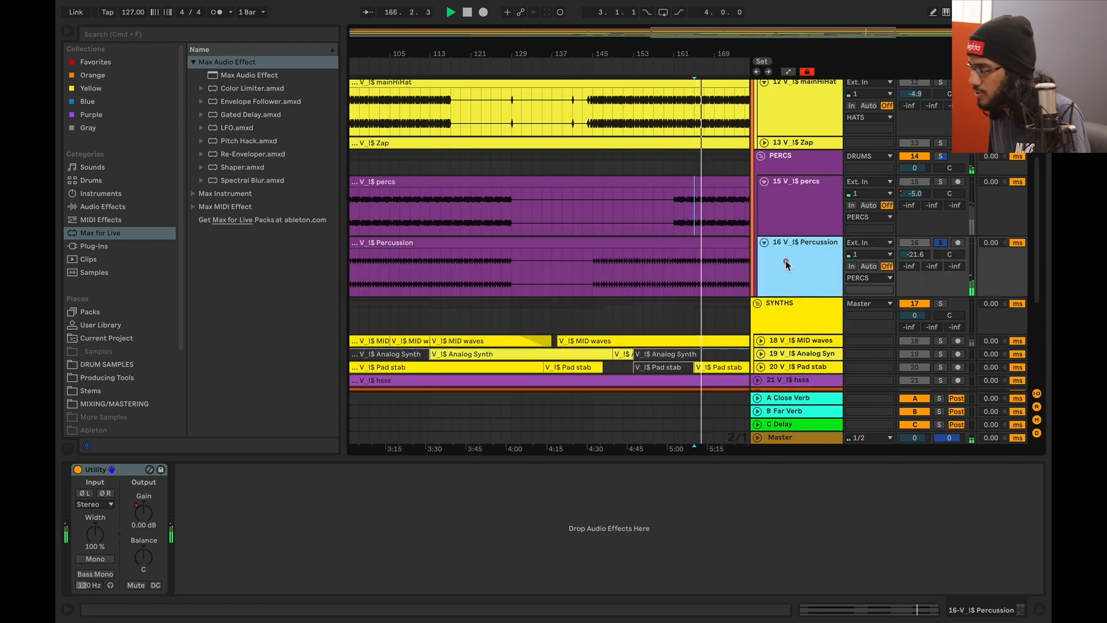
pyautogui.click(804, 261)
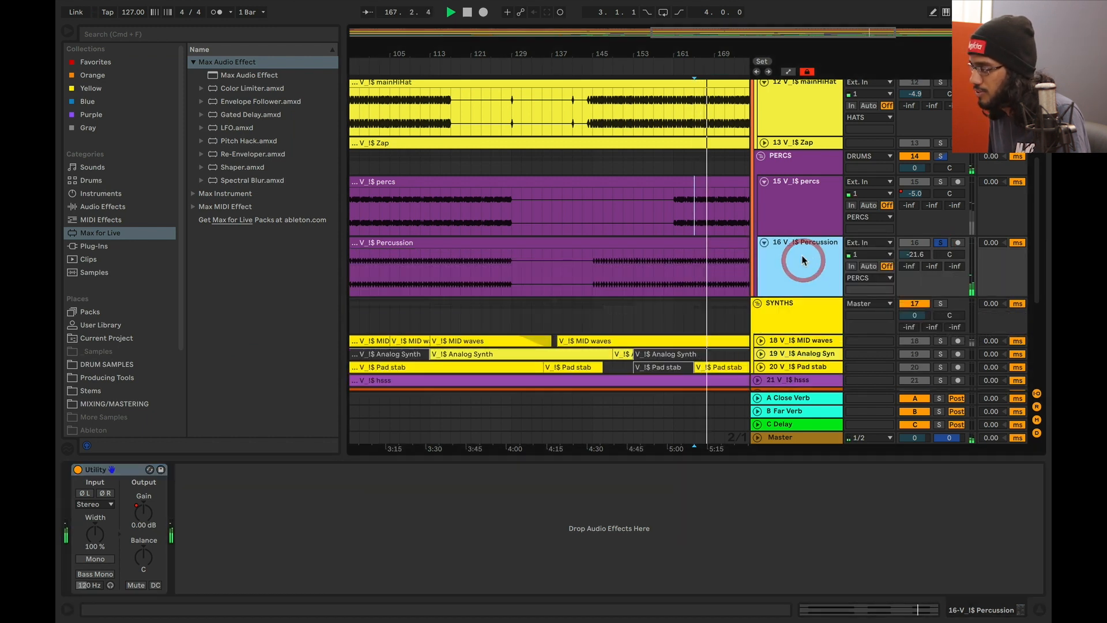
pyautogui.click(203, 481)
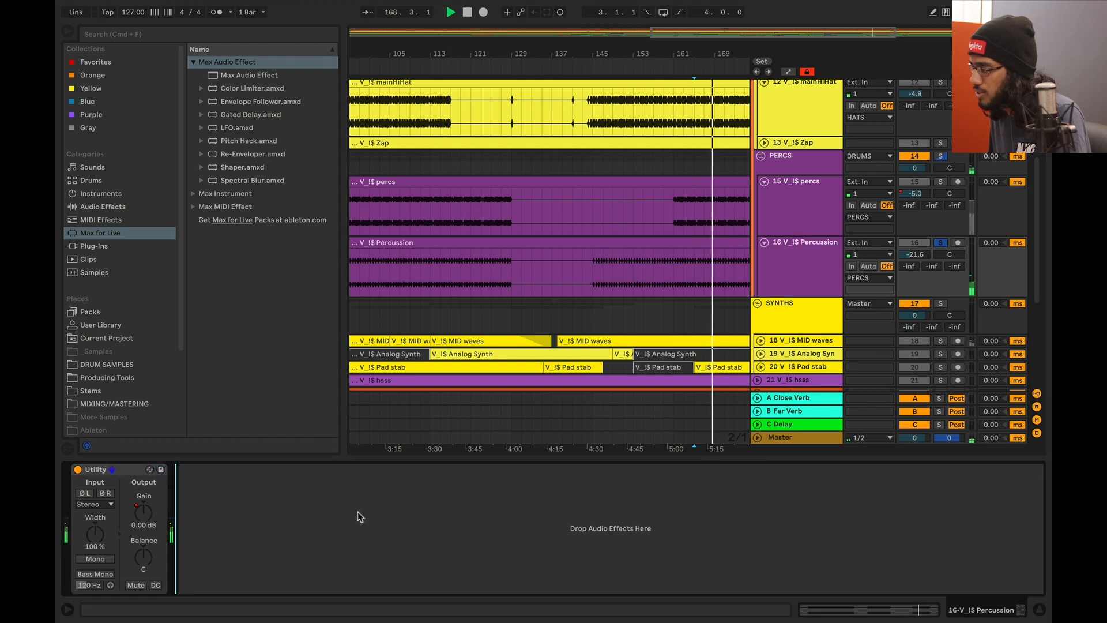
pyautogui.click(118, 531)
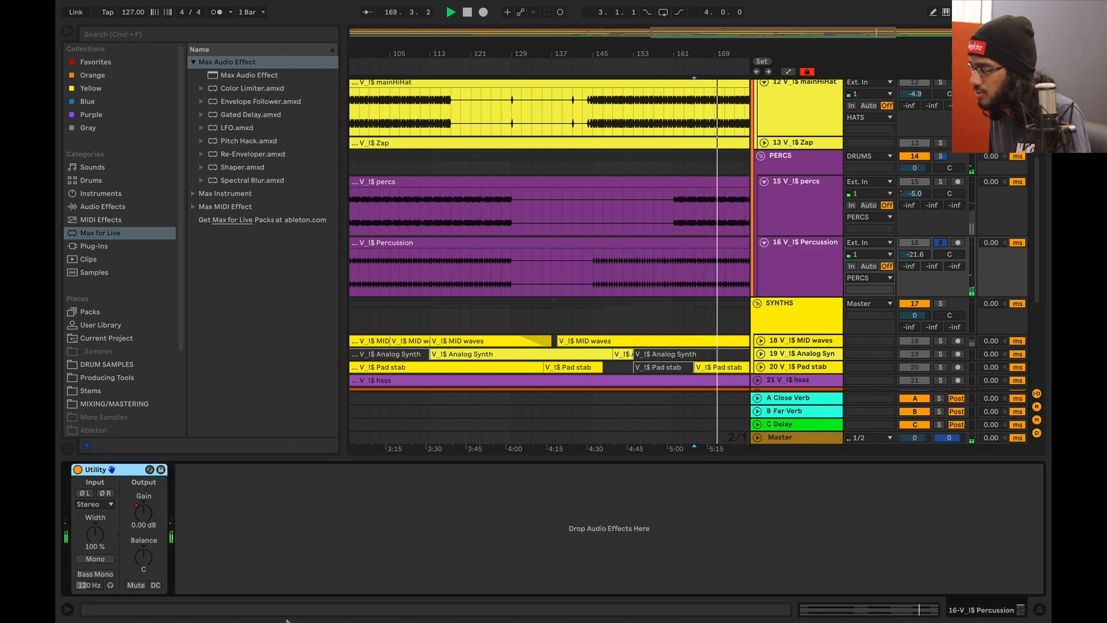
# Show the arrangement's automation lanes and examine the Percussion track's automation across the song.
pyautogui.moveTo(671, 33); pyautogui.dragTo(671, 18)
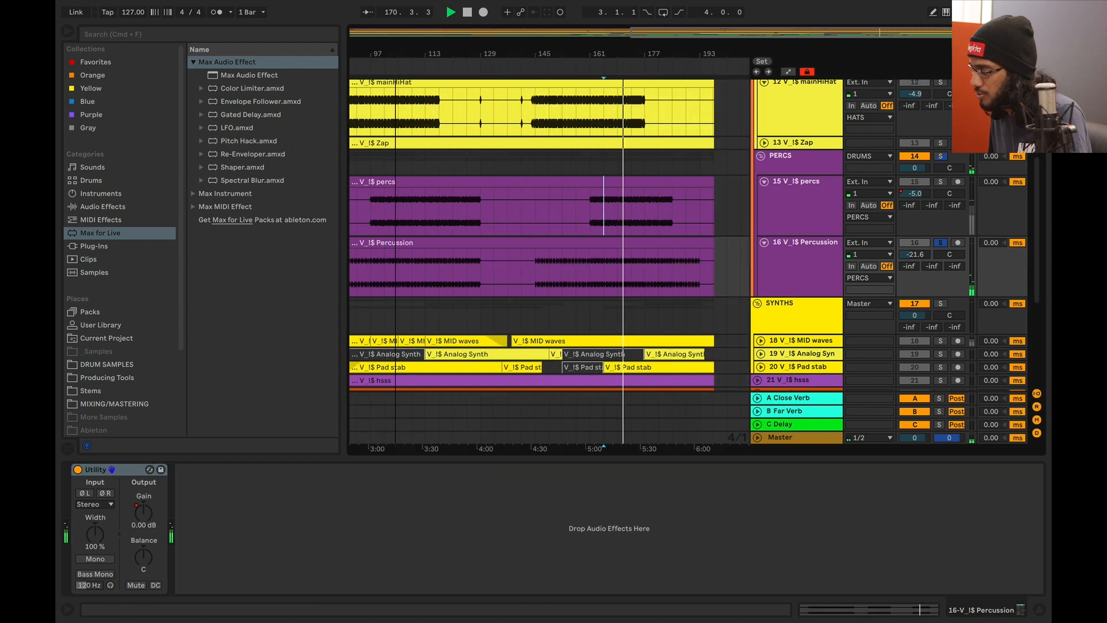
pyautogui.press('-')
pyautogui.press('a')
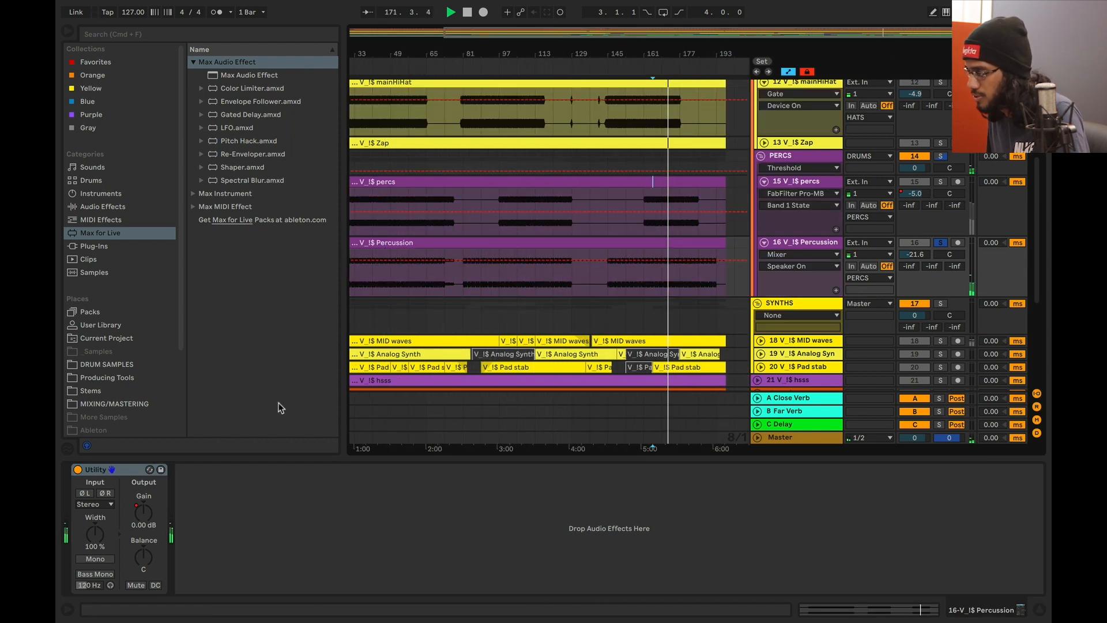
pyautogui.click(143, 512)
pyautogui.hscroll(-3, 493, 263)
pyautogui.click(506, 260)
# Set the playback start to bar 17 and play the MID waves track soloed with its device chain displayed.
pyautogui.moveTo(514, 29); pyautogui.dragTo(547, 16)
pyautogui.hscroll(5, 597, 297)
pyautogui.press('space')
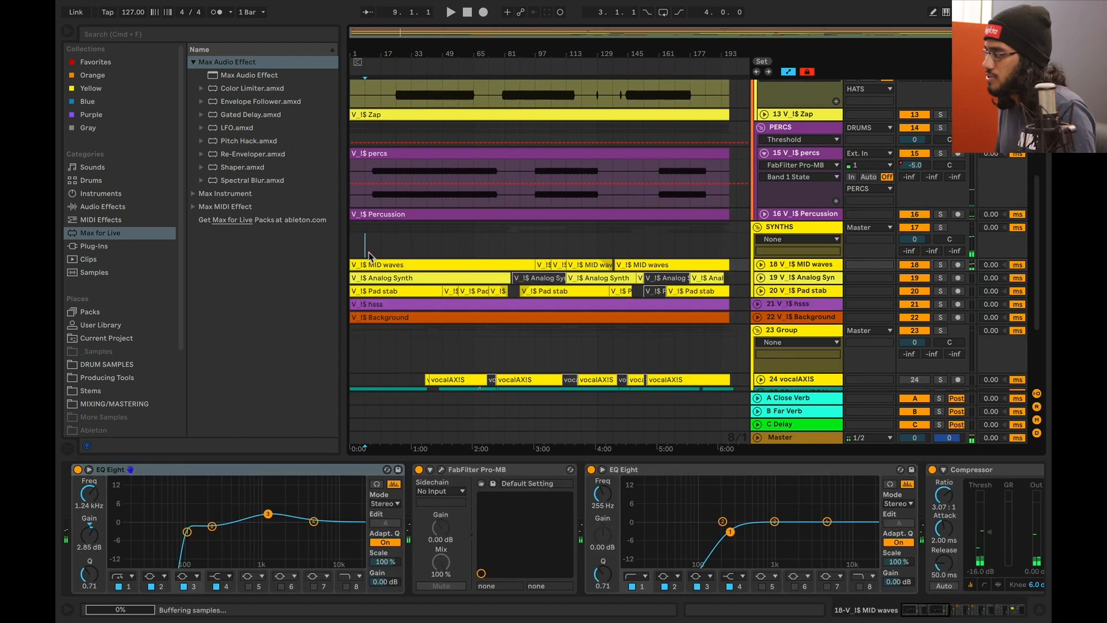
pyautogui.click(381, 245)
pyautogui.click(792, 230)
pyautogui.click(817, 268)
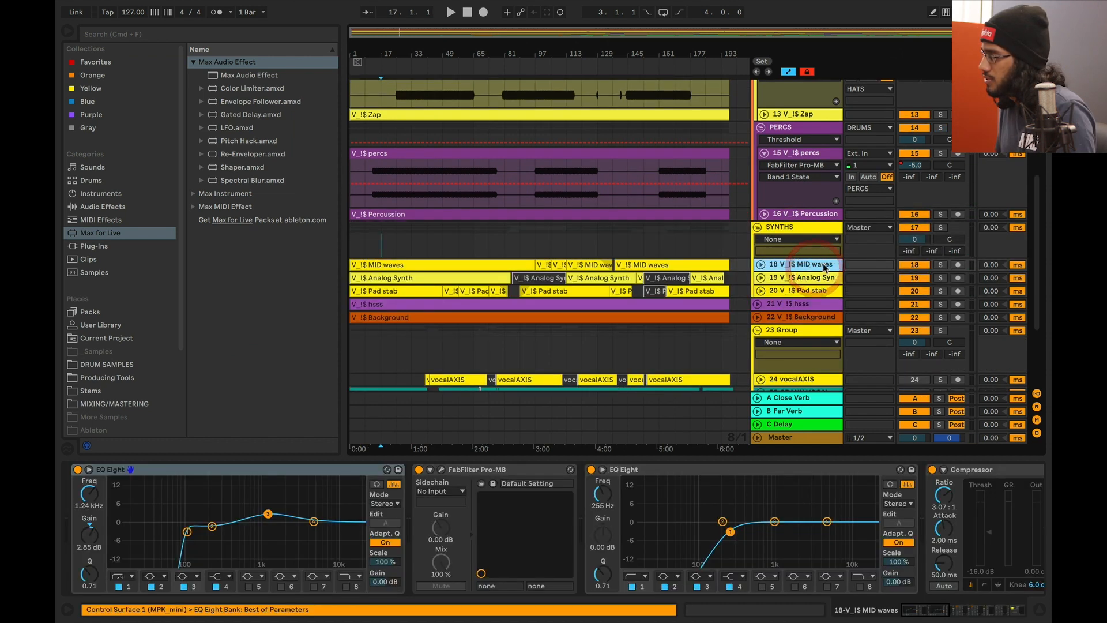
pyautogui.click(941, 265)
pyautogui.press('space')
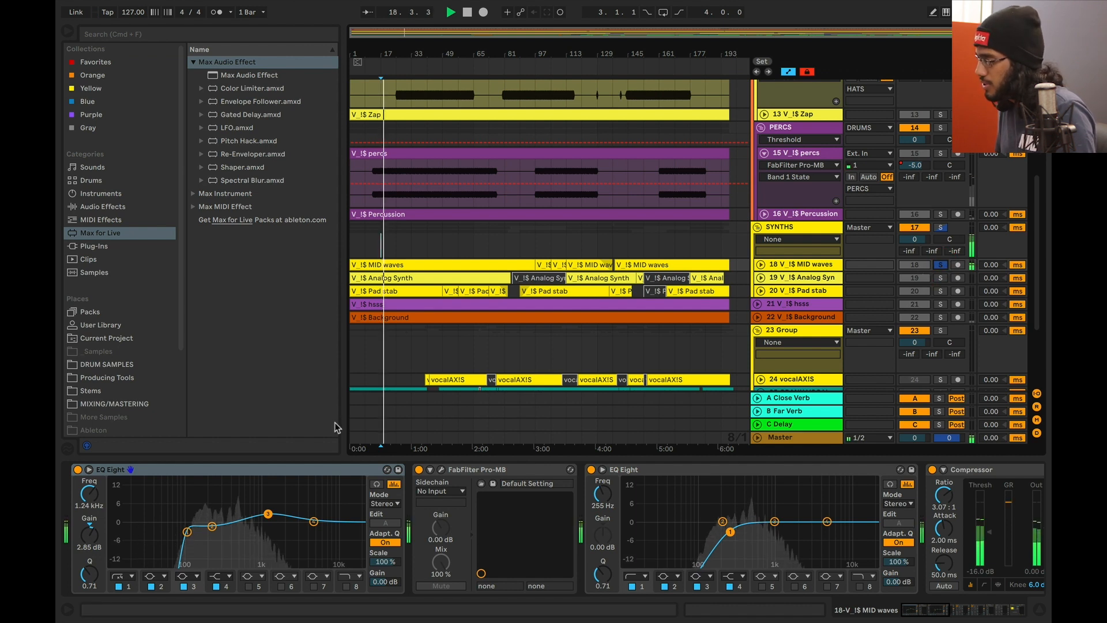
# Stop playback and examine bands 1 and 3 of the first EQ Eight on the MID waves track.
pyautogui.click(192, 470)
pyautogui.press('space')
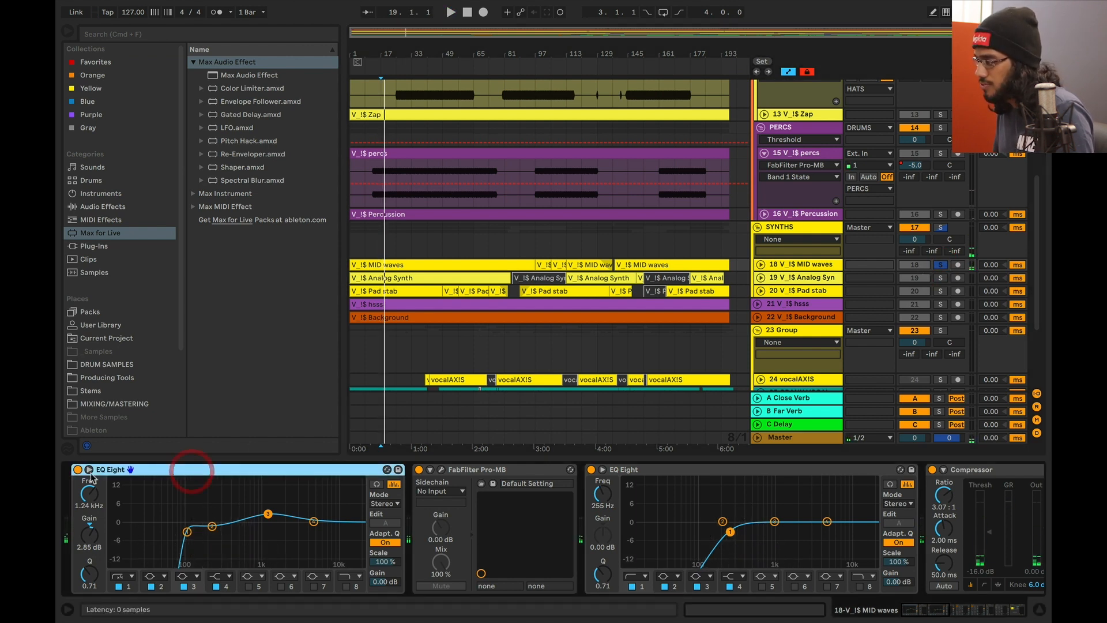
pyautogui.click(188, 531)
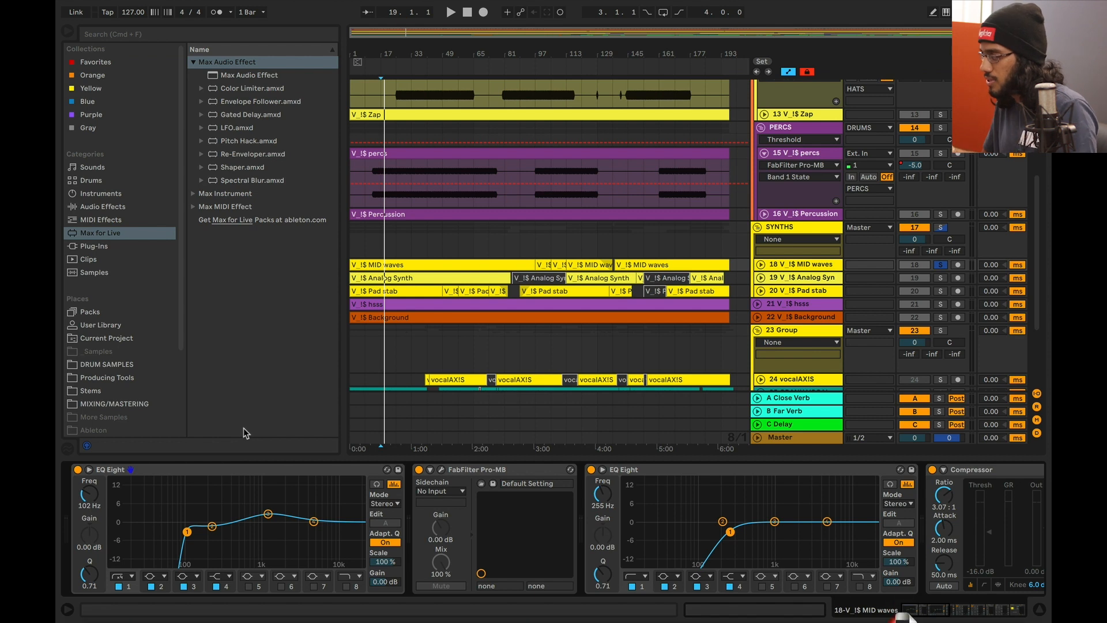
pyautogui.click(268, 514)
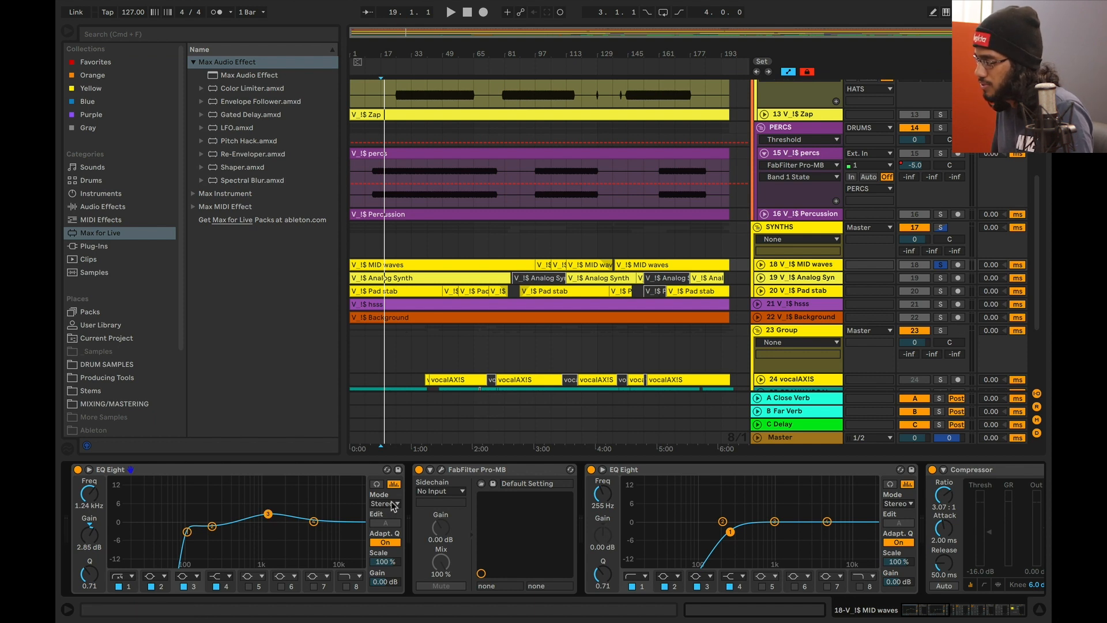
# Deactivate the Pro-MB instances, second EQ Eight and Compressors that follow the first EQ Eight on the MID waves track.
pyautogui.hscroll(3, 467, 496)
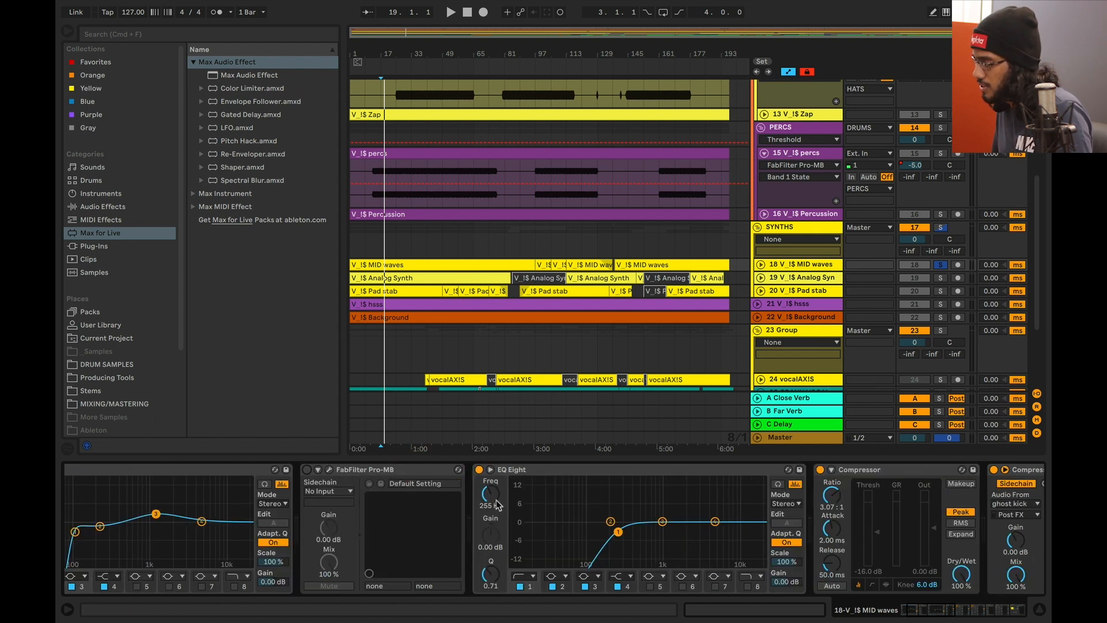
pyautogui.click(480, 470)
pyautogui.hscroll(5, 479, 472)
pyautogui.click(408, 469)
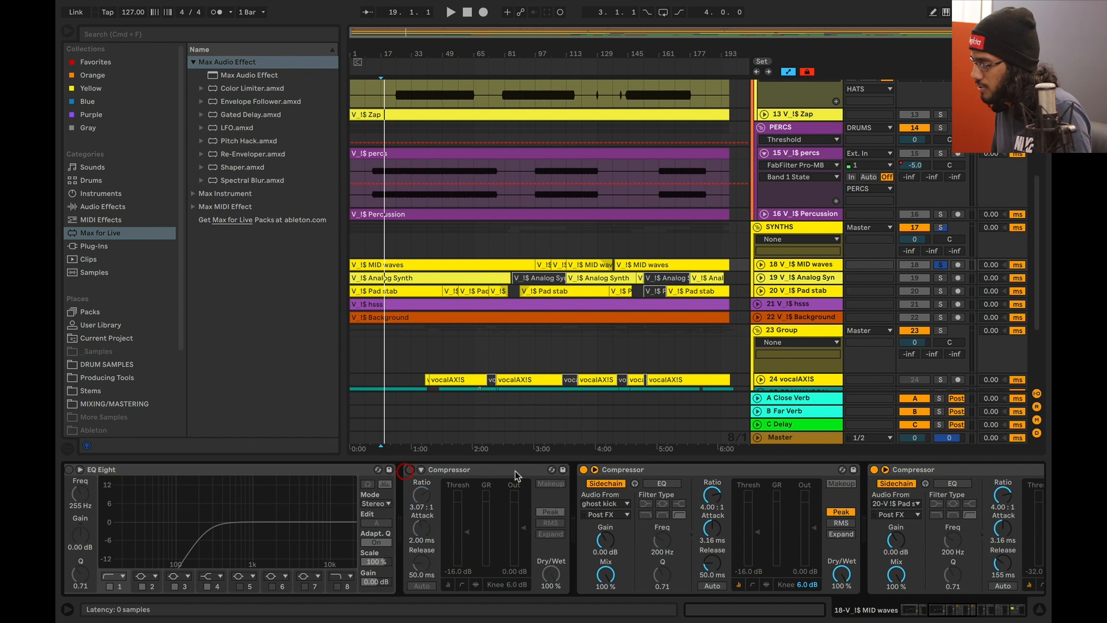
pyautogui.click(583, 470)
pyautogui.hscroll(5, 594, 484)
pyautogui.click(641, 469)
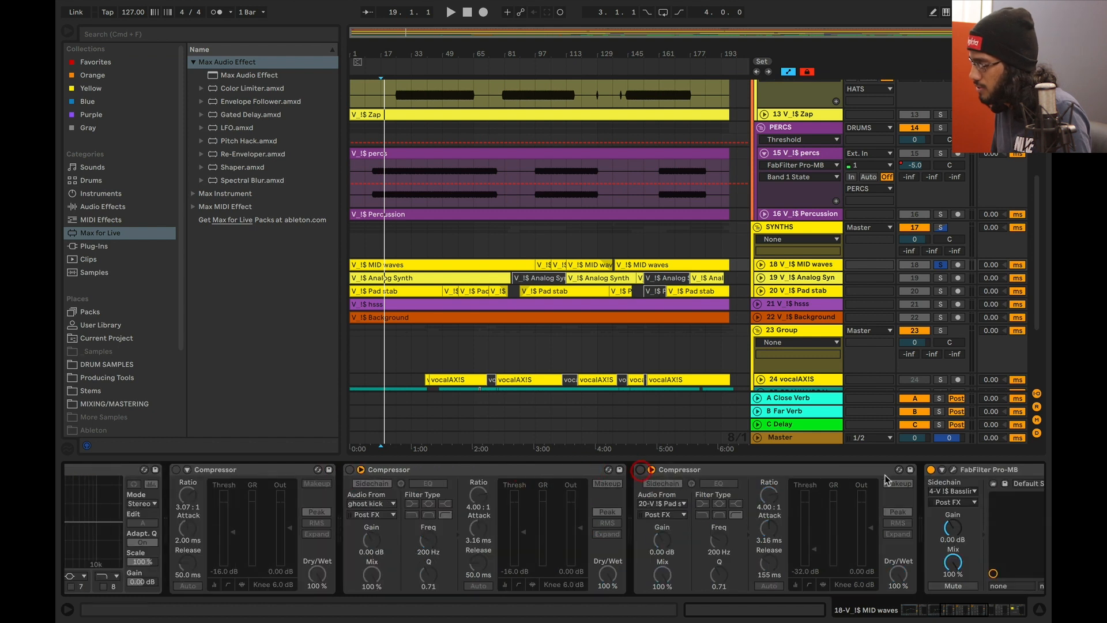
pyautogui.click(930, 470)
pyautogui.hscroll(4, 922, 475)
pyautogui.hscroll(12, 923, 476)
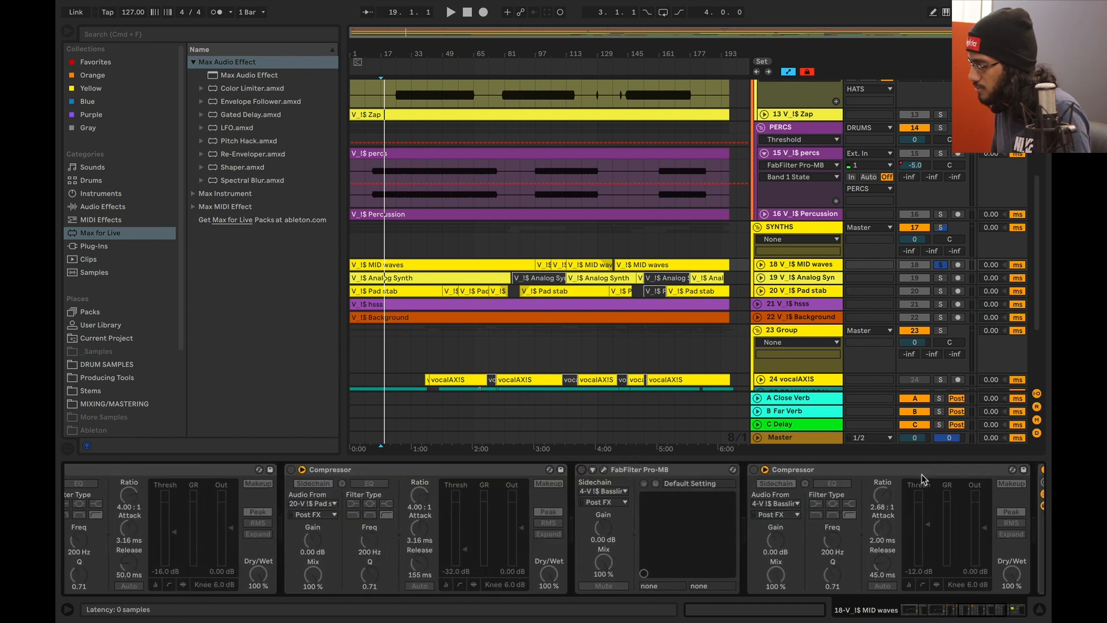
pyautogui.hscroll(-20, 675, 507)
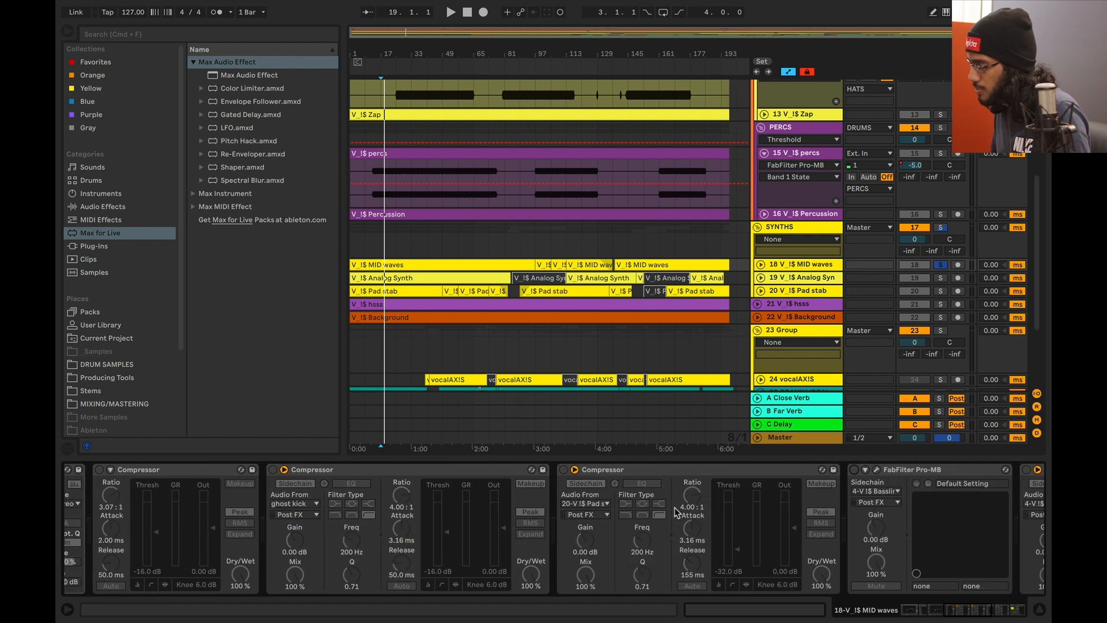
# Play the MID waves track from bar 17 and compare its sound with the first EQ Eight bypassed and re-enabled.
pyautogui.press('space')
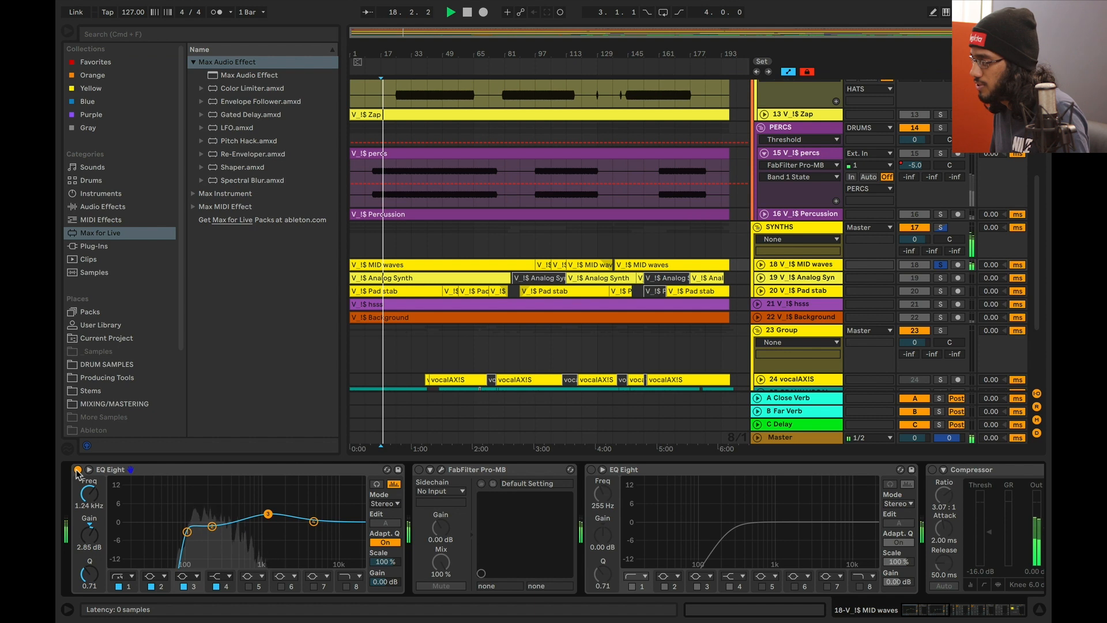
pyautogui.click(78, 470)
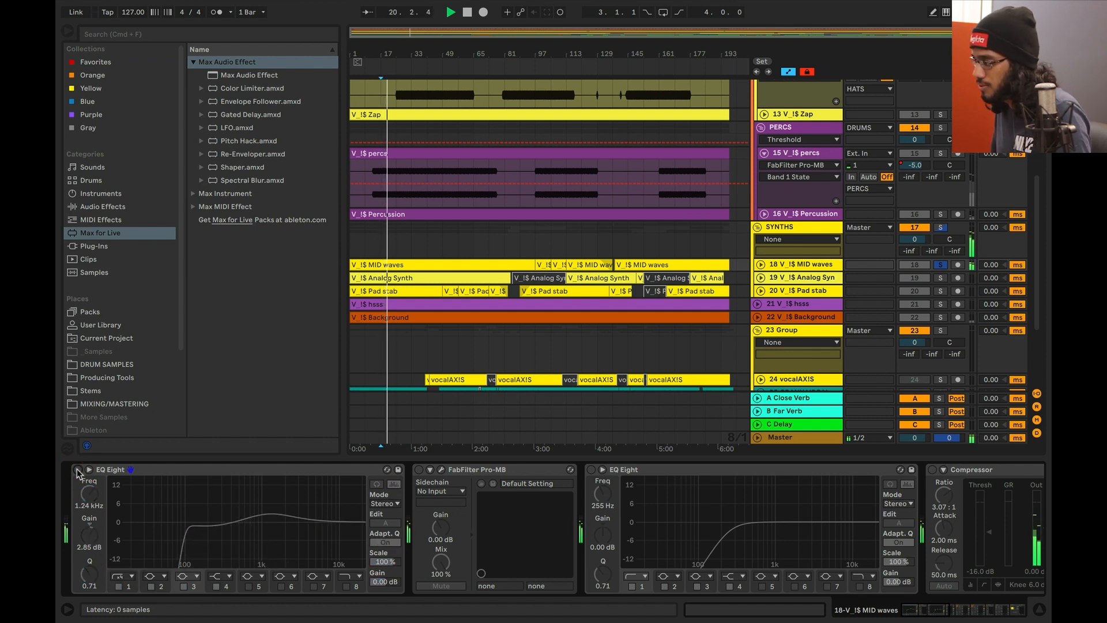
pyautogui.click(78, 470)
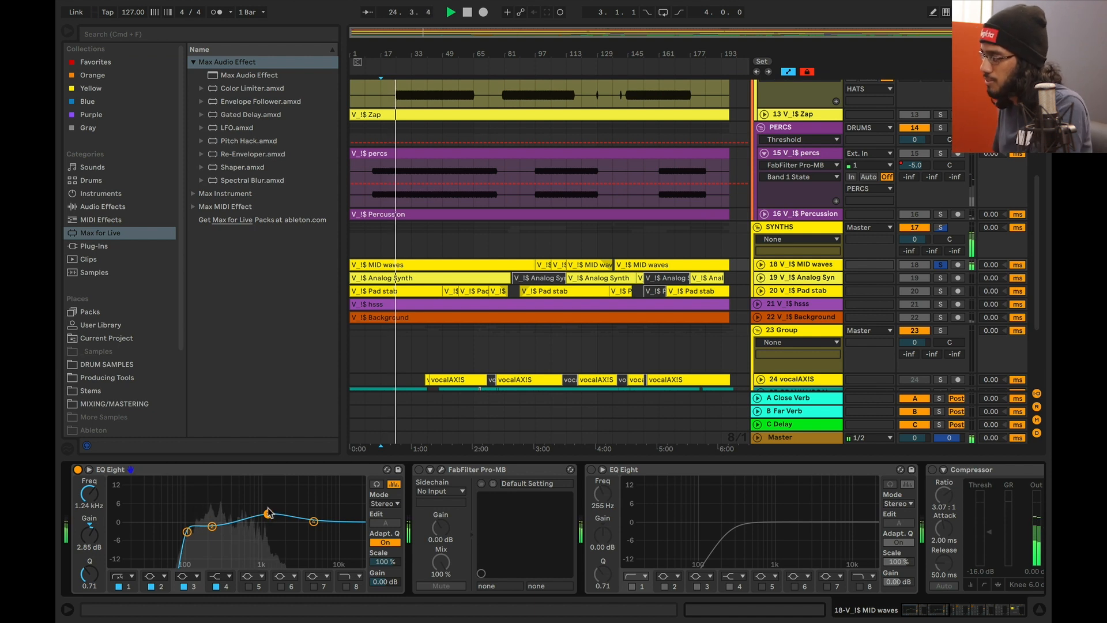
# Reactivate the first Pro-MB on the MID waves track, check its band in the plug-in window, and reactivate the second EQ Eight.
pyautogui.click(441, 470)
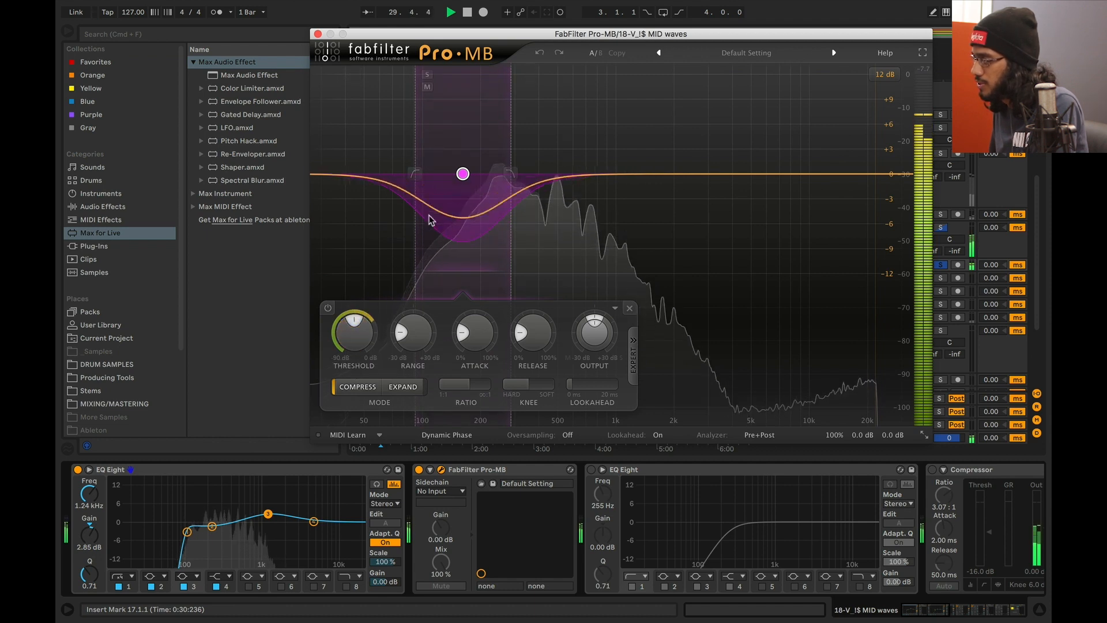
pyautogui.click(318, 34)
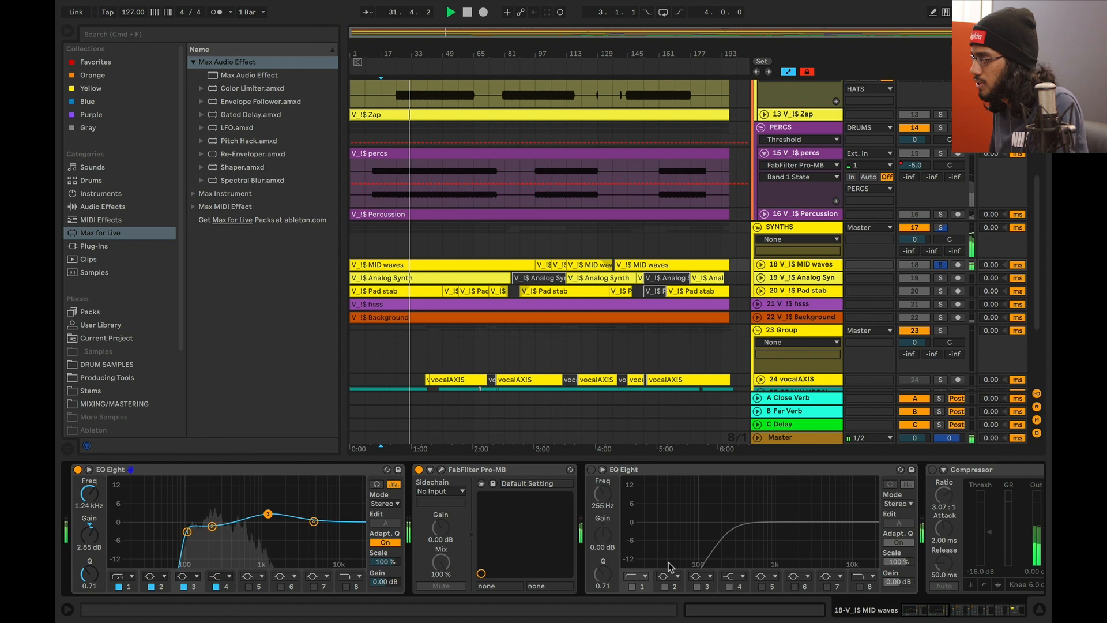
pyautogui.click(593, 469)
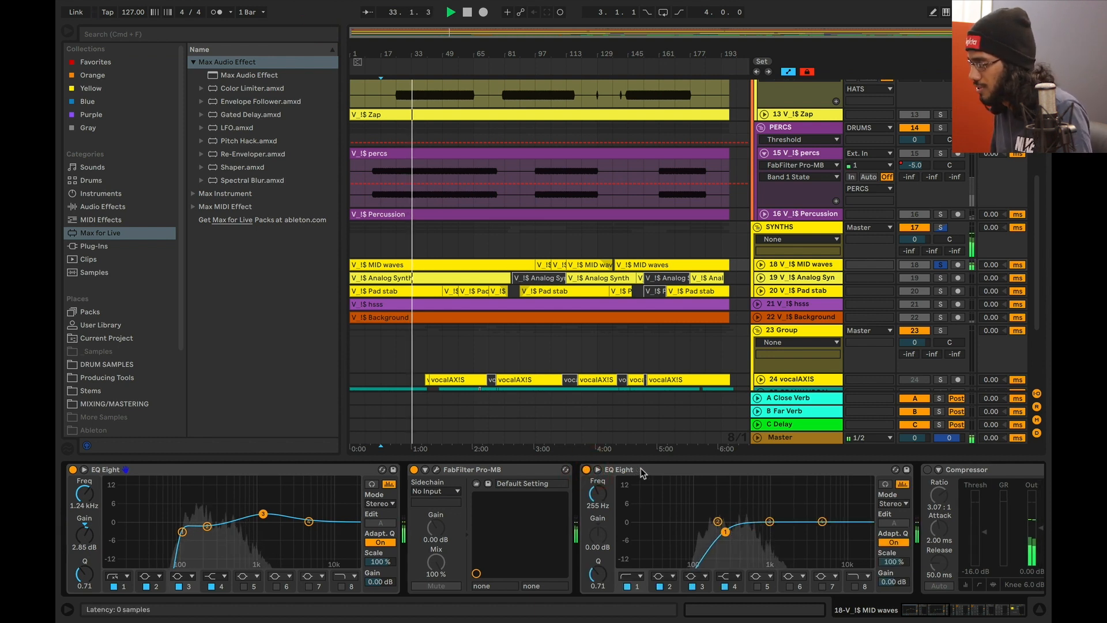
# Reactivate the three Compressors after the second EQ Eight on MID waves, including those sidechained from ghost kick and Pad stab.
pyautogui.hscroll(3, 641, 469)
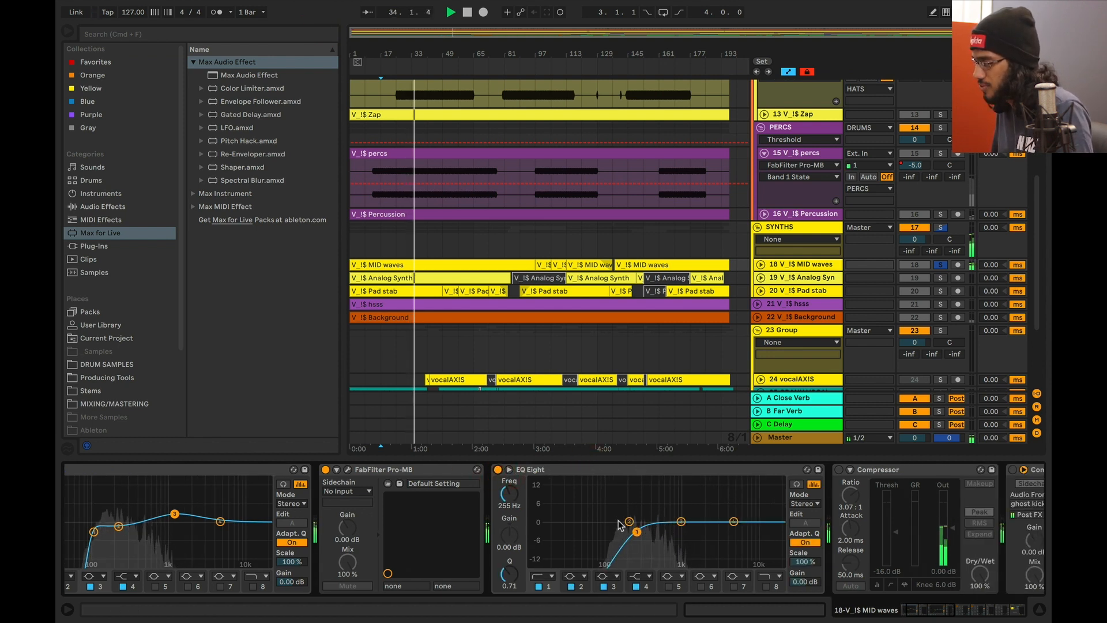
pyautogui.hscroll(10, 553, 518)
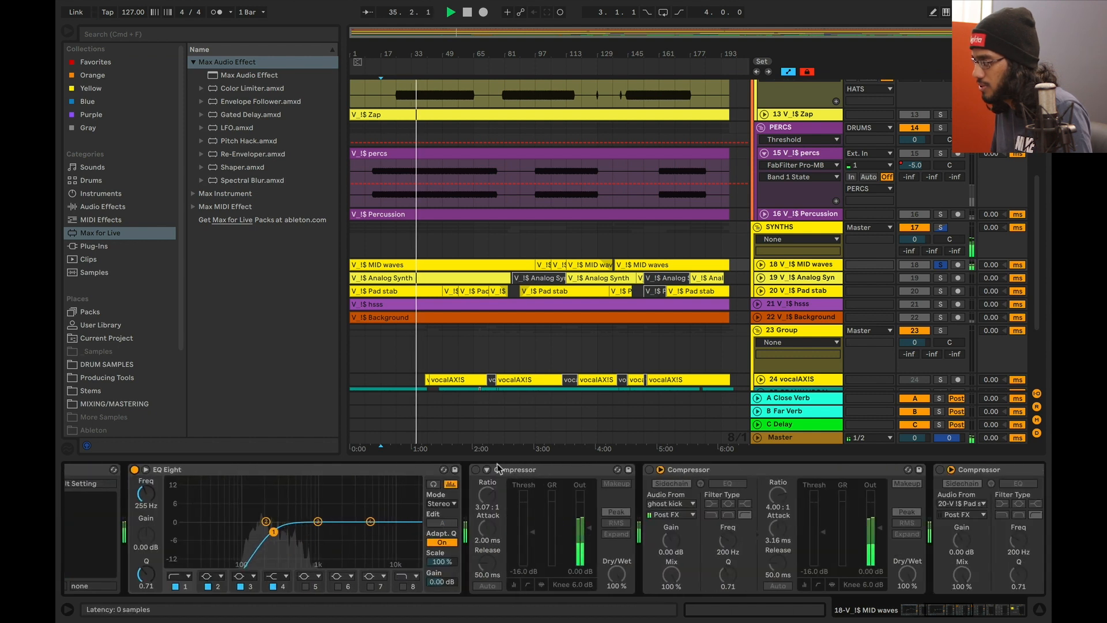
pyautogui.click(476, 469)
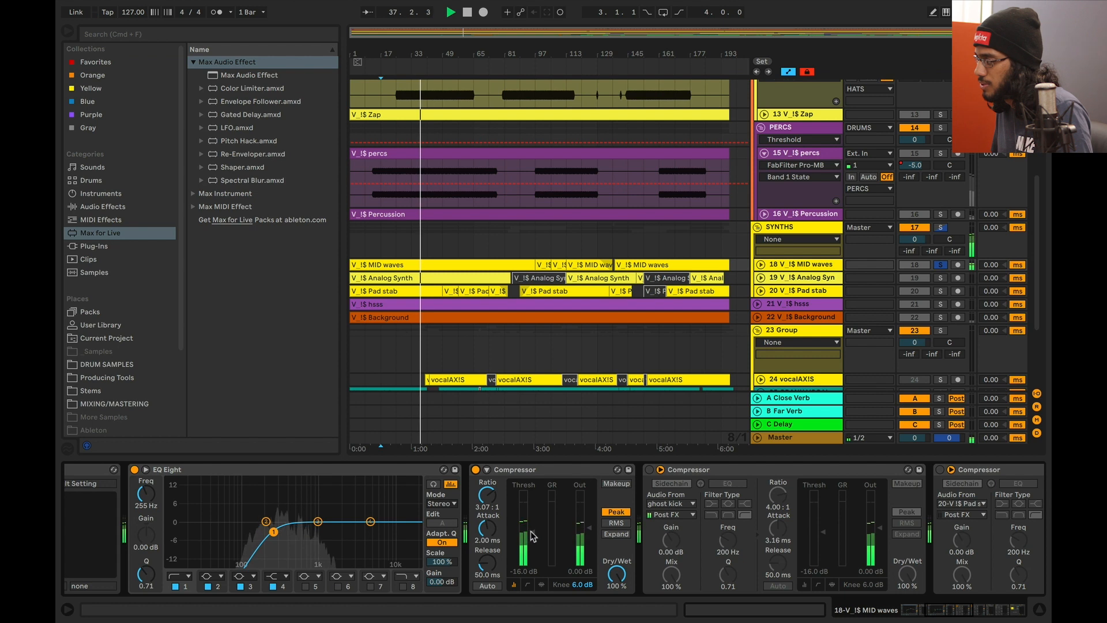
pyautogui.hscroll(4, 532, 533)
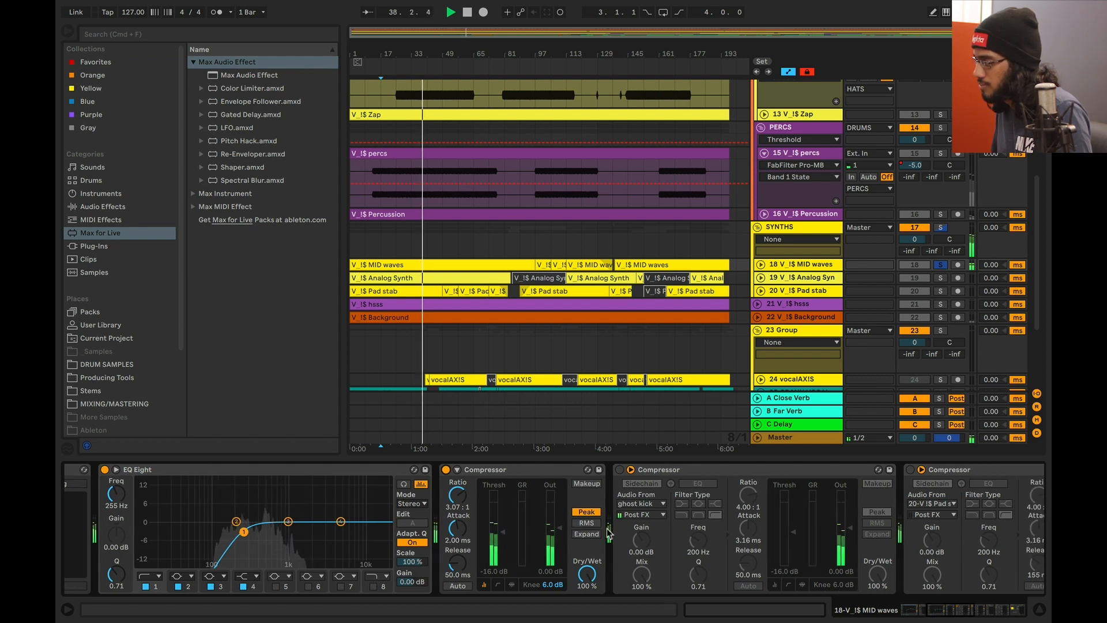
pyautogui.click(524, 470)
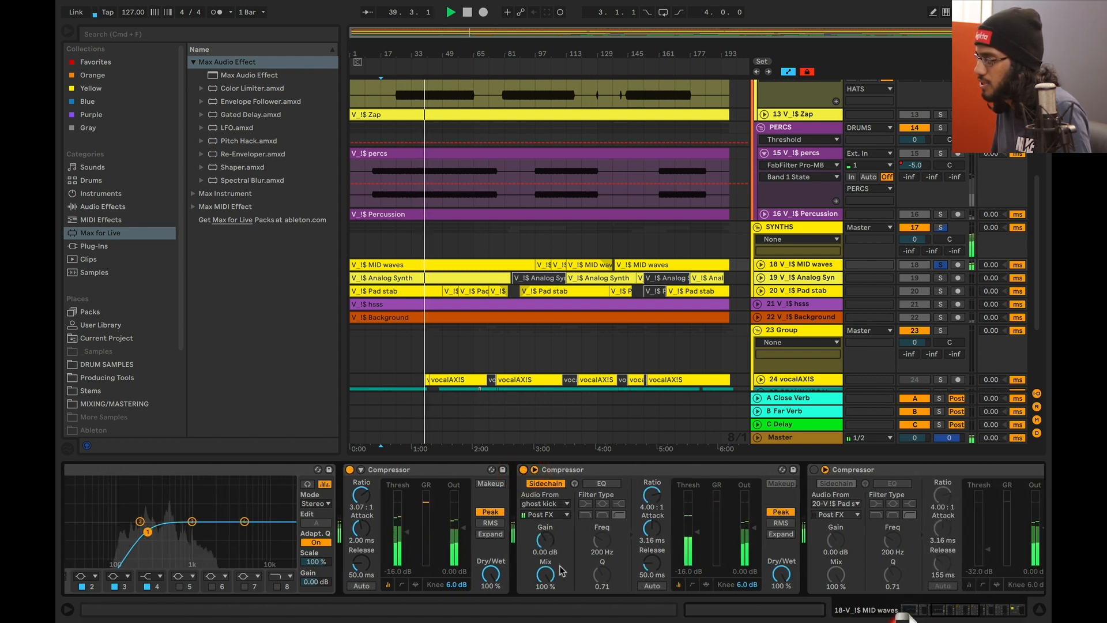
pyautogui.hscroll(4, 530, 519)
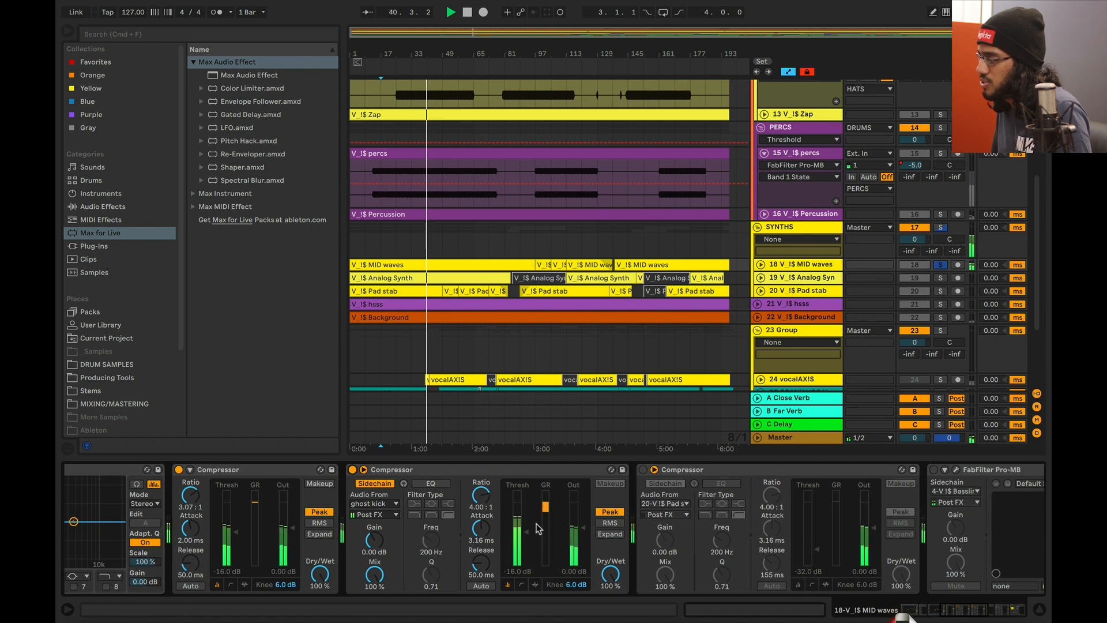
pyautogui.hscroll(3, 558, 529)
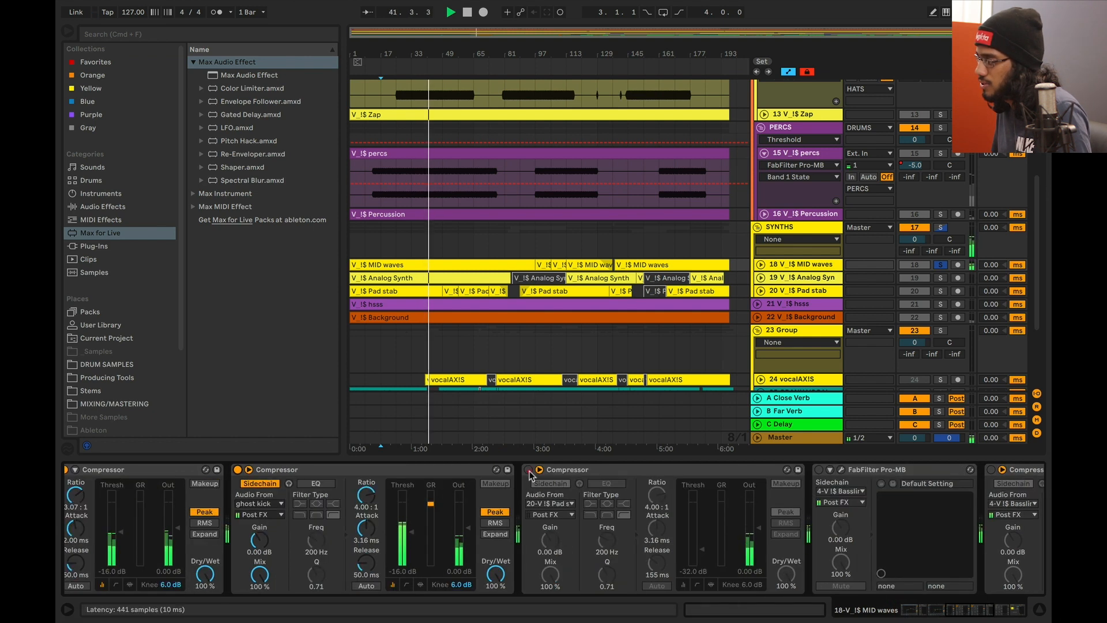
# Unfold and solo the Pad stab track alongside MID waves, and play the zoomed-in arrangement from bar 49.
pyautogui.click(785, 289)
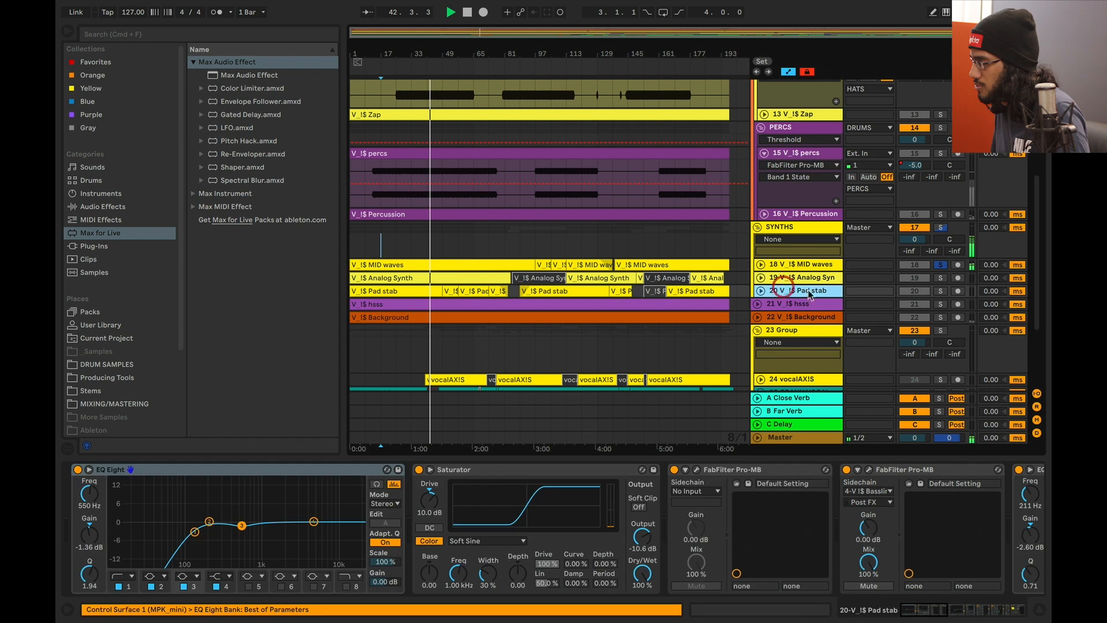
pyautogui.click(760, 291)
pyautogui.moveTo(486, 30); pyautogui.dragTo(485, 55)
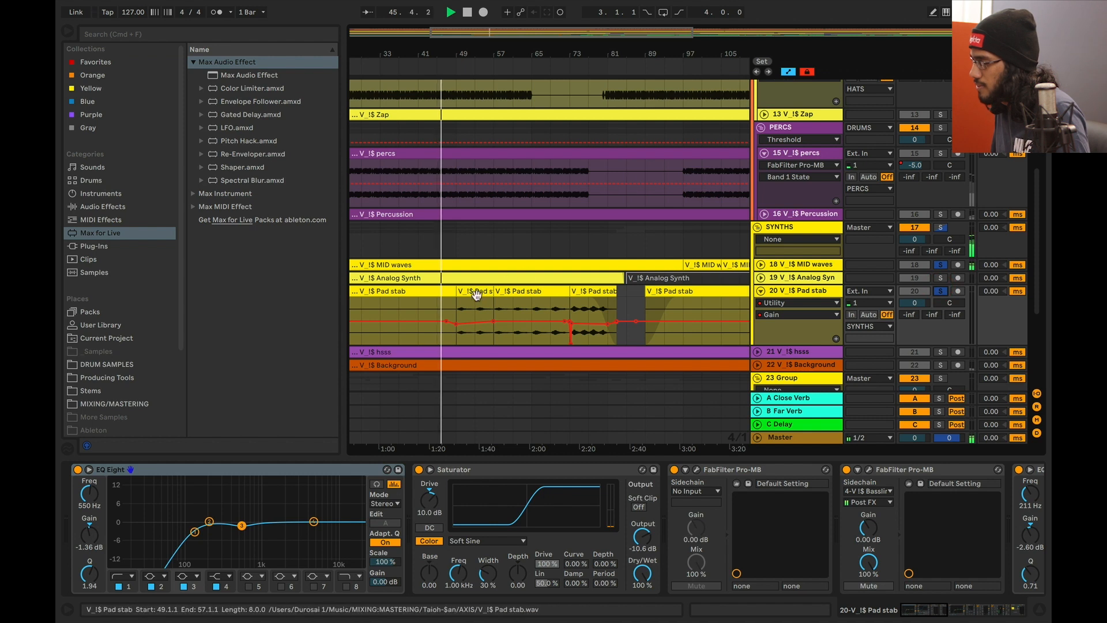
pyautogui.click(457, 309)
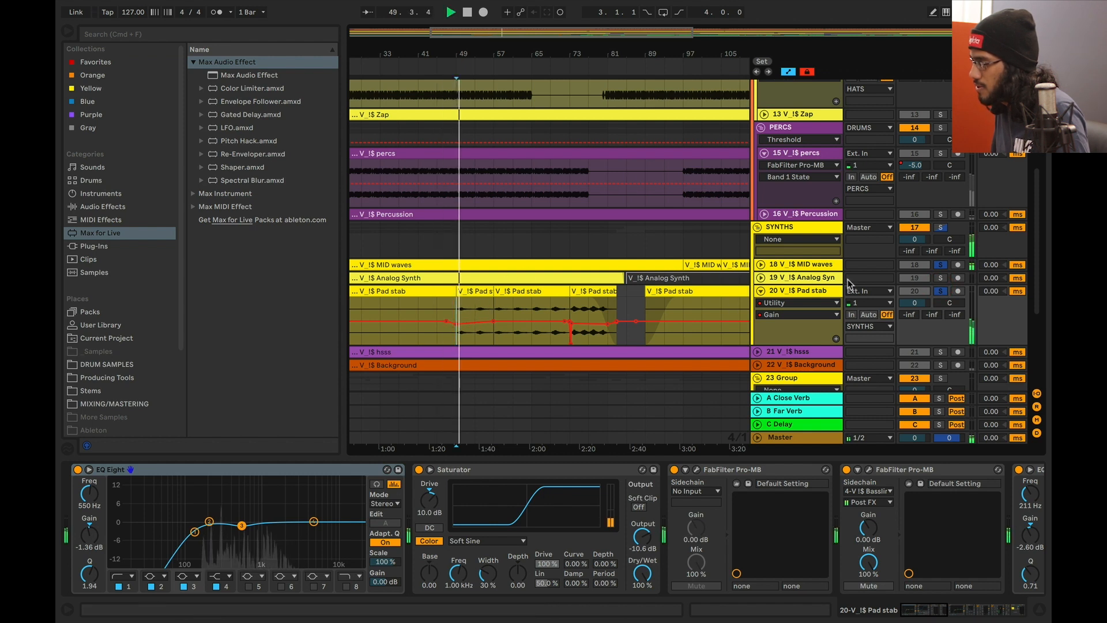
# Display the MID waves device chain and examine the Compressor sidechained from Pad stab during playback, then stop.
pyautogui.click(816, 265)
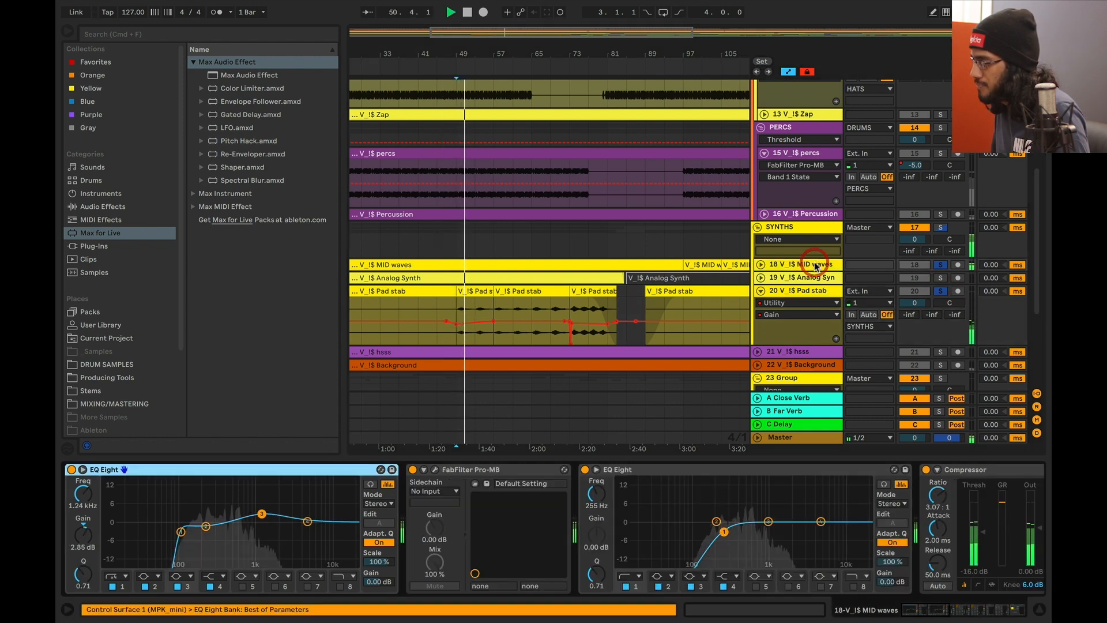
pyautogui.hscroll(15, 703, 516)
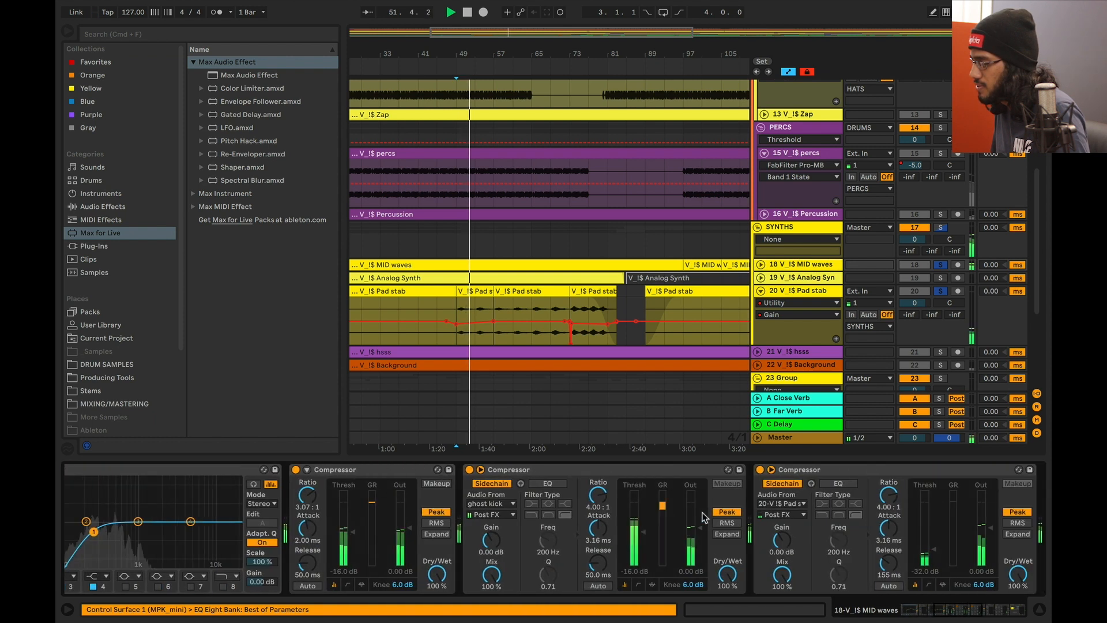
pyautogui.hscroll(6, 703, 516)
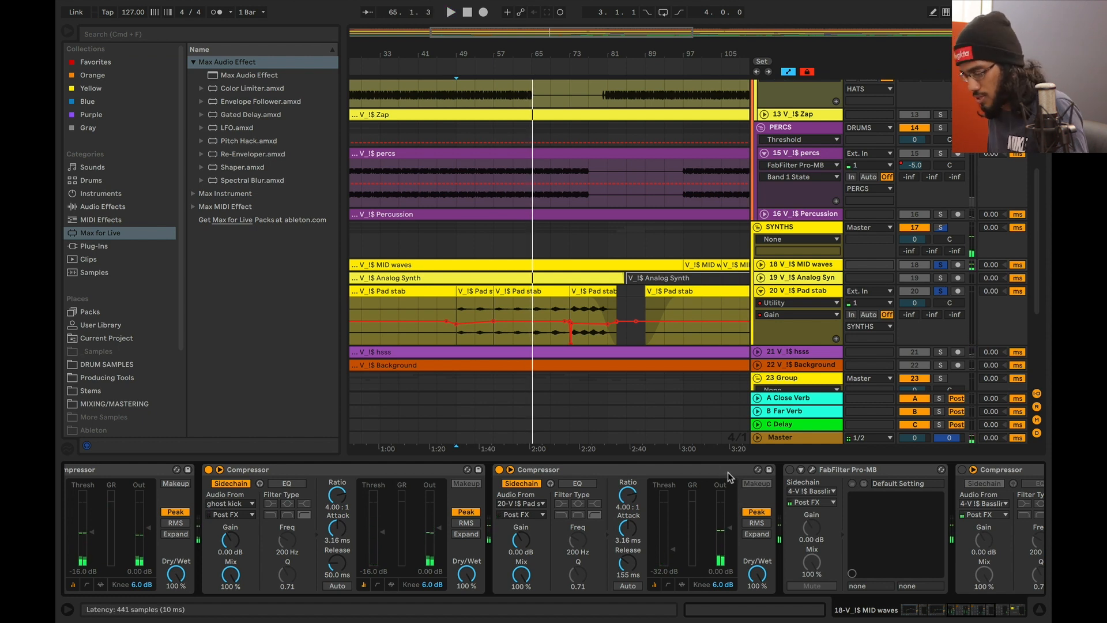
# Reactivate the Bassline-sidechained Pro-MB on the MID waves track and view its window while playing from bar 49.
pyautogui.hscroll(3, 736, 491)
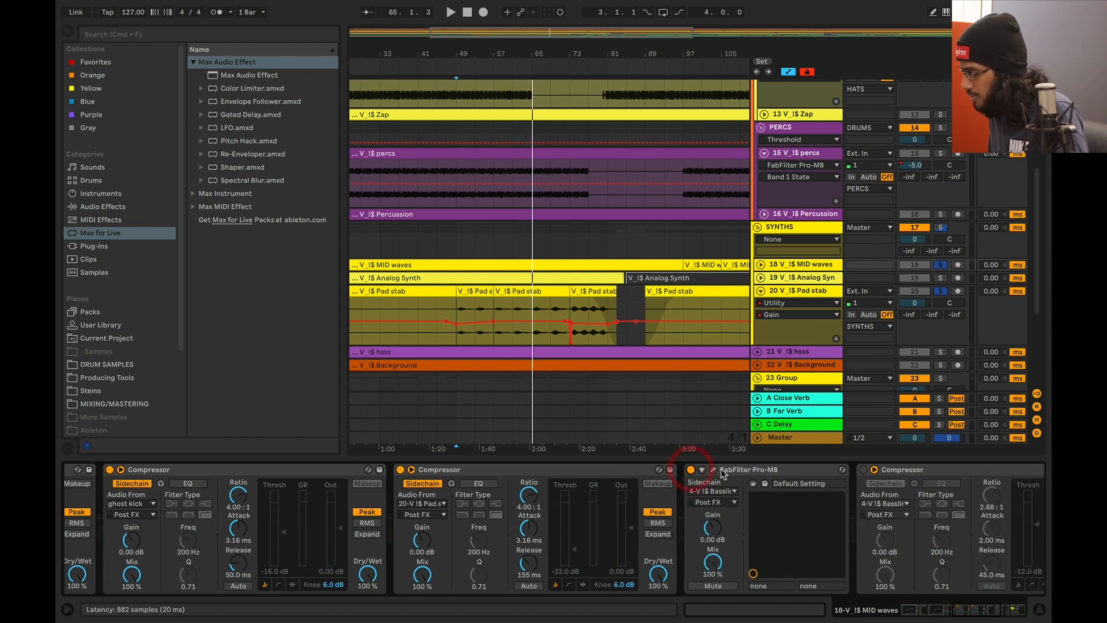
pyautogui.click(713, 472)
pyautogui.press('space')
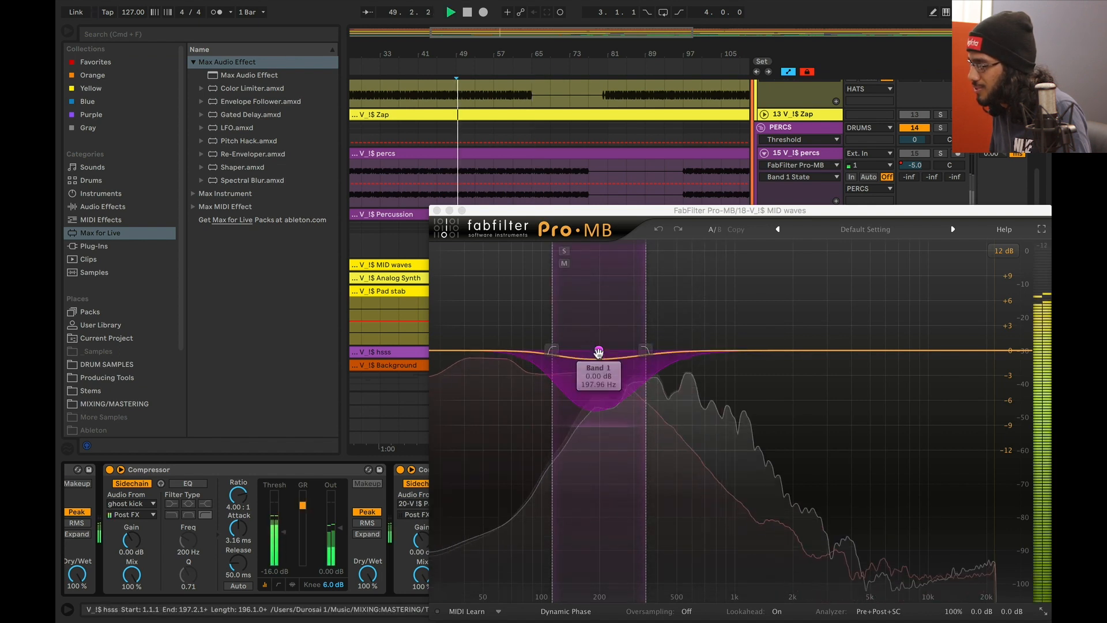
pyautogui.moveTo(656, 212); pyautogui.dragTo(604, 79)
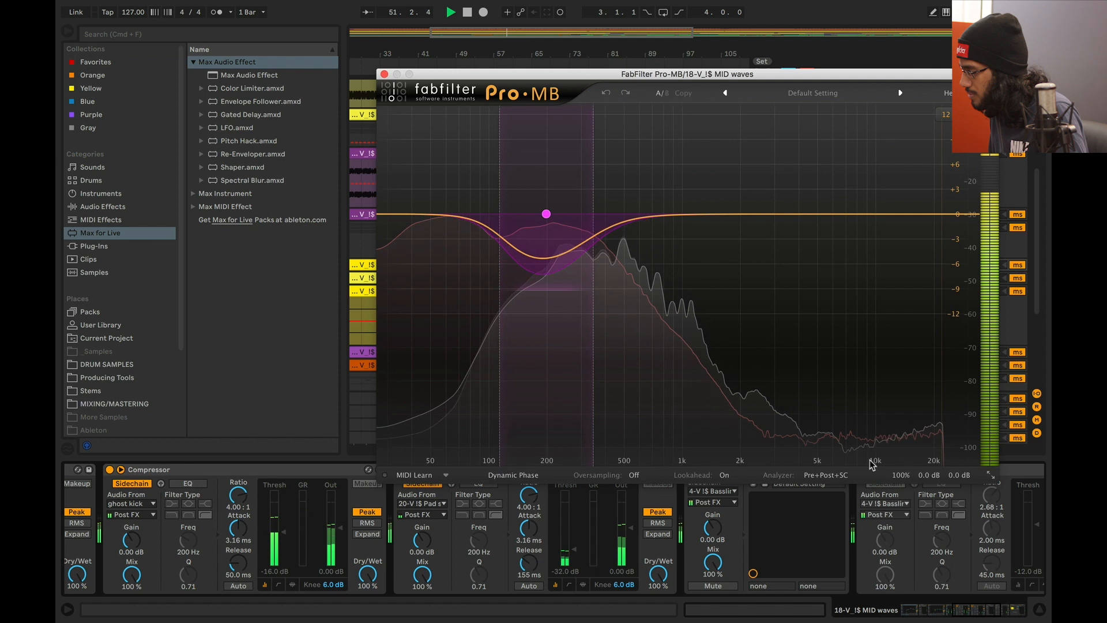
# Examine the band 1 and external side chain settings of the Bassline-sidechained Pro-MB, then close its window and stop playback.
pyautogui.click(847, 476)
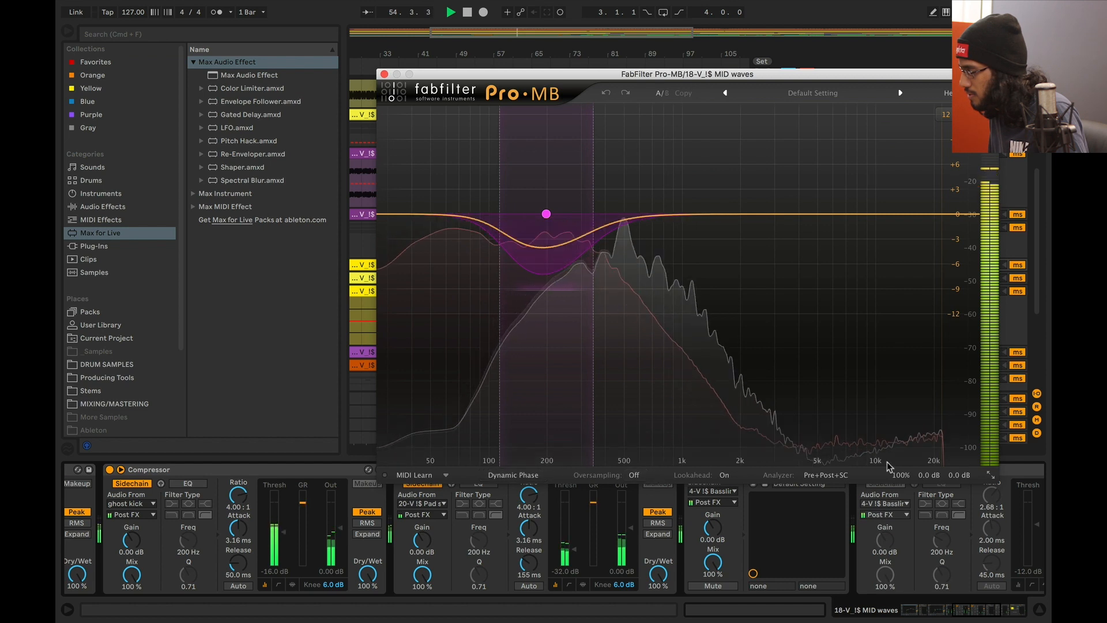
pyautogui.moveTo(897, 478)
pyautogui.click(546, 214)
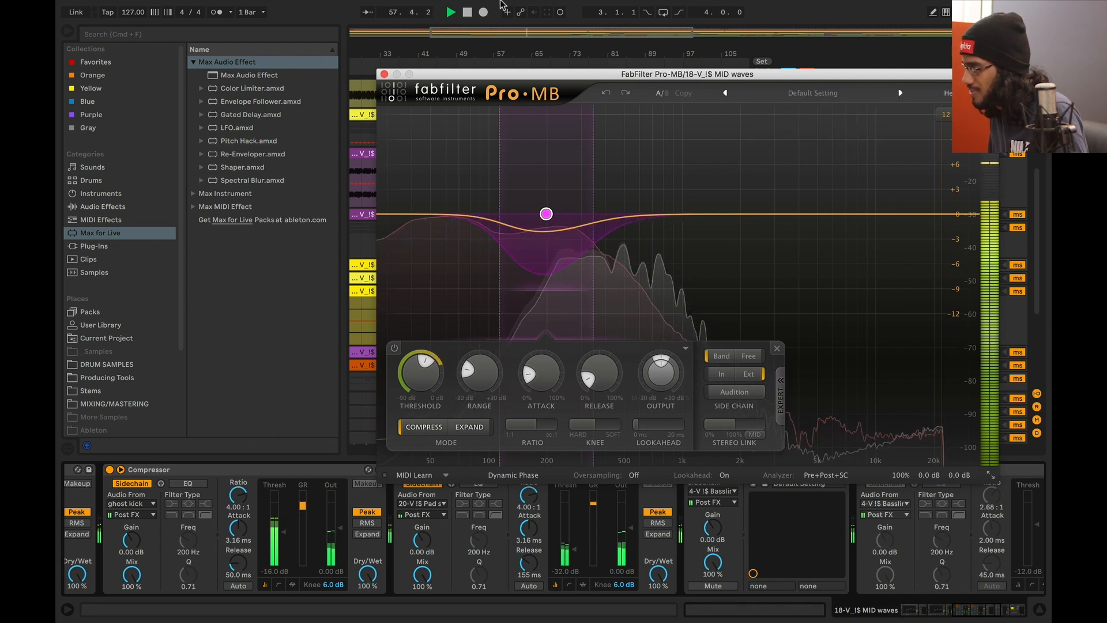
pyautogui.moveTo(549, 74); pyautogui.dragTo(533, 32)
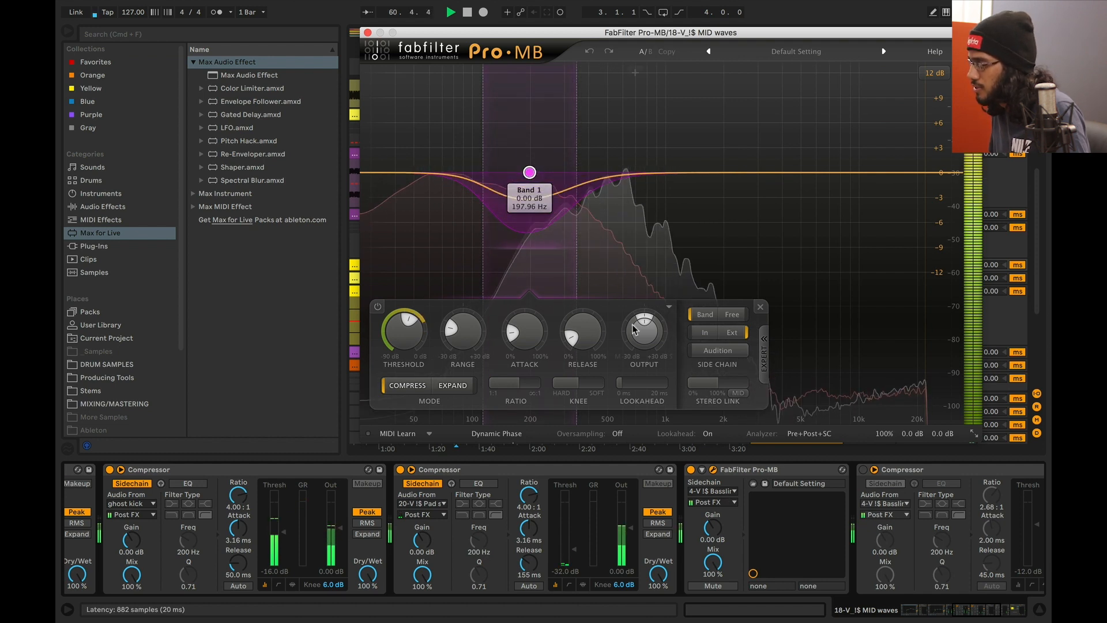
pyautogui.click(368, 33)
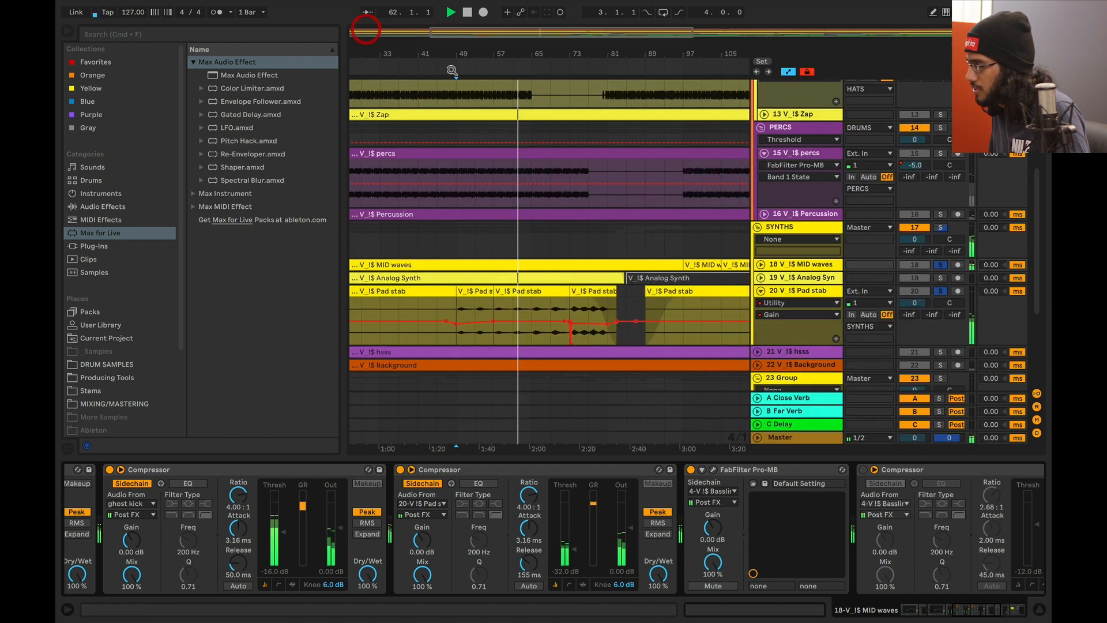
pyautogui.press('space')
# Solo the Bassline track alongside MID waves and Pad stab, play from bar 49, and display the Bassline device chain.
pyautogui.scroll(10, 874, 244)
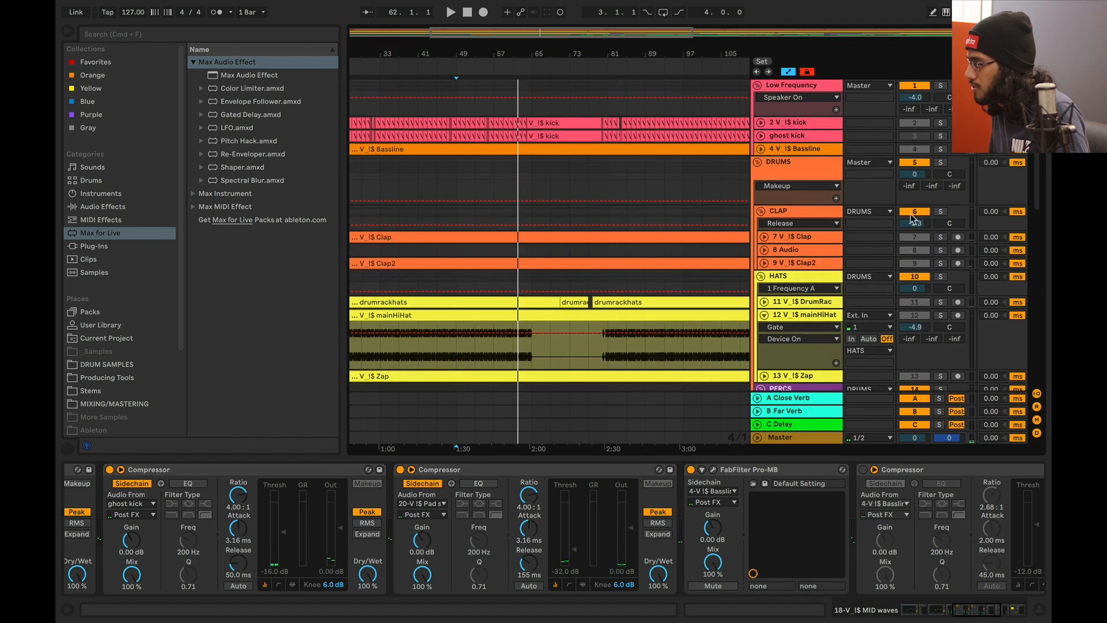
pyautogui.press('space')
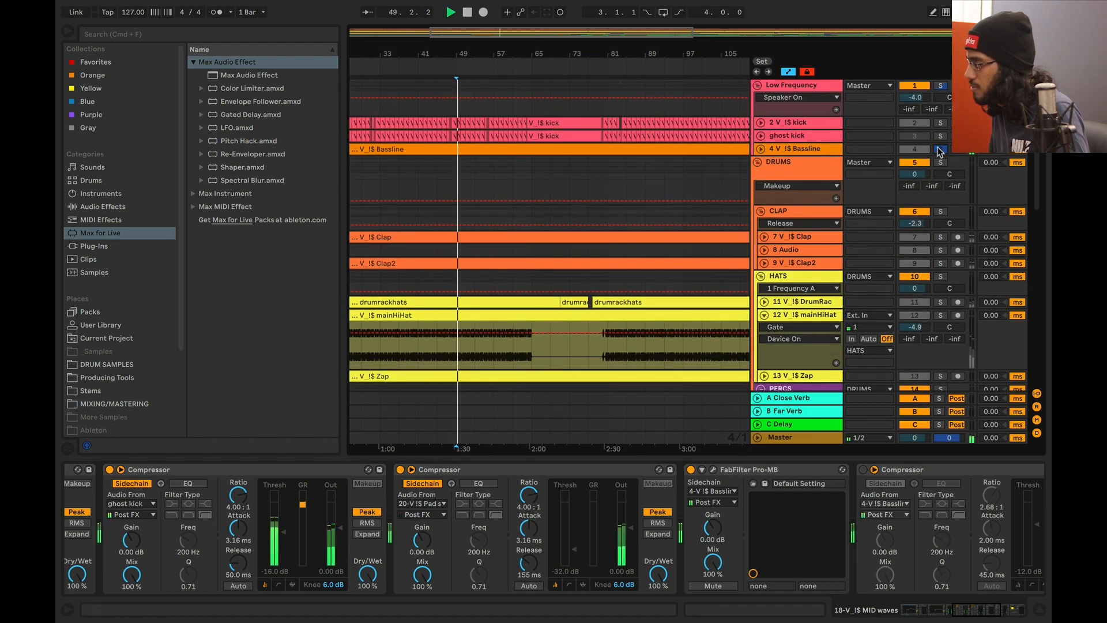
pyautogui.scroll(-10, 760, 293)
pyautogui.scroll(-3, 760, 290)
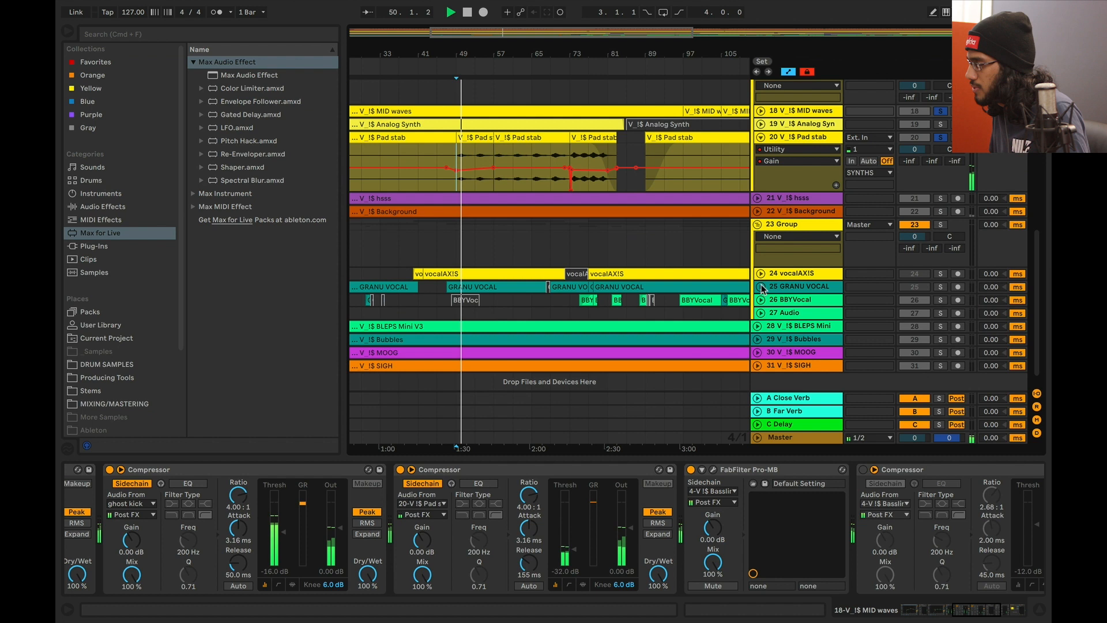
pyautogui.click(814, 199)
pyautogui.scroll(7, 811, 222)
pyautogui.scroll(4, 810, 224)
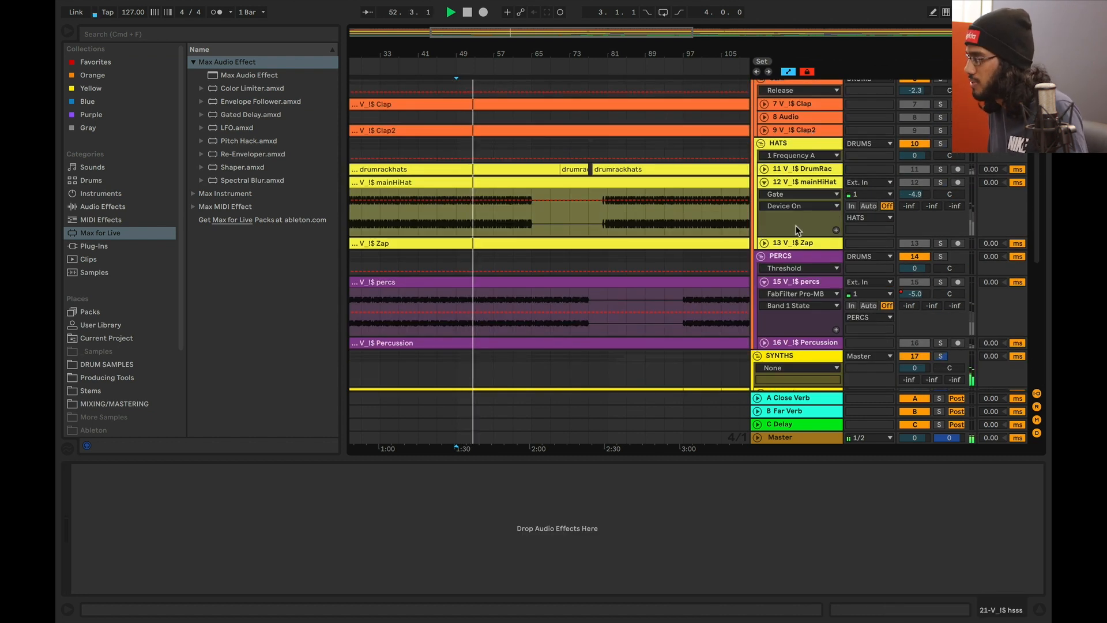
pyautogui.scroll(5, 802, 224)
pyautogui.click(807, 136)
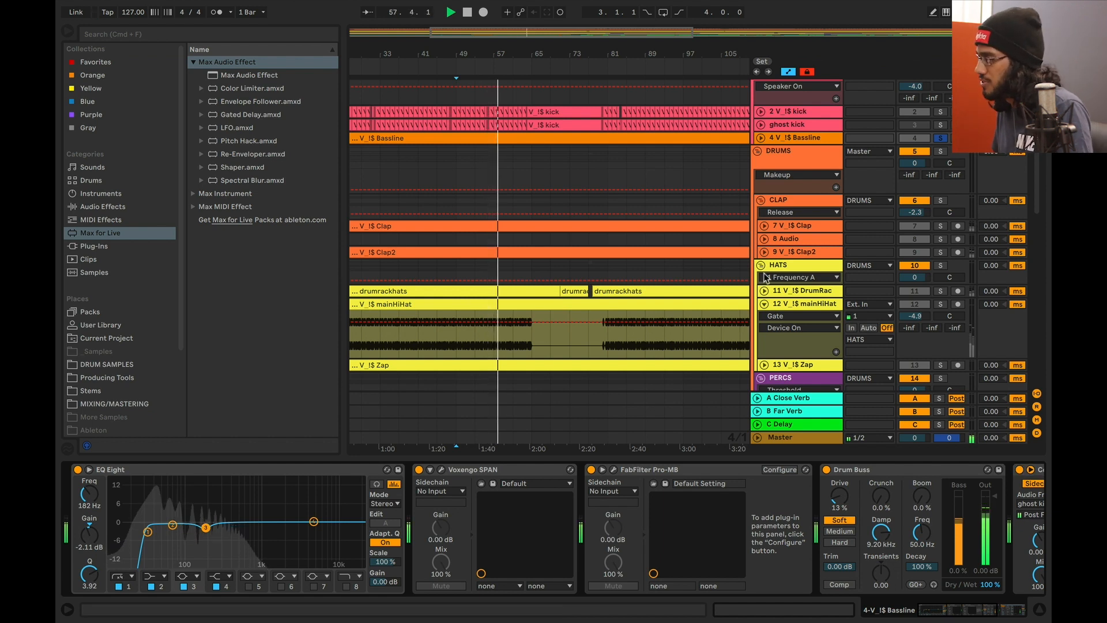
# Return to the MID waves device chain and open the Bassline-sidechained Pro-MB to examine its band during playback.
pyautogui.scroll(-10, 766, 272)
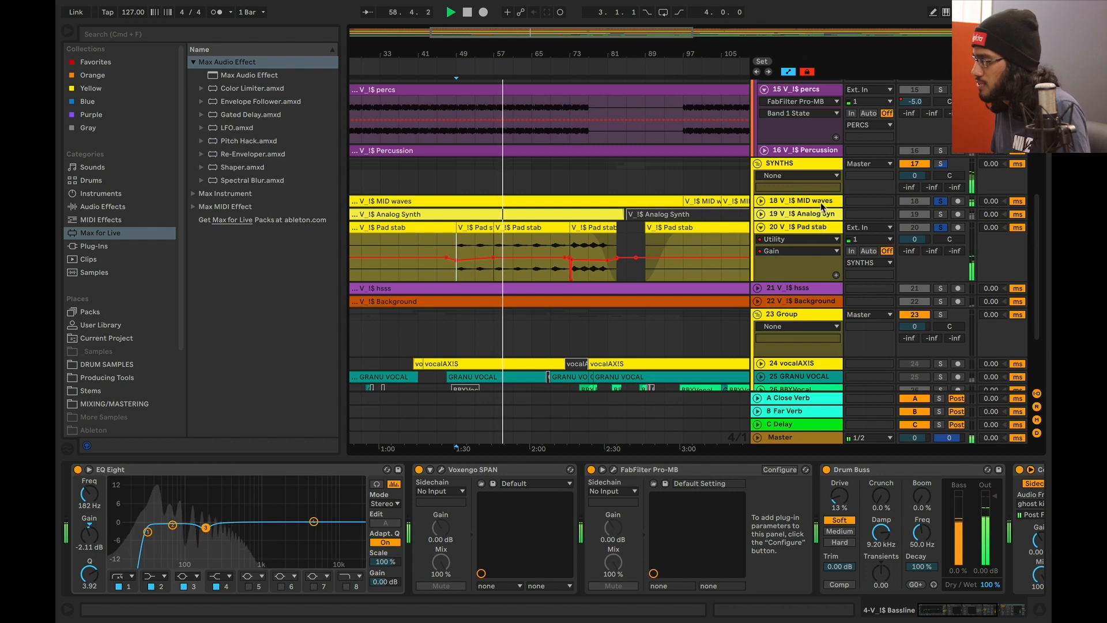
pyautogui.click(817, 201)
pyautogui.hscroll(10, 648, 508)
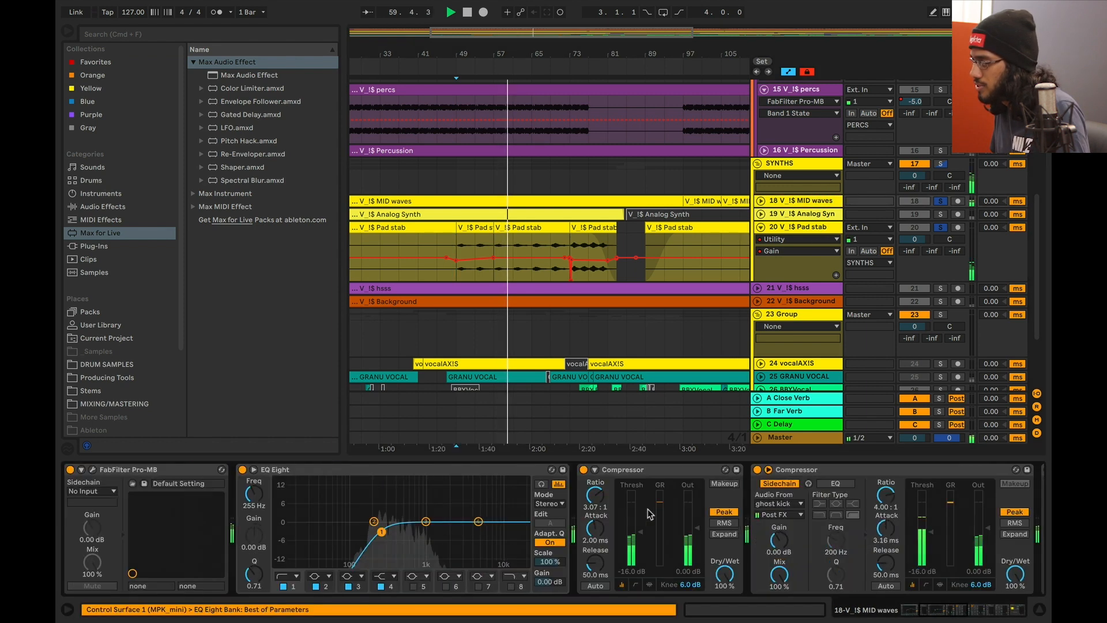
pyautogui.hscroll(10, 648, 512)
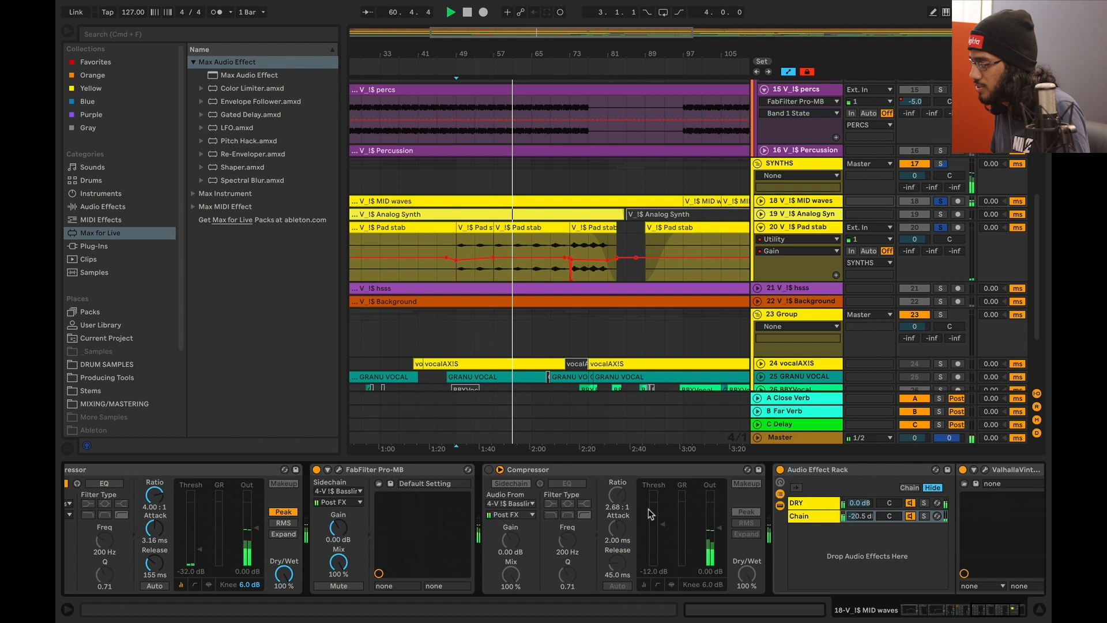
pyautogui.hscroll(-4, 461, 502)
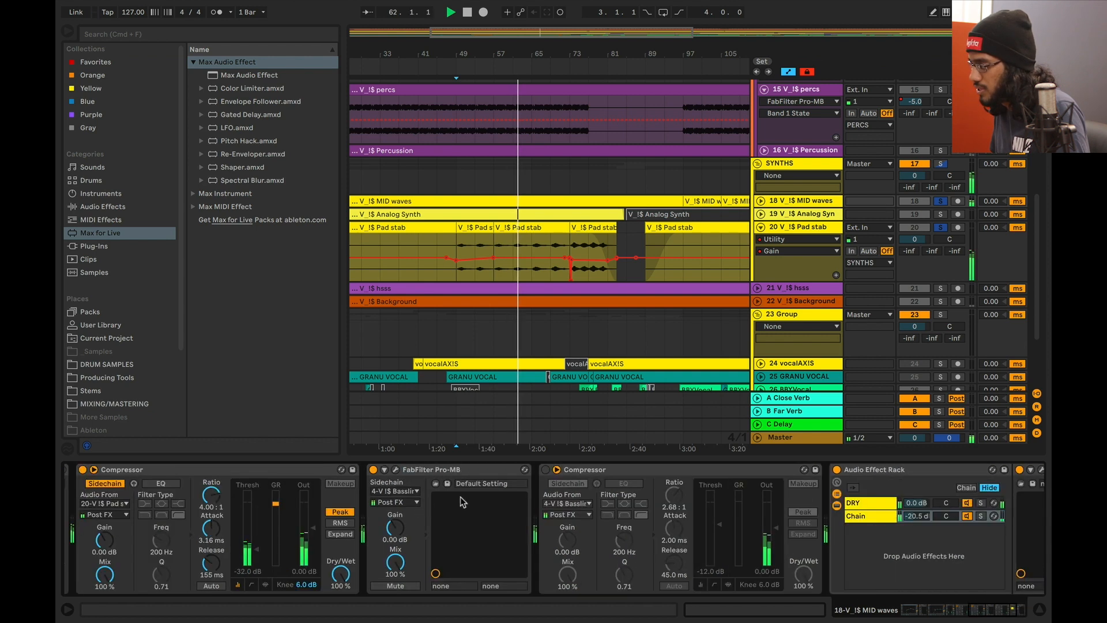
pyautogui.hscroll(-3, 542, 474)
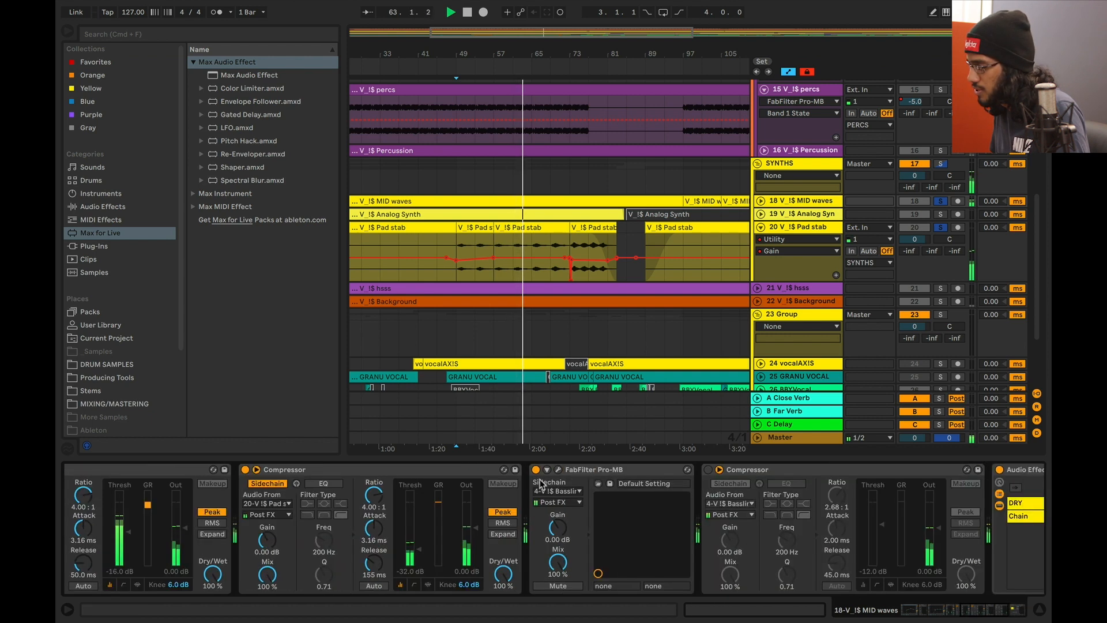
pyautogui.click(560, 471)
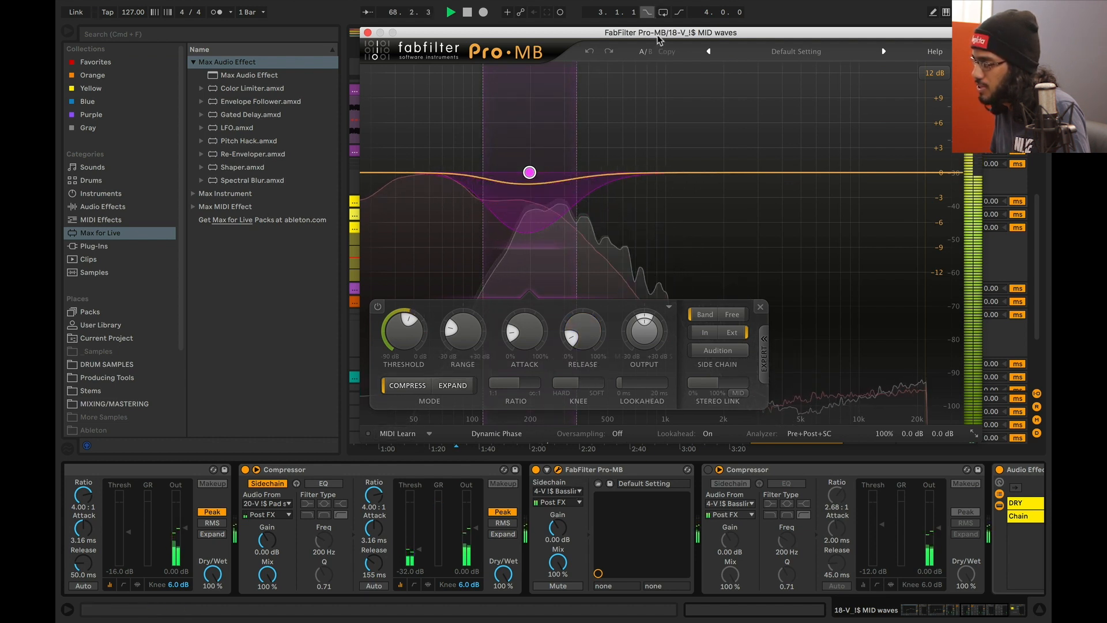
pyautogui.moveTo(659, 39); pyautogui.dragTo(658, 35)
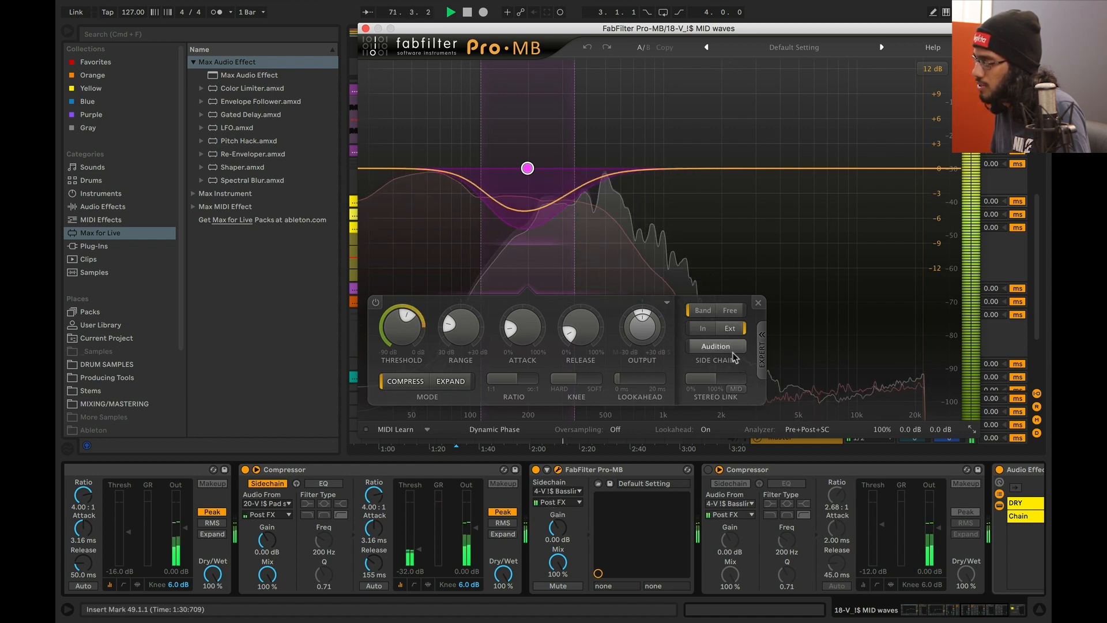
# Close the Pro-MB window, reactivate the Bassline-sidechained Compressor on the MID waves track, and play from bar 49.
pyautogui.press('space')
pyautogui.click(366, 28)
pyautogui.hscroll(2, 707, 504)
pyautogui.click(646, 469)
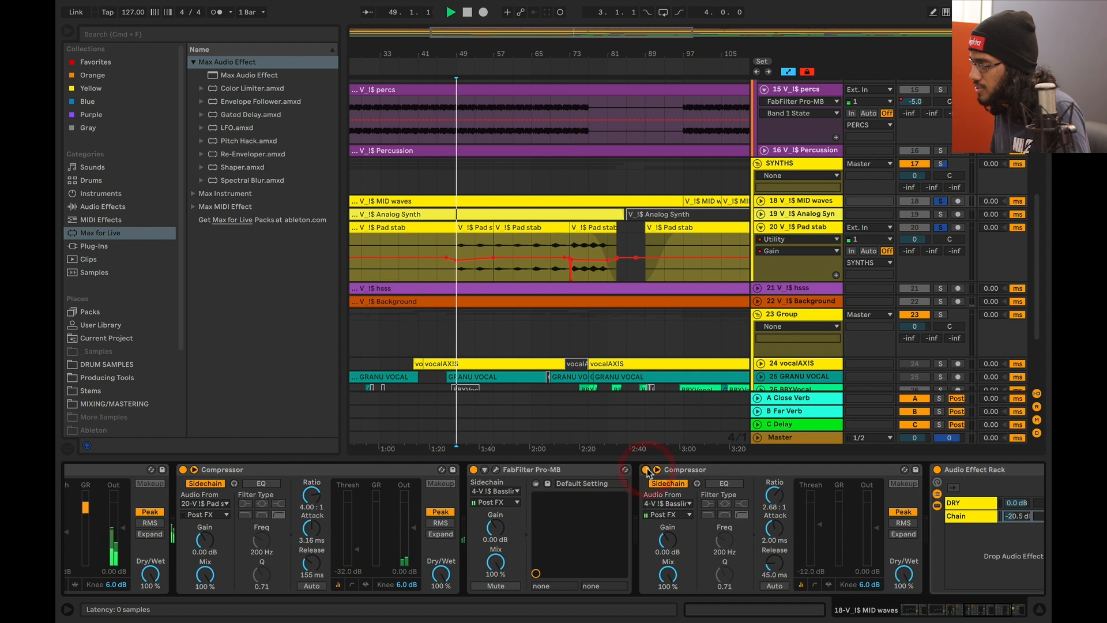
pyautogui.press('space')
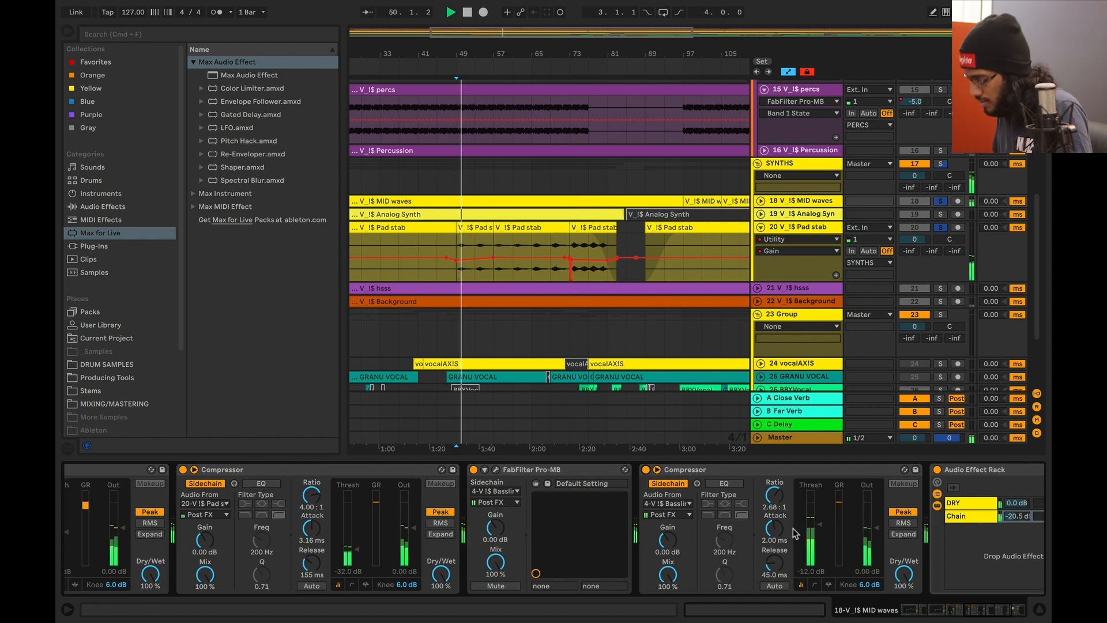
# Examine the Bassline-sidechained Compressor's settings and gain reduction on MID waves during playback.
pyautogui.hscroll(2, 794, 528)
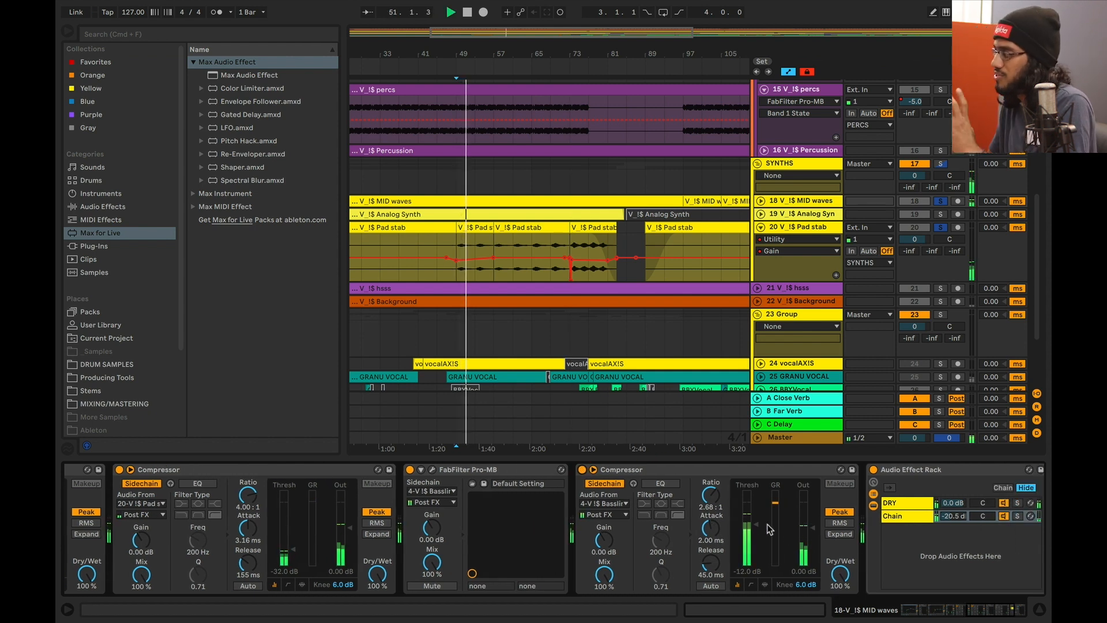
pyautogui.hscroll(2, 742, 539)
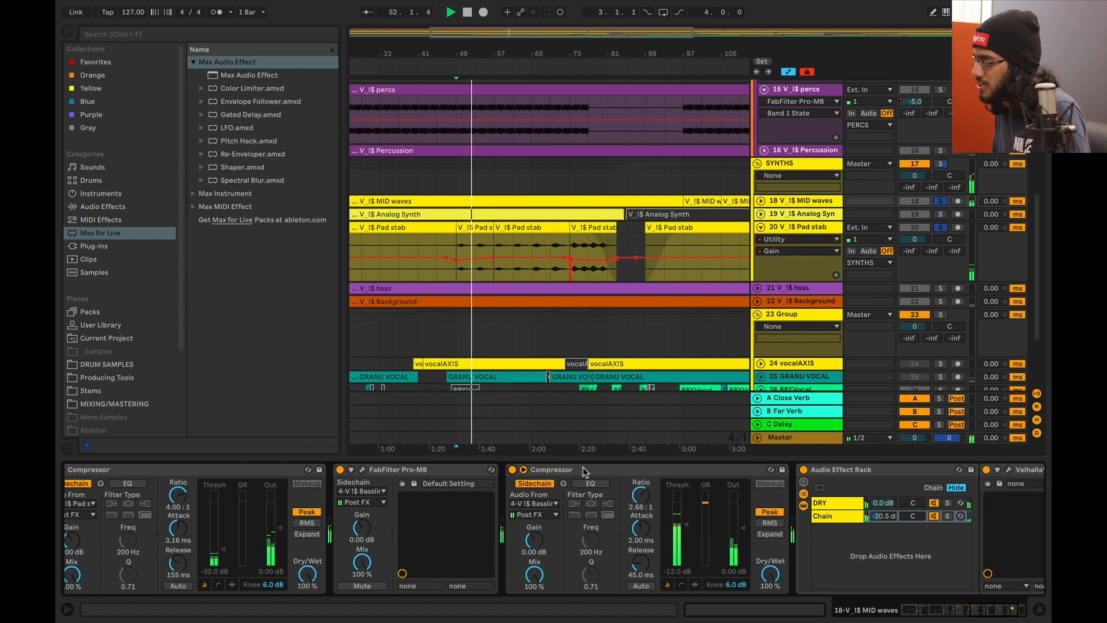
pyautogui.click(575, 470)
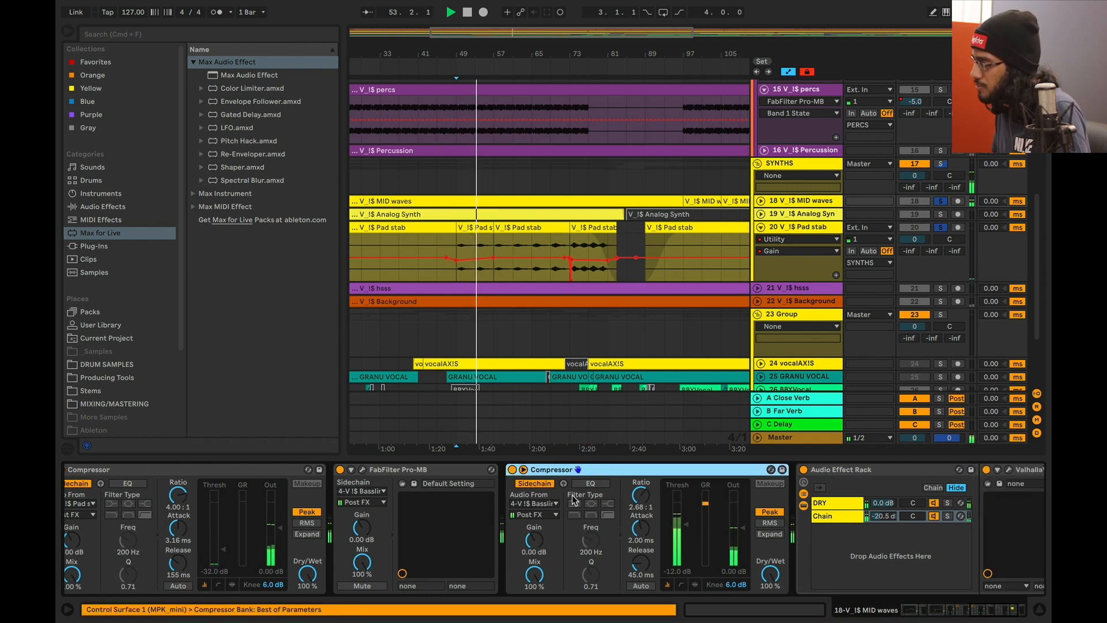
pyautogui.hscroll(1, 640, 533)
pyautogui.hscroll(1, 640, 533)
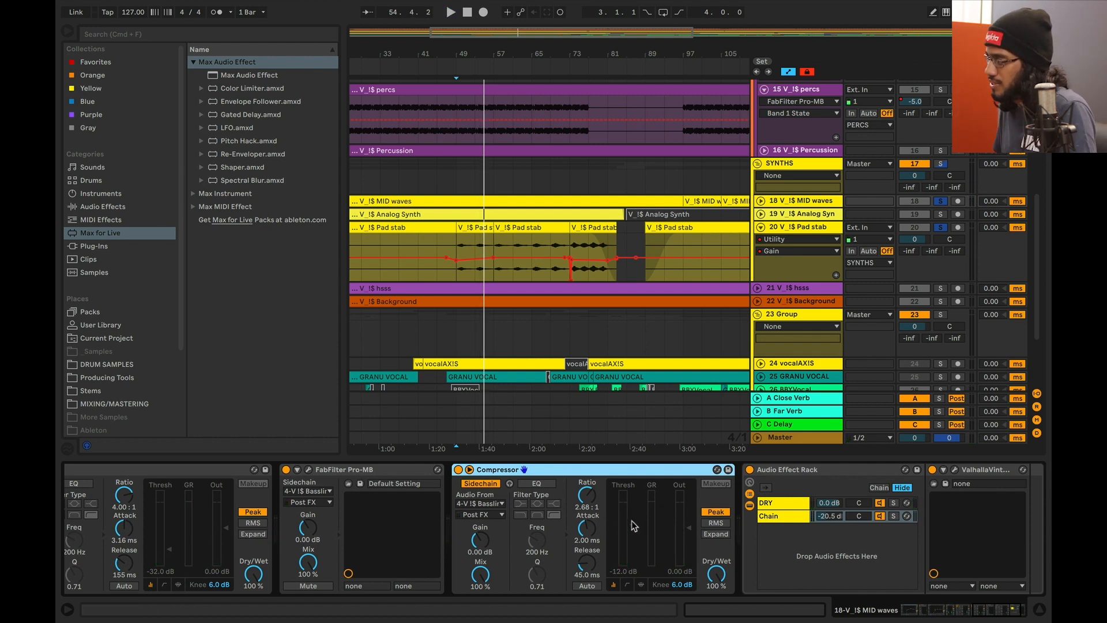
# Reopen the Bassline-sidechained Pro-MB on MID waves to view its band during playback, then close its window.
pyautogui.click(309, 471)
pyautogui.press('space')
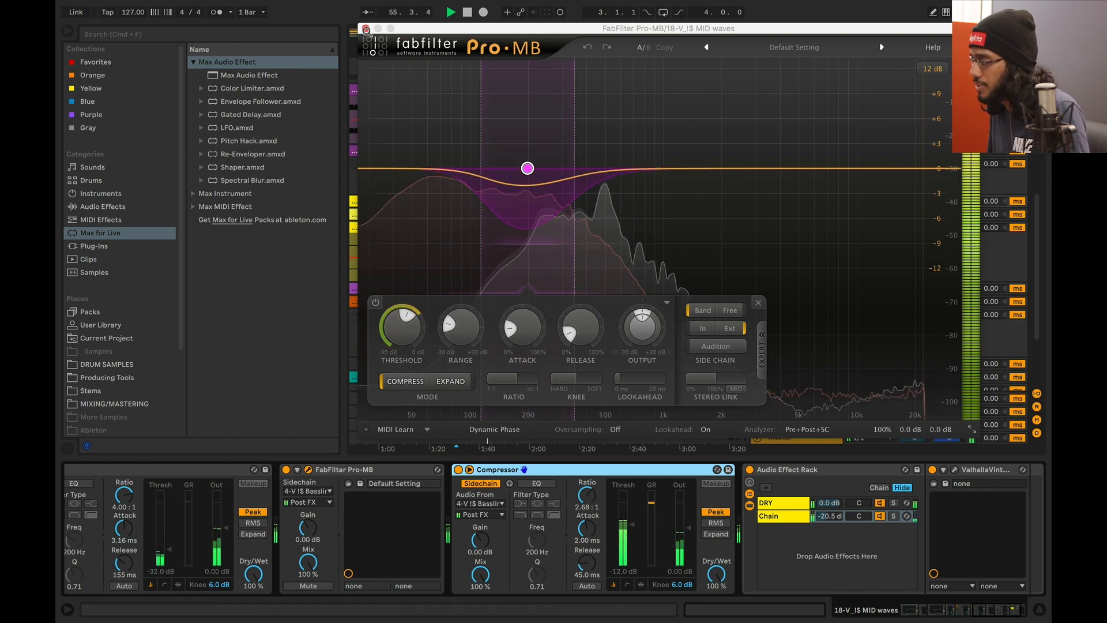
pyautogui.click(366, 28)
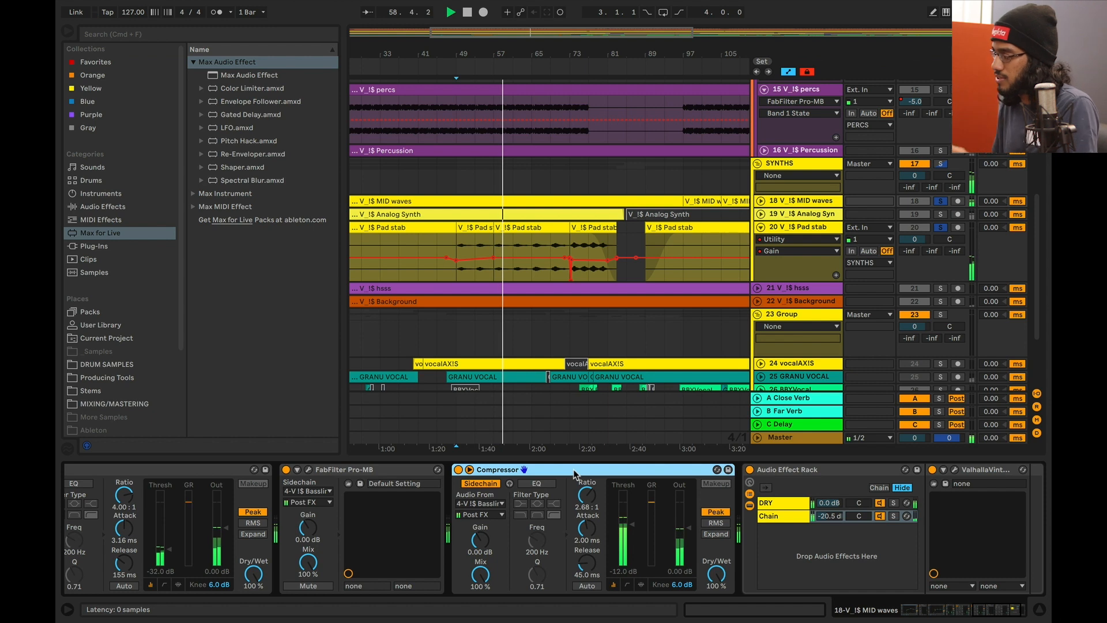
# Display the ValhallaVintageVerb chain of the MID waves Audio Effect Rack, then stop playback.
pyautogui.hscroll(1, 642, 525)
pyautogui.hscroll(3, 642, 526)
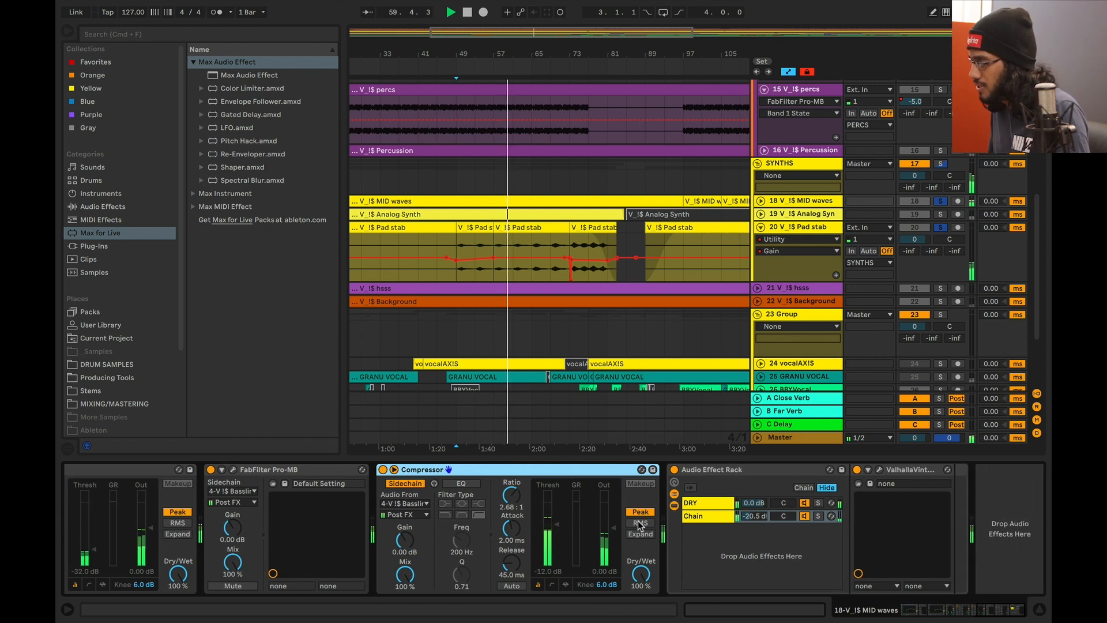
pyautogui.click(724, 517)
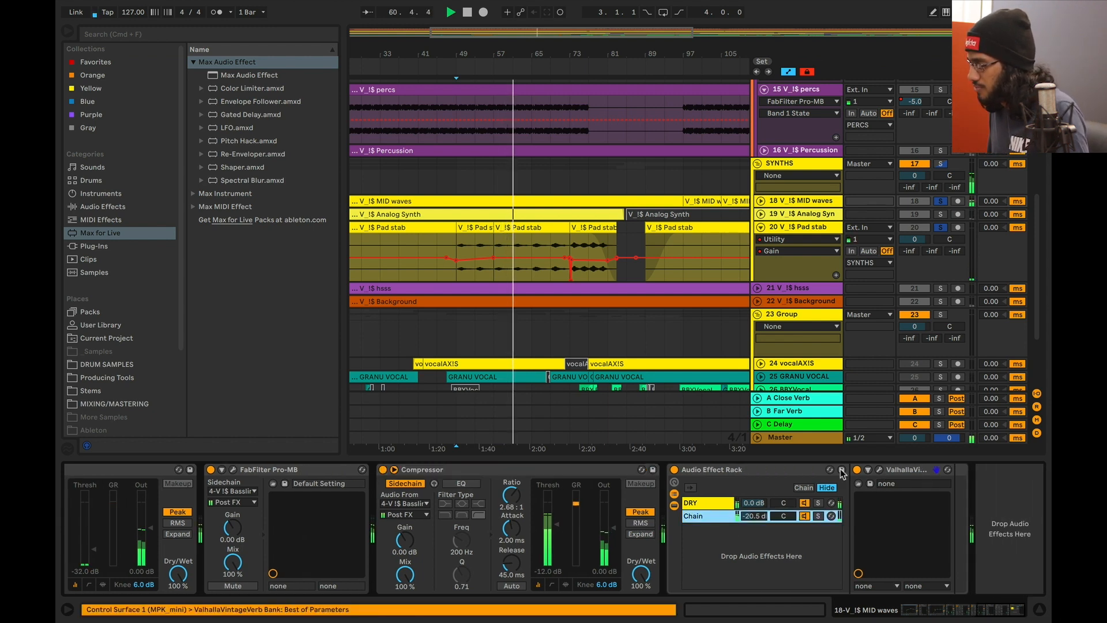
pyautogui.press('space')
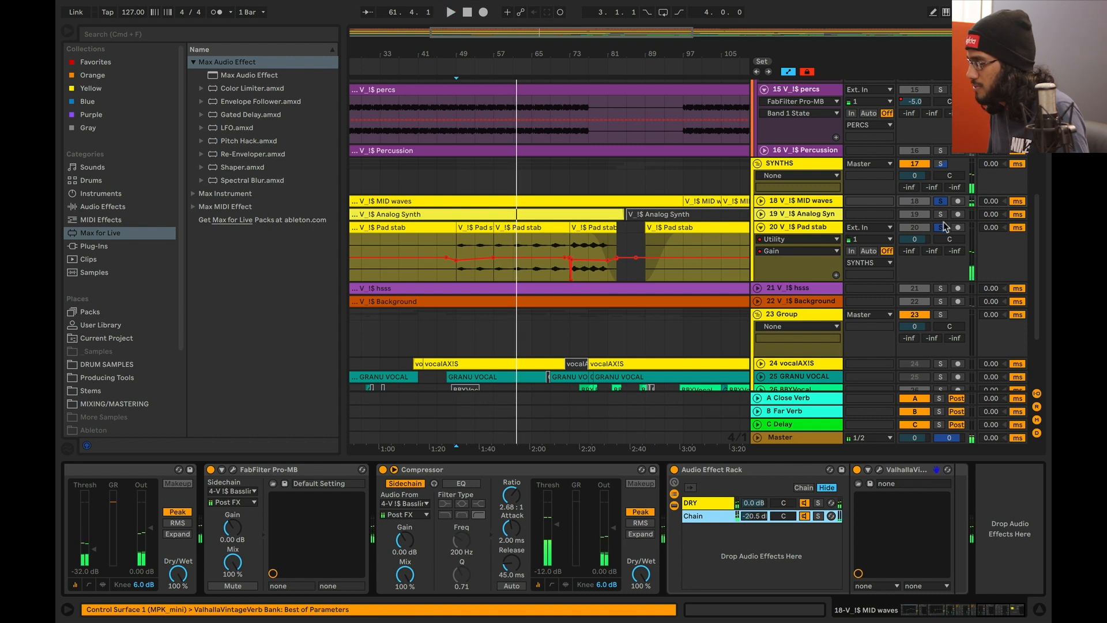
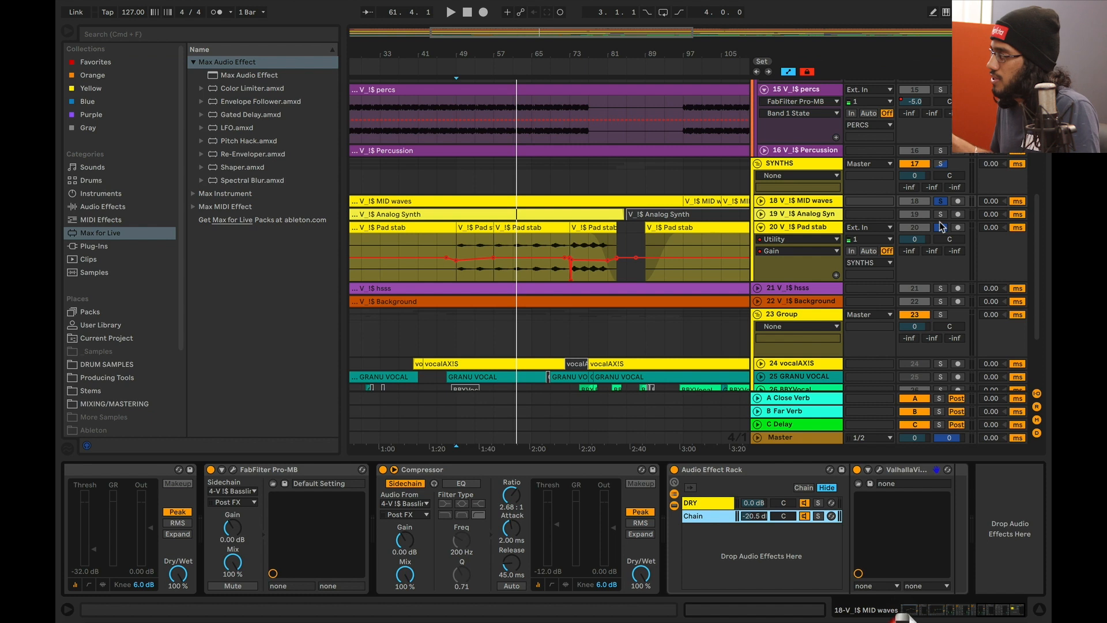
# Unsolo the Pad stab track and select the Analog Synth track to show its device chain.
pyautogui.click(941, 228)
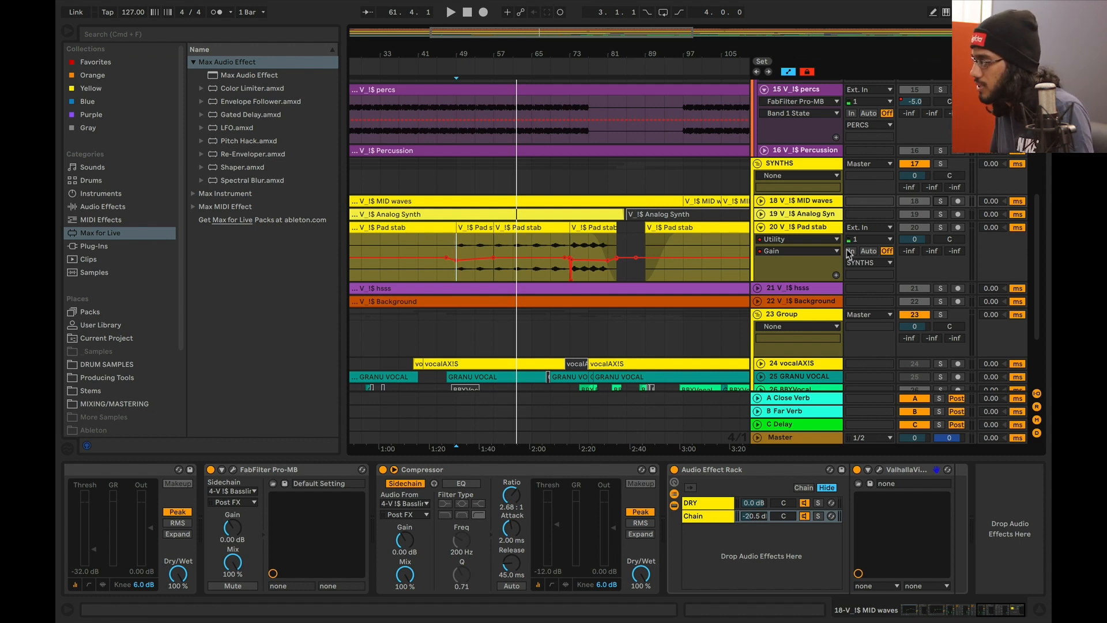
pyautogui.scroll(-2, 815, 252)
pyautogui.scroll(-1, 764, 207)
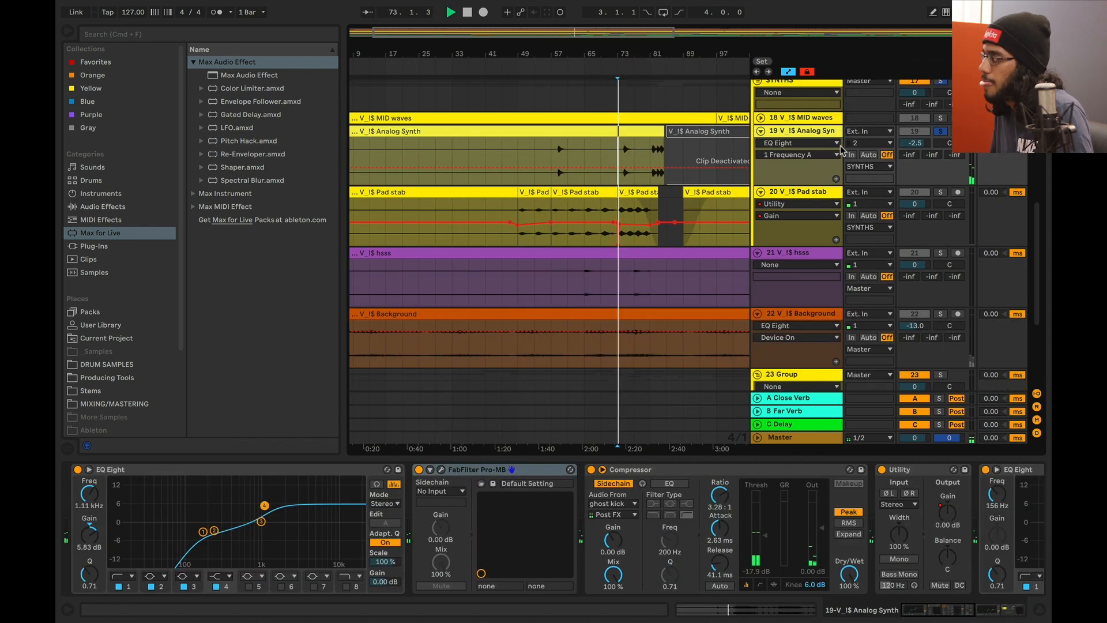
pyautogui.click(786, 131)
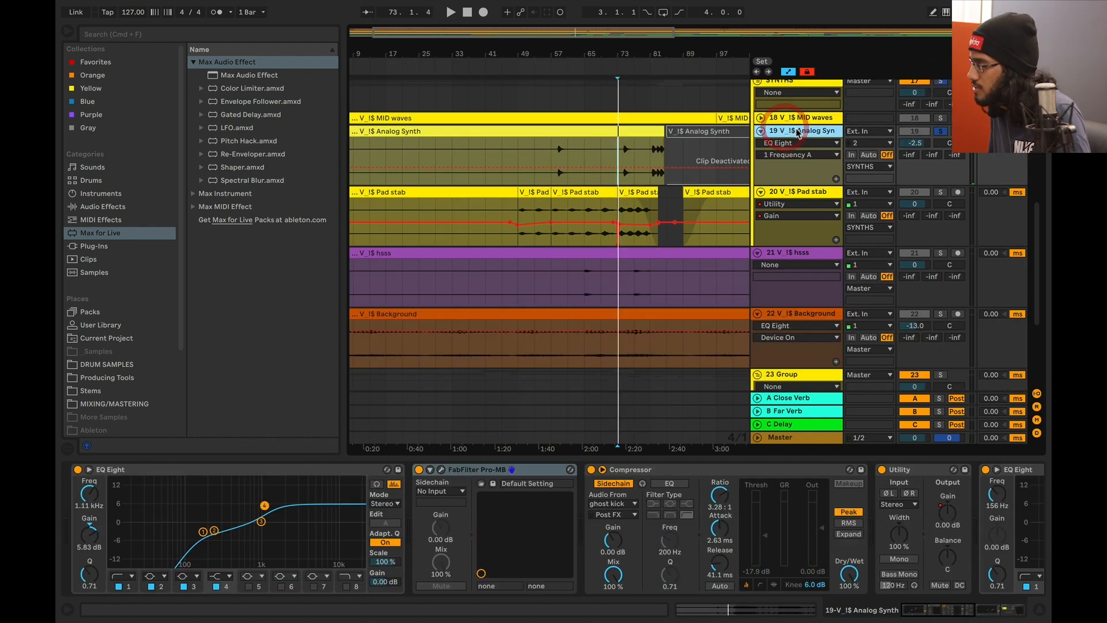
# Place the insert marker at bar 81 on the Analog Synth track and play the soloed track from there.
pyautogui.press('space')
pyautogui.moveTo(635, 60); pyautogui.dragTo(565, 110)
pyautogui.click(612, 153)
pyautogui.press('space')
pyautogui.press('space')
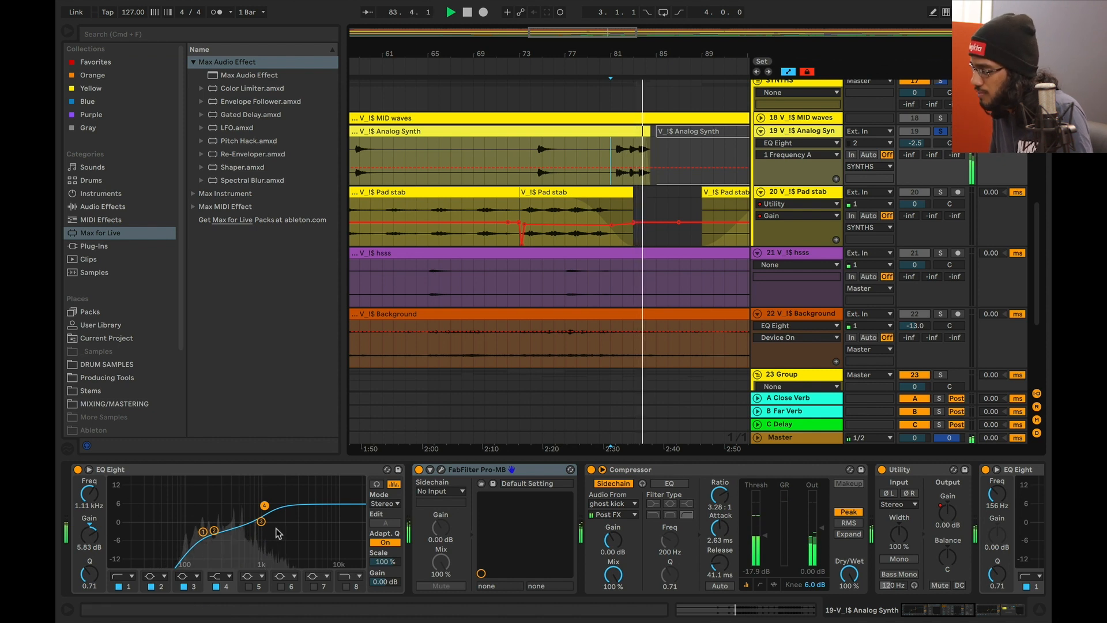
# Examine bands 1, 2 and 4 of the first EQ Eight on the Analog Synth track during playback.
pyautogui.click(203, 531)
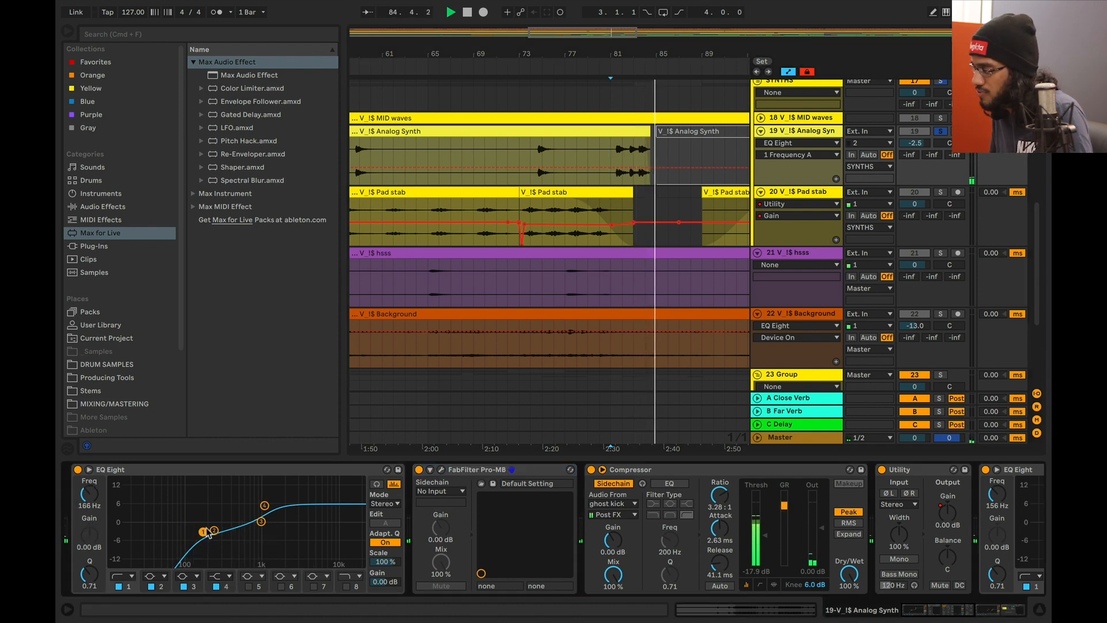
pyautogui.click(214, 531)
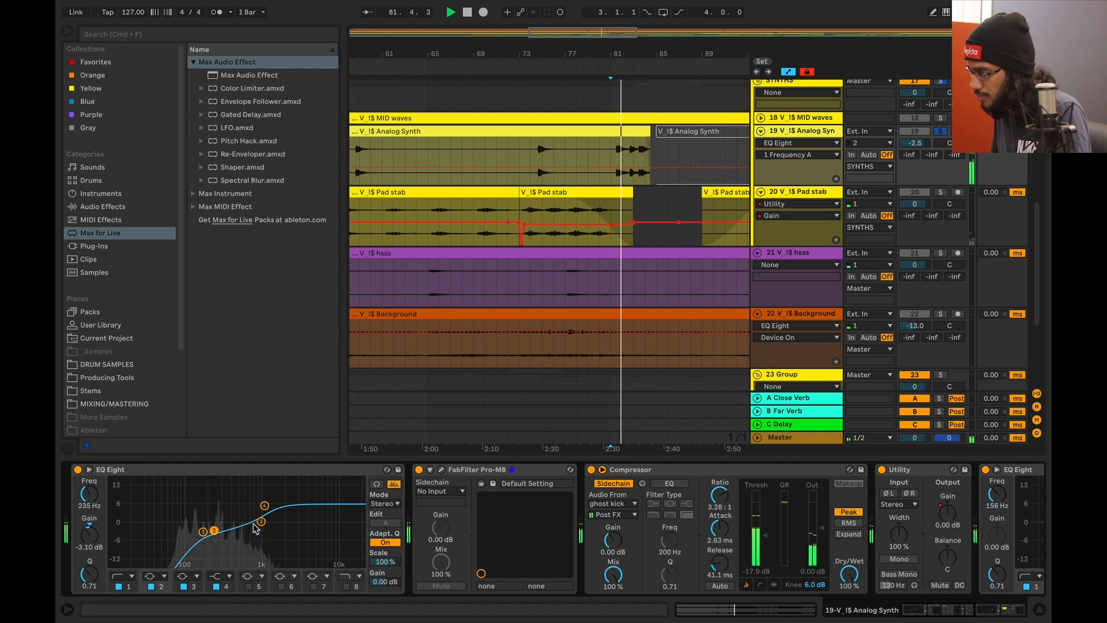
pyautogui.click(264, 505)
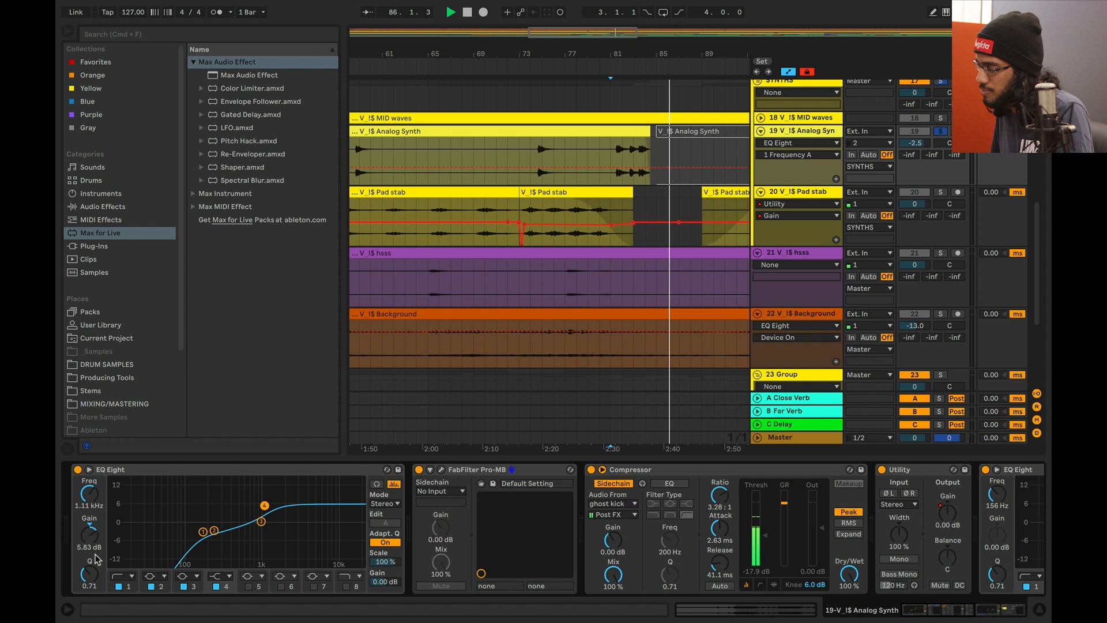
# Open the Analog Synth's Pro-MB, examine its band 1 settings during playback, then close the window.
pyautogui.hscroll(5, 372, 524)
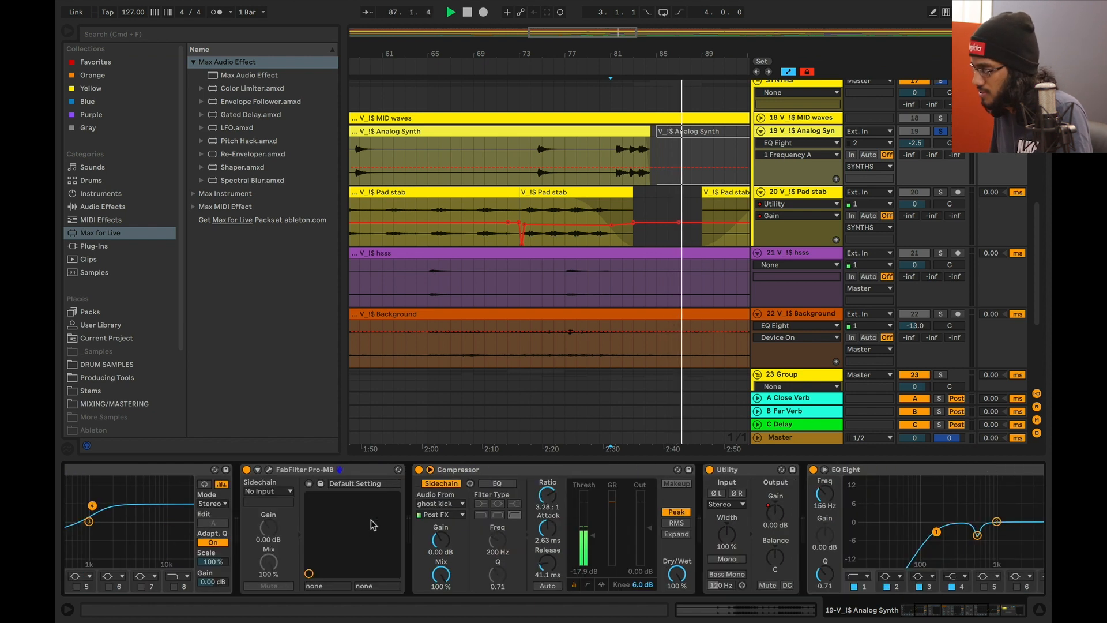
pyautogui.press('space')
pyautogui.click(270, 471)
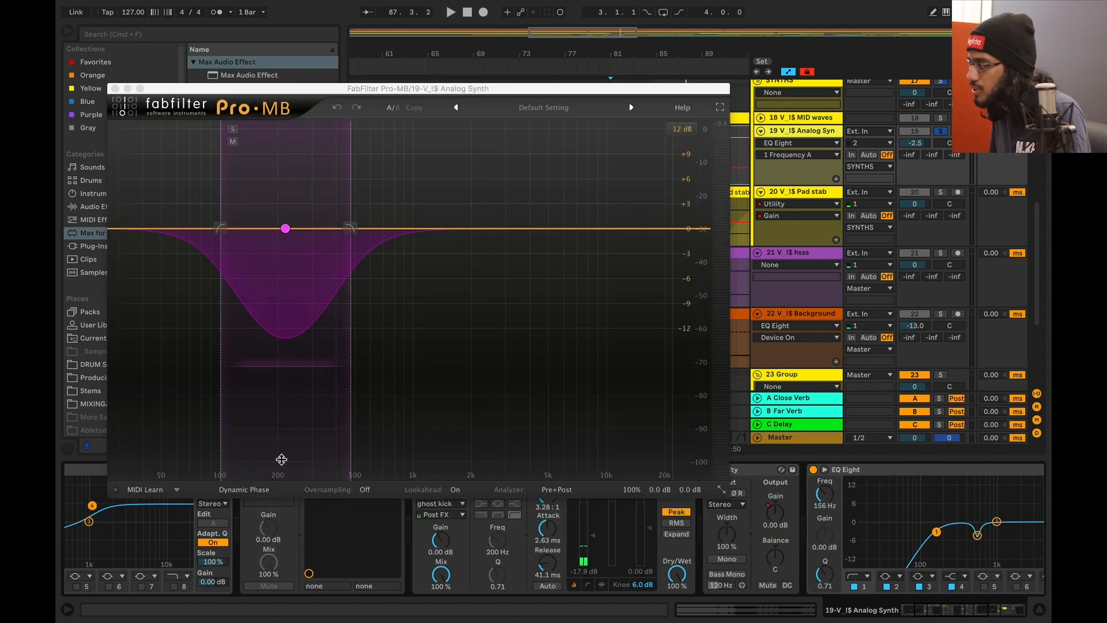
pyautogui.press('space')
pyautogui.moveTo(327, 88); pyautogui.dragTo(471, 110)
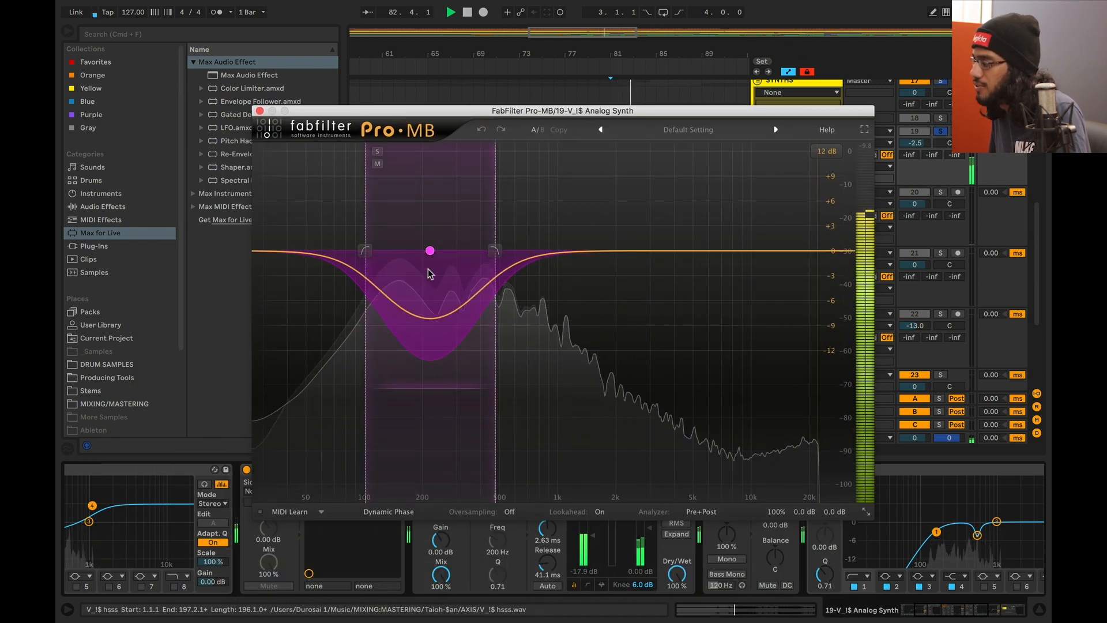
pyautogui.click(432, 255)
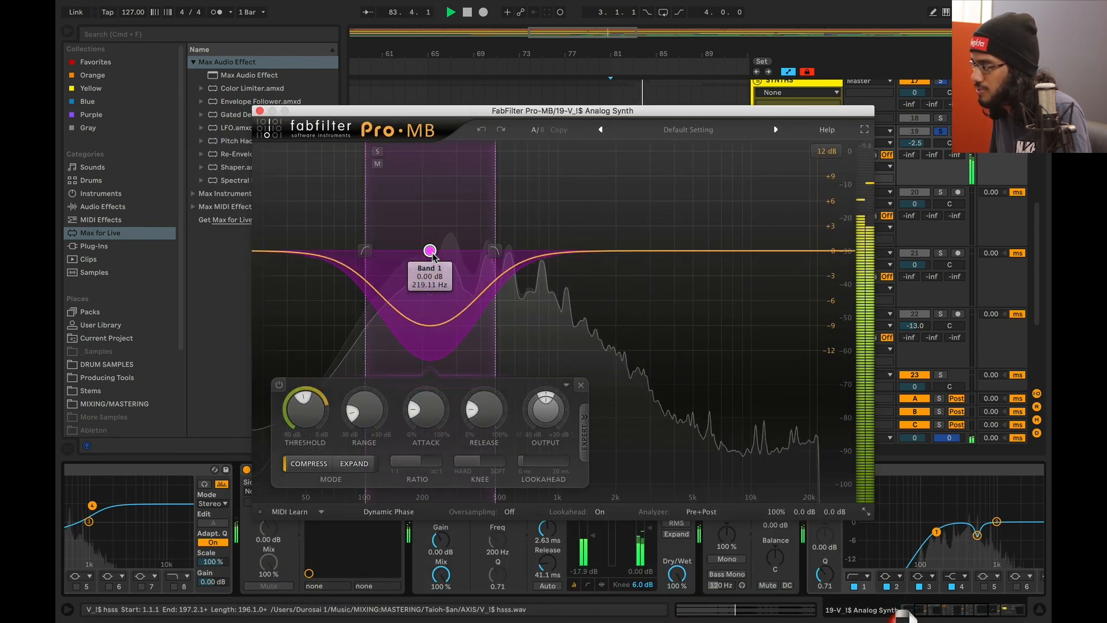
pyautogui.click(260, 110)
# Examine the ghost kick-sidechained Compressor, the Utility and the second EQ Eight in the Analog Synth device chain.
pyautogui.moveTo(475, 45); pyautogui.dragTo(557, 34)
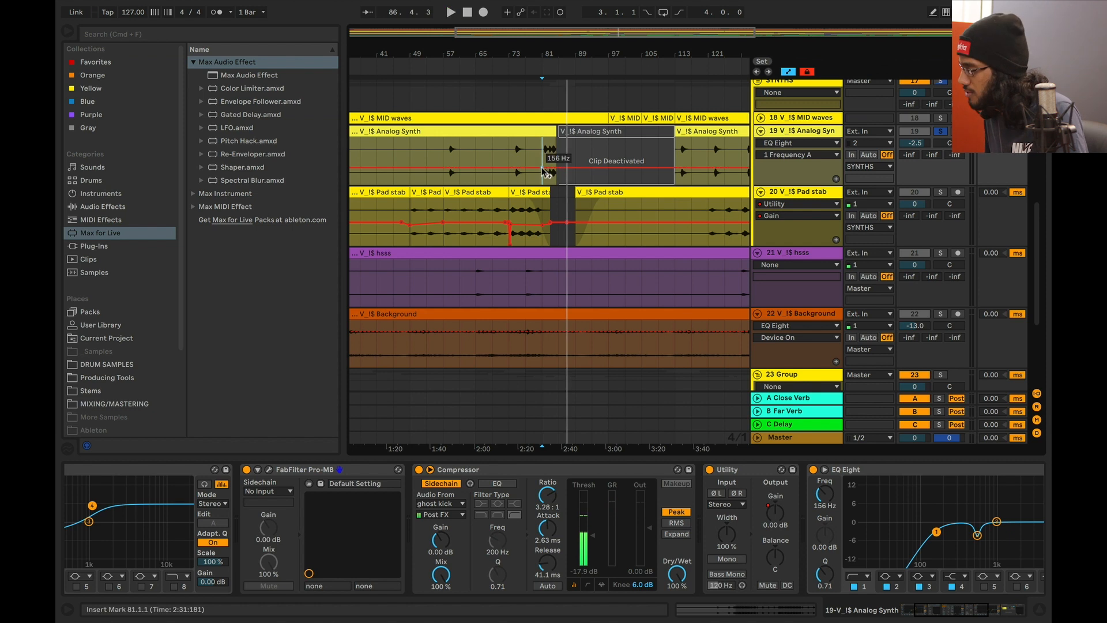
pyautogui.hscroll(4, 489, 471)
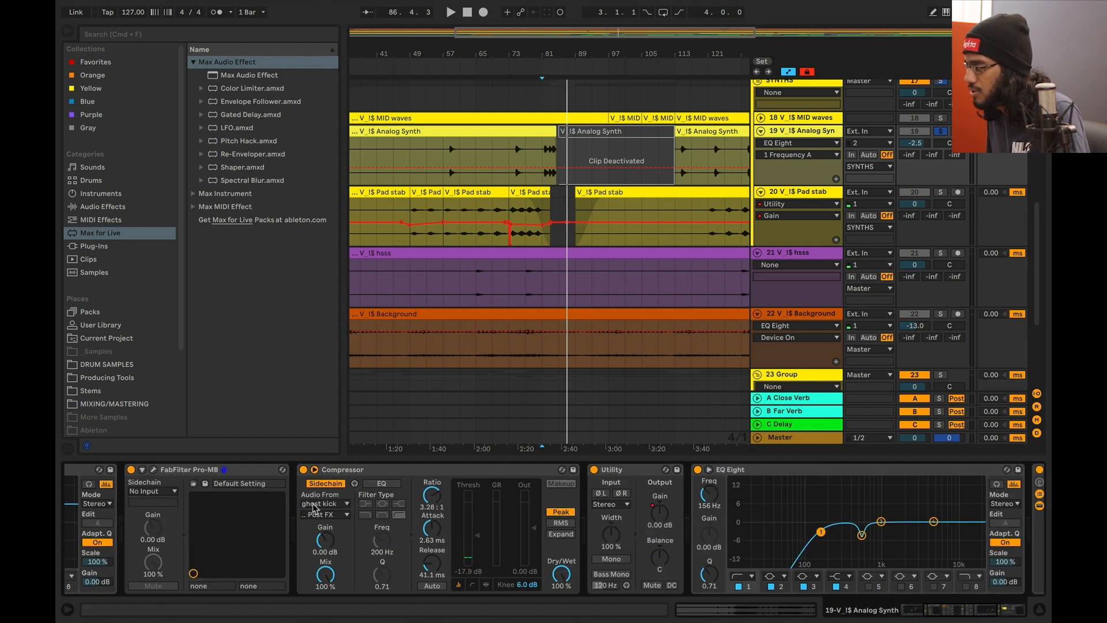
pyautogui.click(334, 471)
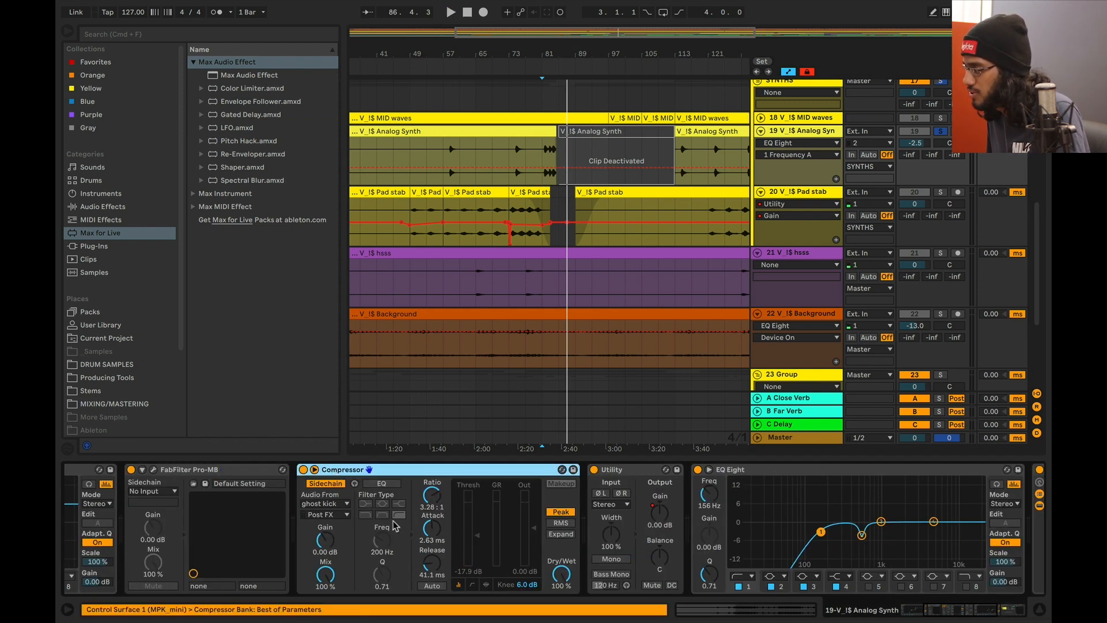
pyautogui.hscroll(3, 394, 526)
pyautogui.click(532, 470)
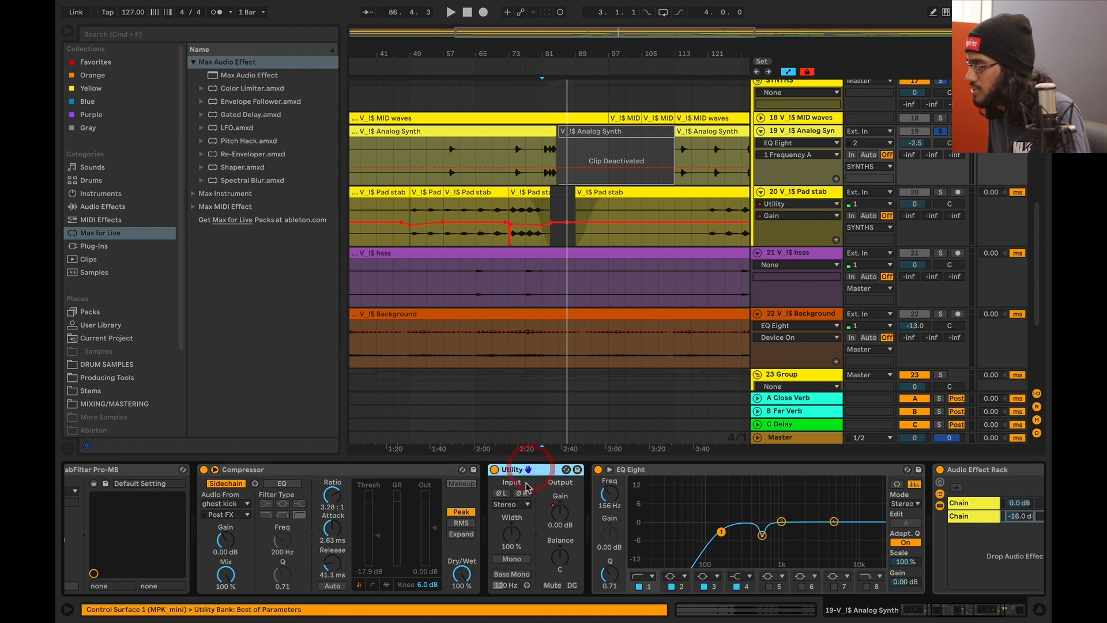
pyautogui.hscroll(7, 526, 487)
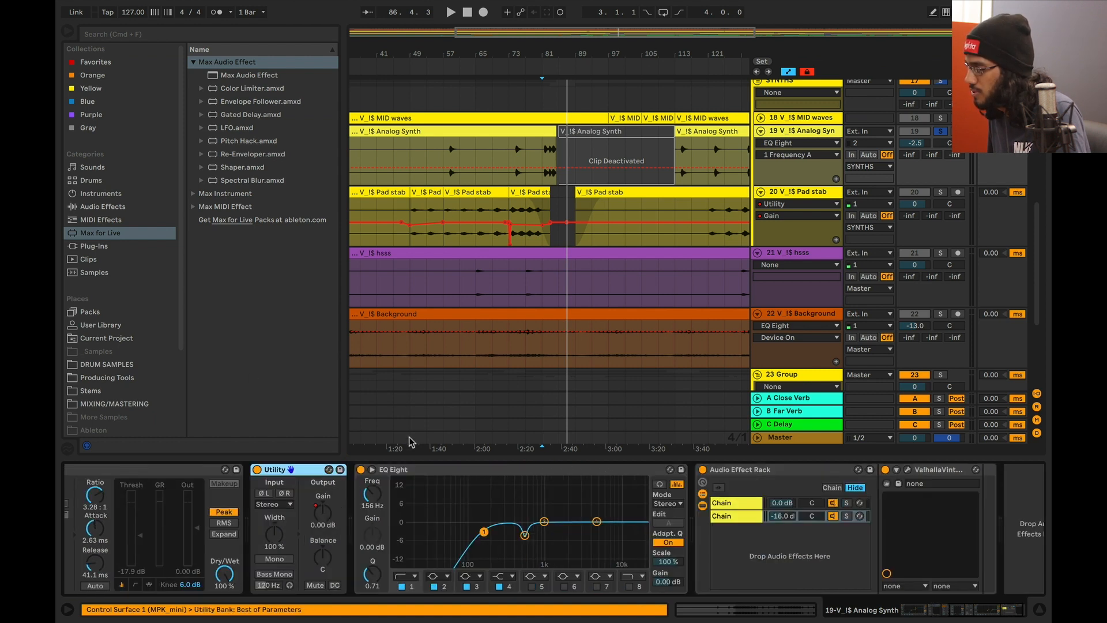
pyautogui.click(421, 471)
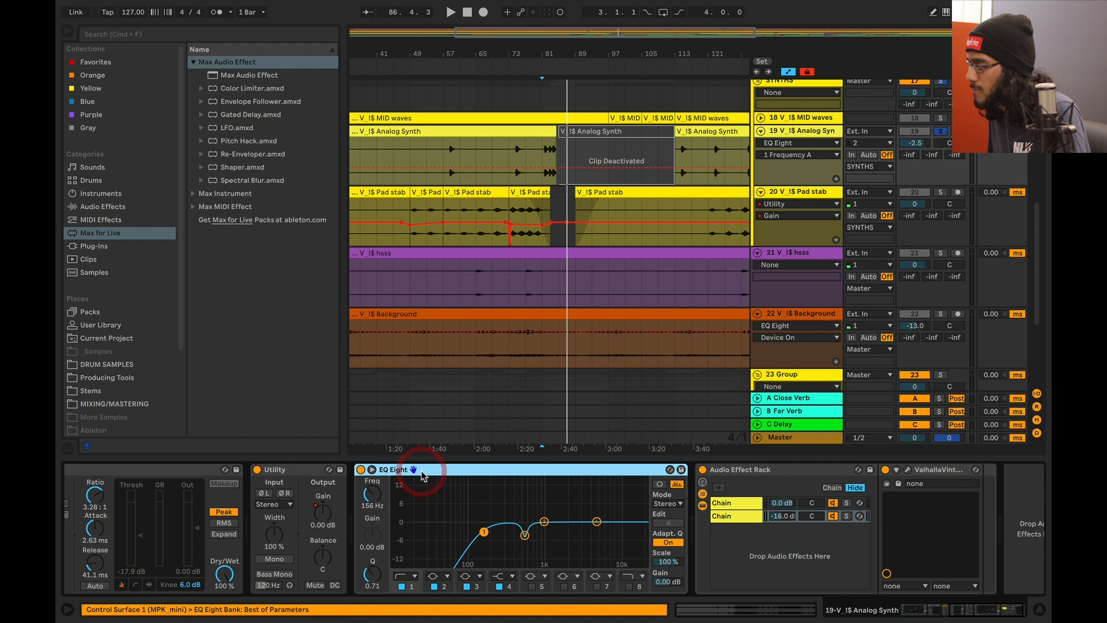
# Play the Analog Synth track from bar 113 and examine the 550 Hz band of its second EQ Eight.
pyautogui.click(675, 155)
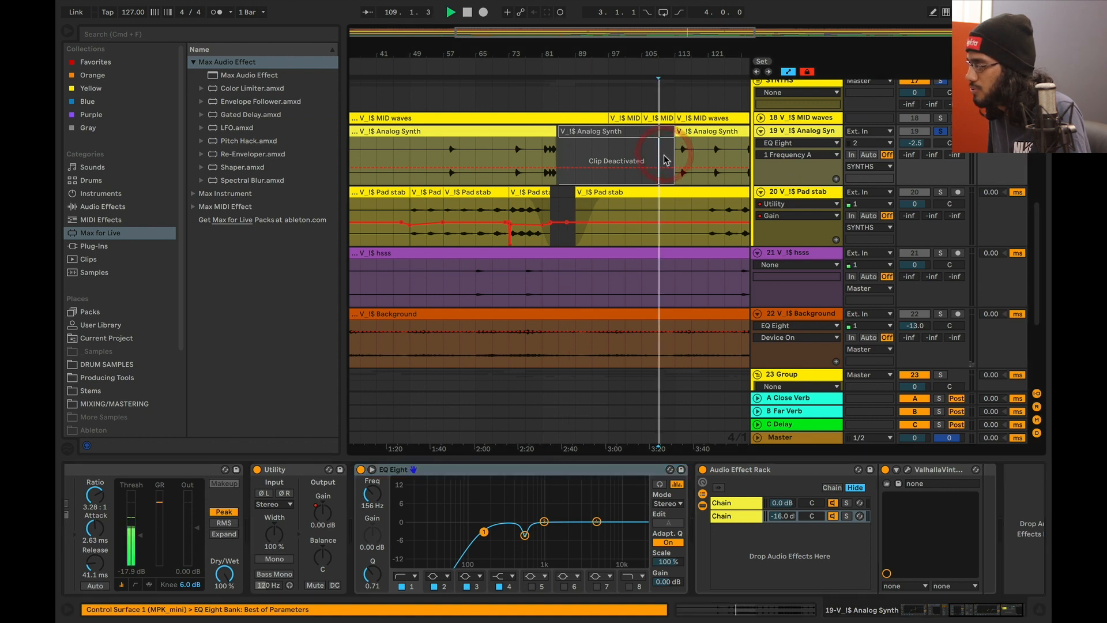
pyautogui.press('space')
pyautogui.moveTo(696, 34); pyautogui.dragTo(696, 92)
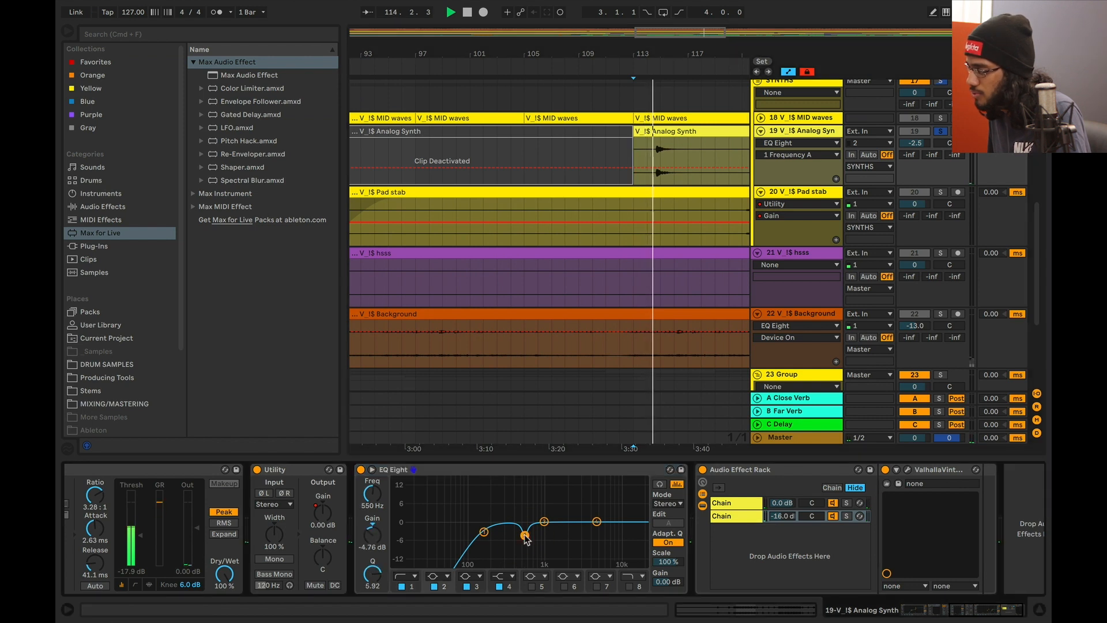
pyautogui.click(525, 535)
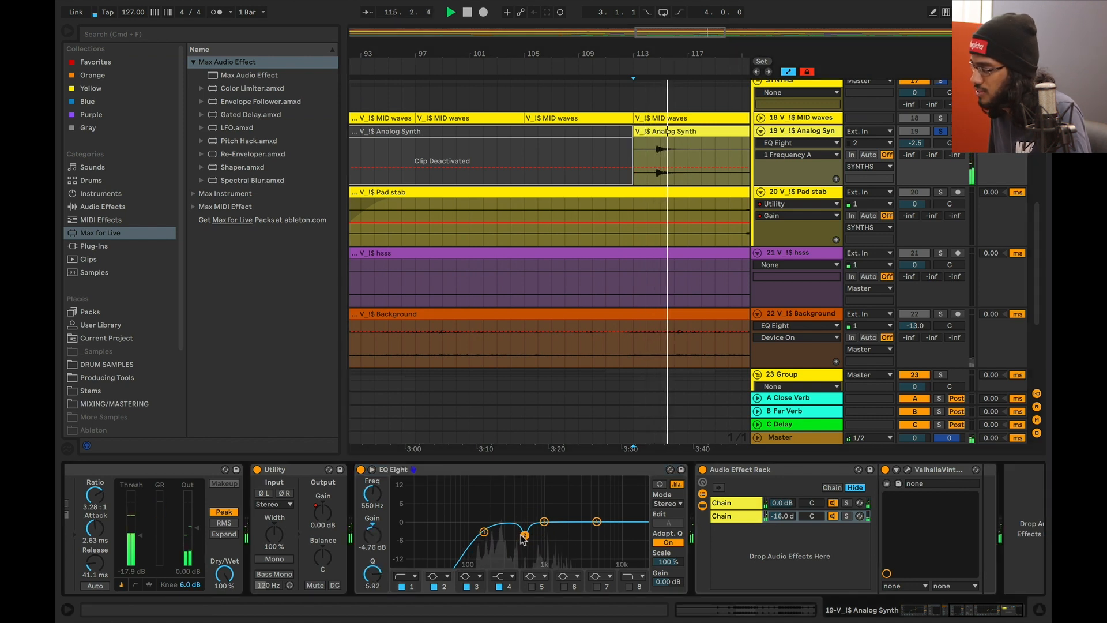
# Select the Audio Effect Rack containing ValhallaVintageVerb at the end of the Analog Synth device chain to view it.
pyautogui.hscroll(2, 519, 542)
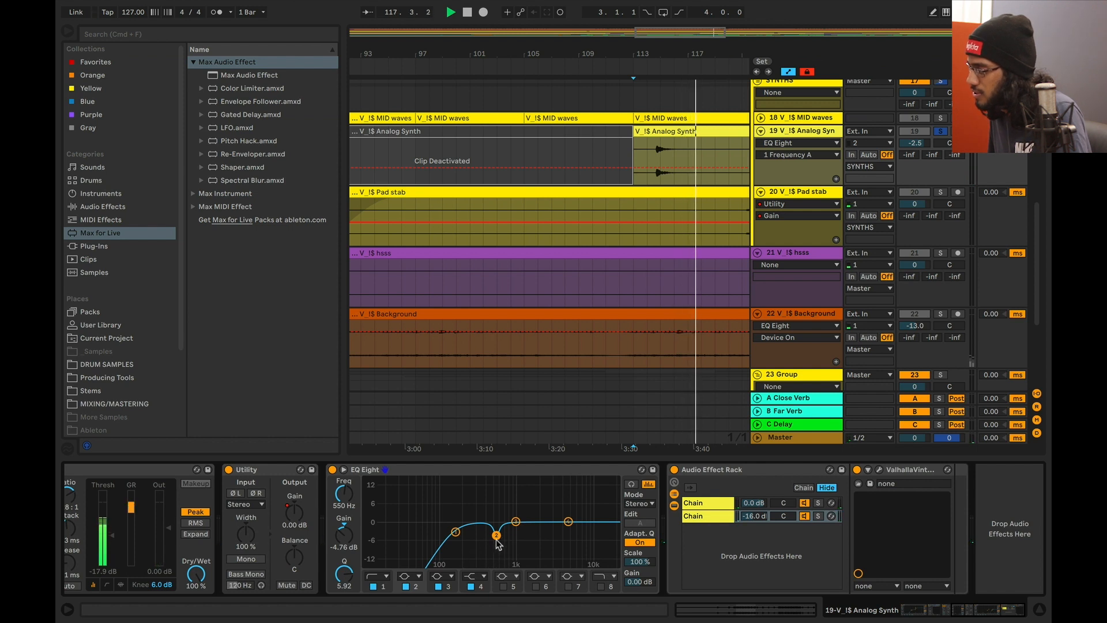
pyautogui.click(669, 491)
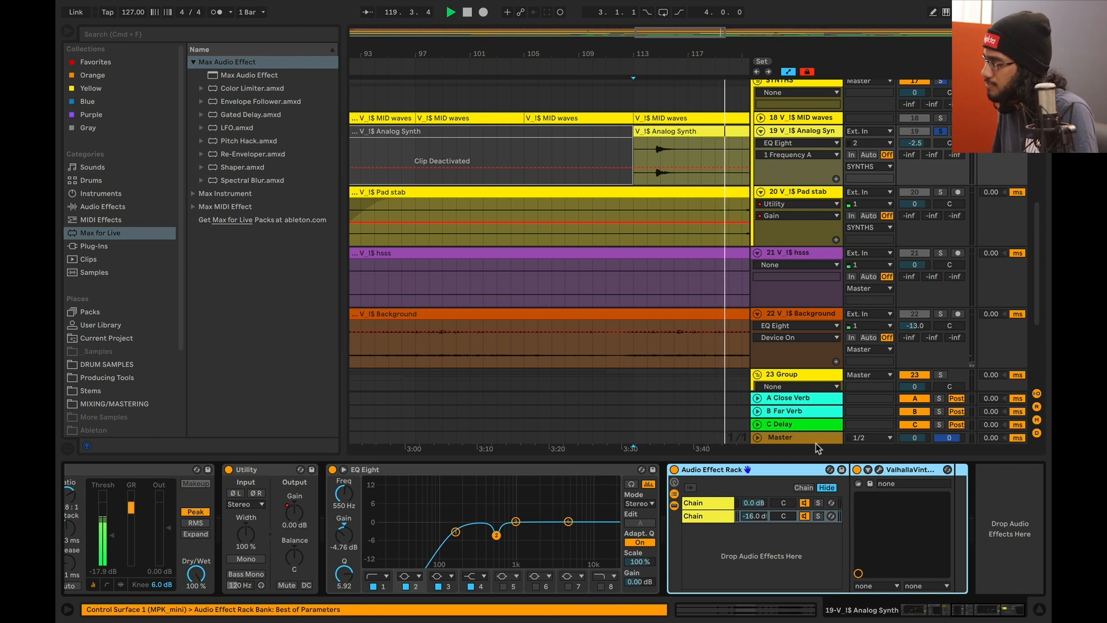
pyautogui.moveTo(456, 53); pyautogui.dragTo(456, 36)
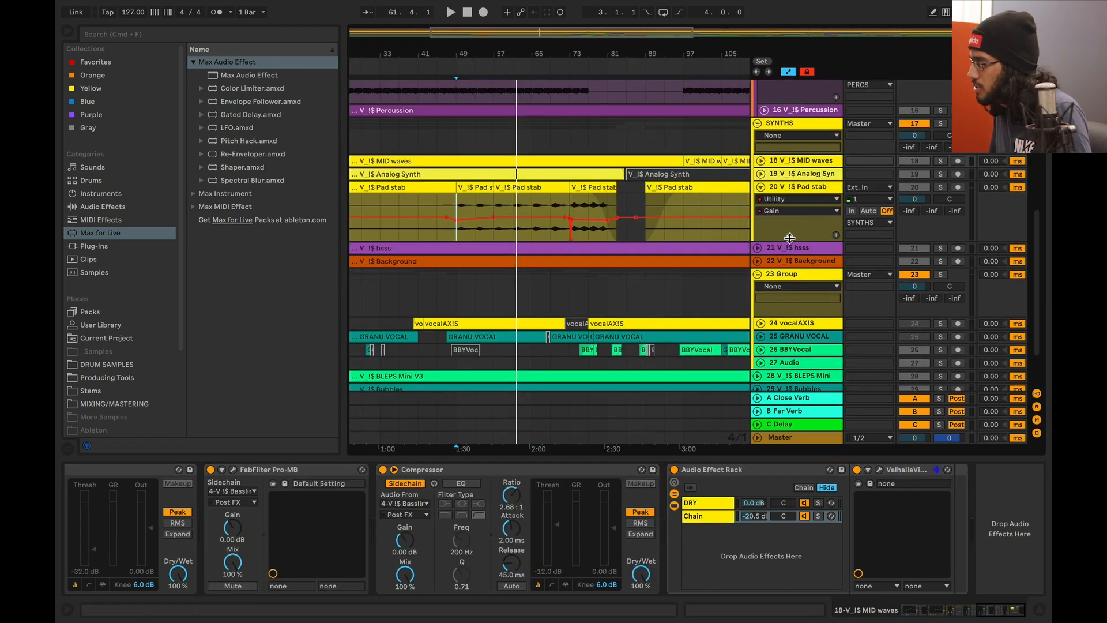
# Unfold the hsss track, solo it and play it from bar 65.
pyautogui.click(797, 248)
pyautogui.scroll(10, 798, 236)
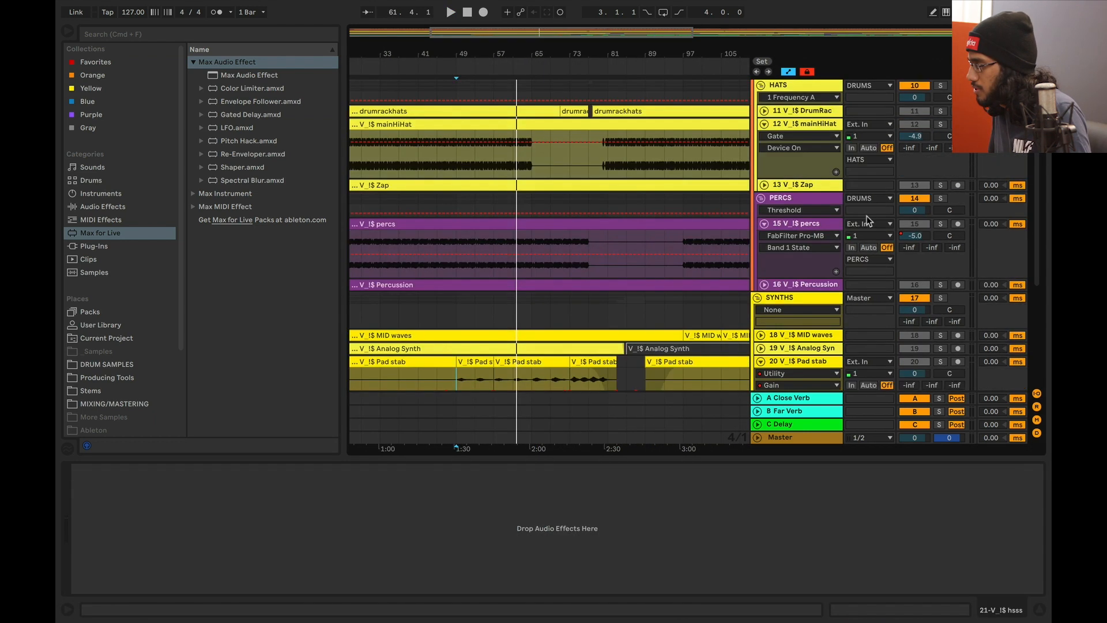
pyautogui.scroll(-10, 869, 226)
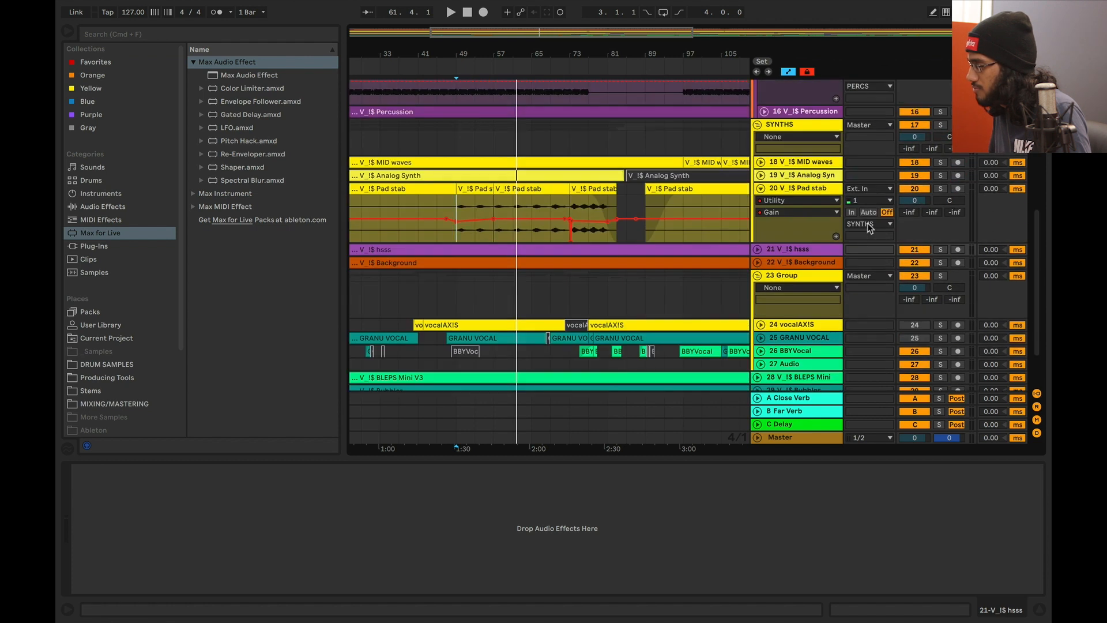
pyautogui.click(757, 250)
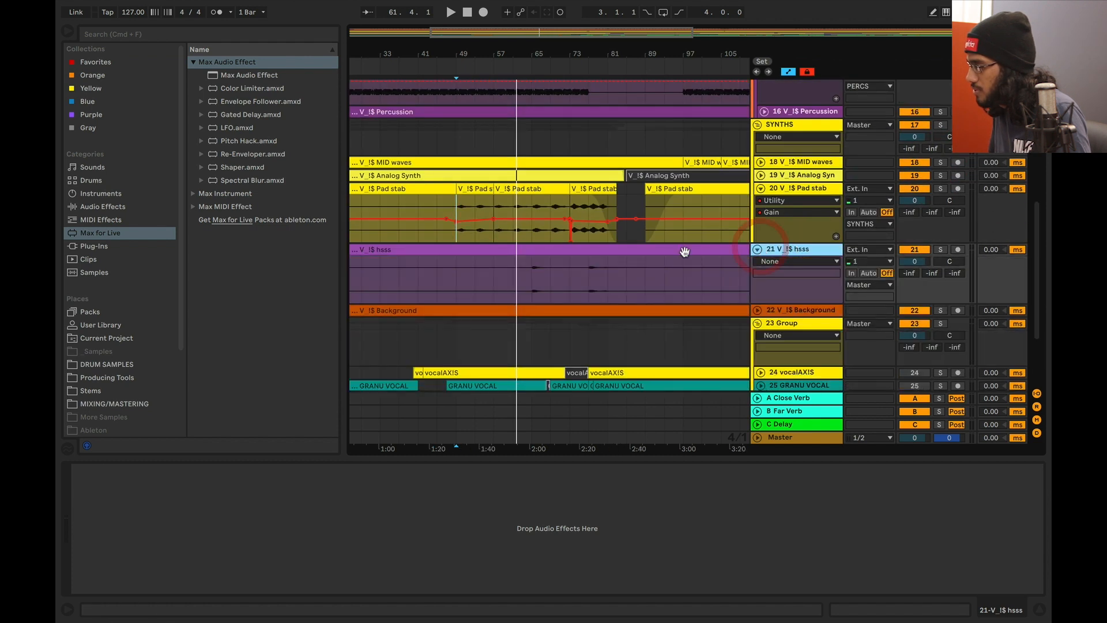
pyautogui.click(531, 270)
pyautogui.click(940, 251)
pyautogui.press('space')
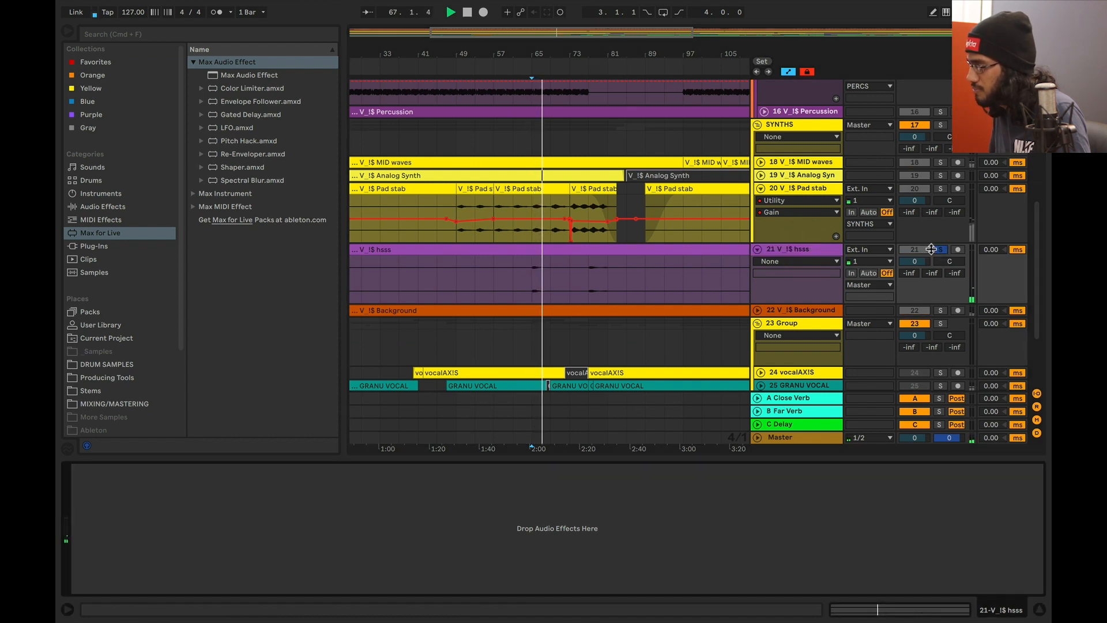
# Replay the soloed hsss track from bar 65, then turn its solo off.
pyautogui.scroll(-2, 788, 247)
pyautogui.click(828, 223)
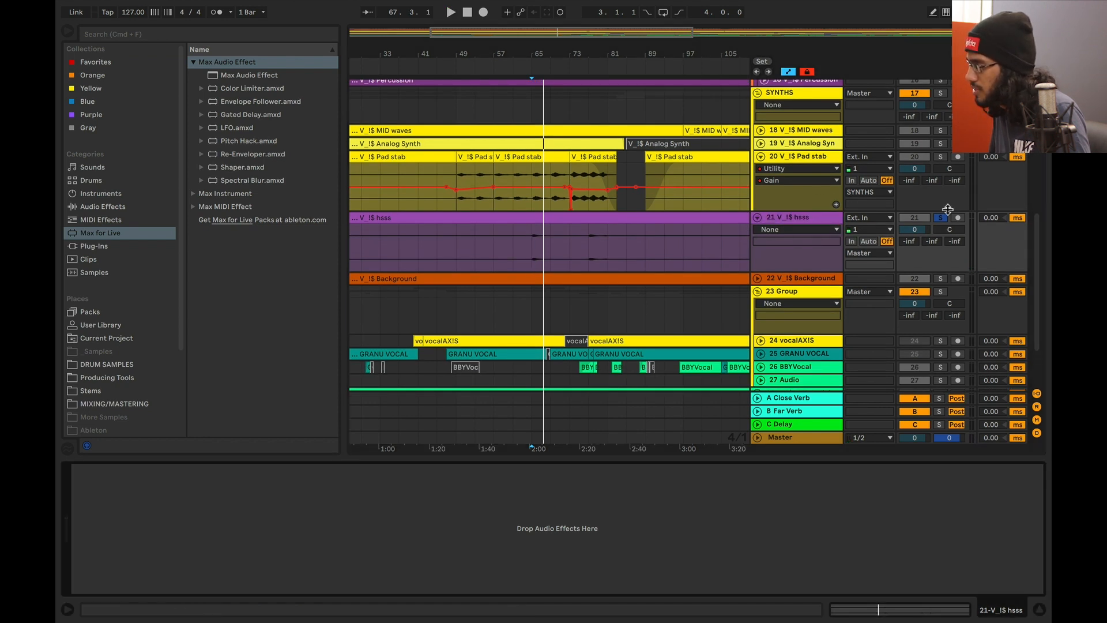
pyautogui.press('space')
pyautogui.press('space')
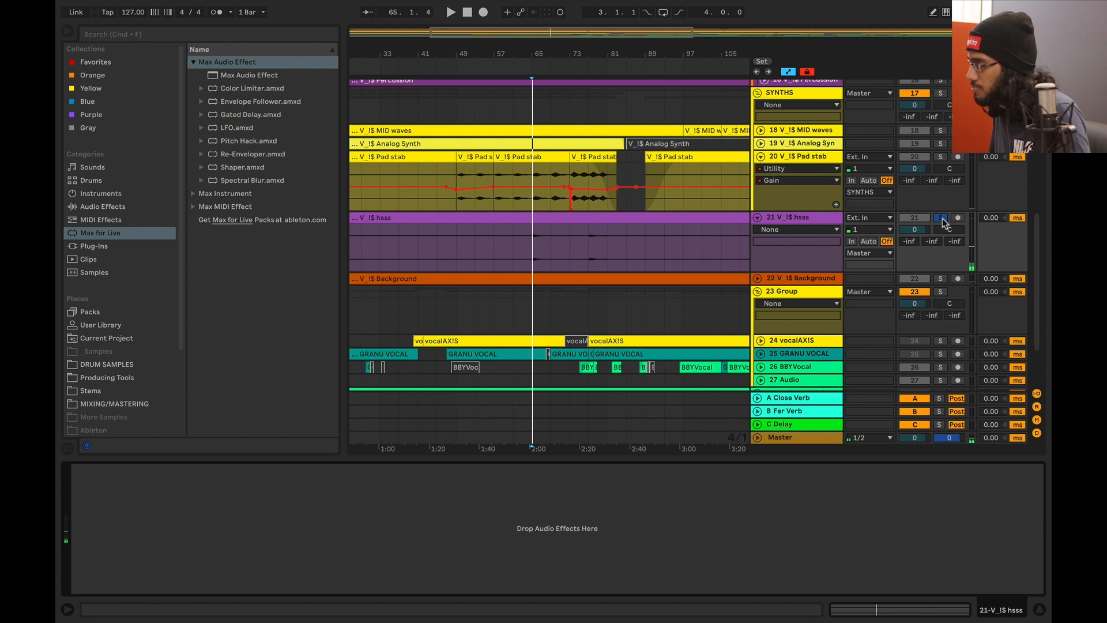
pyautogui.click(942, 218)
# Unfold the Background track, solo it and play it from bar 17 with its device chain in view.
pyautogui.scroll(-2, 779, 236)
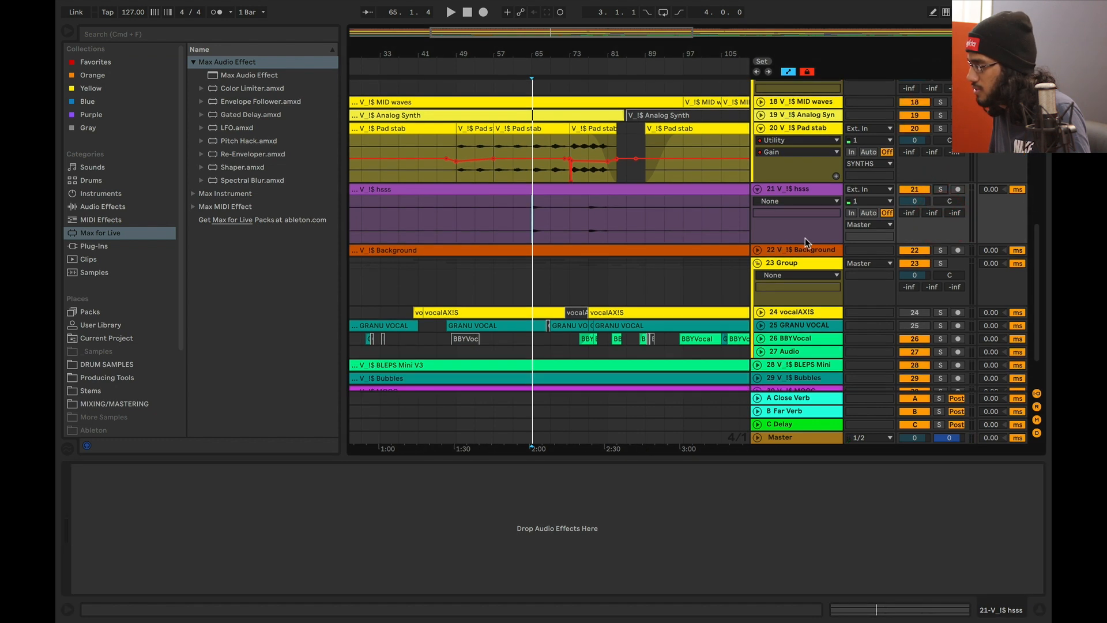
pyautogui.click(814, 245)
pyautogui.click(755, 250)
pyautogui.click(941, 152)
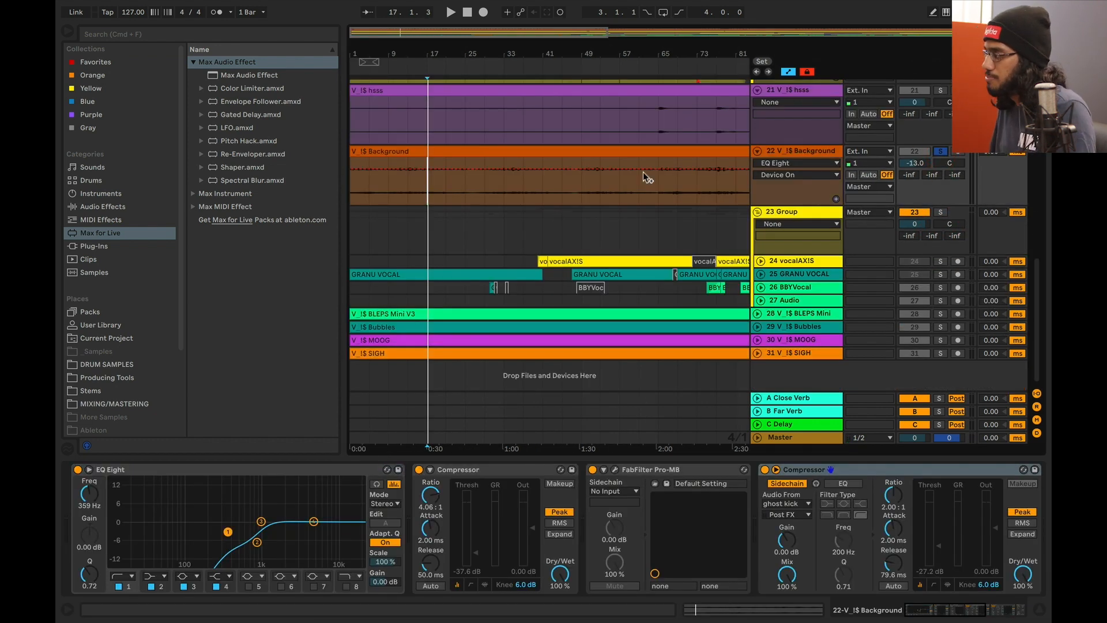
pyautogui.press('space')
# Bypass and re-enable the Background track's EQ Eight during playback to compare the sound.
pyautogui.click(293, 471)
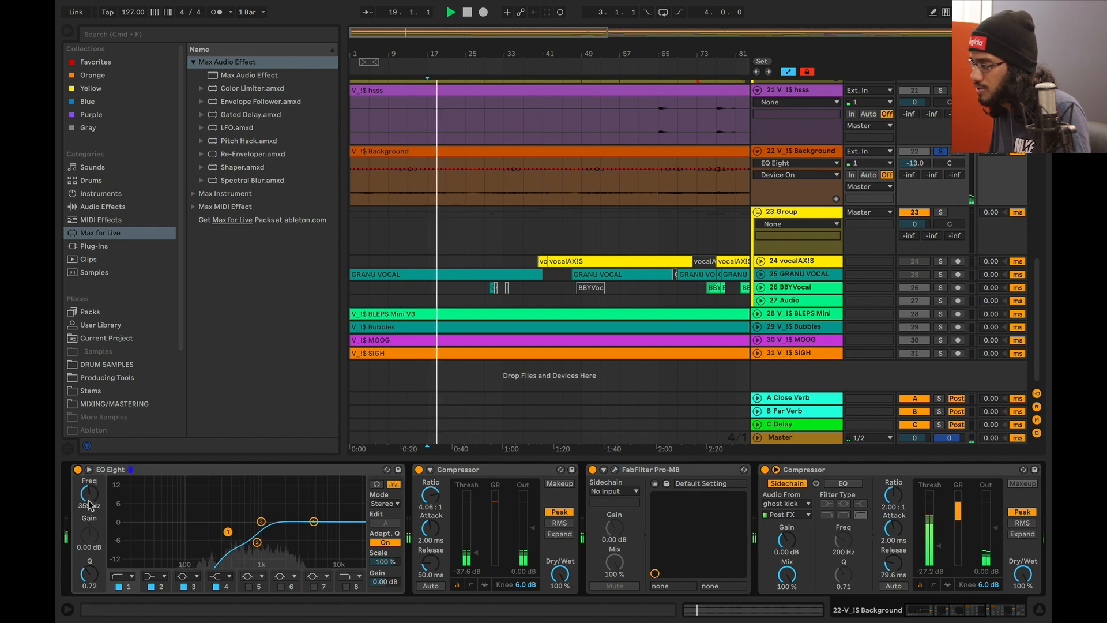
pyautogui.click(77, 469)
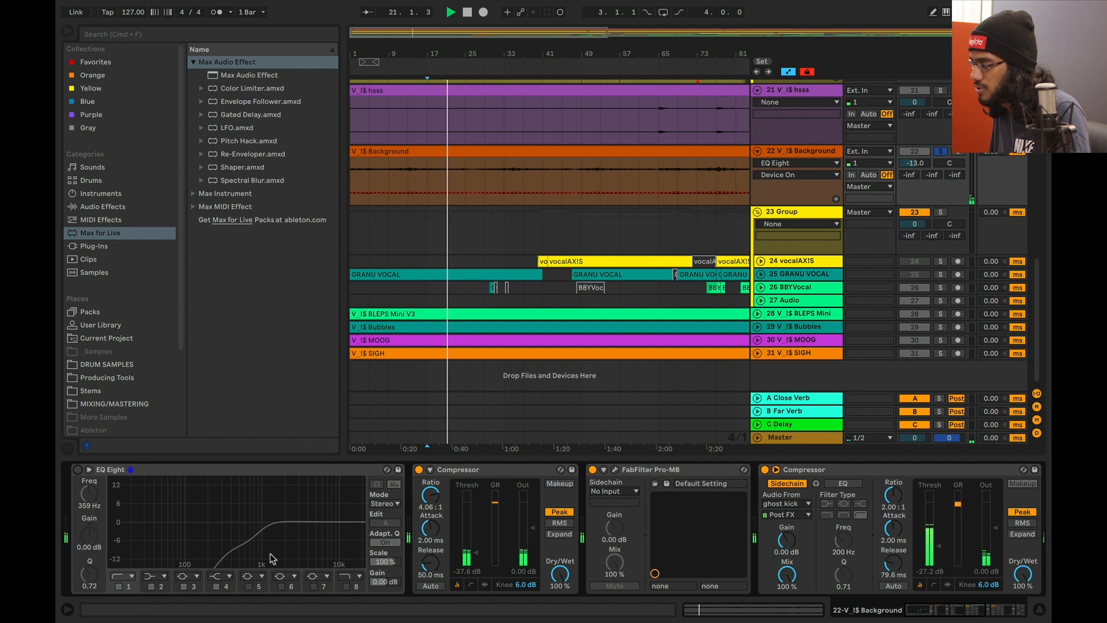
pyautogui.click(79, 472)
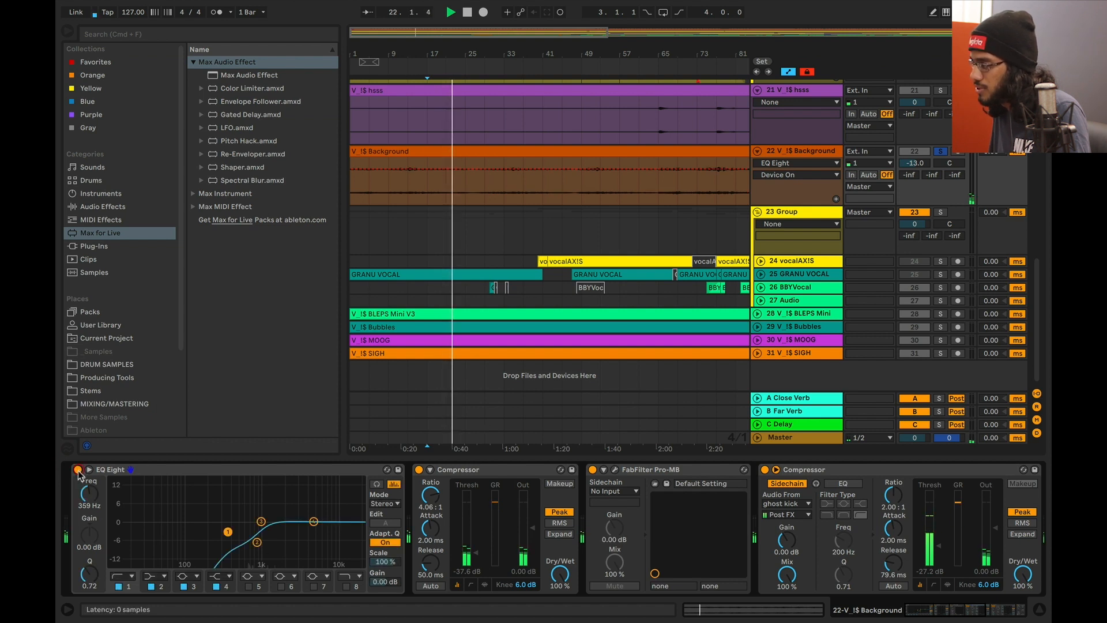
# Select the first Compressor in the Background device chain and play the track from bar 1.
pyautogui.hscroll(3, 310, 472)
pyautogui.click(309, 472)
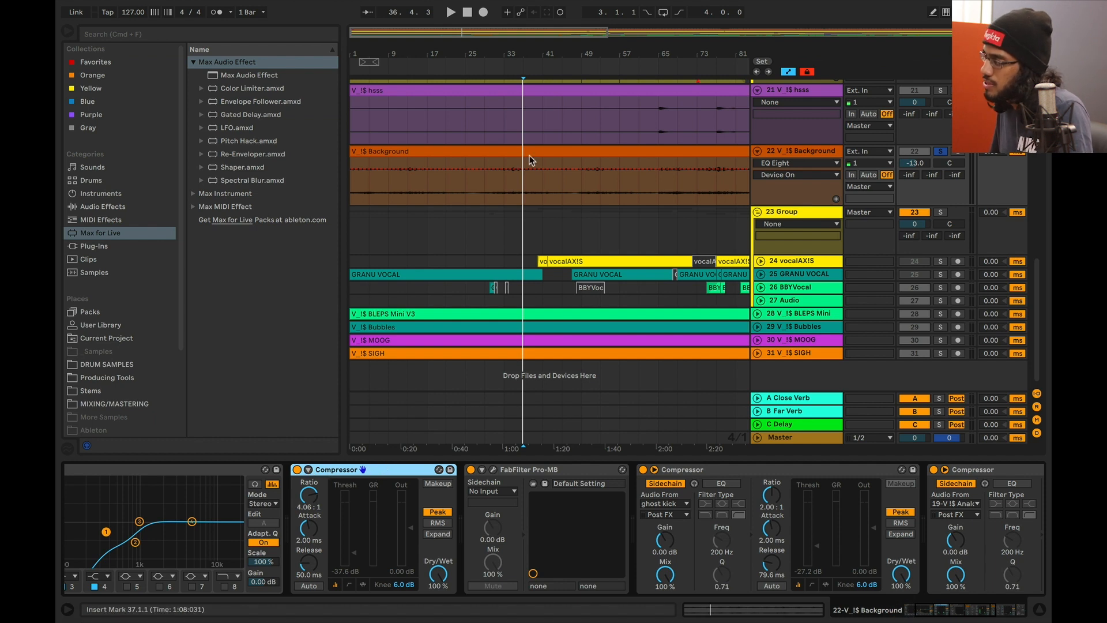
pyautogui.press('space')
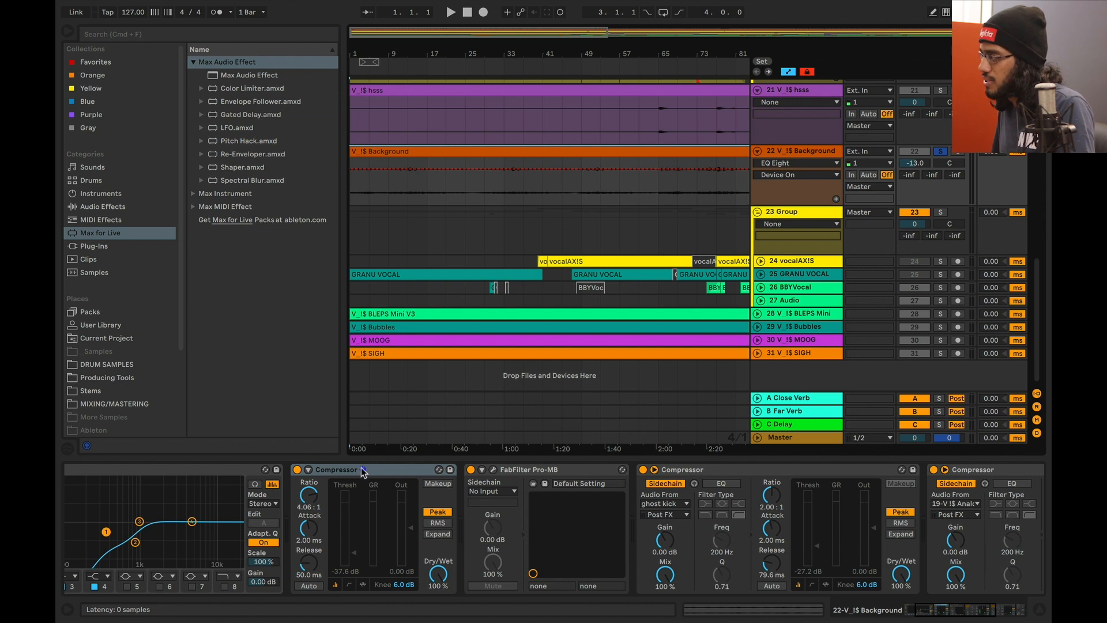
pyautogui.moveTo(560, 36); pyautogui.dragTo(560, 23)
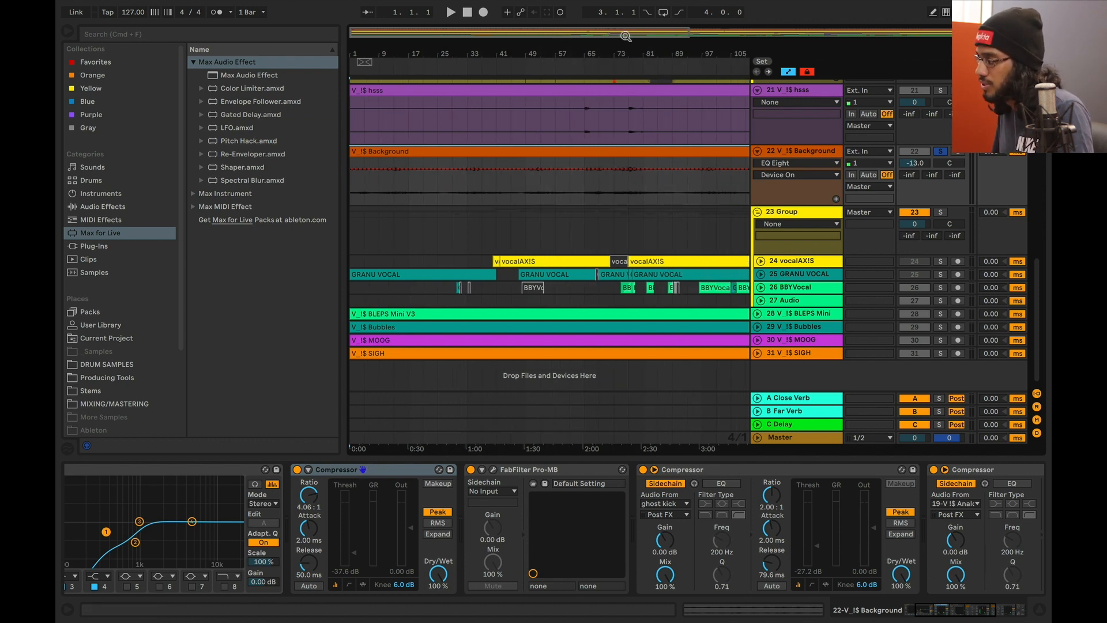
pyautogui.press('space')
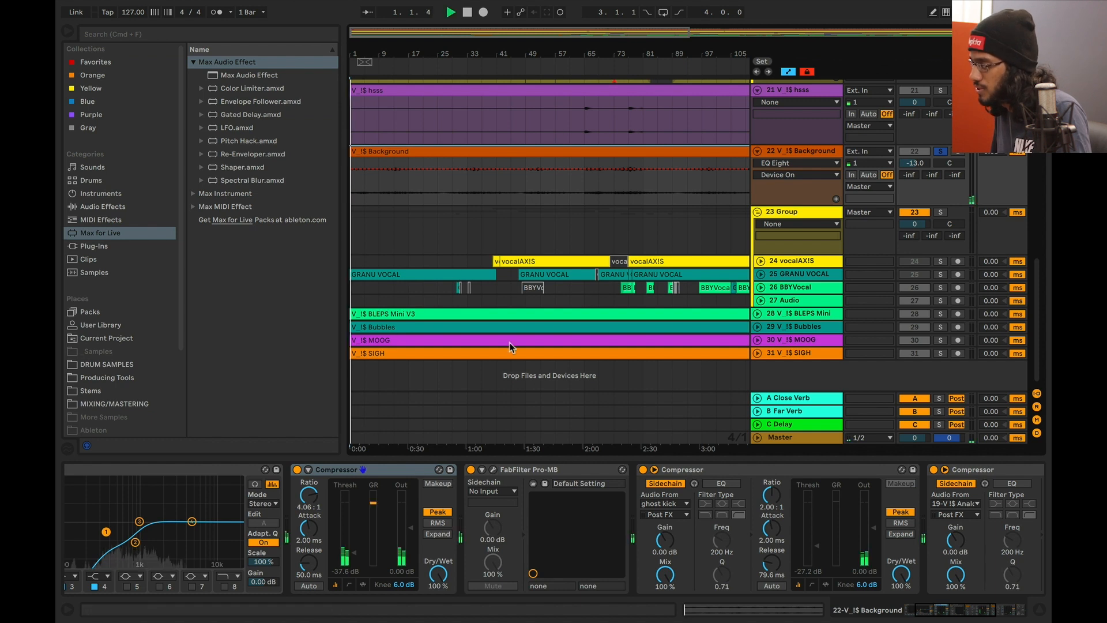
# Play the Background track from bar 49 and examine the gain reduction of its first Compressor.
pyautogui.click(523, 195)
pyautogui.press('space')
pyautogui.press('space')
pyautogui.click(423, 495)
pyautogui.hscroll(1, 424, 495)
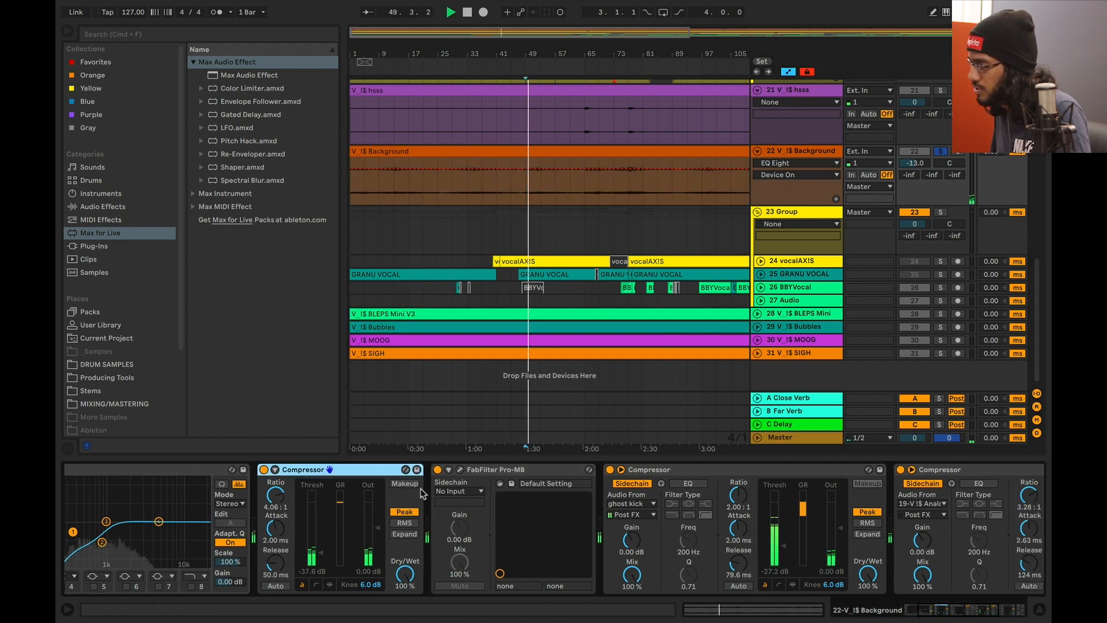
# Open the Background track's Pro-MB, examine its low band during playback, then close the window.
pyautogui.click(460, 470)
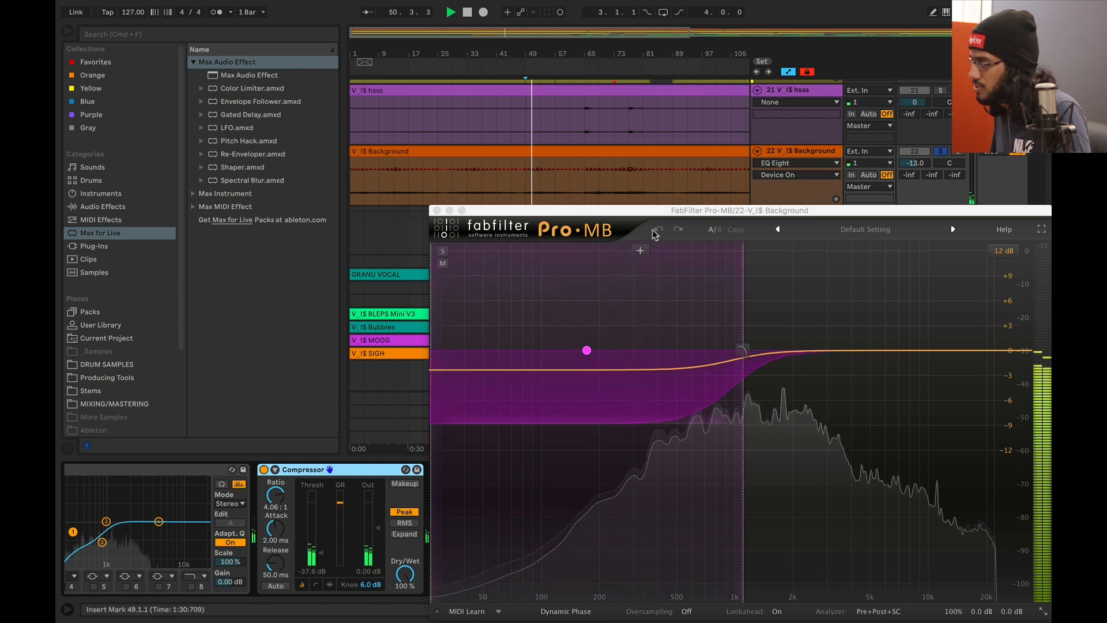
pyautogui.moveTo(672, 209); pyautogui.dragTo(672, 140)
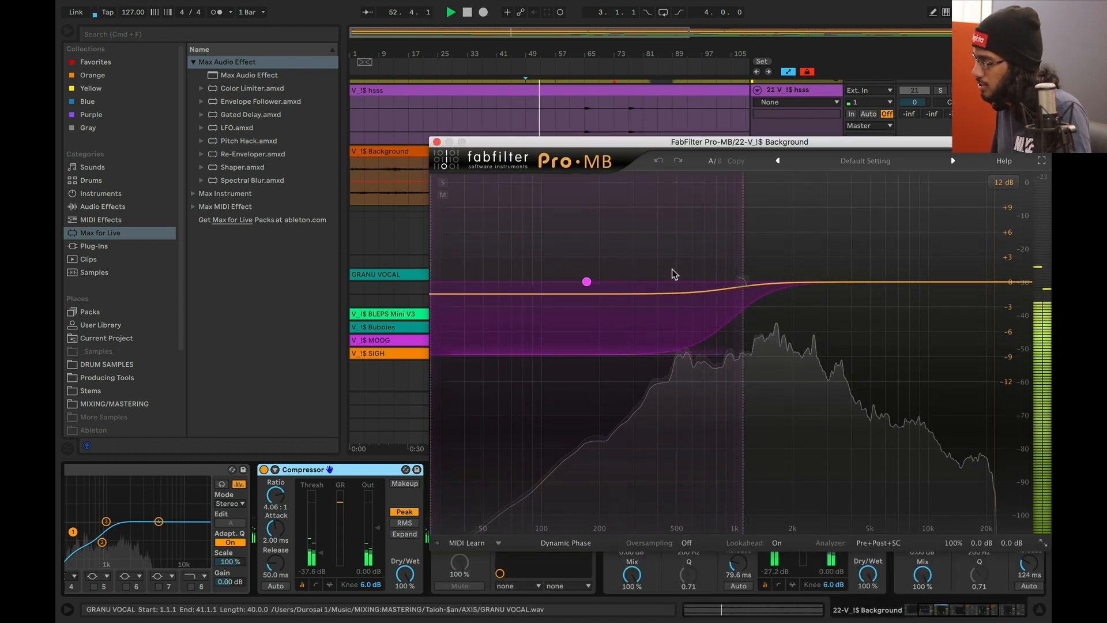
pyautogui.click(437, 142)
# Examine the Background Compressors sidechained to the ghost kick and the Analog Synth, then view the Analog Synth track.
pyautogui.hscroll(5, 558, 523)
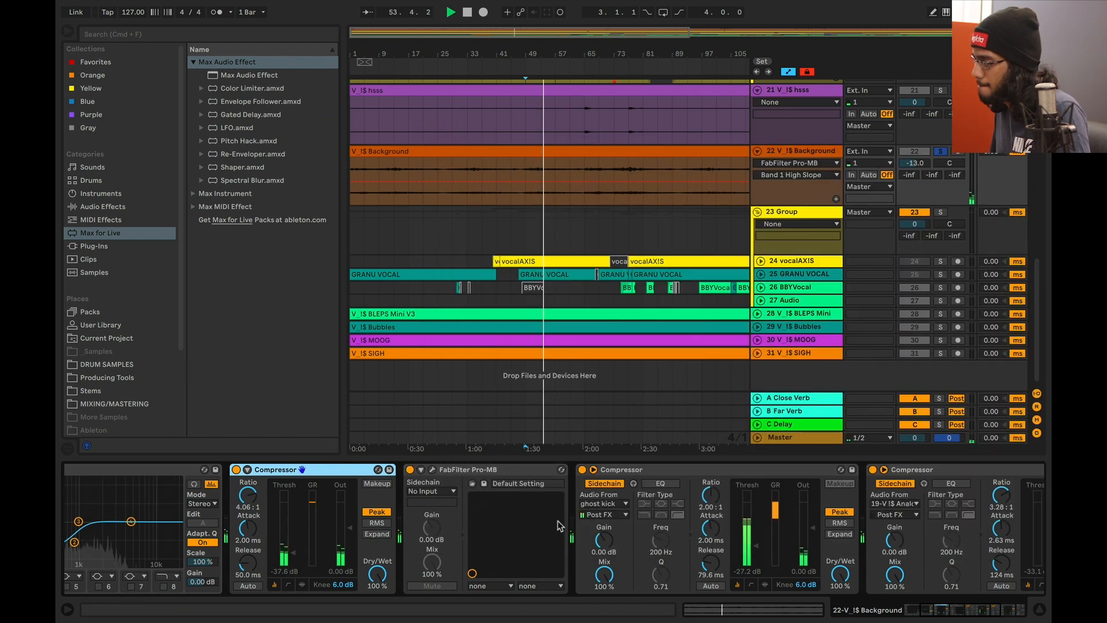
pyautogui.click(563, 467)
pyautogui.hscroll(5, 577, 470)
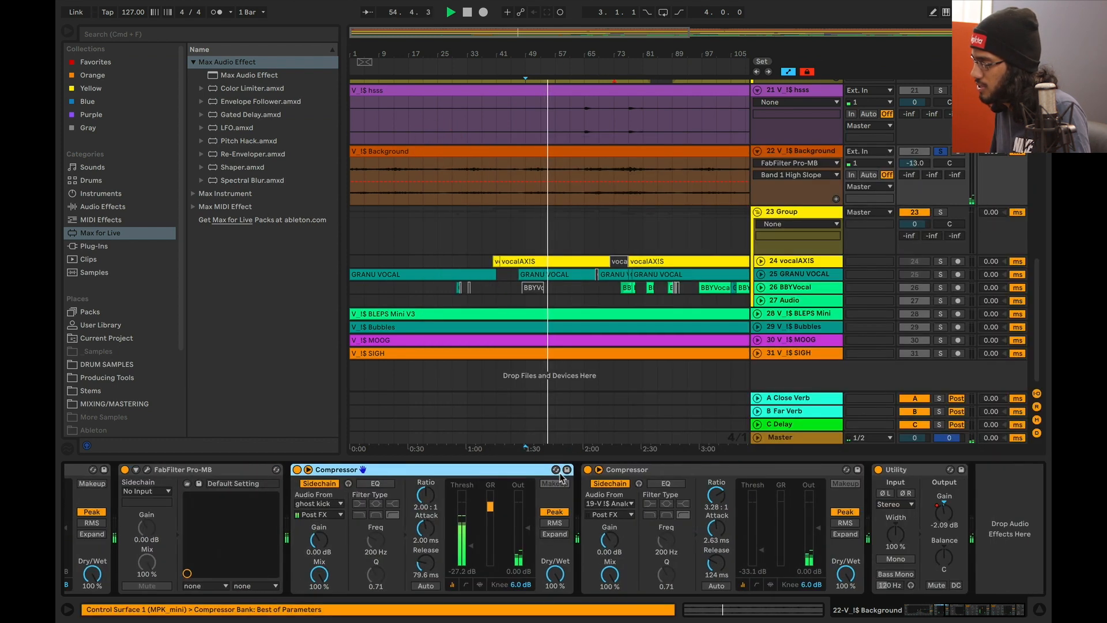
pyautogui.click(649, 469)
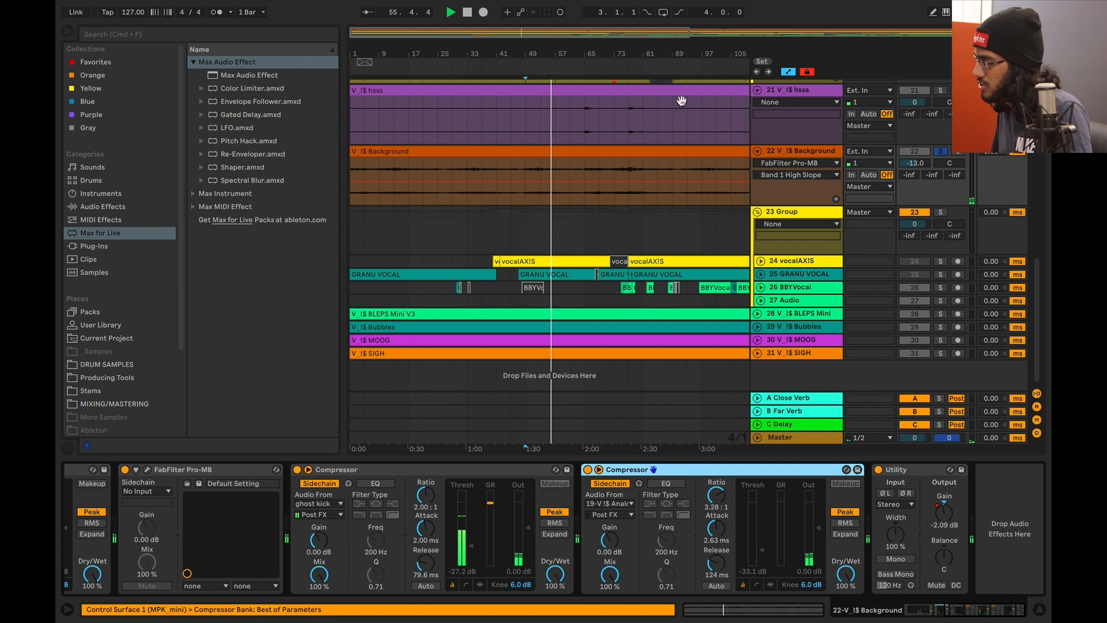
pyautogui.scroll(5, 681, 185)
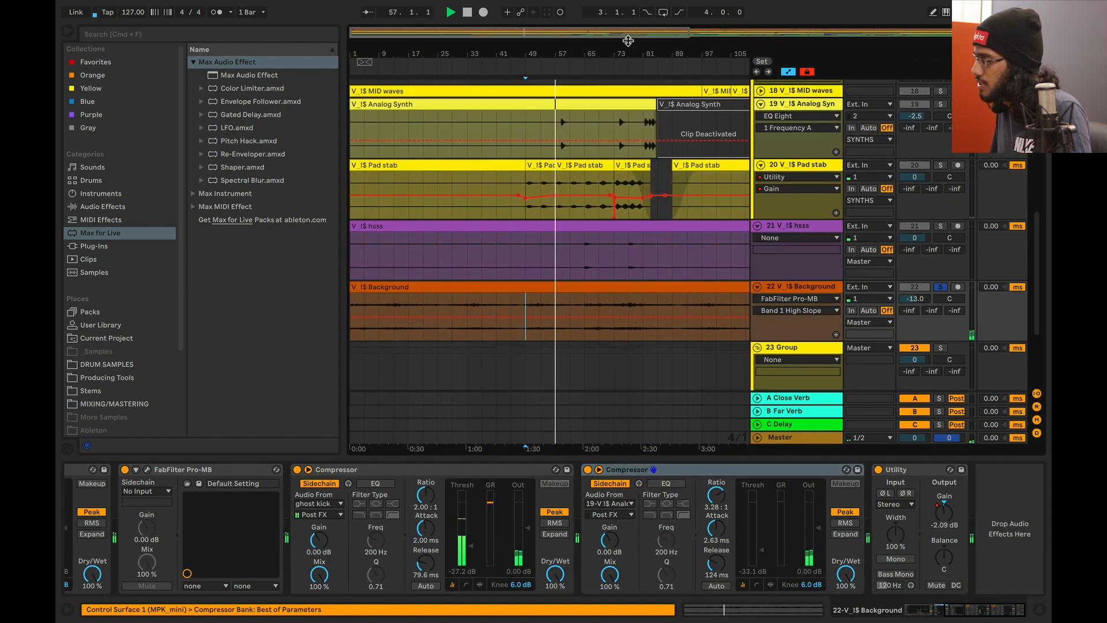
pyautogui.moveTo(628, 41); pyautogui.dragTo(629, 55)
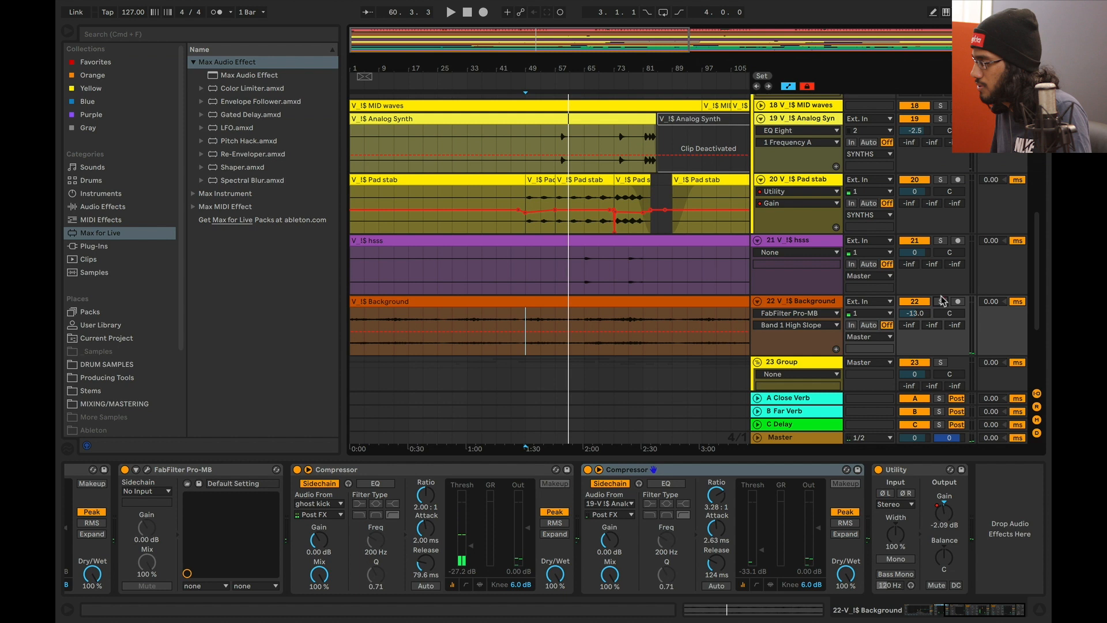
# Select the vocal Group, vocalAXIS and GRANU VOCAL tracks in turn to compare their device chains.
pyautogui.scroll(-5, 786, 244)
pyautogui.click(797, 212)
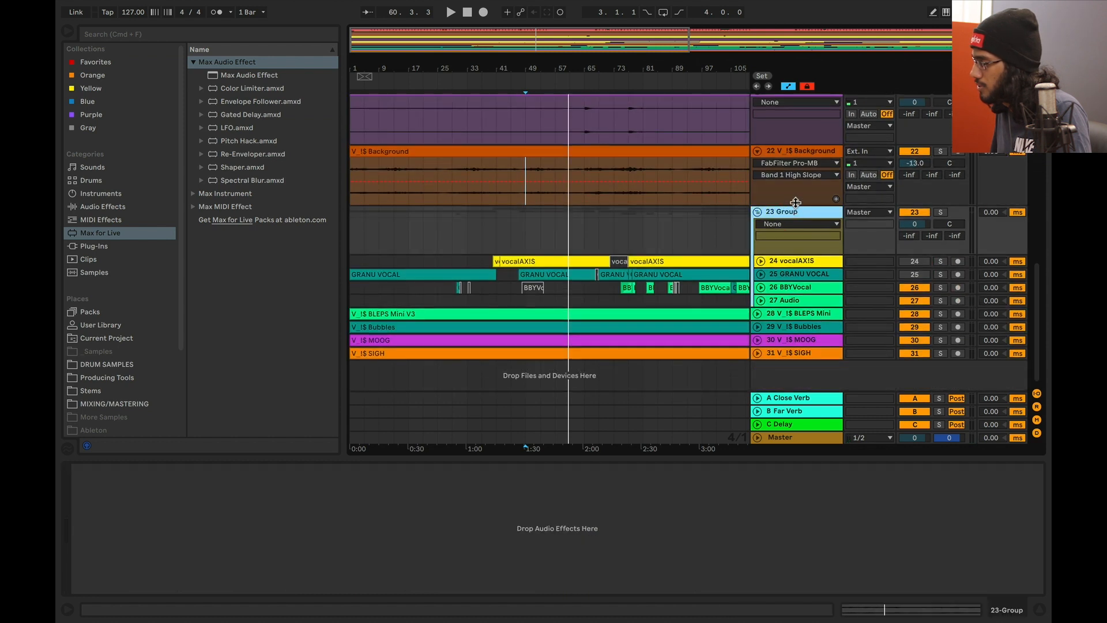
pyautogui.click(804, 260)
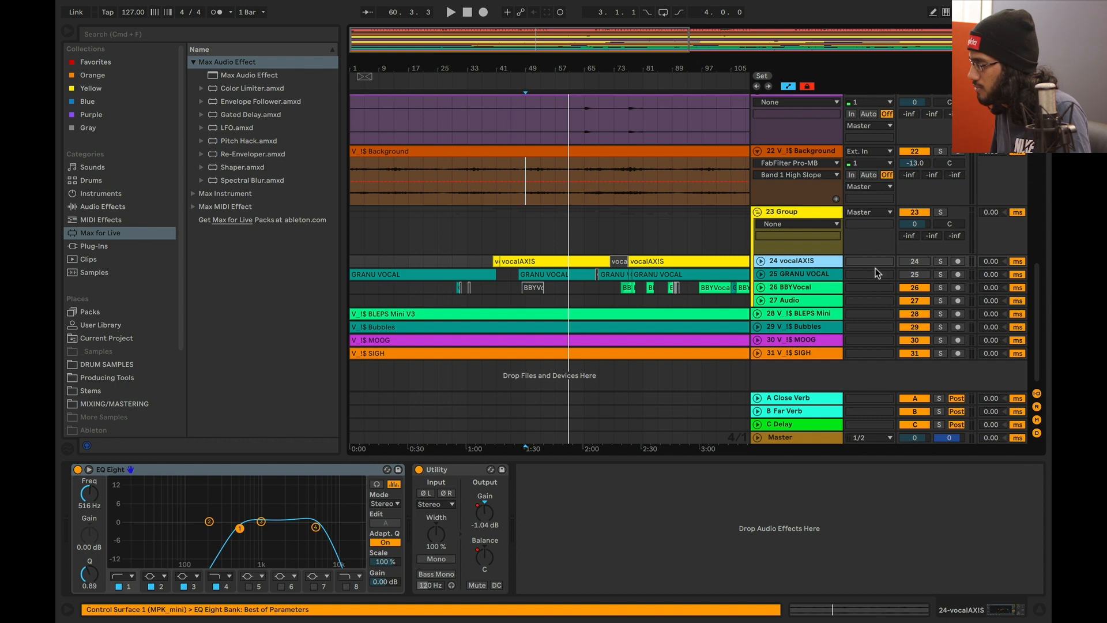
pyautogui.click(826, 273)
pyautogui.click(824, 261)
pyautogui.click(824, 274)
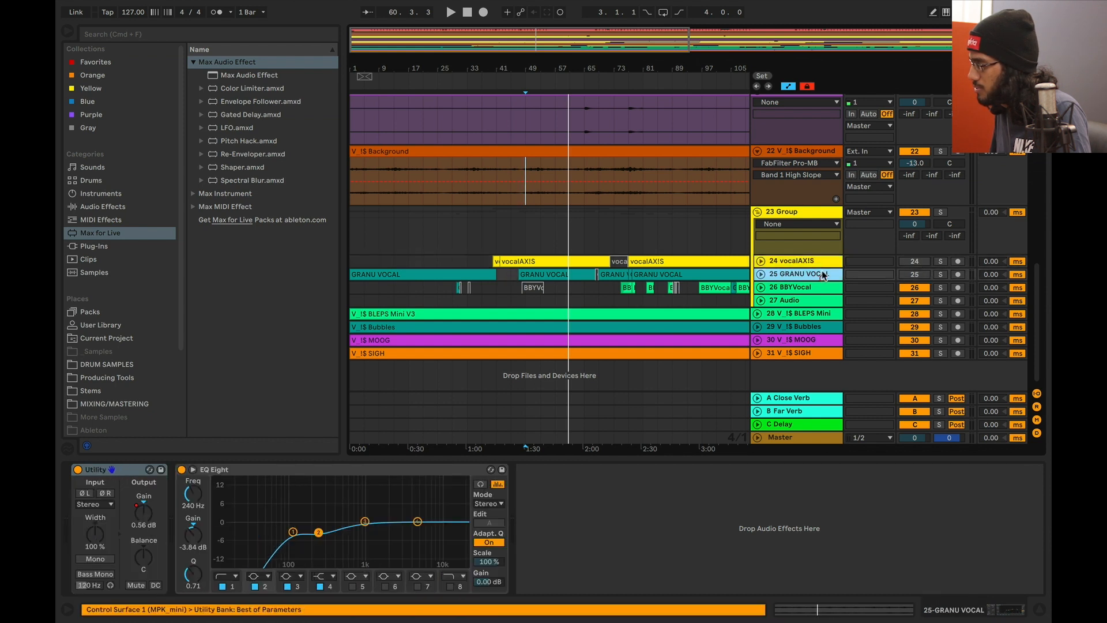
pyautogui.click(823, 262)
# Solo the BBYVocal track and play its clip from bar 75.
pyautogui.click(819, 288)
pyautogui.click(940, 287)
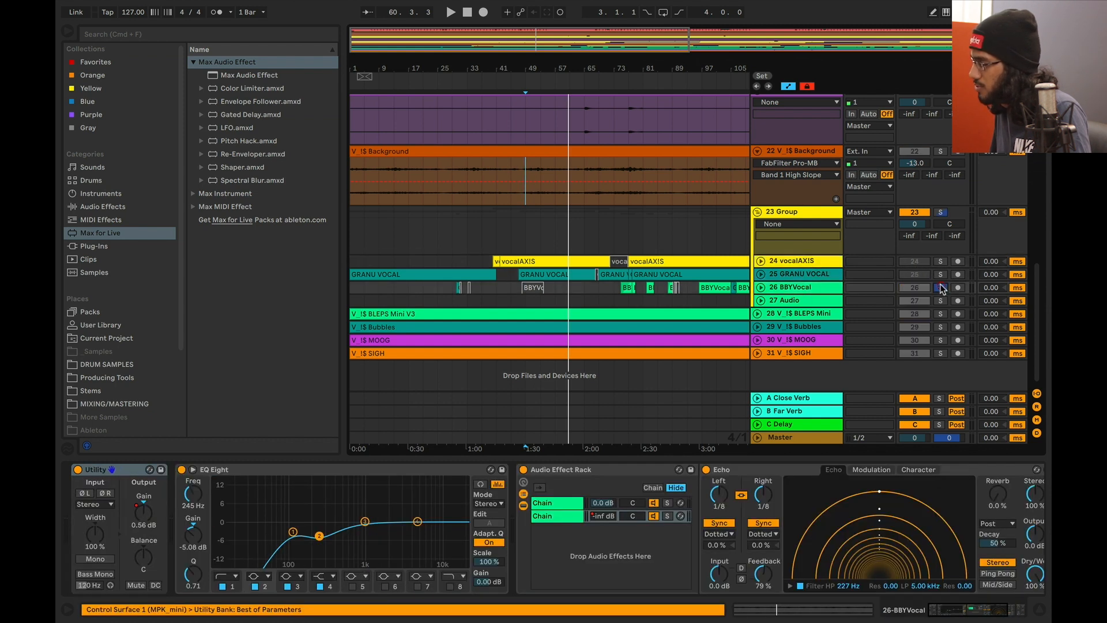
pyautogui.moveTo(605, 36); pyautogui.dragTo(610, 45)
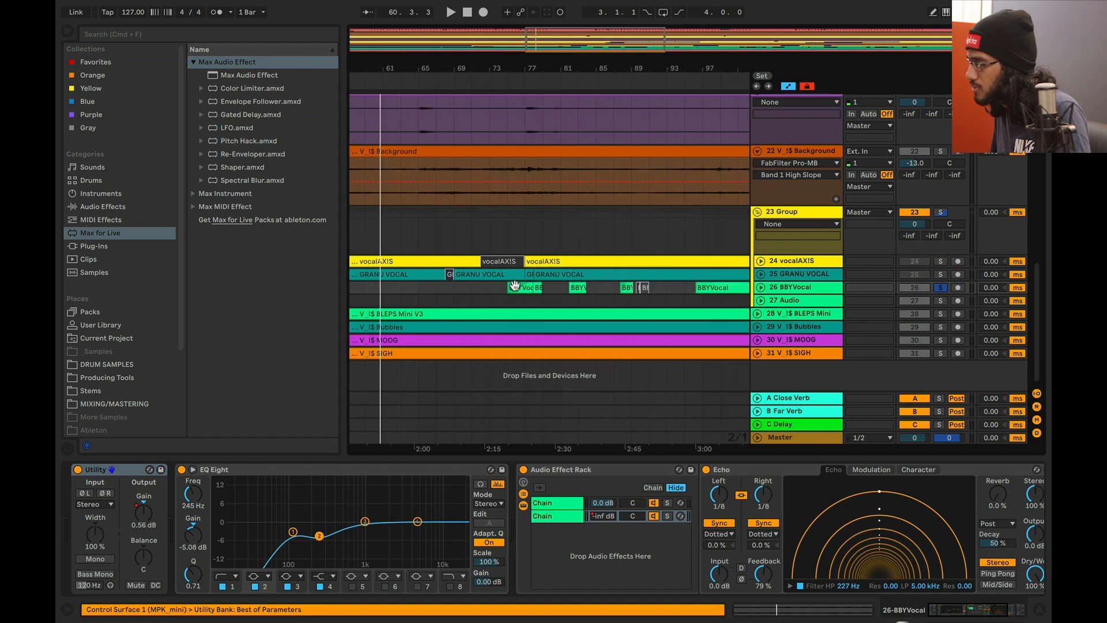
pyautogui.click(515, 287)
pyautogui.click(814, 286)
pyautogui.press('space')
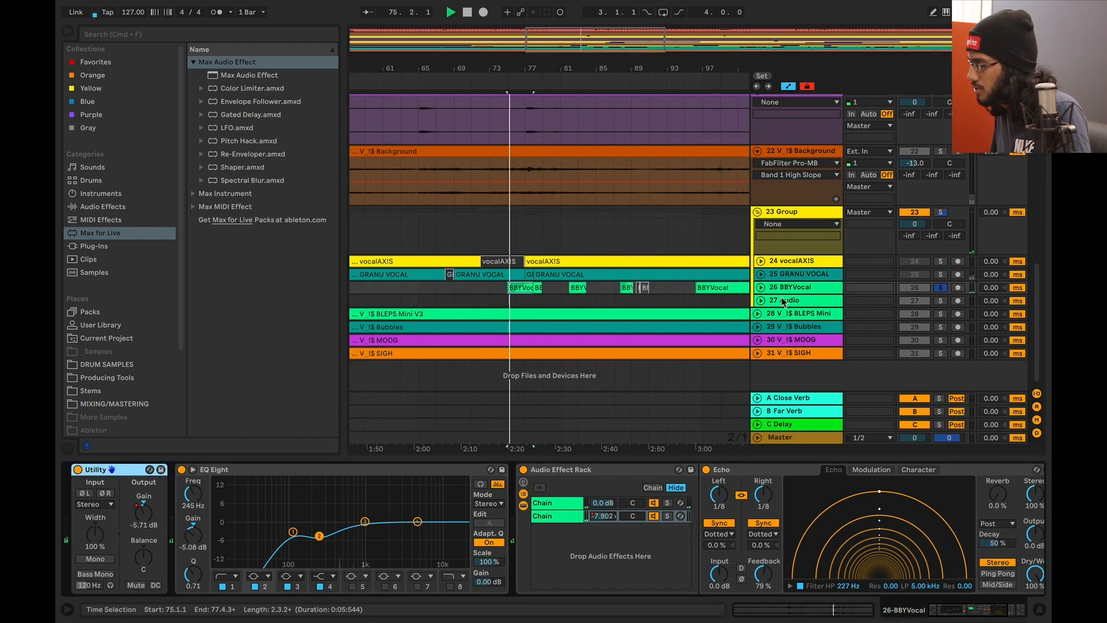
# Unfold the BBYVocal track and examine its Utility gain automation across the whole arrangement.
pyautogui.click(761, 287)
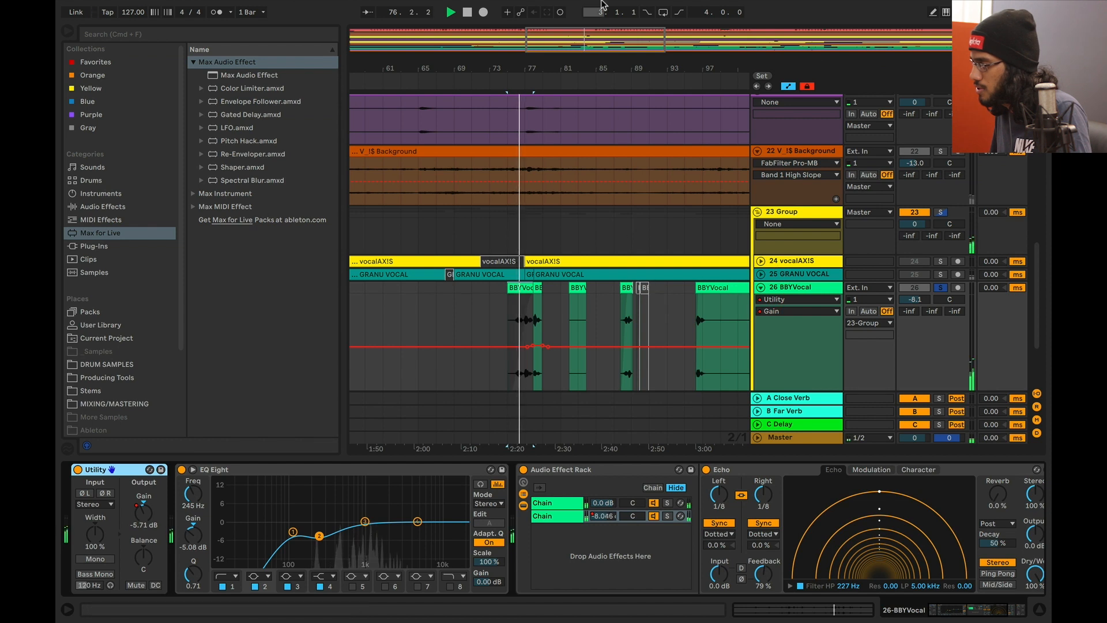
pyautogui.moveTo(592, 38); pyautogui.dragTo(593, 28)
pyautogui.scroll(-5, 550, 180)
pyautogui.hscroll(3, 550, 180)
pyautogui.moveTo(605, 87); pyautogui.dragTo(603, 68)
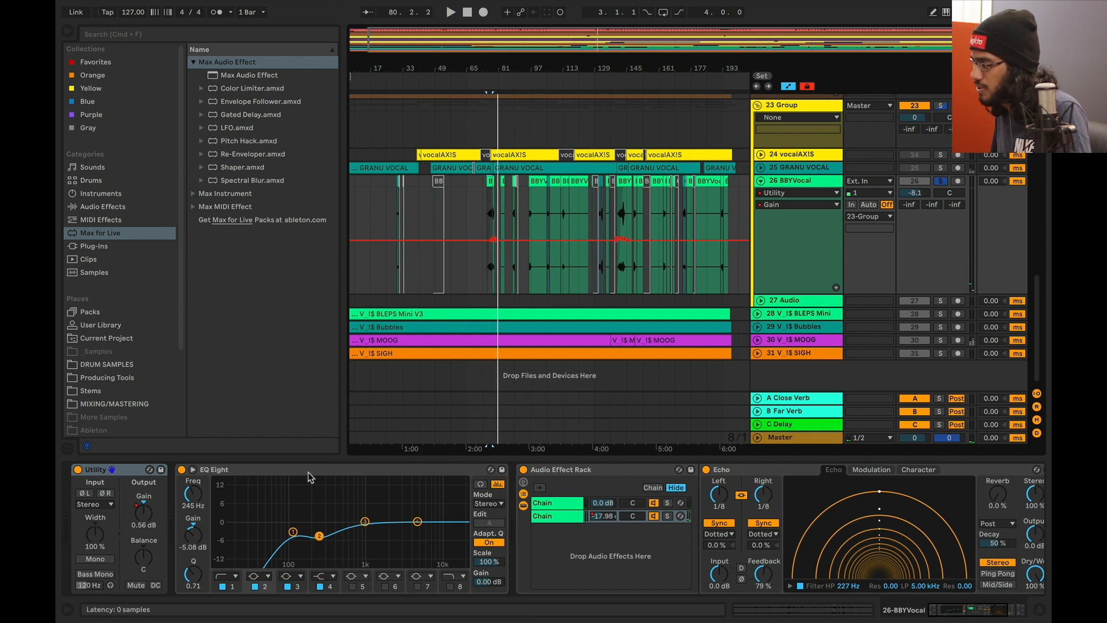
# Examine filters 1 and 2 of the BBYVocal track's EQ Eight.
pyautogui.click(248, 468)
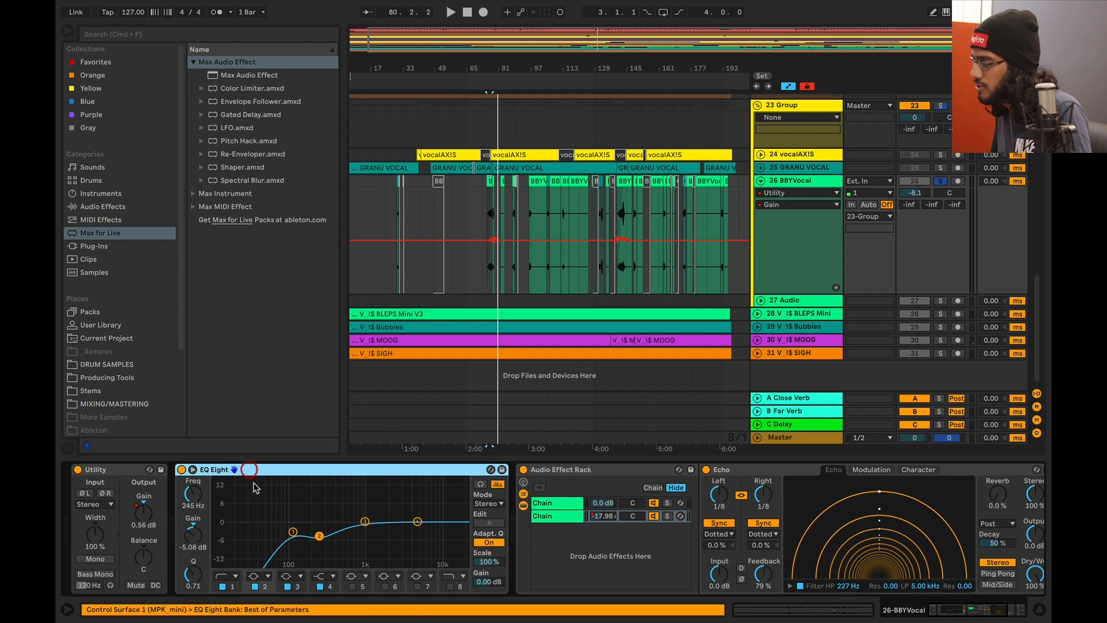
pyautogui.click(293, 531)
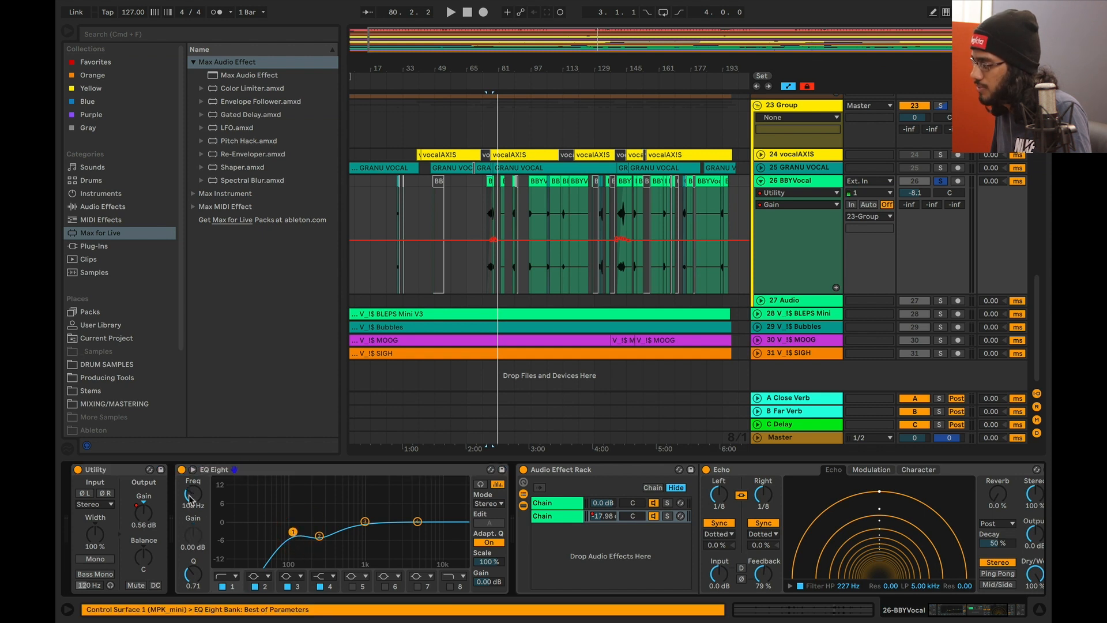
pyautogui.click(319, 536)
# Place the playback start at bar 87 on the BBYVocal track and select its Audio Effect Rack with Echo.
pyautogui.moveTo(640, 33); pyautogui.dragTo(640, 61)
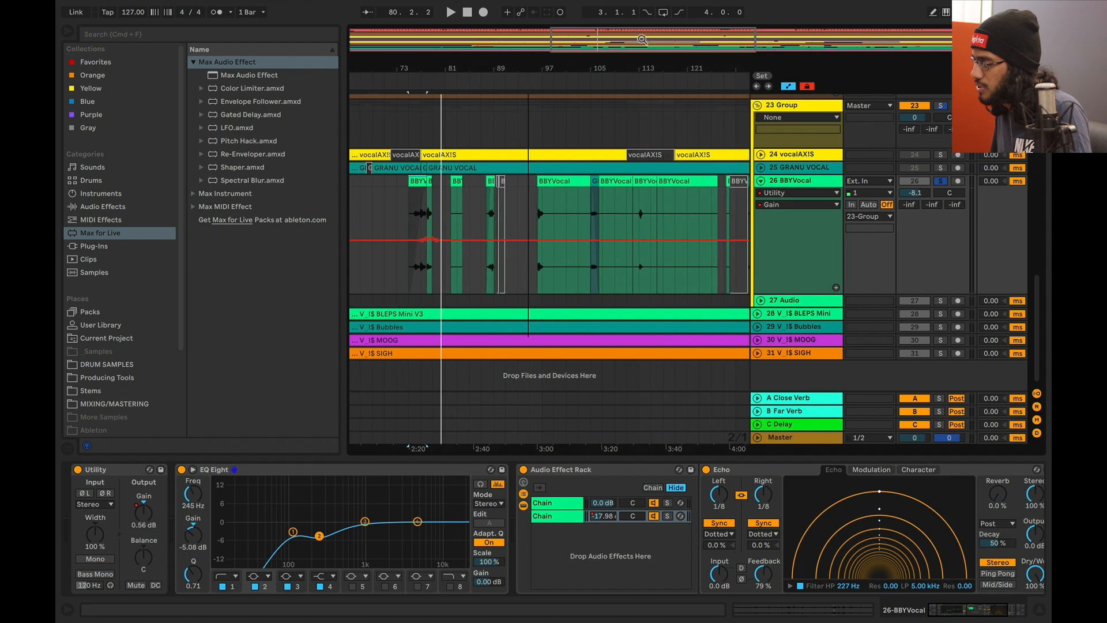
pyautogui.click(486, 211)
pyautogui.hscroll(5, 618, 562)
pyautogui.click(455, 470)
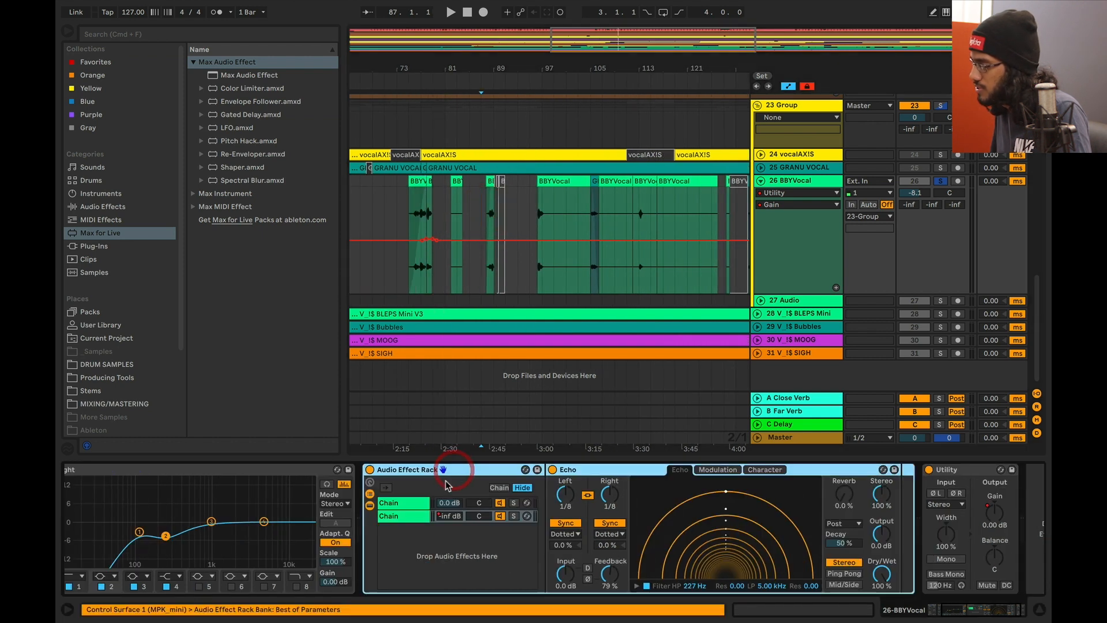
# Examine the Echo chain in the BBYVocal track's Audio Effect Rack and the devices before it.
pyautogui.click(408, 517)
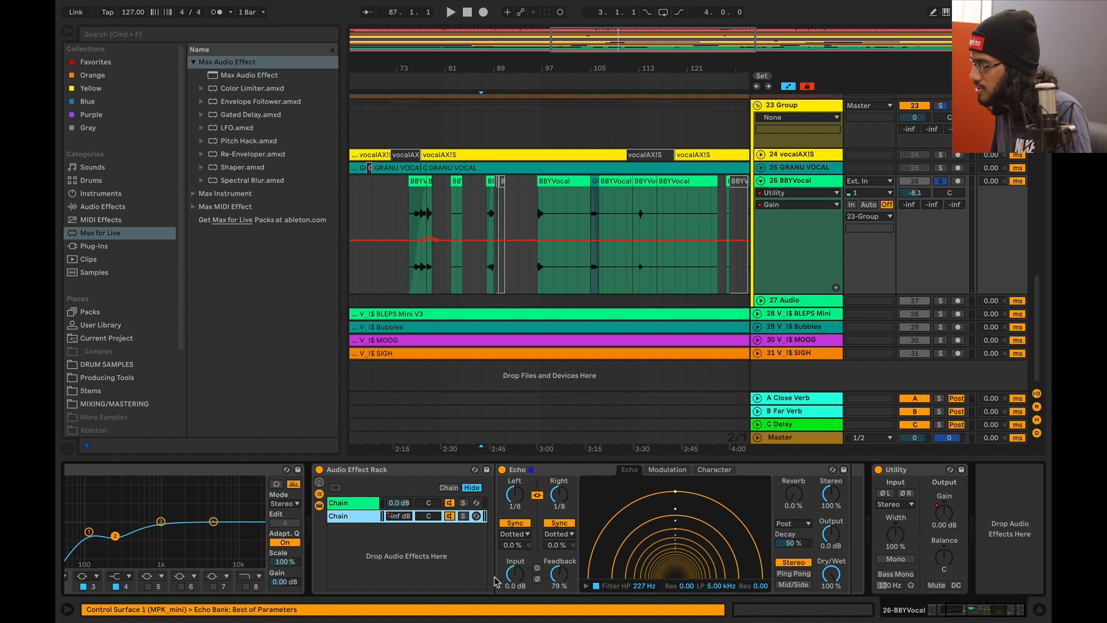
pyautogui.hscroll(-4, 340, 560)
pyautogui.click(796, 180)
pyautogui.moveTo(648, 36); pyautogui.dragTo(654, 22)
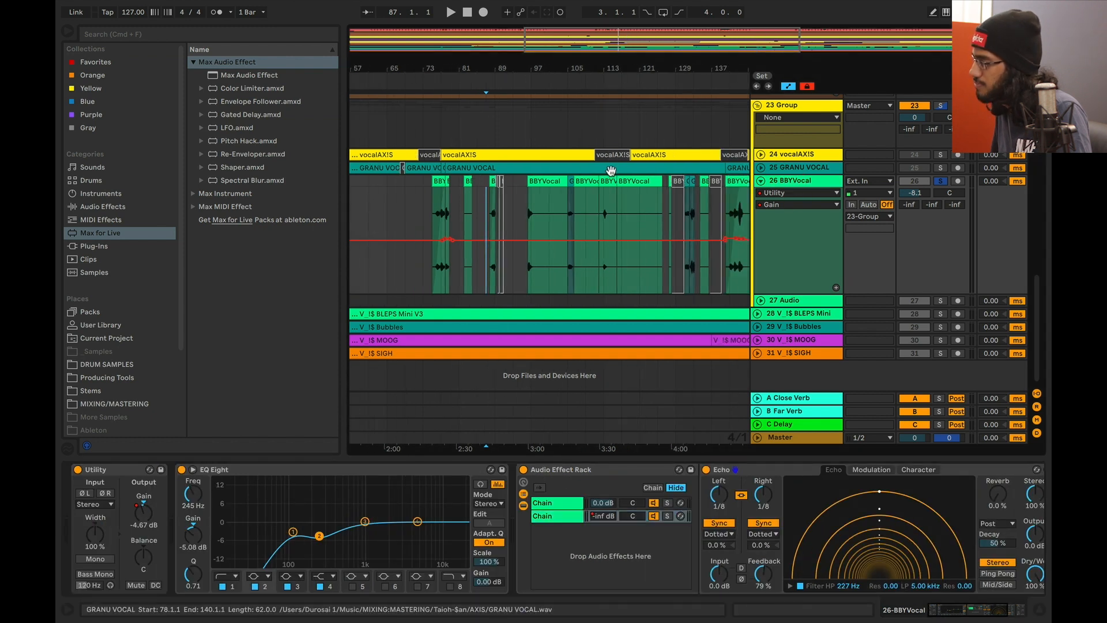
# Fold the BBYVocal track and select the 27 Audio track below it.
pyautogui.click(760, 180)
pyautogui.click(795, 194)
pyautogui.press('-')
pyautogui.moveTo(717, 194); pyautogui.dragTo(162, 194)
# Unfold and solo the V_!$ BLEPS Mini track and play it from bar 135.
pyautogui.click(797, 207)
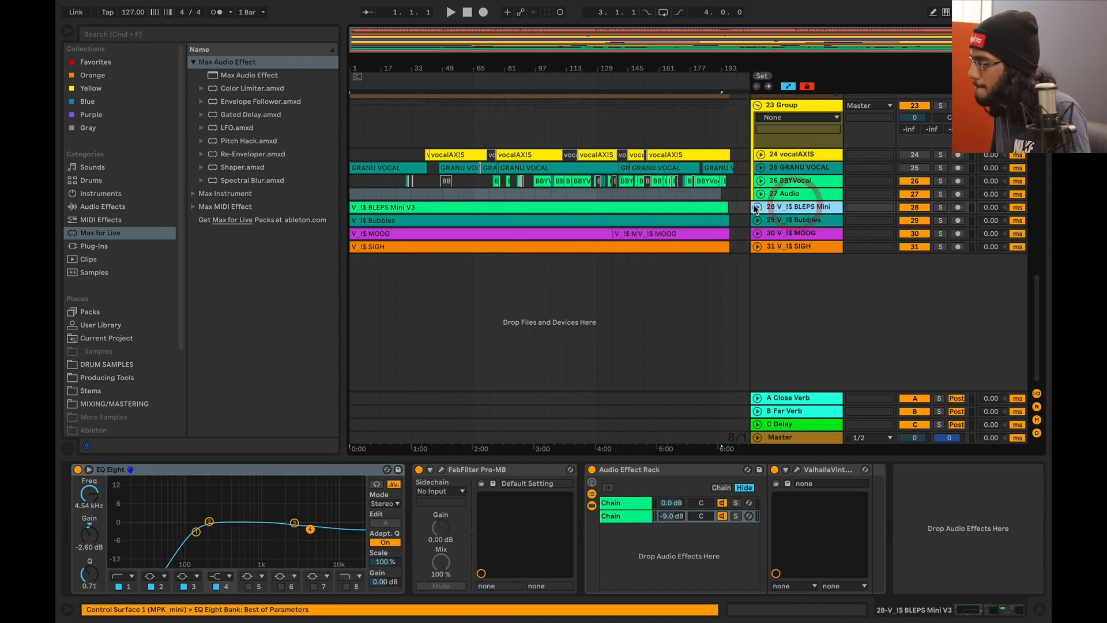
pyautogui.click(757, 207)
pyautogui.click(940, 208)
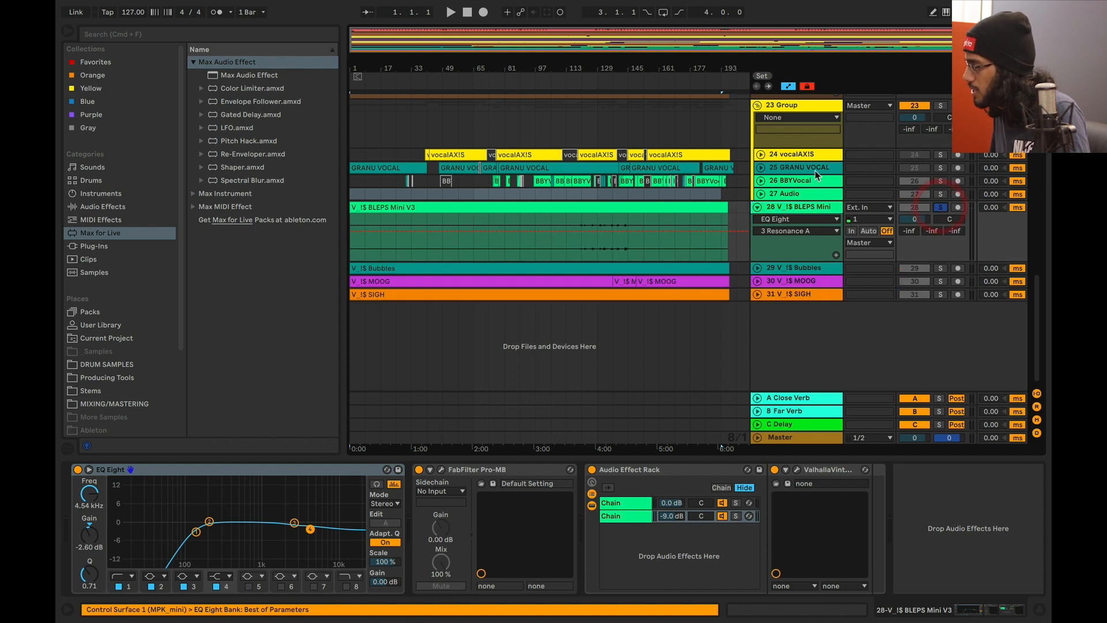
pyautogui.moveTo(855, 44); pyautogui.dragTo(806, 92)
pyautogui.click(487, 240)
pyautogui.press('space')
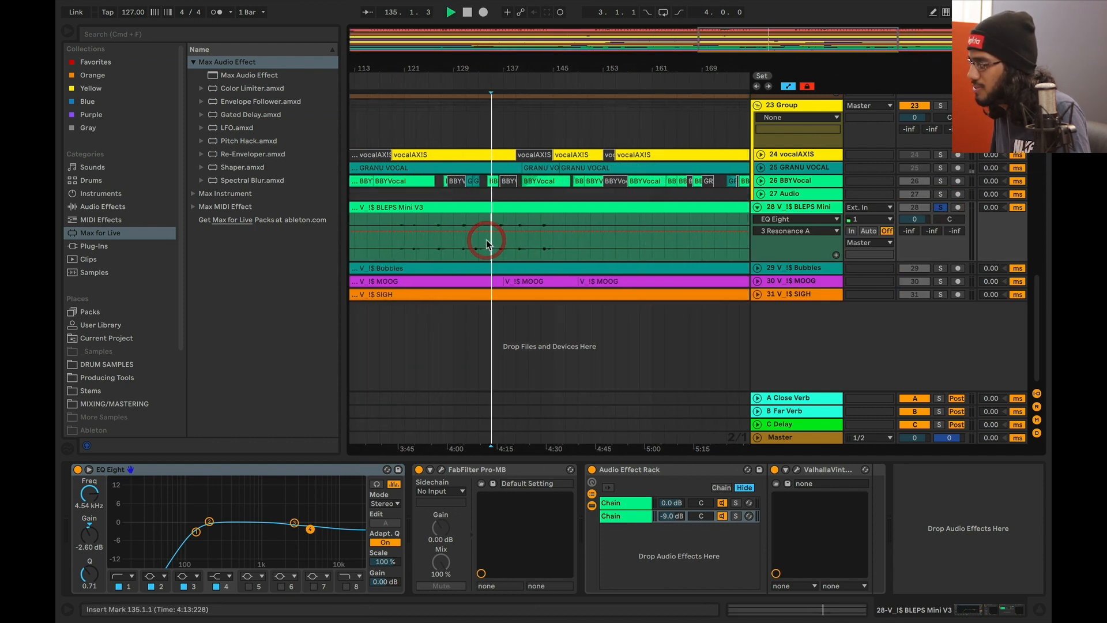
pyautogui.moveTo(477, 69); pyautogui.dragTo(477, 107)
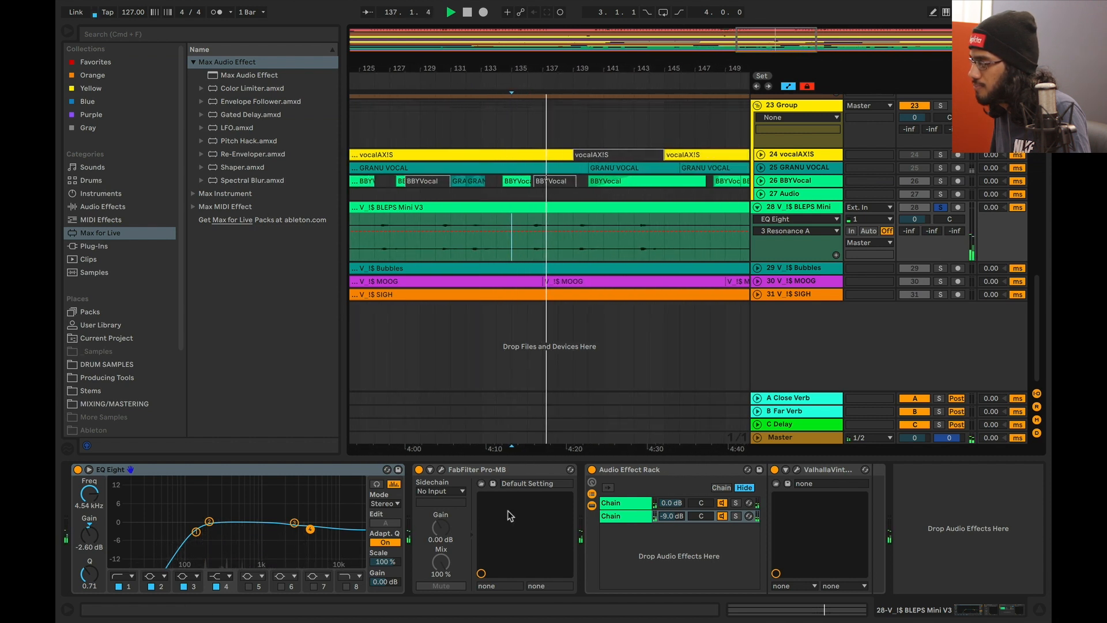
# Examine EQ Eight filters 1 and 4 and the low band of FabFilter Pro-MB on the BLEPS Mini track.
pyautogui.click(196, 531)
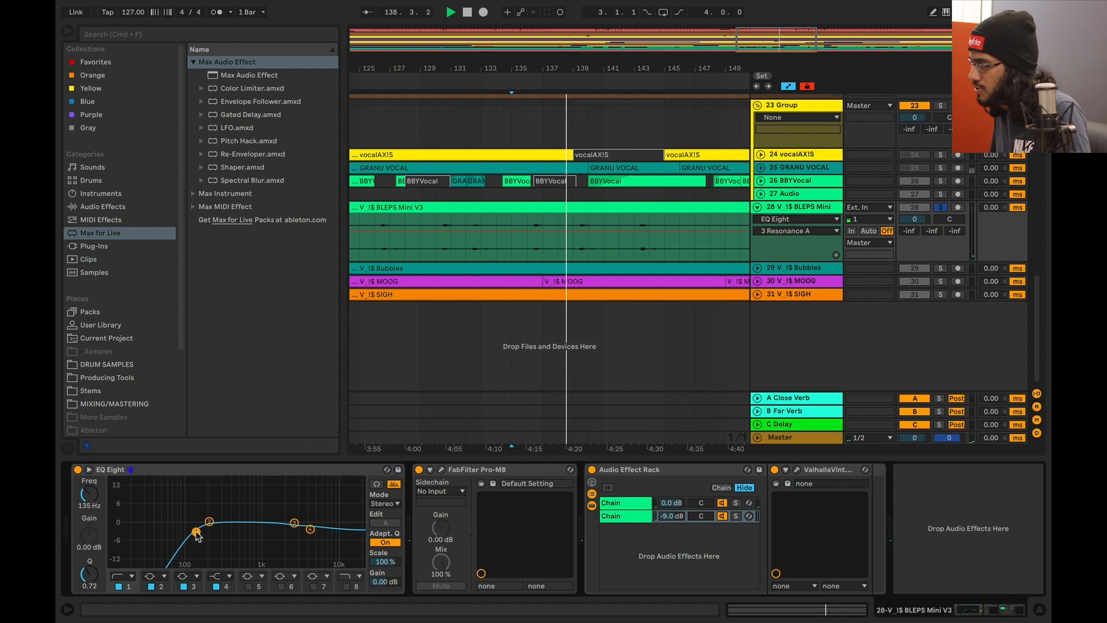
pyautogui.click(310, 530)
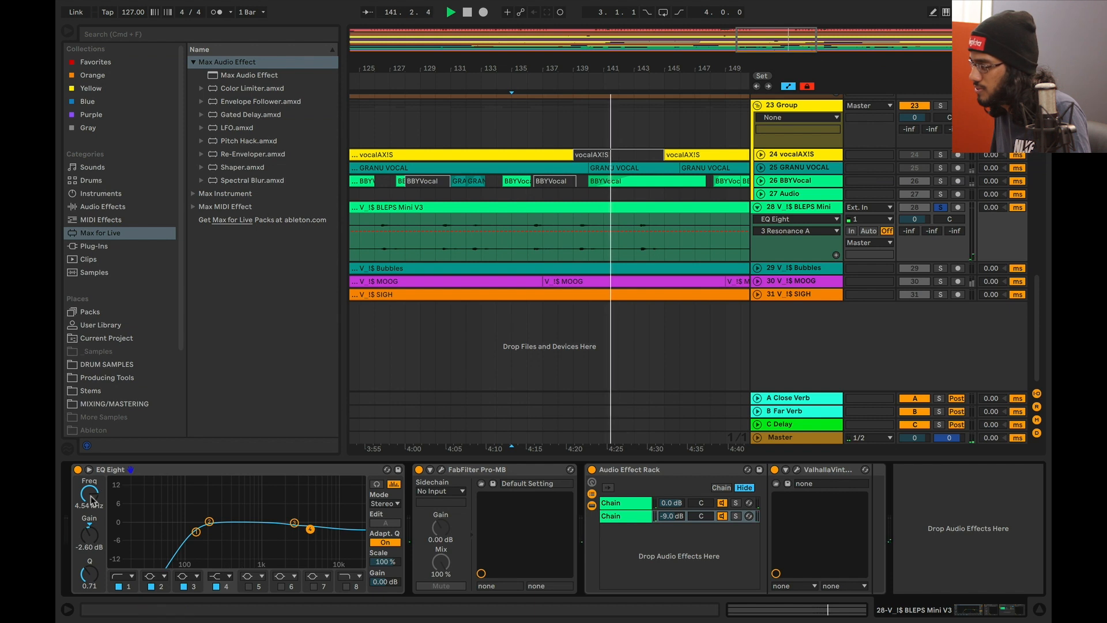
pyautogui.click(441, 470)
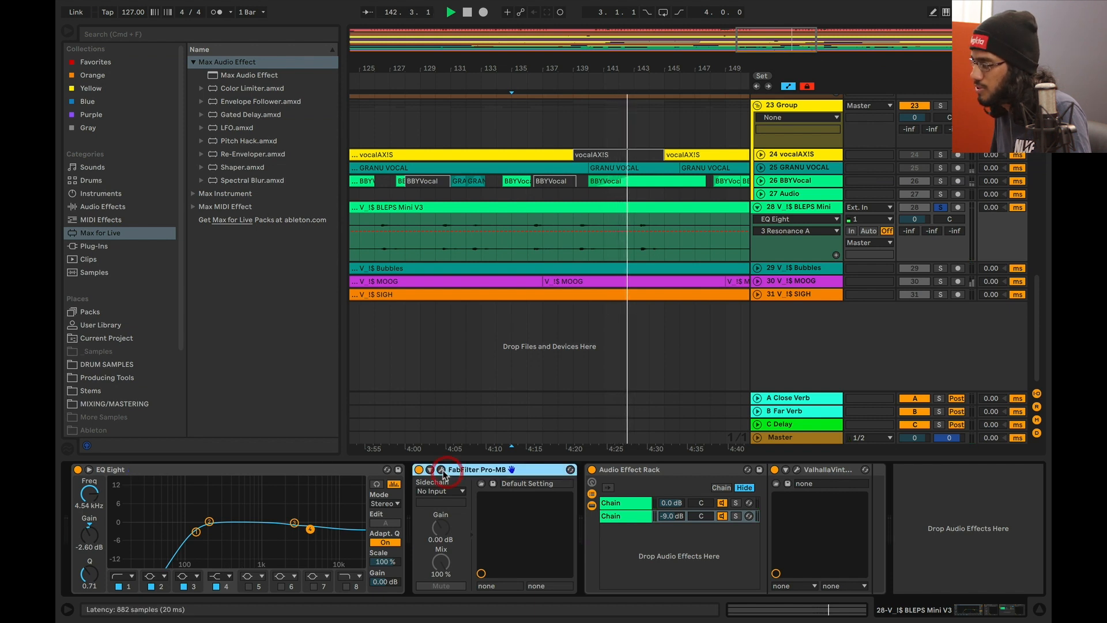
pyautogui.moveTo(295, 88); pyautogui.dragTo(396, 125)
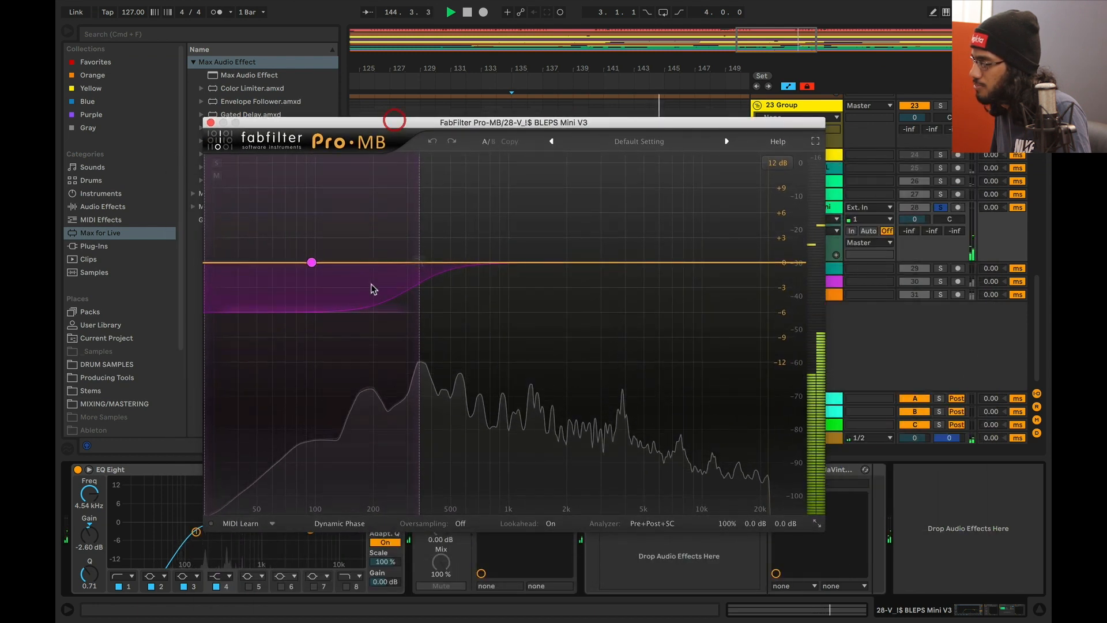
pyautogui.click(416, 260)
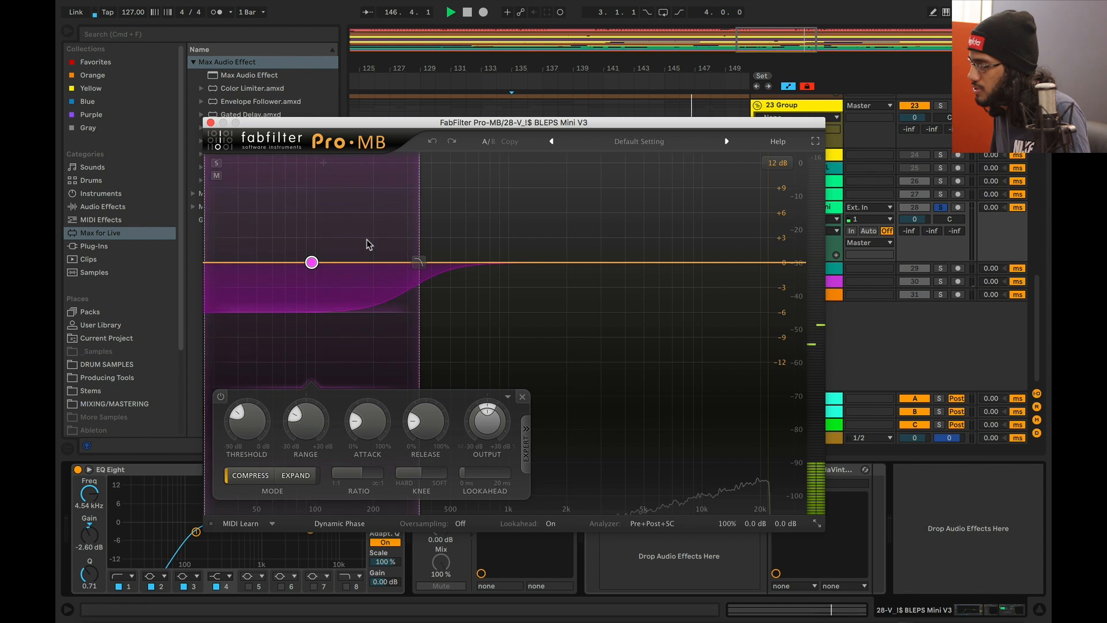
# Replay the BLEPS Mini track while watching its Pro-MB low band, and close the plug-in window.
pyautogui.moveTo(546, 123); pyautogui.dragTo(451, 280)
pyautogui.moveTo(655, 29); pyautogui.dragTo(649, 53)
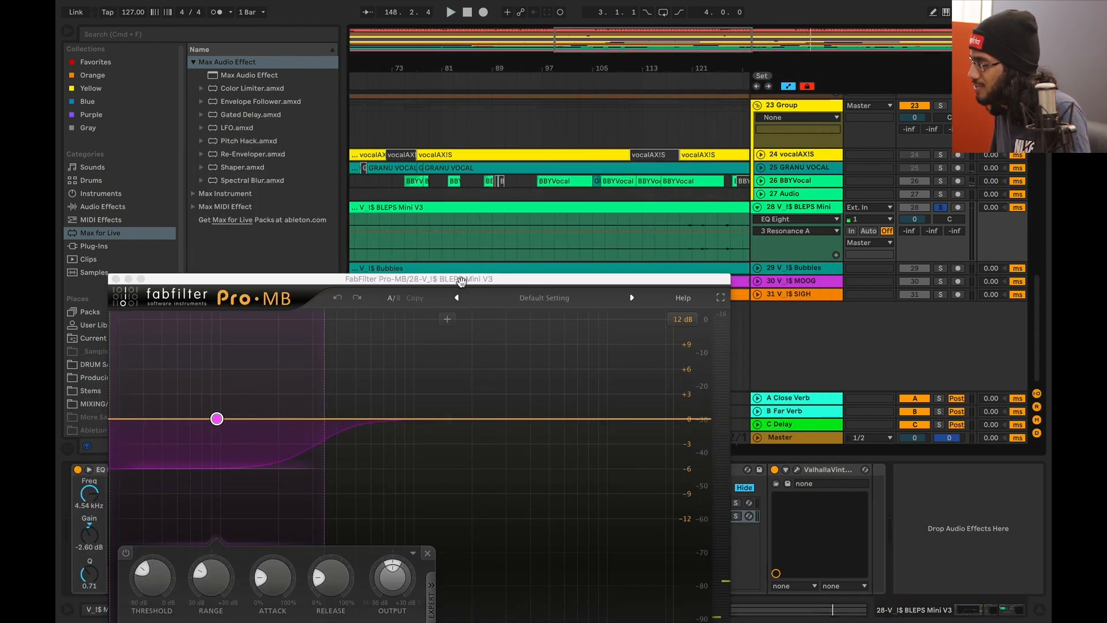
pyautogui.moveTo(462, 281); pyautogui.dragTo(483, 360)
pyautogui.moveTo(680, 40); pyautogui.dragTo(679, 7)
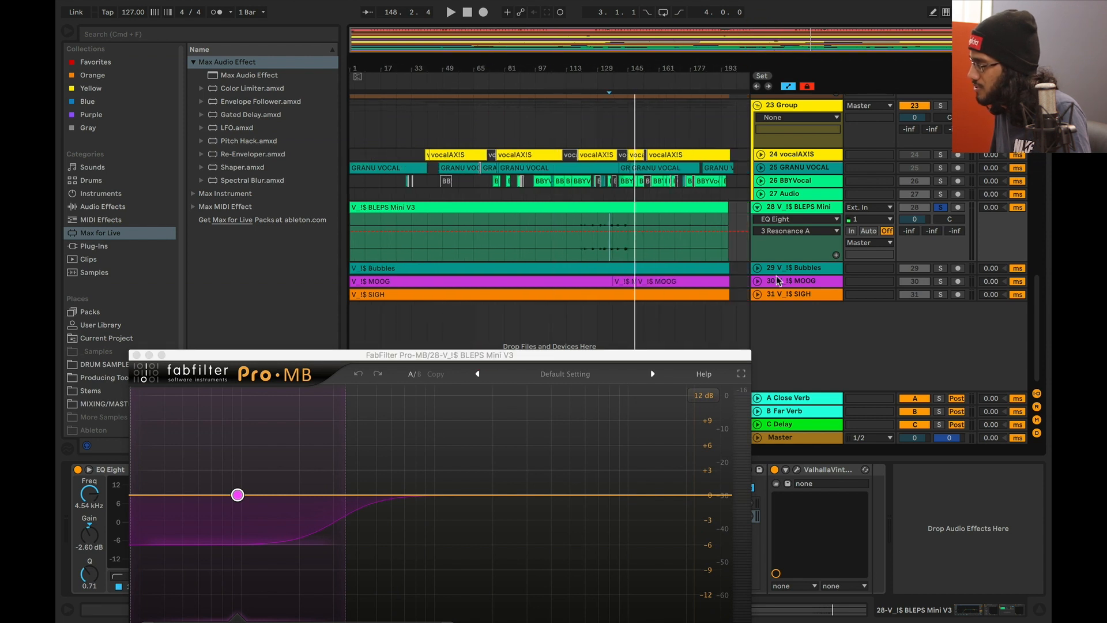
pyautogui.press('space')
pyautogui.moveTo(173, 356); pyautogui.dragTo(150, 76)
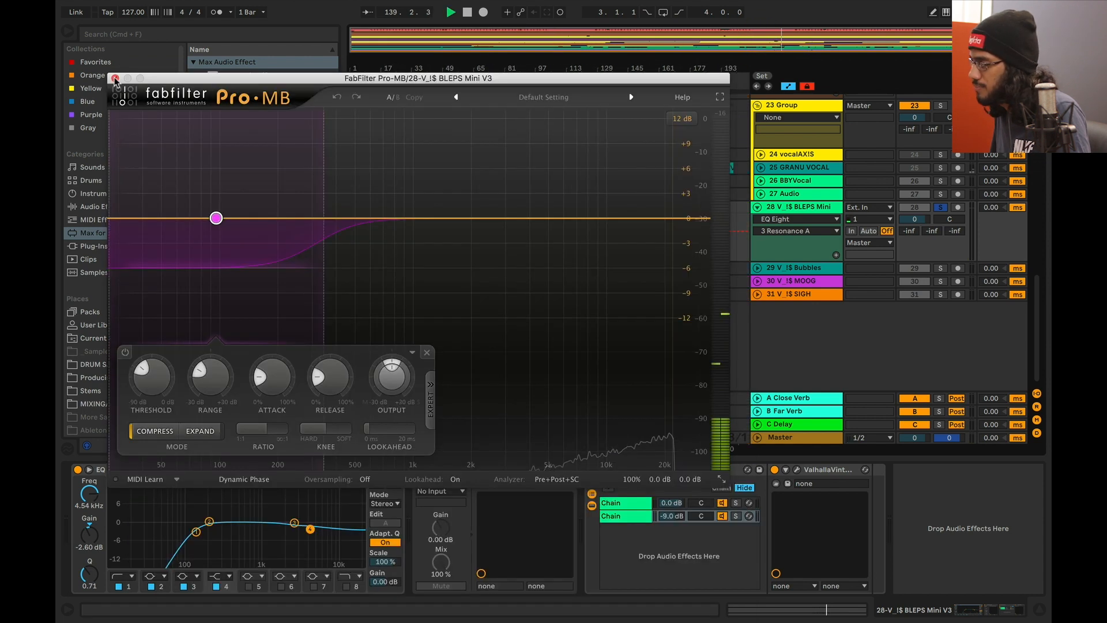
pyautogui.click(116, 76)
pyautogui.press('space')
# Examine the ValhallaVintageVerb settings in the BLEPS Mini track's Audio Effect Rack and close the plug-in window.
pyautogui.click(685, 471)
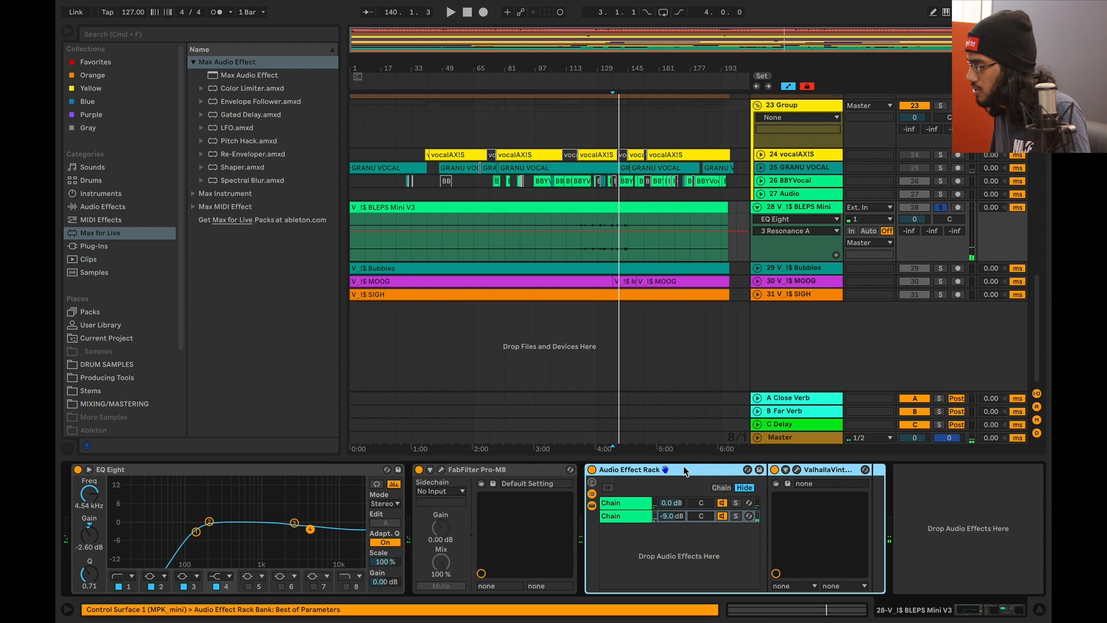
pyautogui.click(797, 469)
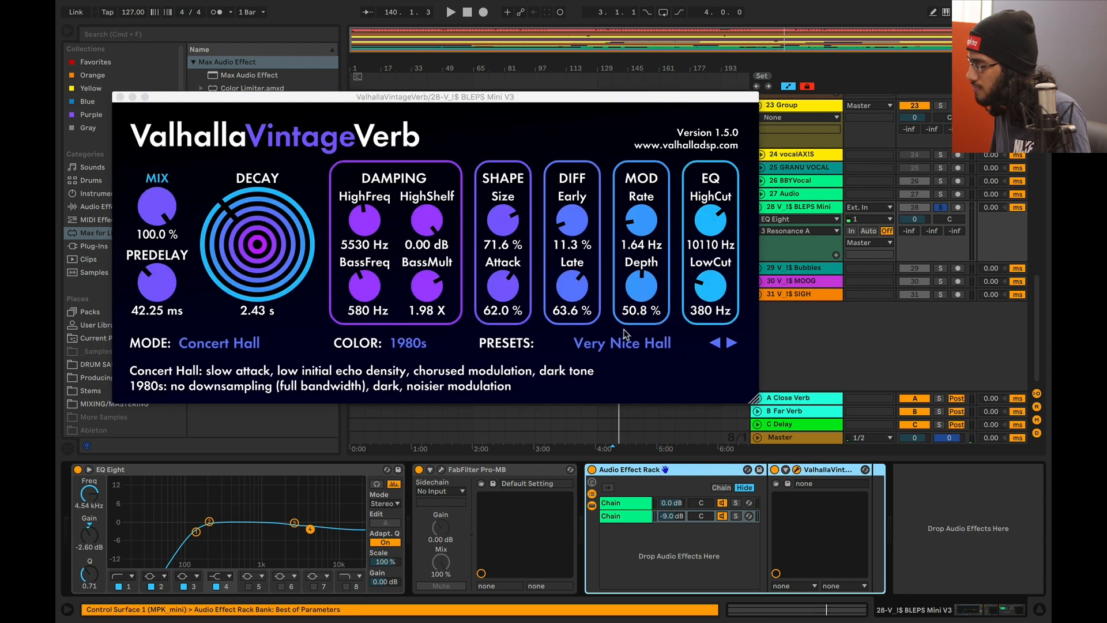
pyautogui.click(120, 97)
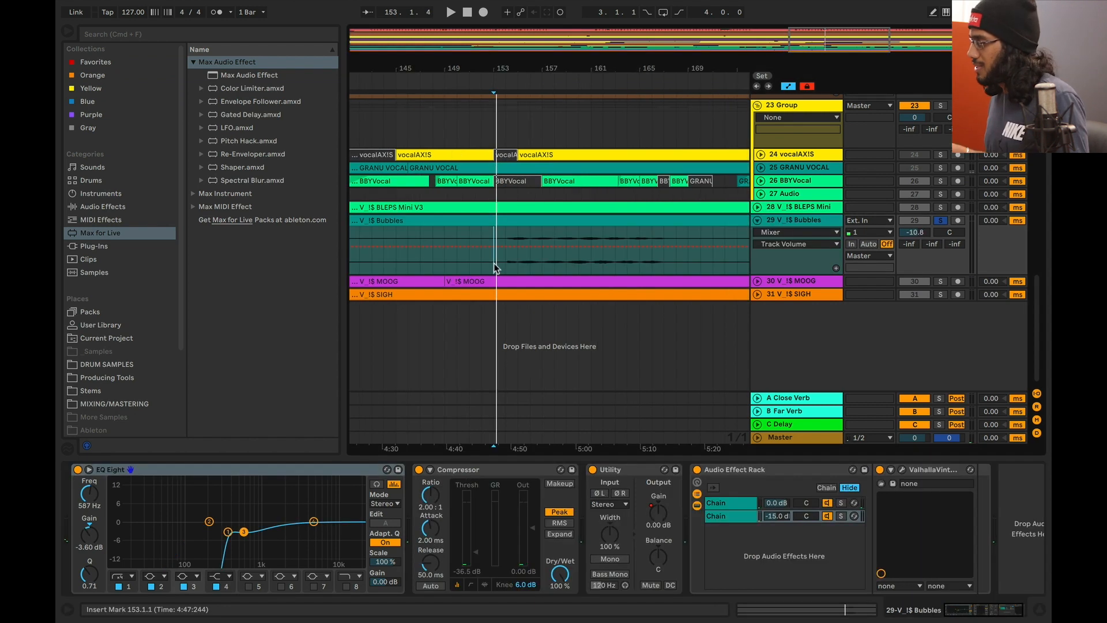
# Play the V_!$ Bubbles track from bar 157 and show its Utility gain automation.
pyautogui.click(539, 261)
pyautogui.press('space')
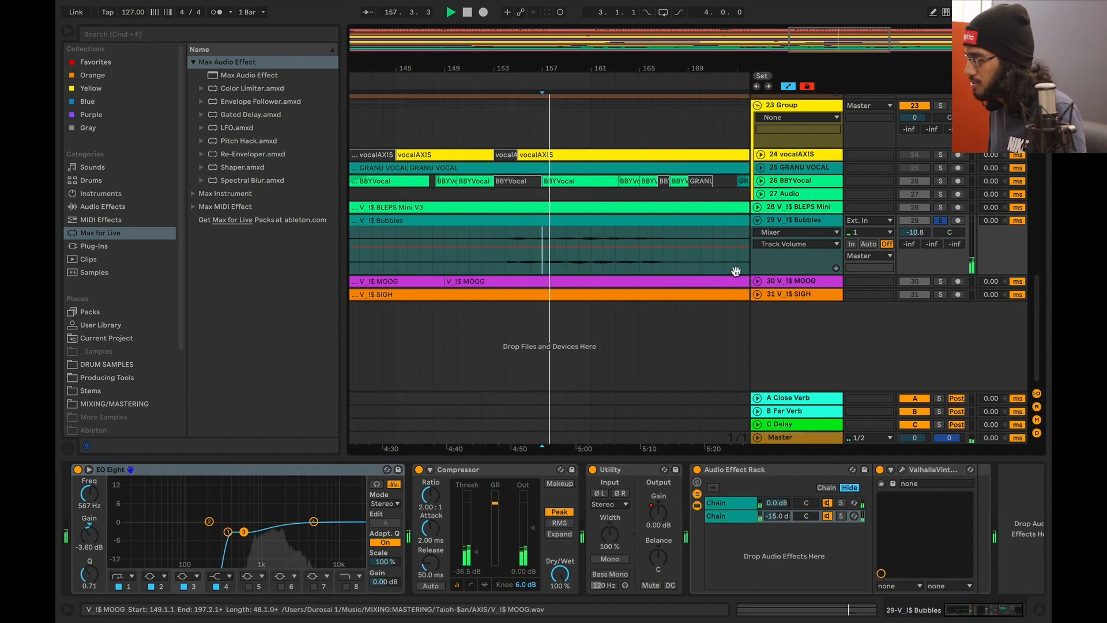
pyautogui.click(796, 225)
pyautogui.click(262, 468)
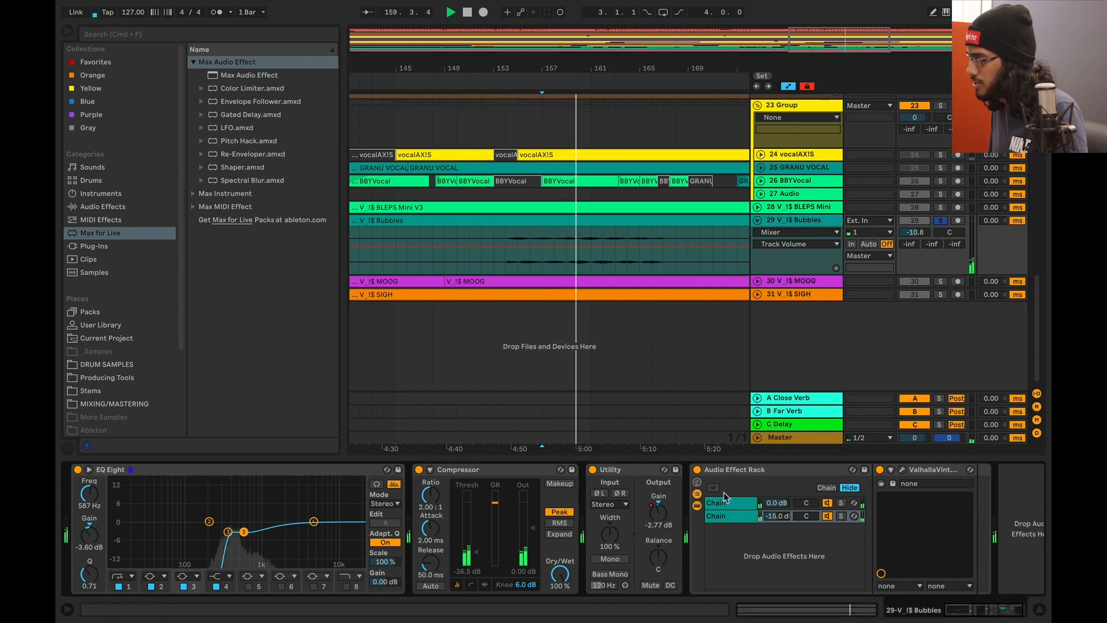
pyautogui.click(659, 513)
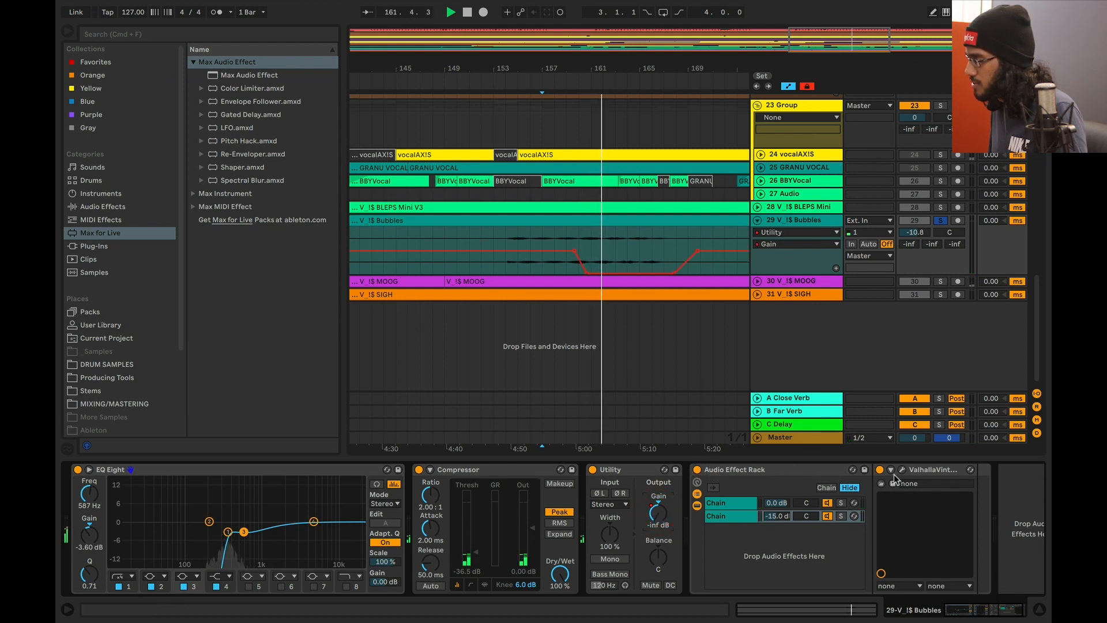
# Solo and unfold the V_!$ MOOG track and play it from bar 163.
pyautogui.click(940, 281)
pyautogui.press('space')
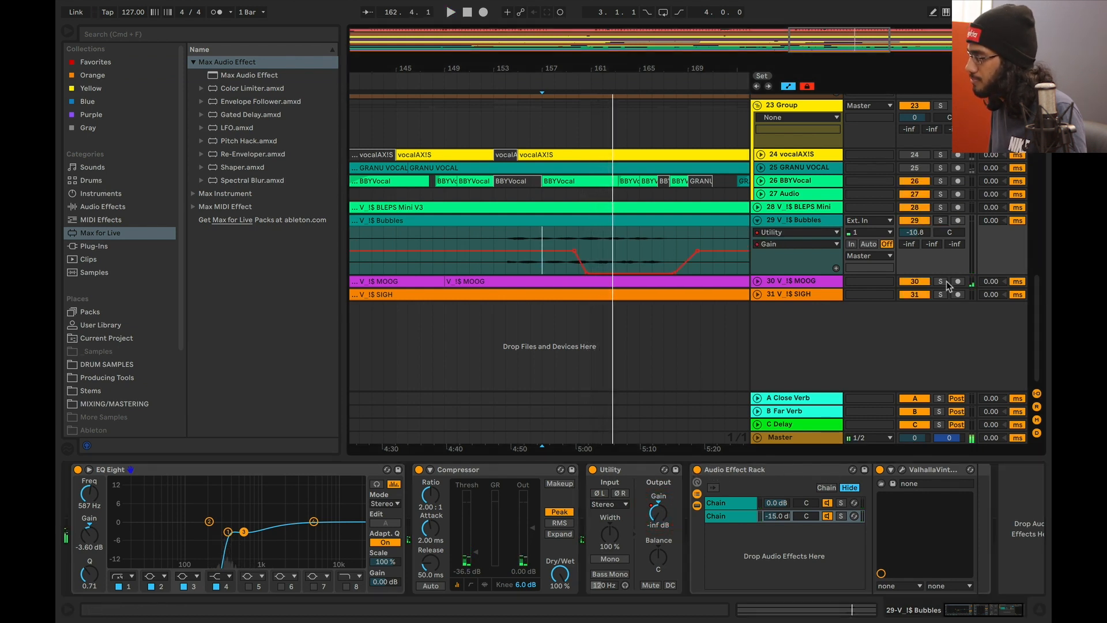
pyautogui.click(758, 282)
pyautogui.moveTo(843, 41); pyautogui.dragTo(848, 63)
pyautogui.click(600, 327)
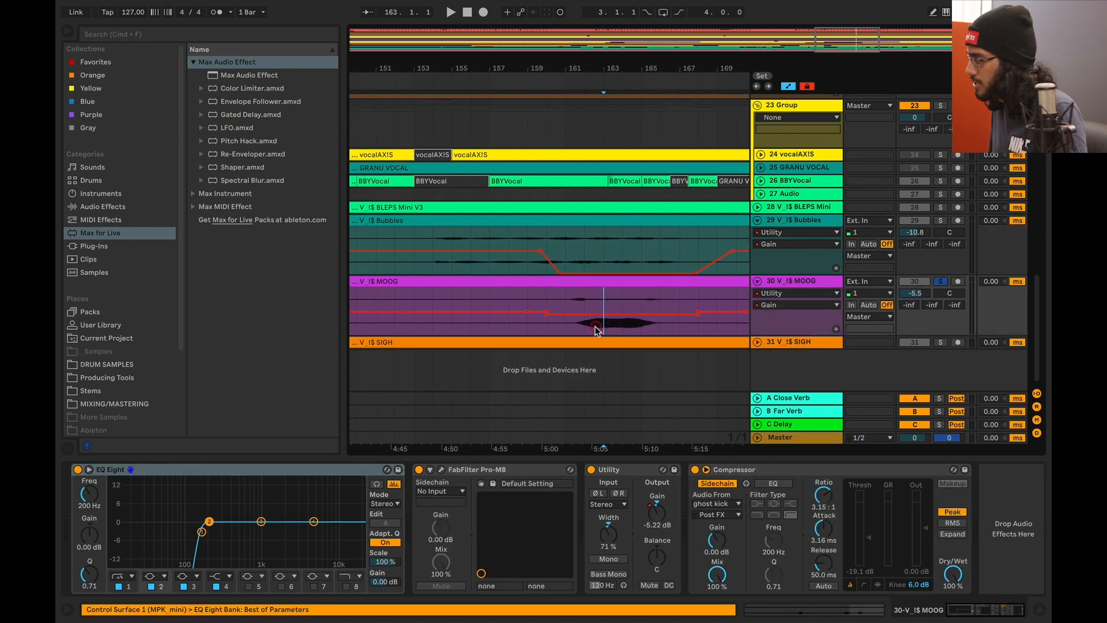
pyautogui.press('space')
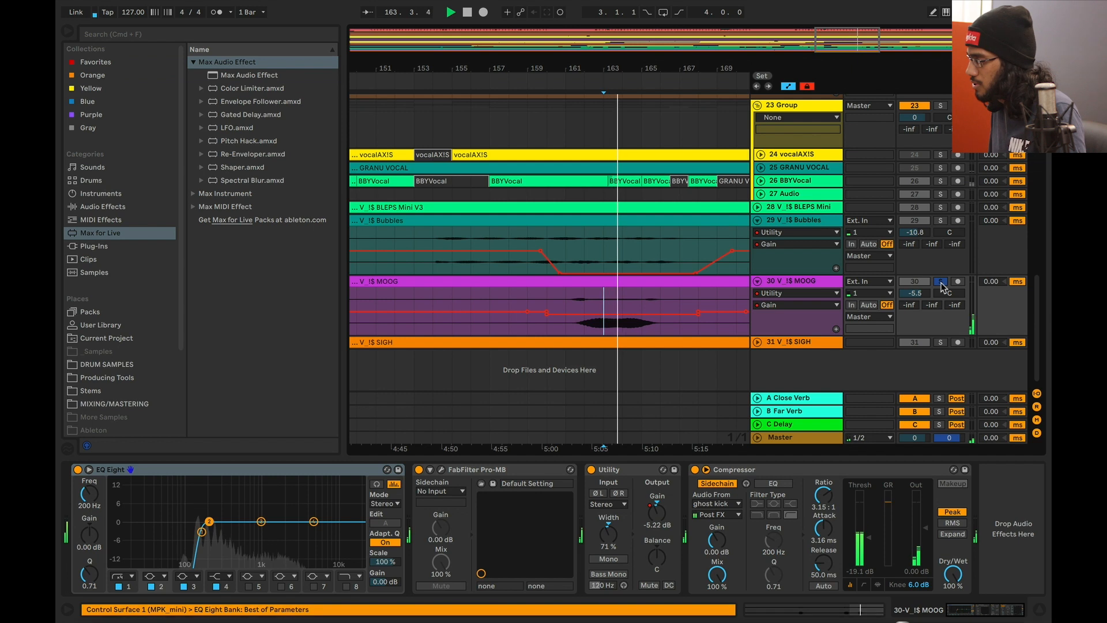
# Play the MOOG track from bar 142 and show its Utility stereo width automation.
pyautogui.hscroll(-5, 655, 304)
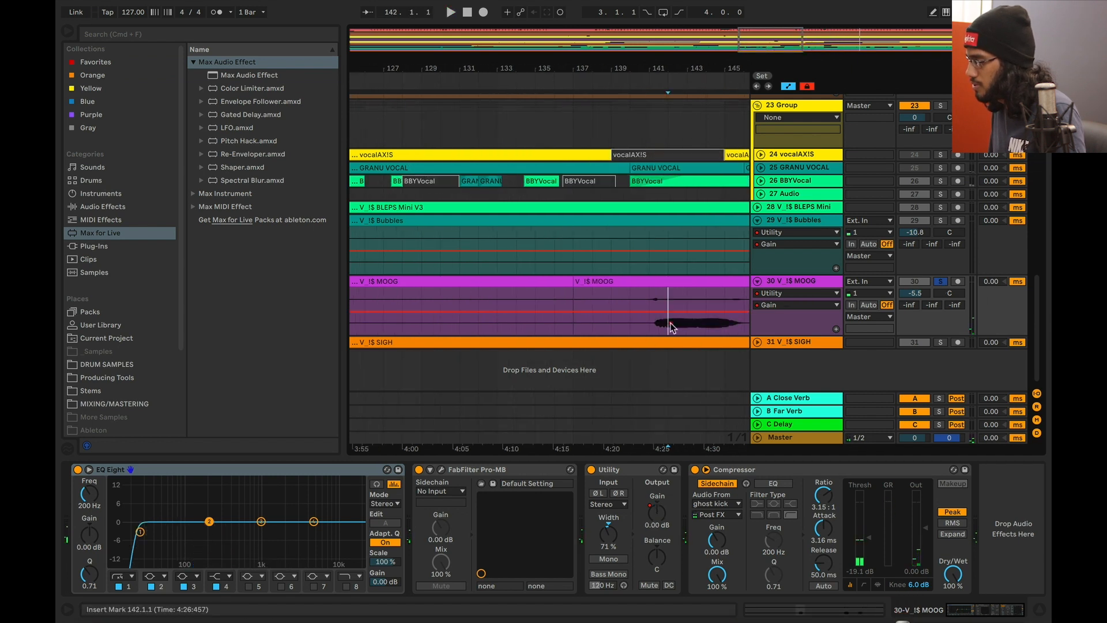
pyautogui.click(671, 326)
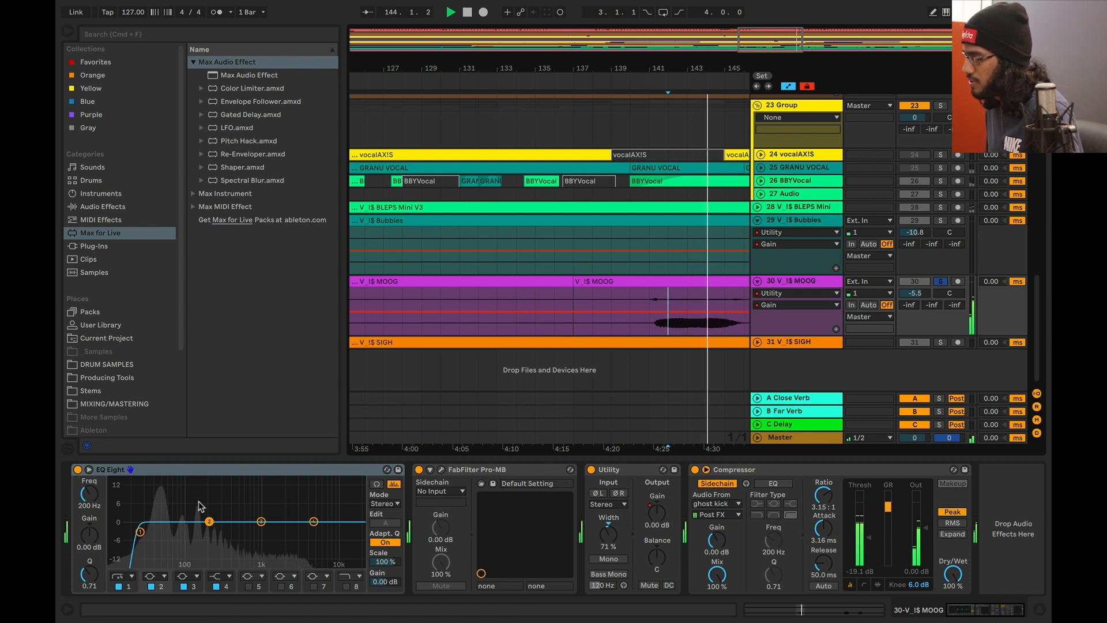
pyautogui.click(609, 537)
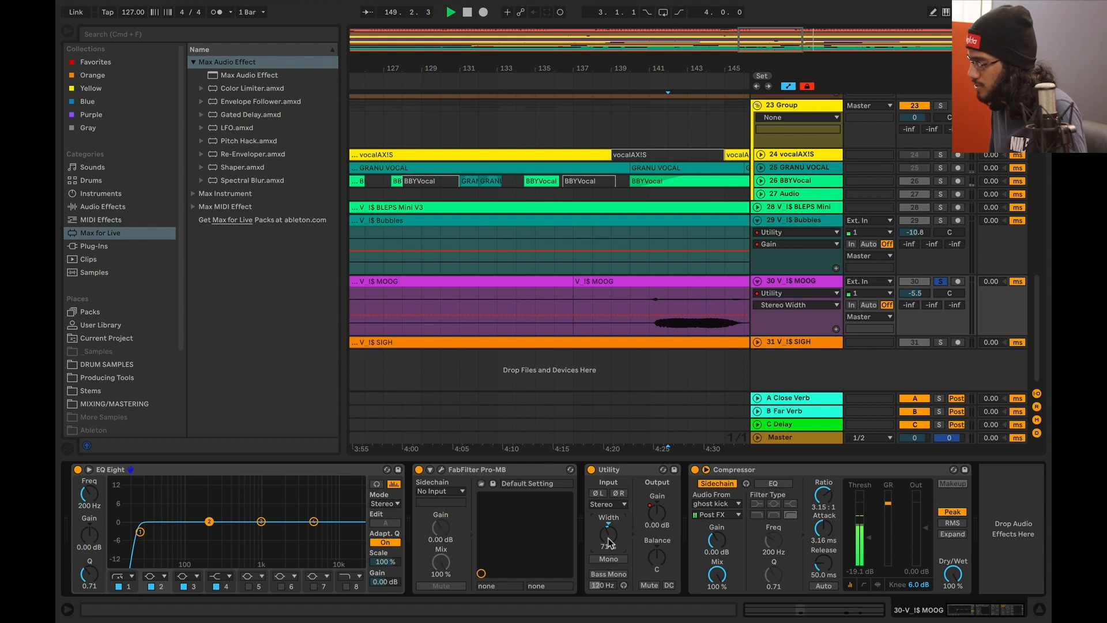
# Examine the MOOG track's FabFilter Pro-MB low band while replaying from bar 142, and close the plug-in window.
pyautogui.click(441, 470)
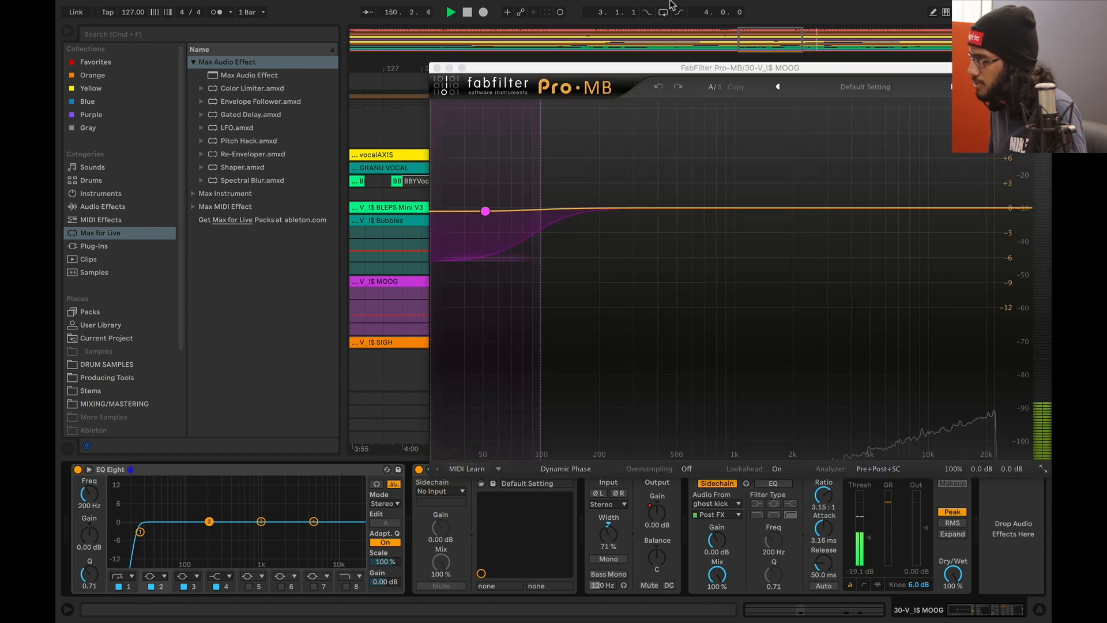
pyautogui.press('space')
pyautogui.moveTo(662, 69); pyautogui.dragTo(630, 68)
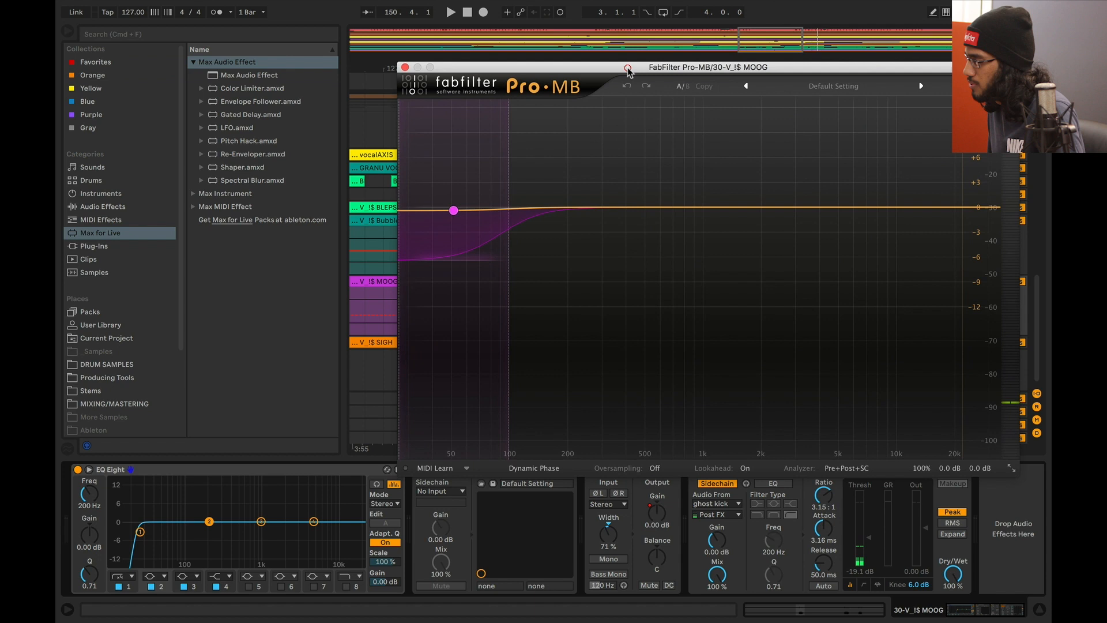
pyautogui.press('space')
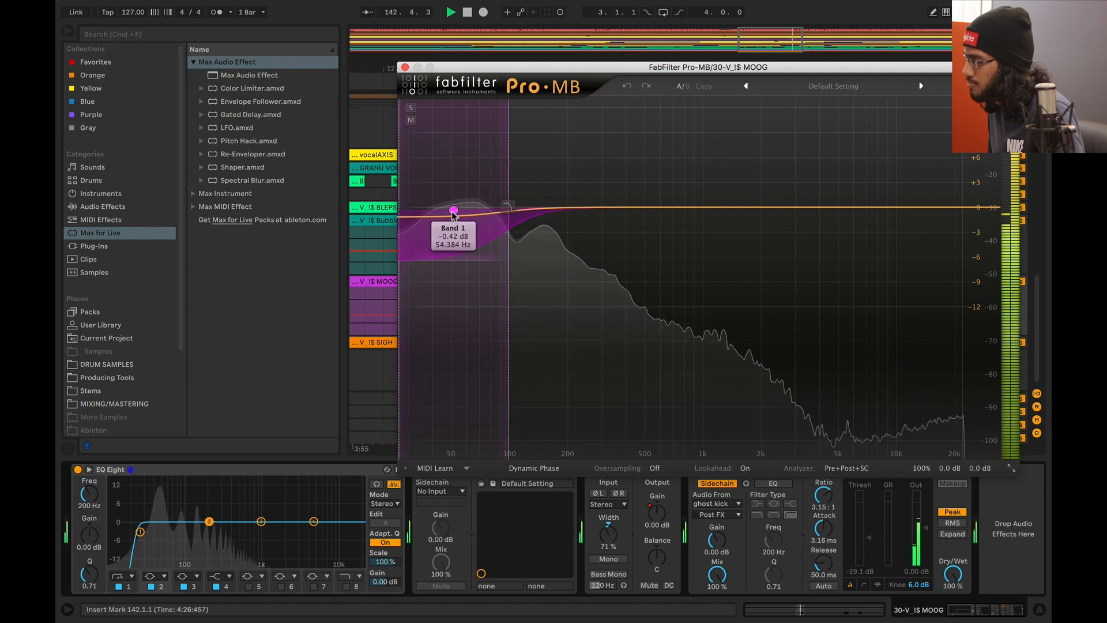
pyautogui.click(405, 67)
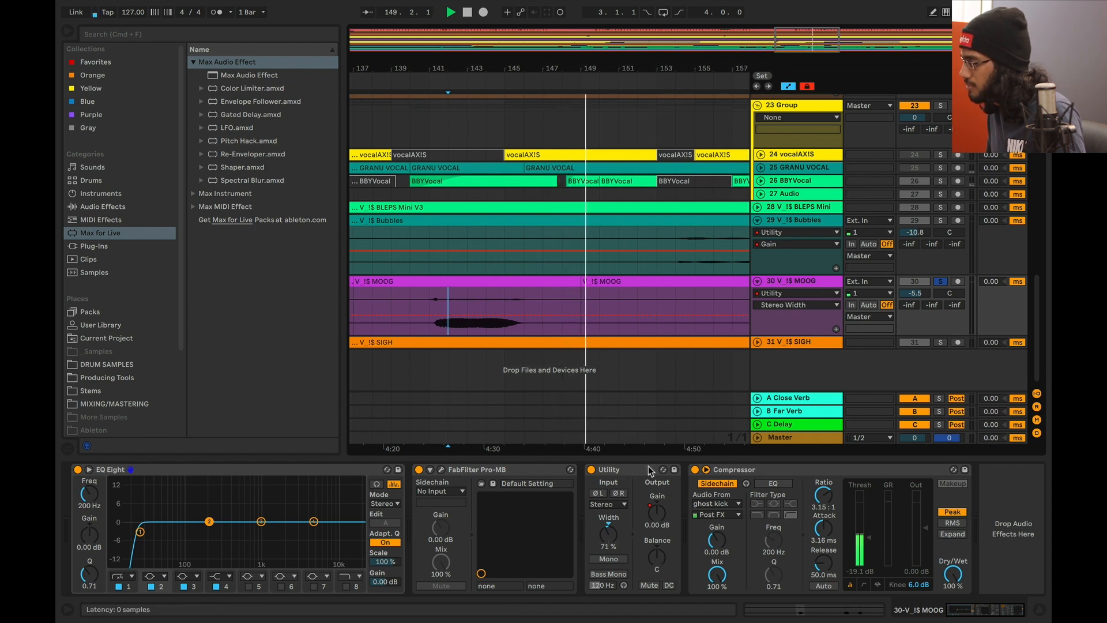
# Unsolo the MOOG track, unfold the V_!$ SIGH track and start playback at 144.3.1.
pyautogui.press('space')
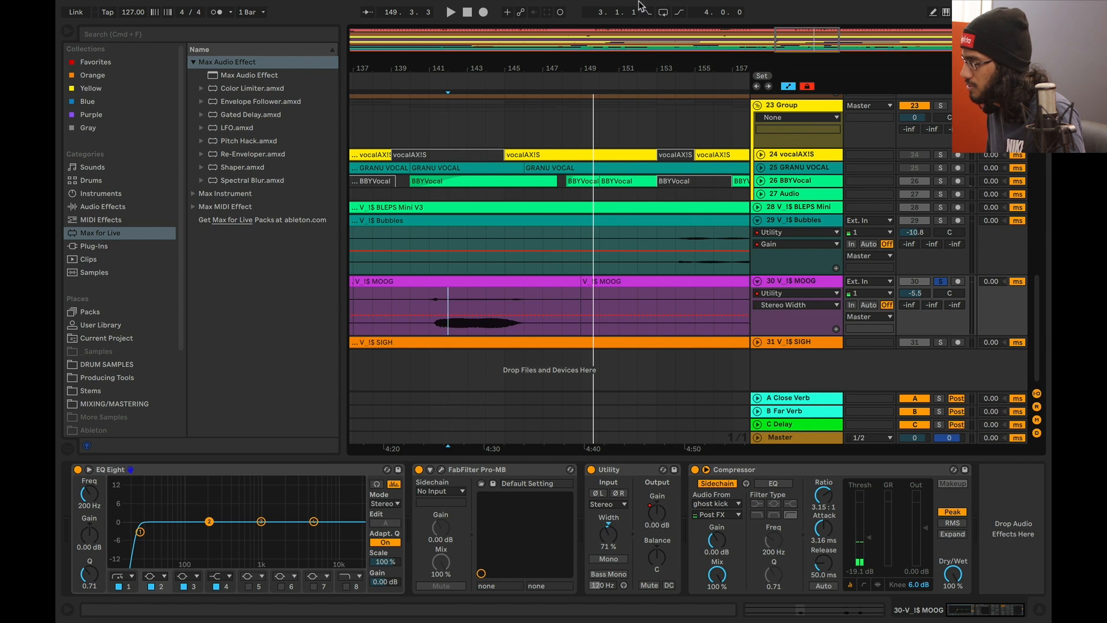
pyautogui.moveTo(790, 33); pyautogui.dragTo(806, 89)
pyautogui.click(941, 282)
pyautogui.click(758, 343)
pyautogui.click(798, 342)
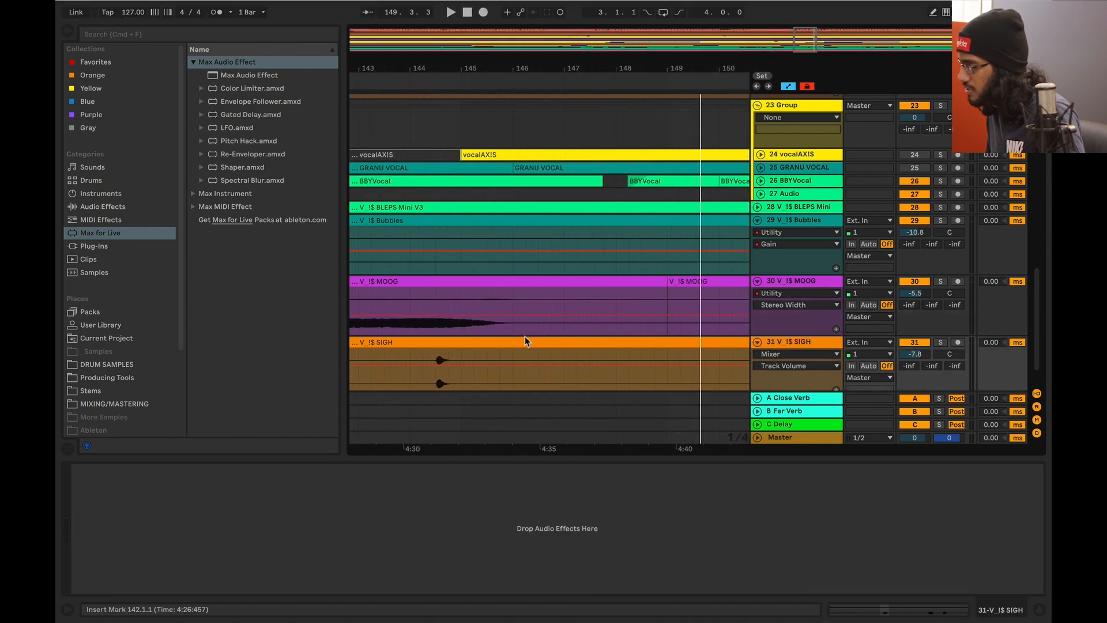
pyautogui.click(431, 378)
pyautogui.press('space')
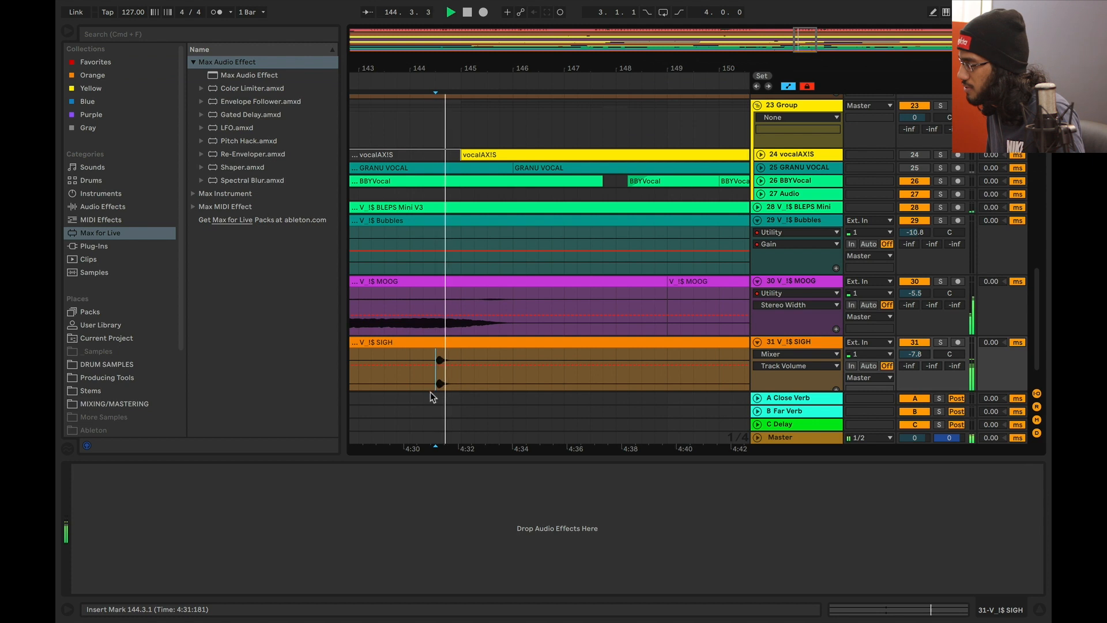
# Fold the V_!$ SIGH, V_!$ MOOG and V_!$ Bubbles tracks.
pyautogui.press('-')
pyautogui.press('-')
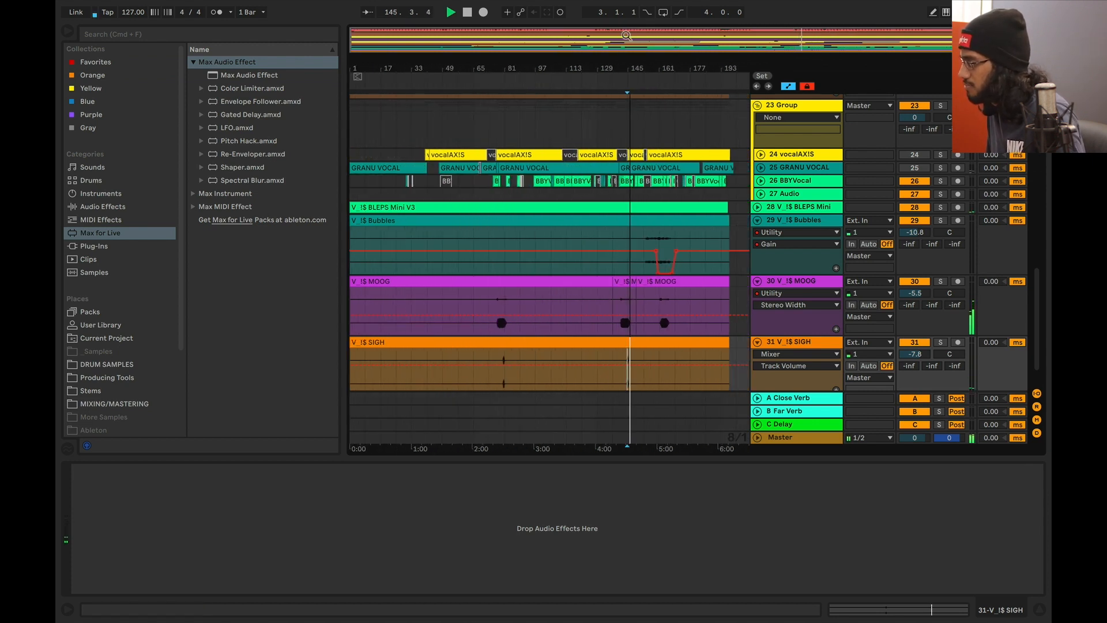
pyautogui.click(757, 342)
pyautogui.click(757, 281)
pyautogui.click(757, 220)
# Fold the V_!$ hsss, V_!$ Background and V_!$ Pad stab tracks.
pyautogui.scroll(5, 770, 309)
pyautogui.scroll(2, 769, 309)
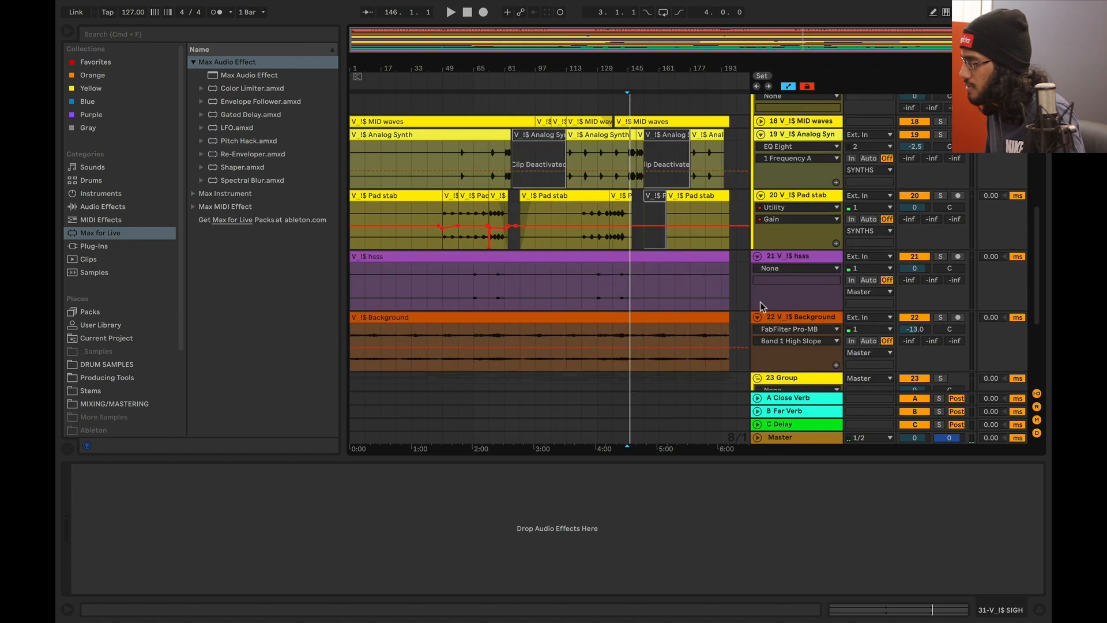
pyautogui.click(757, 257)
pyautogui.click(758, 266)
pyautogui.click(761, 196)
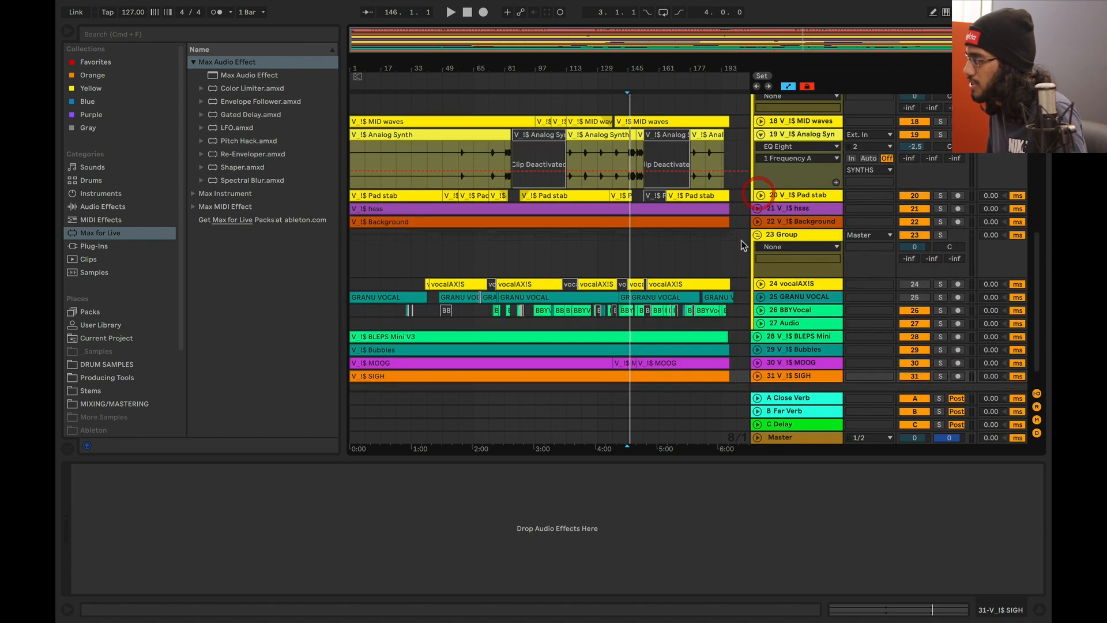
pyautogui.scroll(5, 761, 231)
pyautogui.moveTo(465, 1)
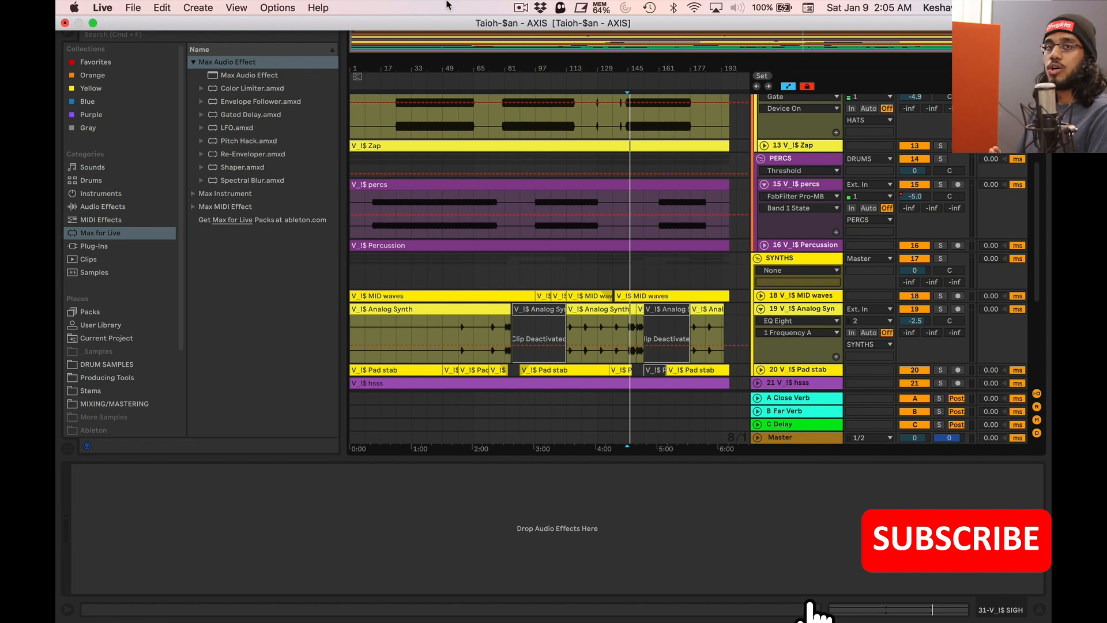